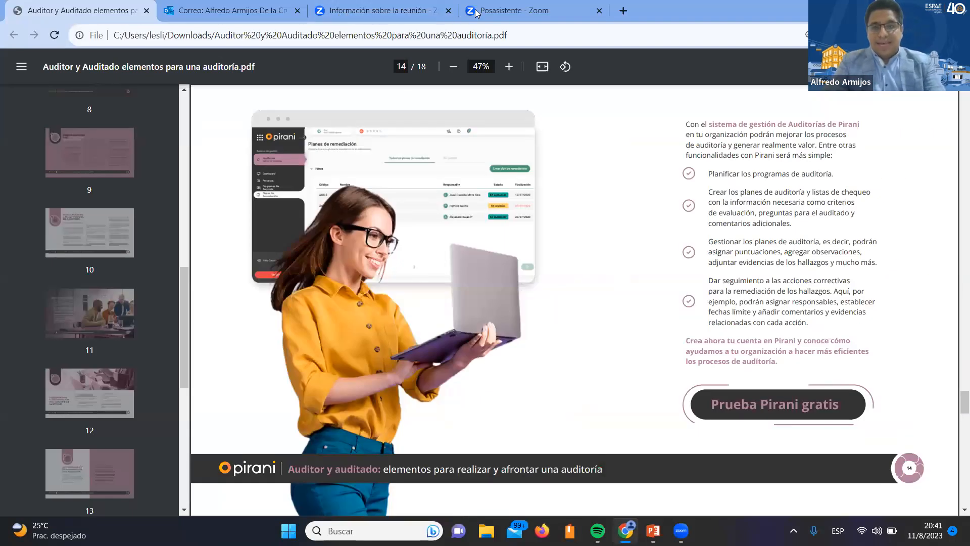
# - Open piranirisk.com/es/ in a new browser tab and bring up the Producto menu
pyautogui.click(624, 10)
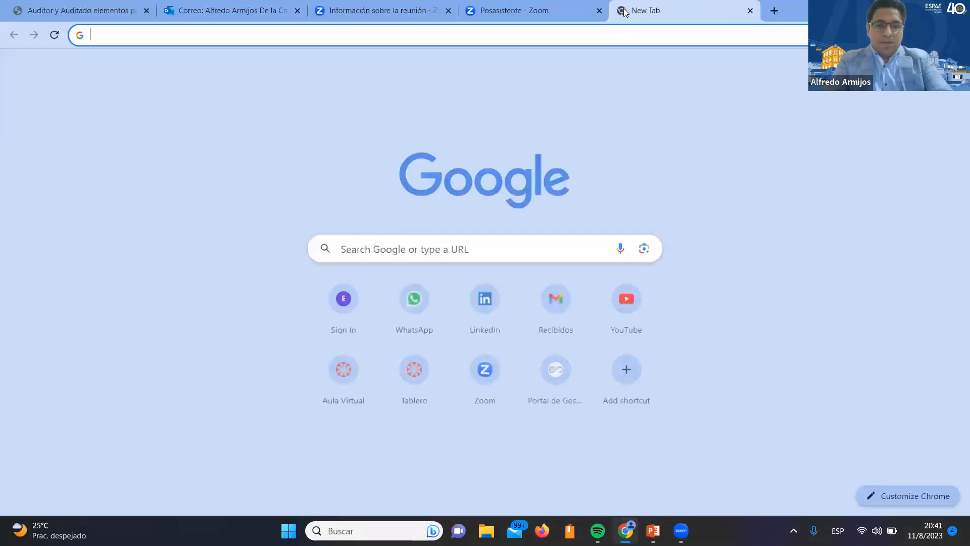
pyautogui.write('pi')
pyautogui.press('Return')
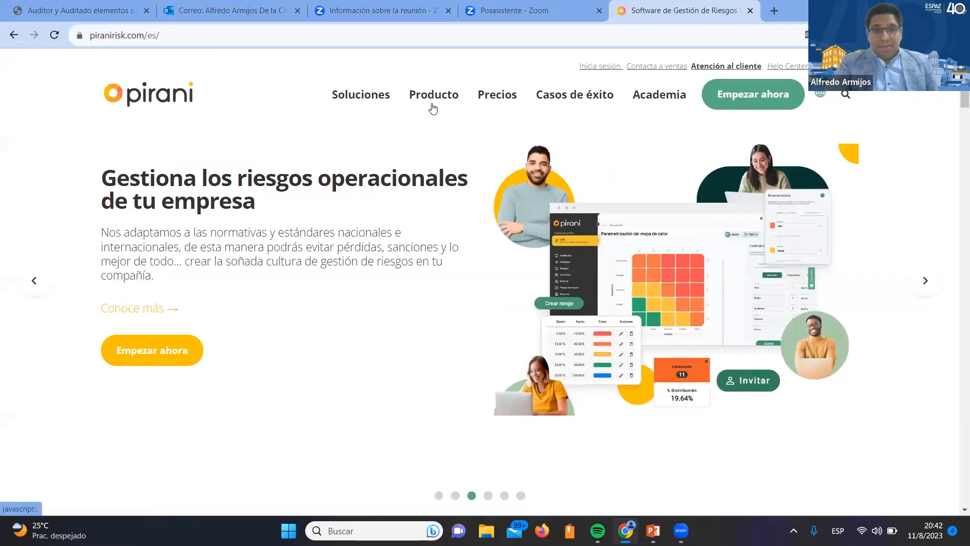
pyautogui.moveTo(430, 101)
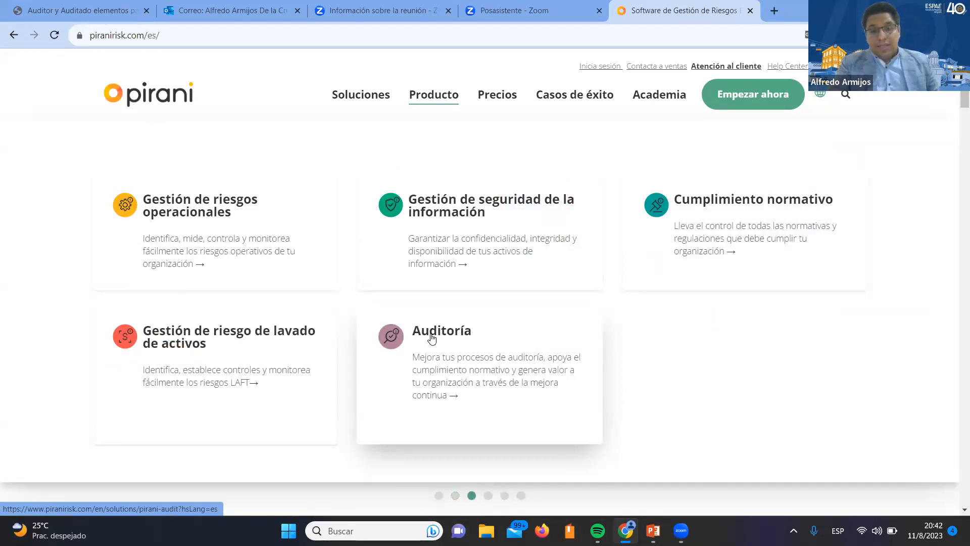
# - Browse the Auditoría product page, then start a free account with 'Empezar ahora'
pyautogui.click(432, 338)
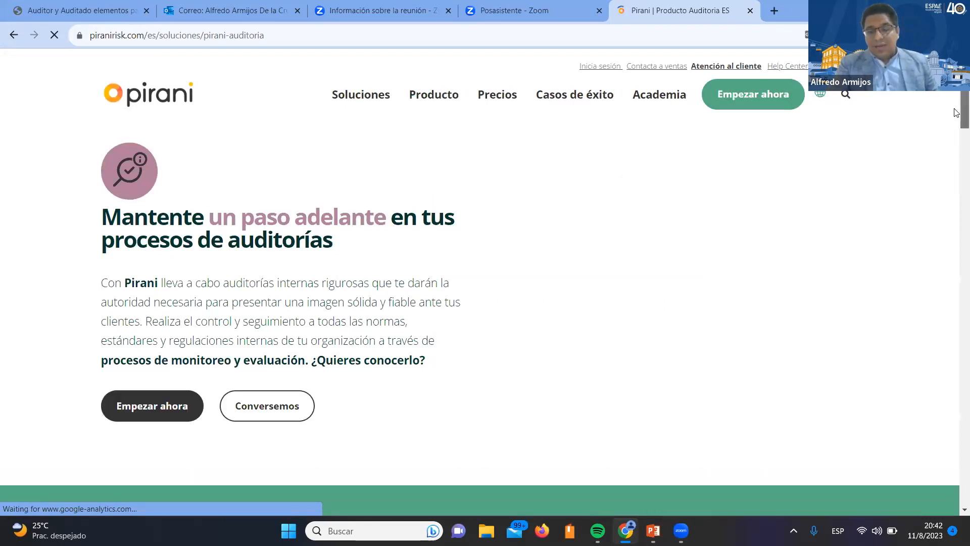
pyautogui.moveTo(957, 112); pyautogui.dragTo(957, 302)
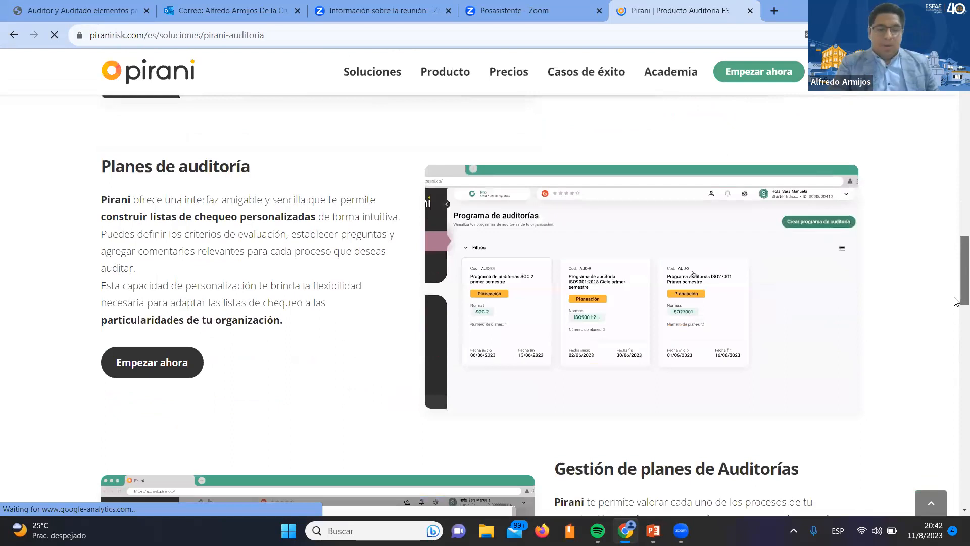
pyautogui.moveTo(956, 302); pyautogui.dragTo(957, 306)
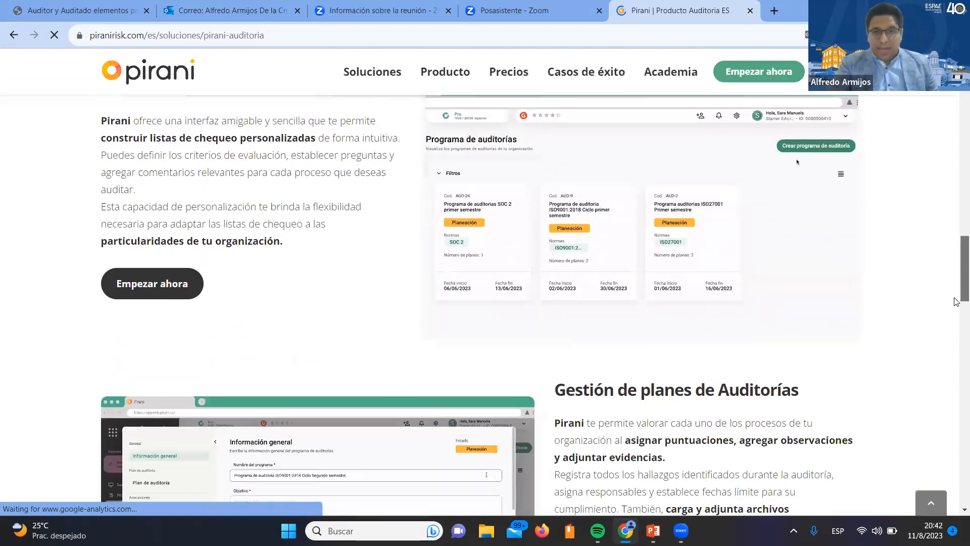
pyautogui.scroll(4, 176, 426)
pyautogui.scroll(20, 177, 426)
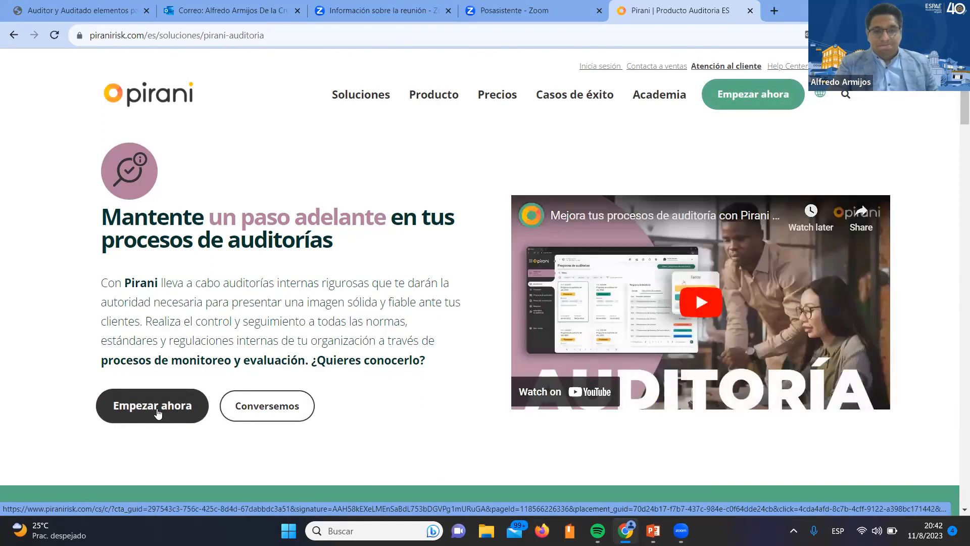
pyautogui.click(157, 408)
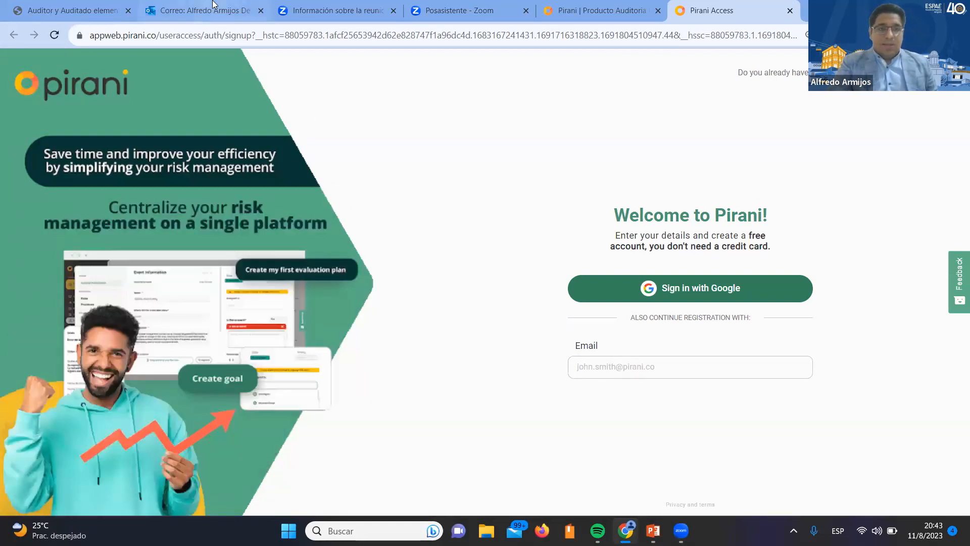
# - Check the work e-mail in the Outlook tab and enter it in the signup Email field
pyautogui.hotkey('ctrl', '2')
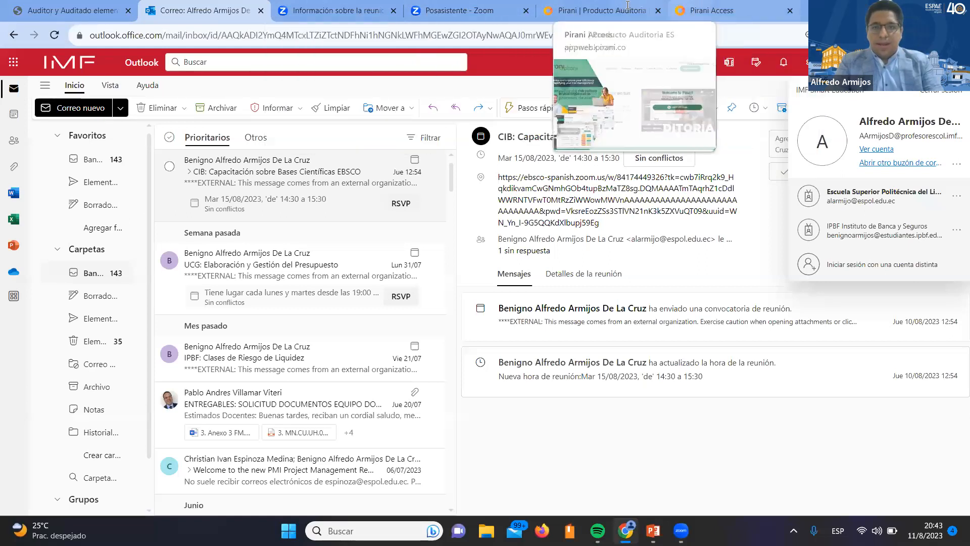
pyautogui.click(583, 11)
pyautogui.click(763, 6)
pyautogui.click(624, 360)
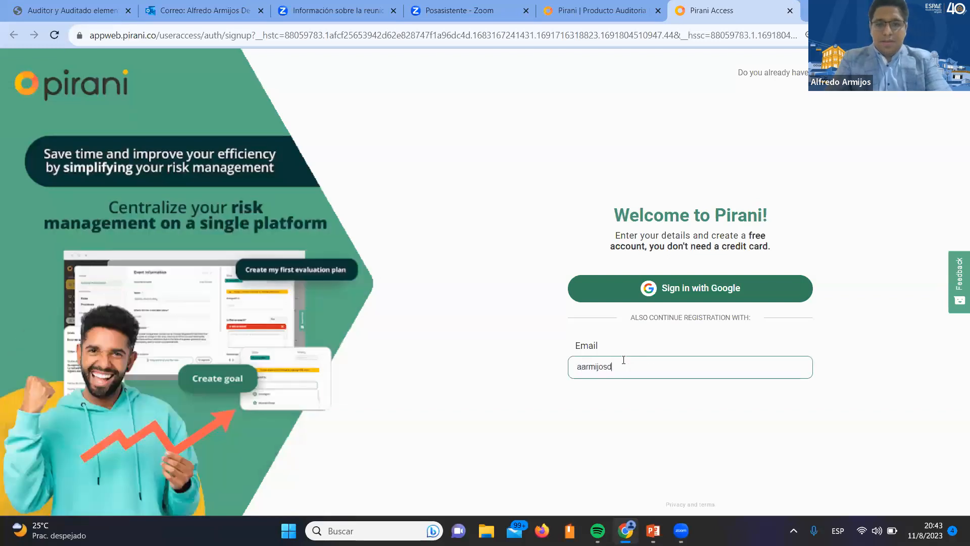
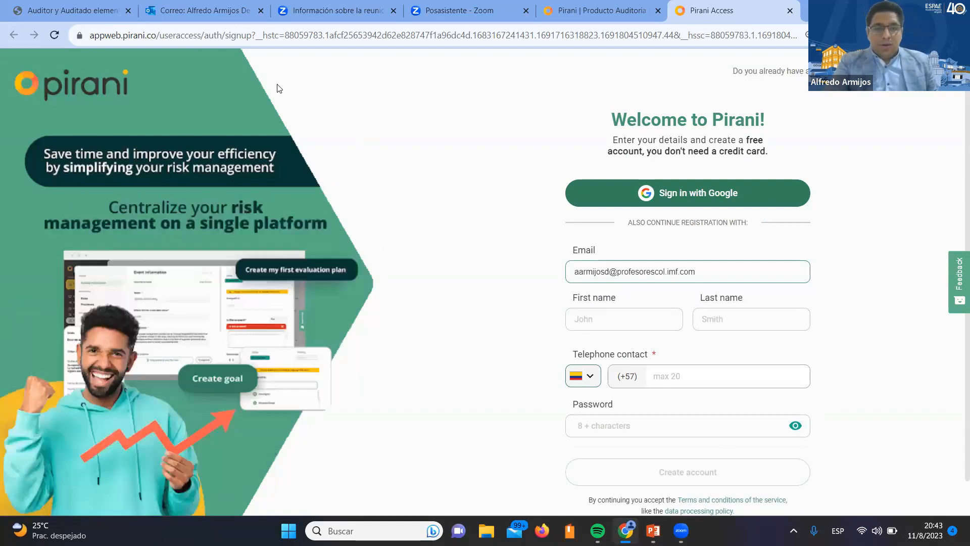
pyautogui.click(200, 16)
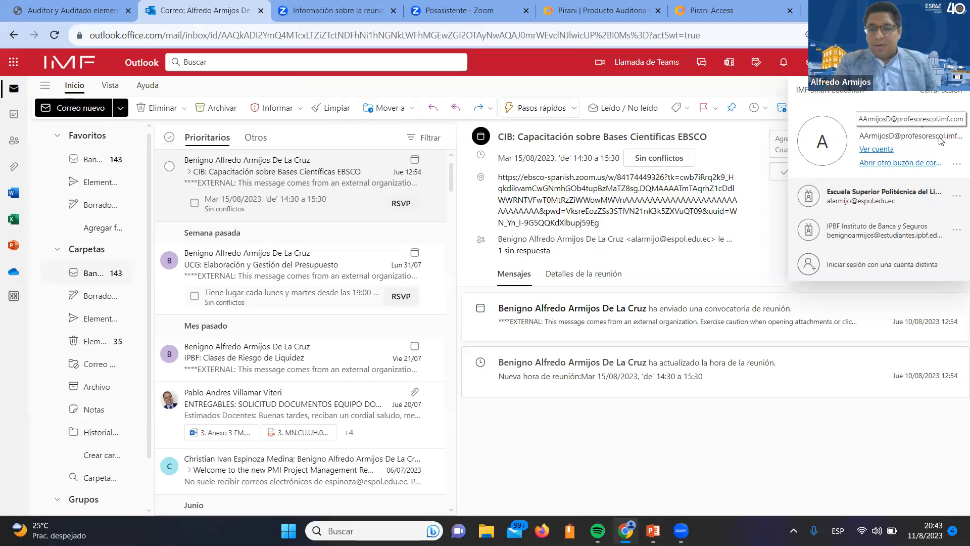
pyautogui.click(683, 5)
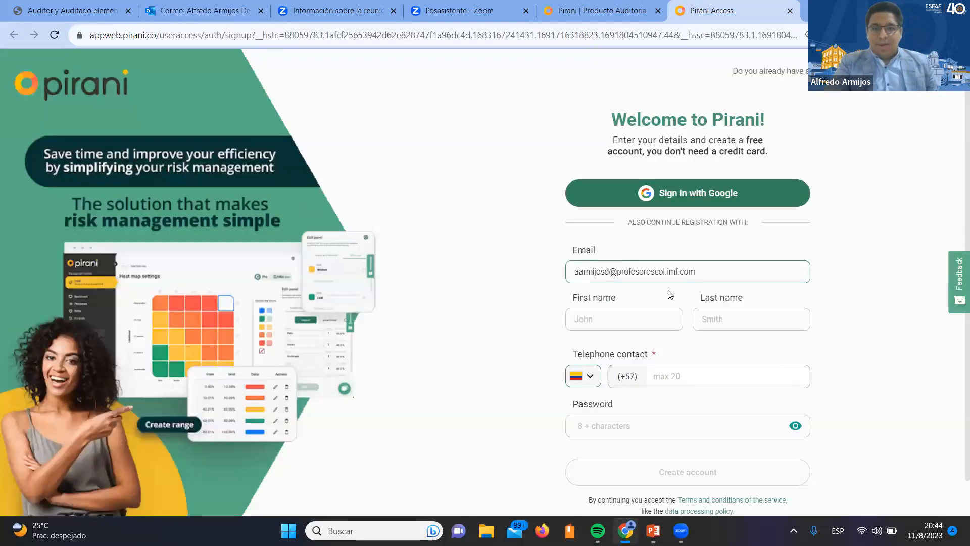
# - Enter the user's first name and capitalised last name in the sign-up form
pyautogui.click(626, 317)
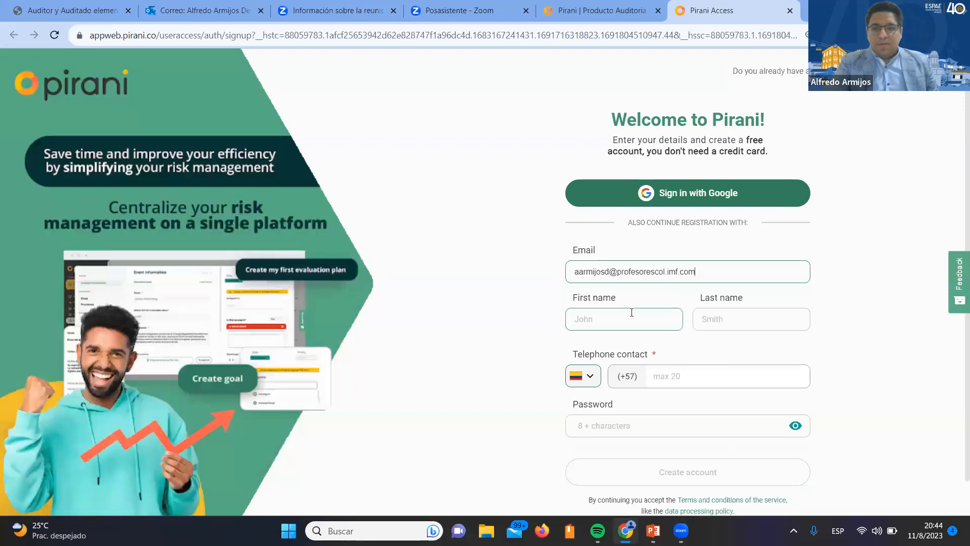
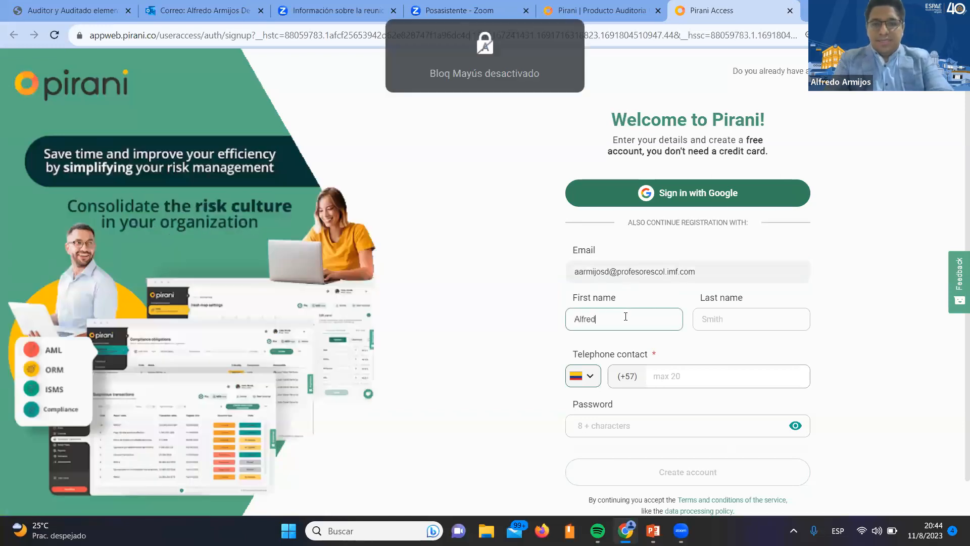
pyautogui.press('Tab')
pyautogui.press('capslock')
pyautogui.press('capslock')
pyautogui.press('capslock')
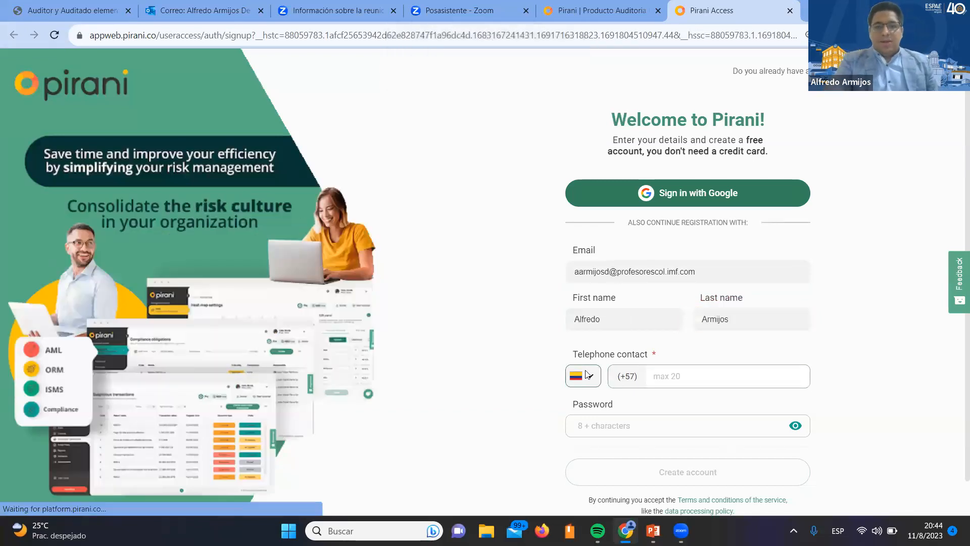
# - Set the phone country to Ecuador (+593) and enter the user's phone number
pyautogui.click(584, 376)
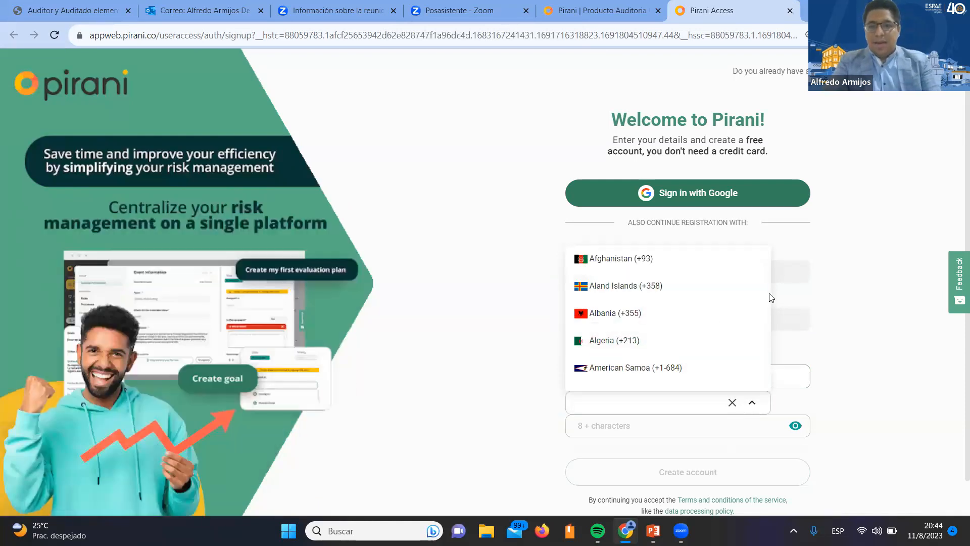
pyautogui.scroll(-2, 768, 300)
pyautogui.scroll(-5, 769, 323)
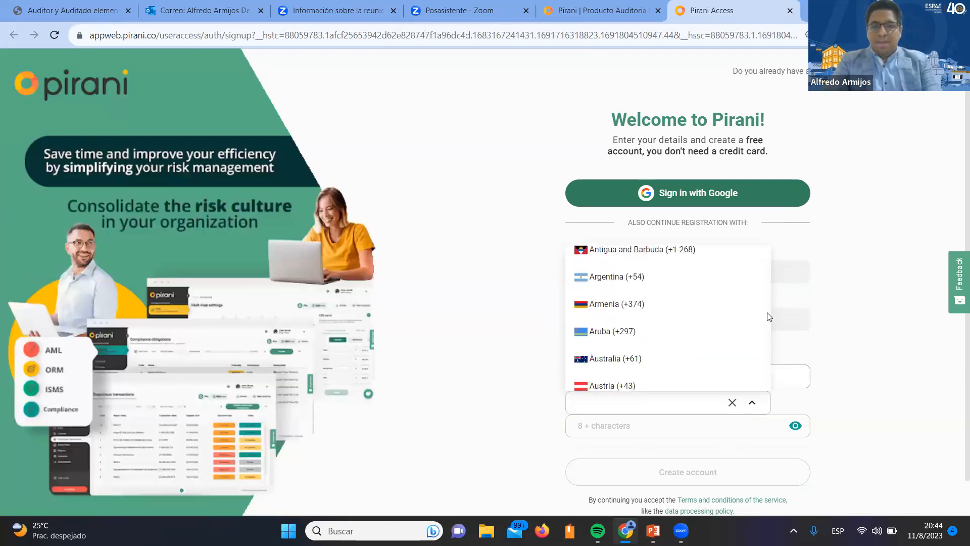
pyautogui.scroll(-7, 770, 342)
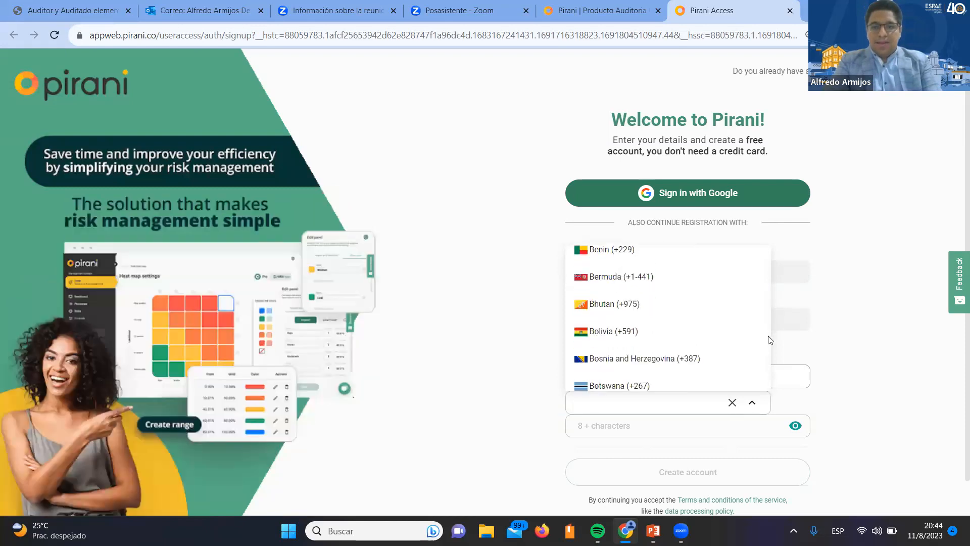
pyautogui.scroll(-10, 770, 345)
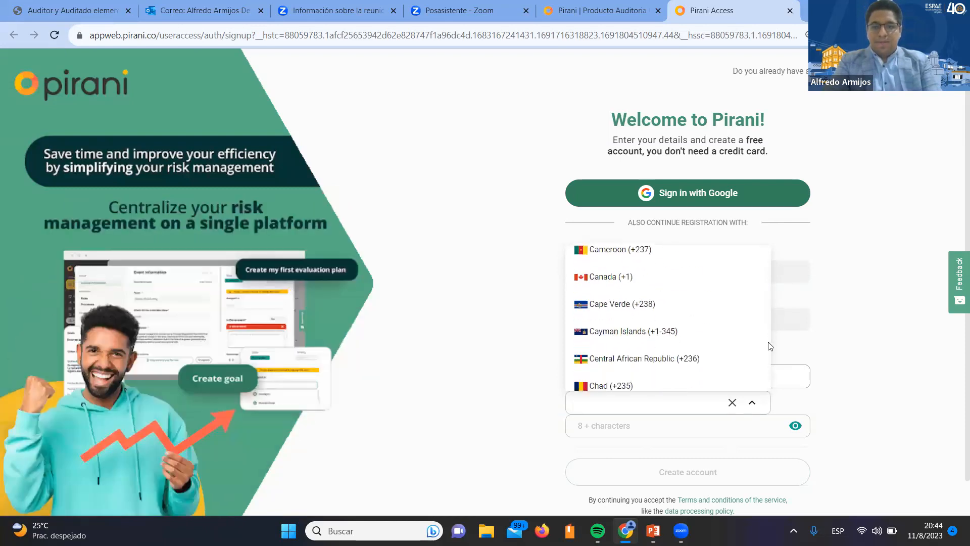
pyautogui.scroll(-1, 769, 347)
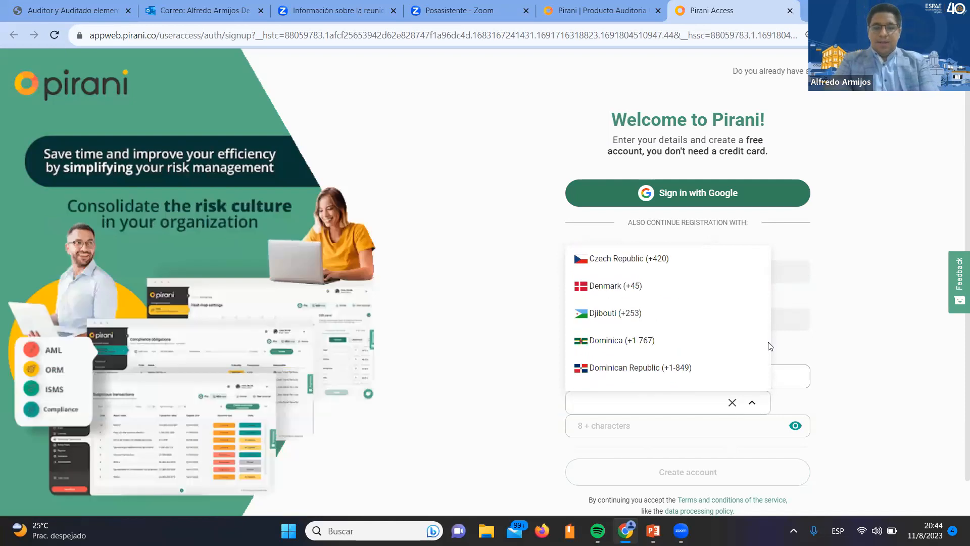
pyautogui.scroll(-5, 769, 346)
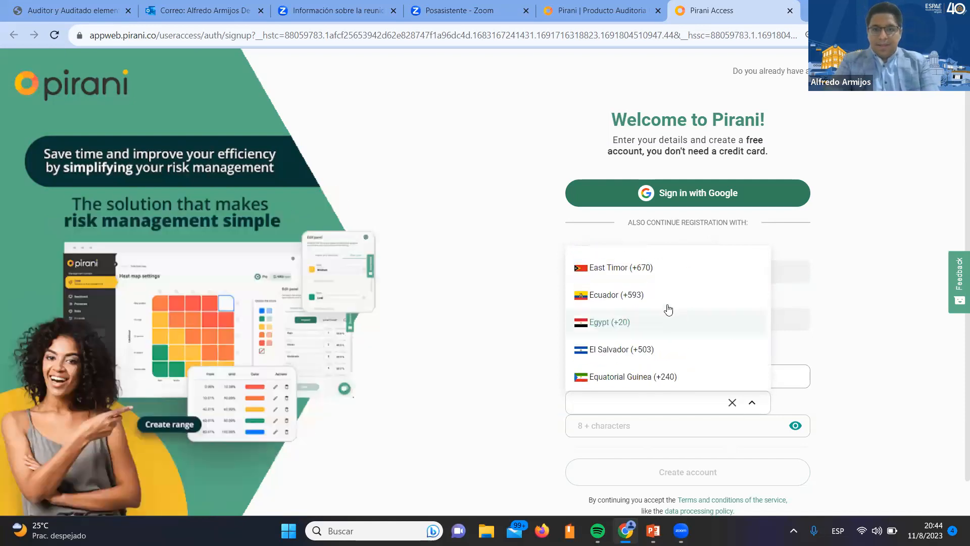
pyautogui.click(668, 297)
pyautogui.scroll(-1, 886, 320)
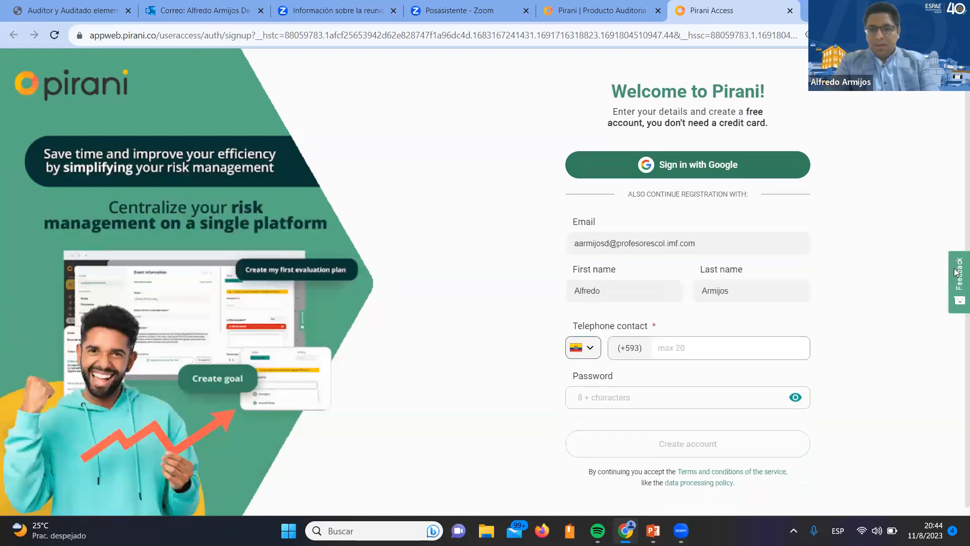
pyautogui.click(700, 340)
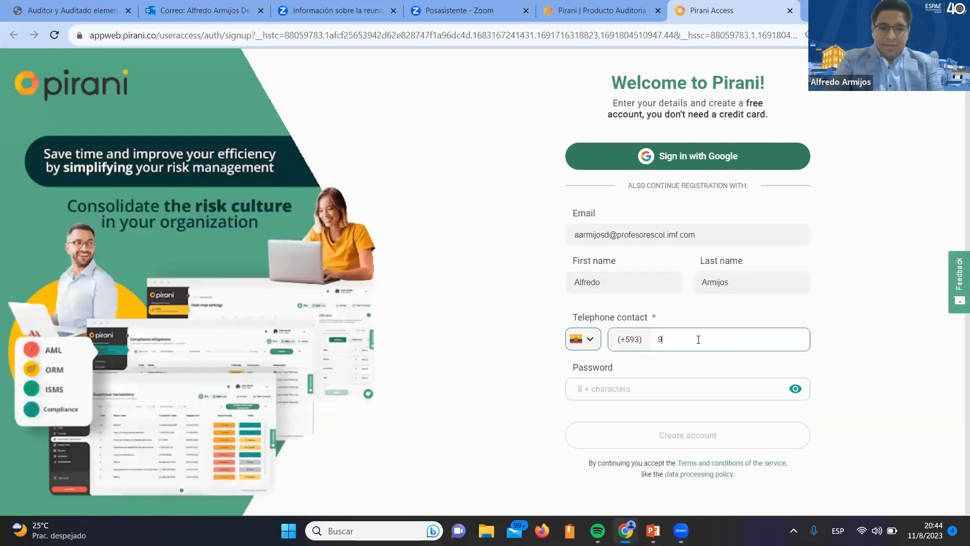
# - Type the account password, starting with a capital, until it is rated Strong
pyautogui.click(631, 386)
pyautogui.scroll(-1, 632, 385)
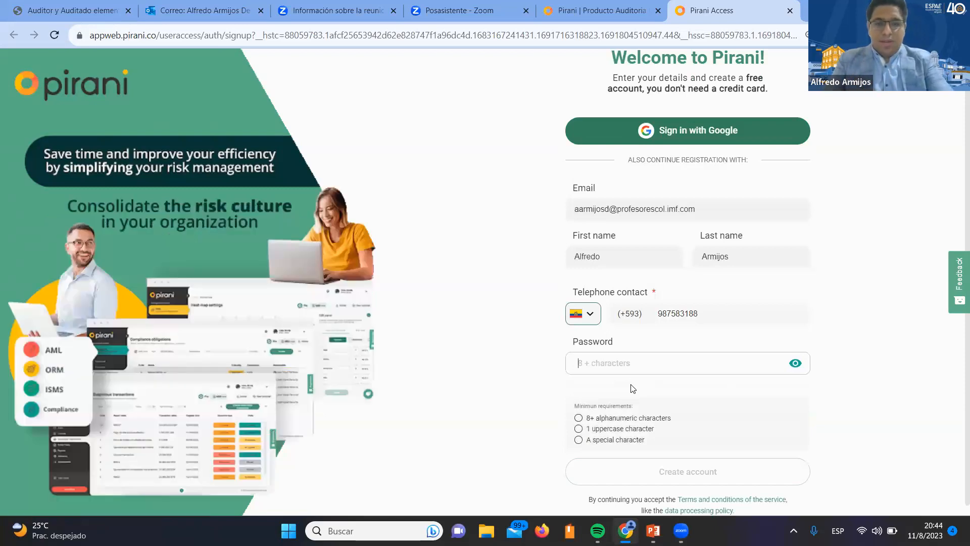
pyautogui.press('capslock')
pyautogui.write('A')
pyautogui.press('capslock')
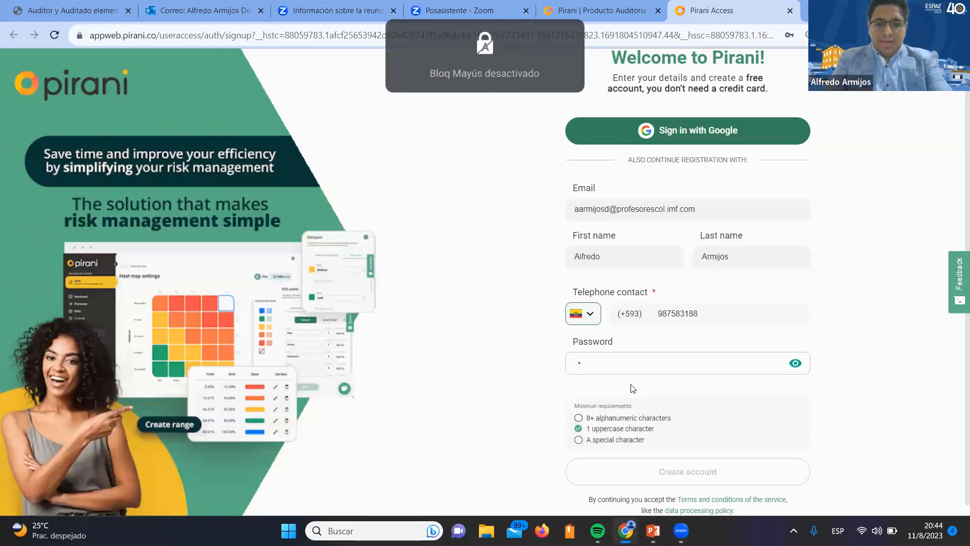
pyautogui.write('ud•••••••')
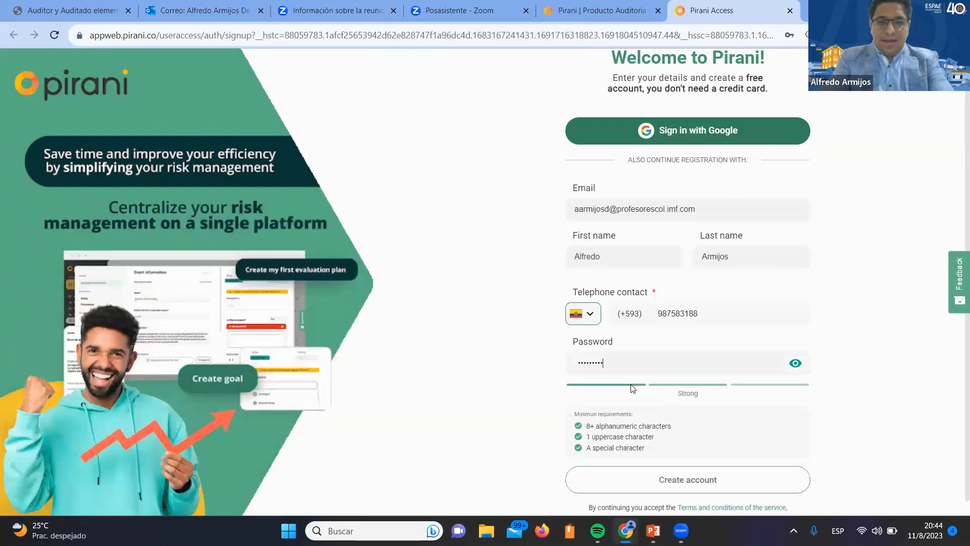
pyautogui.scroll(-1, 958, 253)
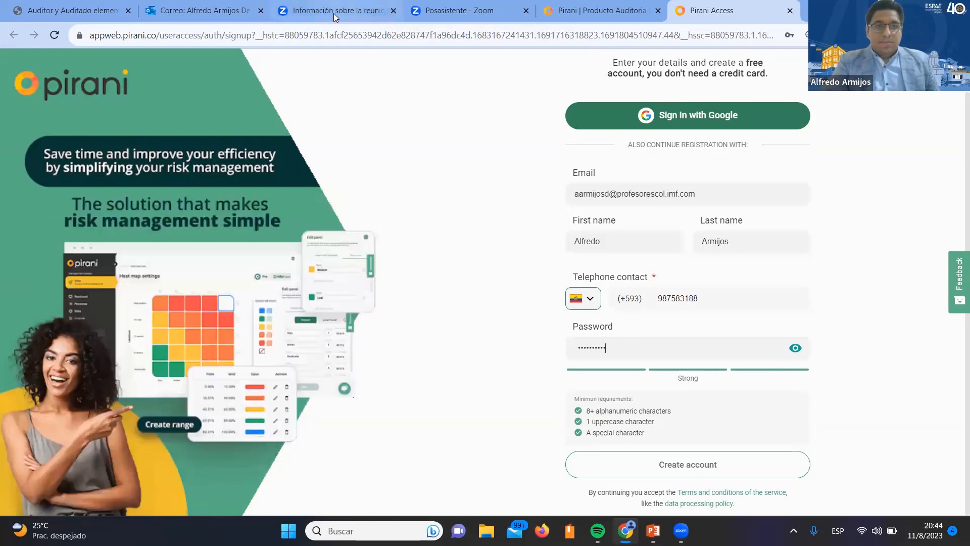
# - Create the Pirani account, dismiss Chrome's save-password prompt, and check the Outlook inbox
pyautogui.click(215, 10)
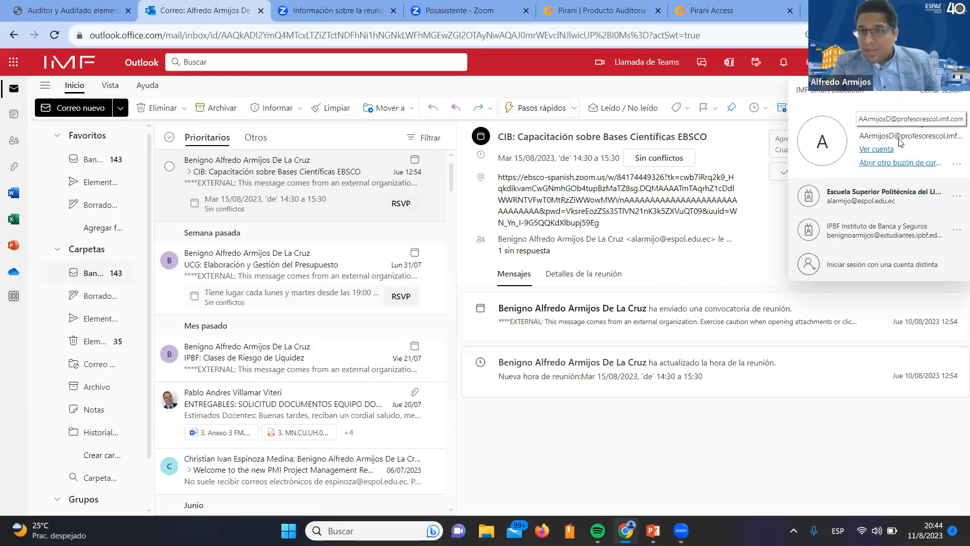
pyautogui.click(718, 10)
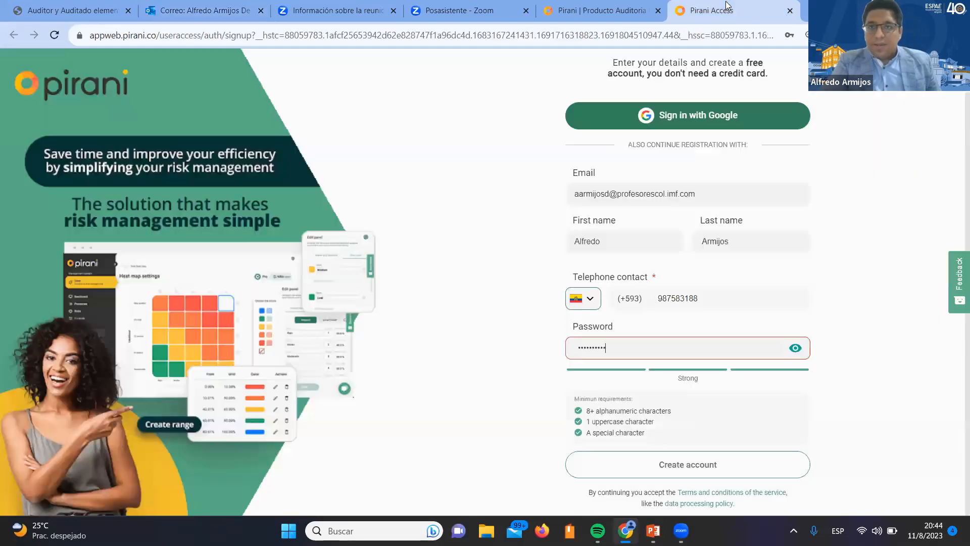
pyautogui.click(739, 464)
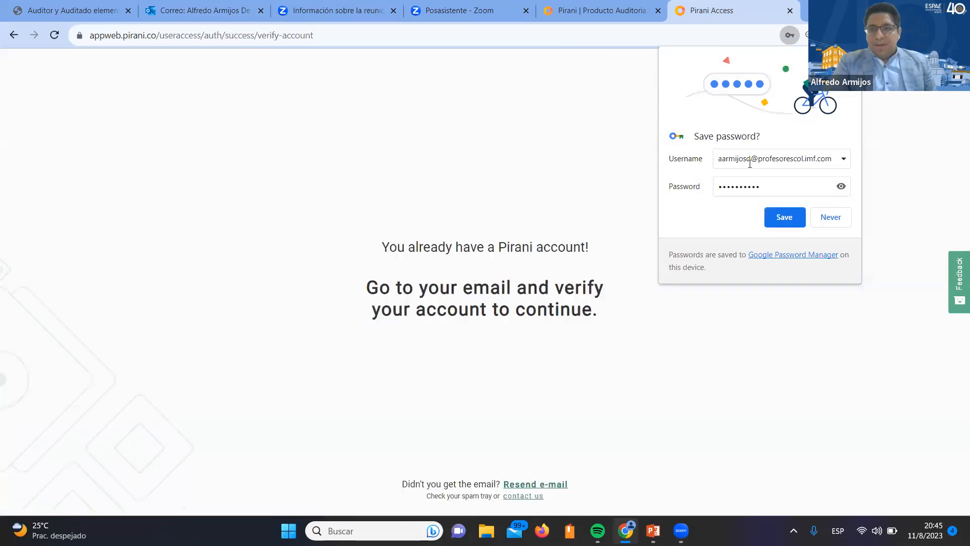
pyautogui.click(785, 217)
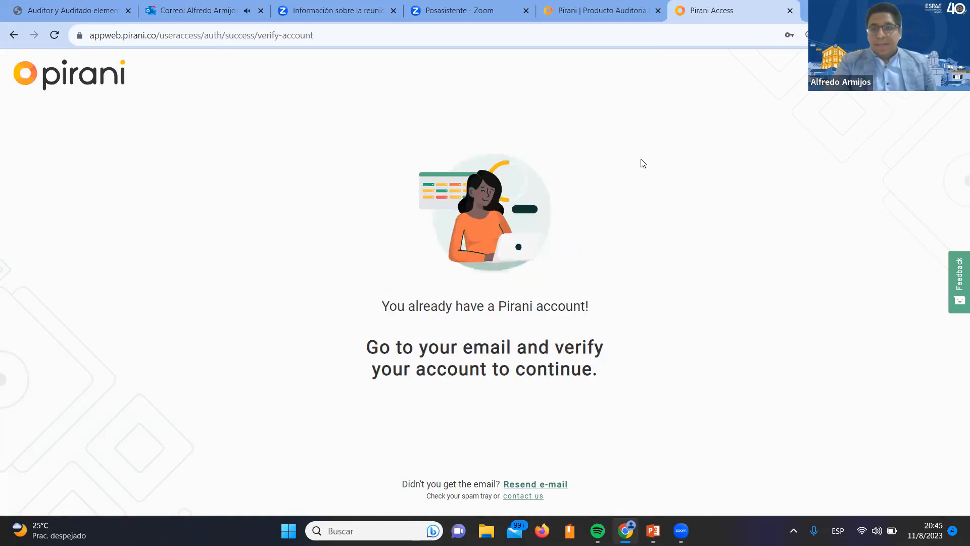
pyautogui.click(202, 11)
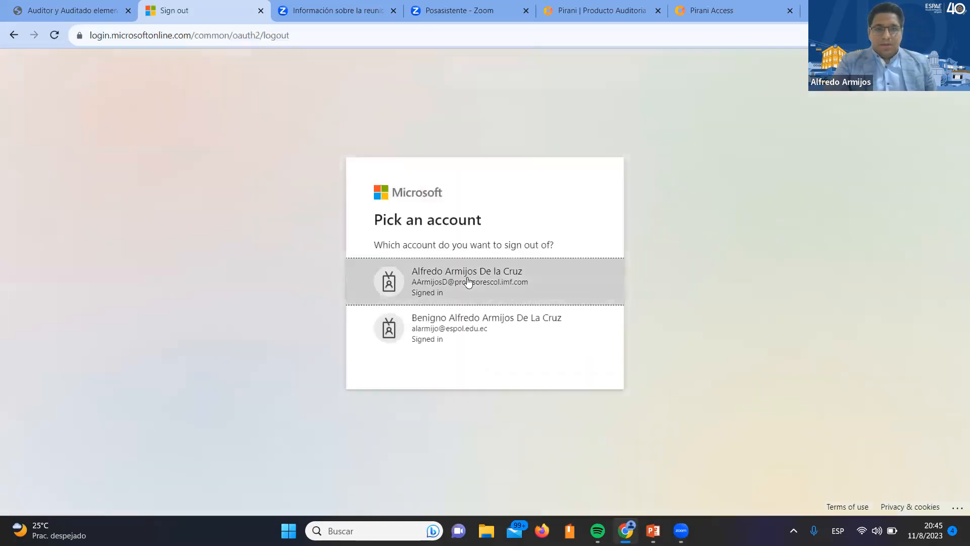
# - Sign out of Outlook and sign in with the other work account via the webmail address
pyautogui.click(468, 282)
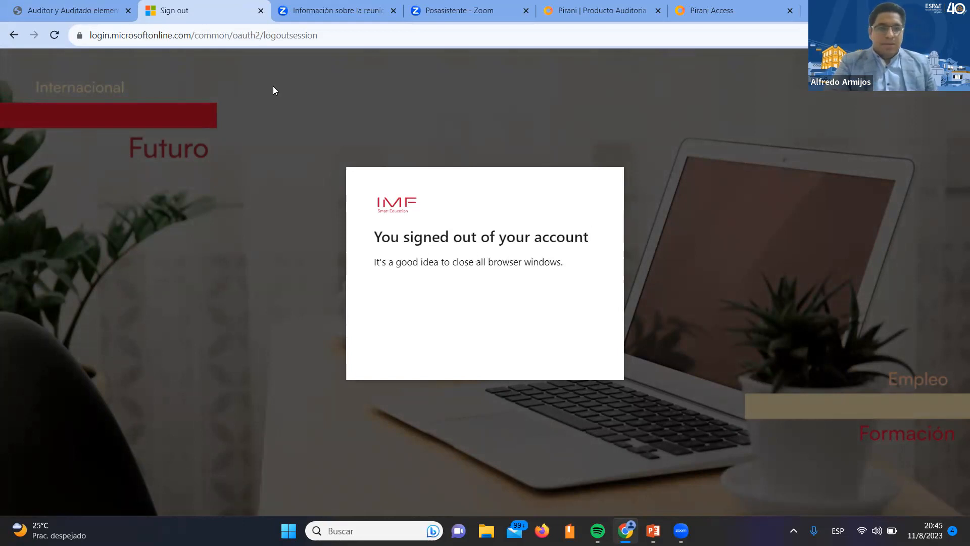
pyautogui.click(14, 36)
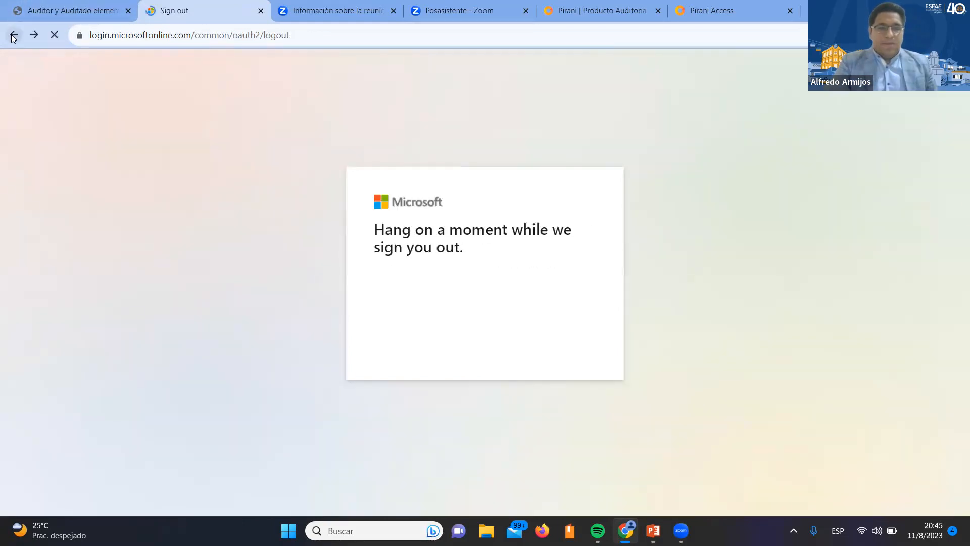
pyautogui.click(259, 40)
pyautogui.write('nmai')
pyautogui.press('BackSpace')
pyautogui.press('BackSpace')
pyautogui.press('BackSpace')
pyautogui.press('BackSpace')
pyautogui.write('mai')
pyautogui.press('Return')
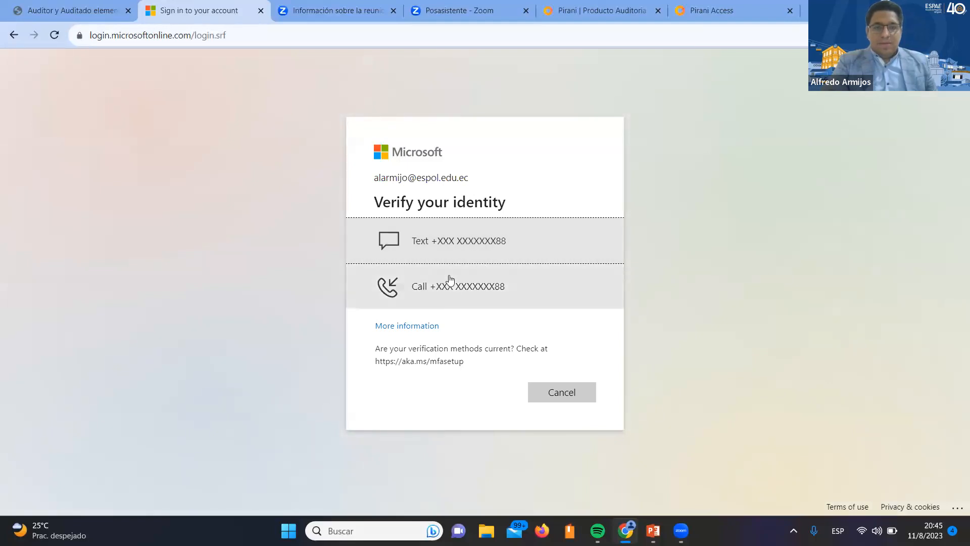
pyautogui.click(536, 388)
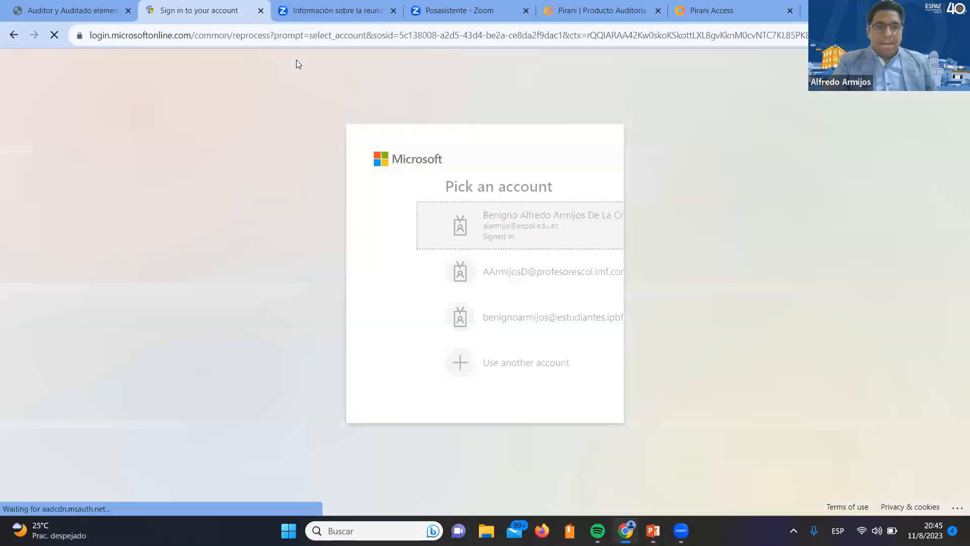
pyautogui.click(476, 273)
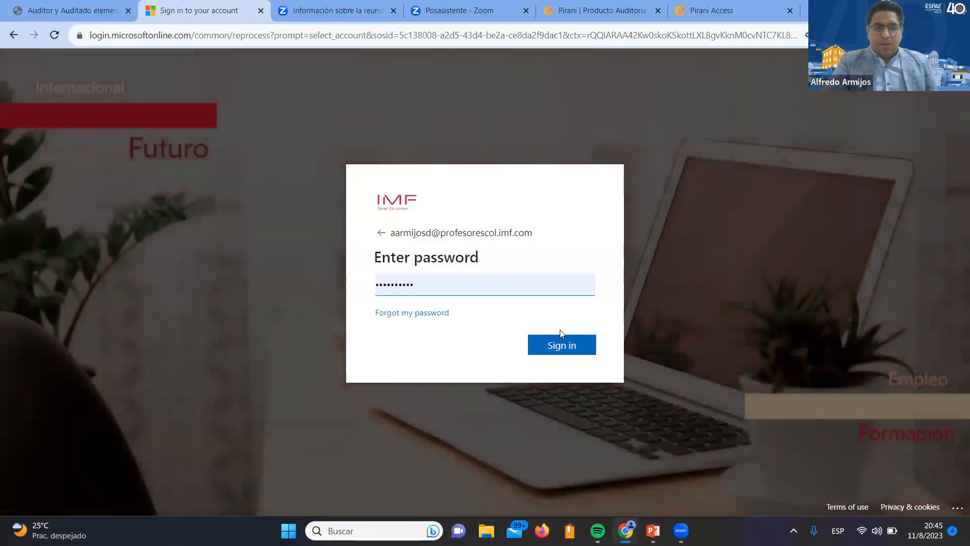
pyautogui.click(561, 345)
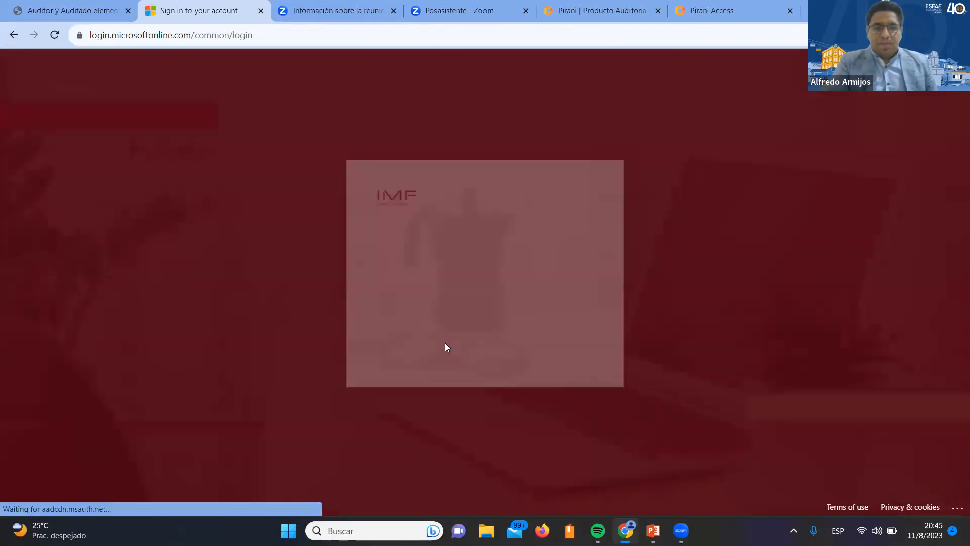
pyautogui.click(491, 349)
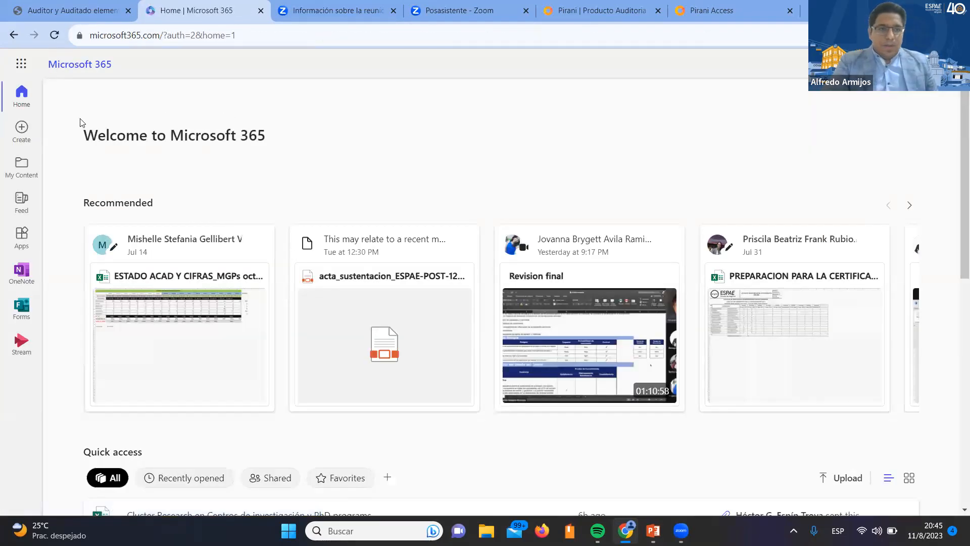
# - Open Outlook from the Microsoft 365 apps and verify with the texted code
pyautogui.click(20, 75)
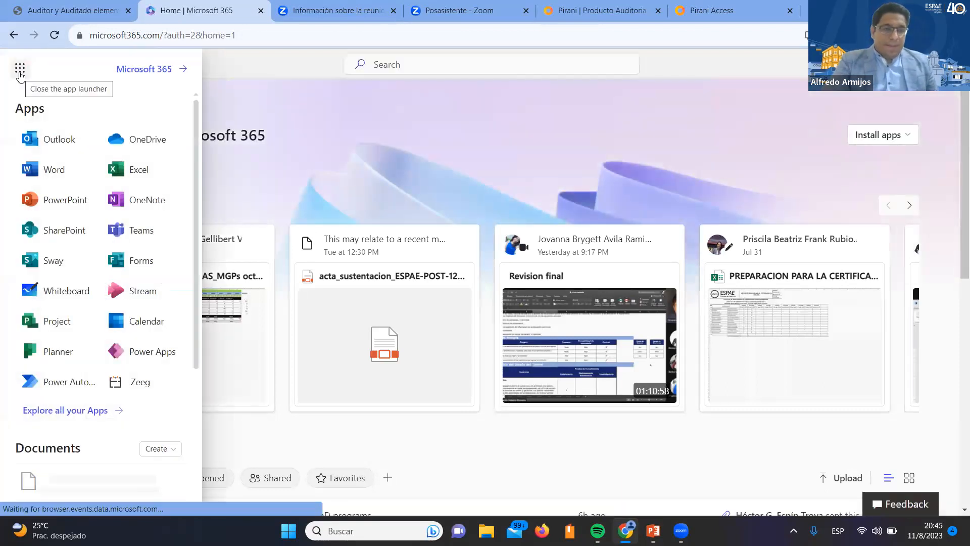
pyautogui.click(70, 141)
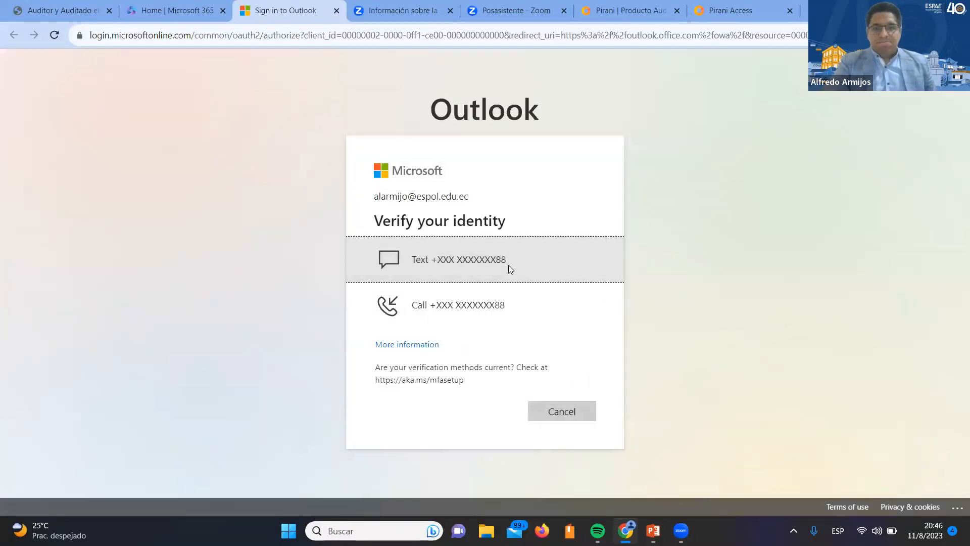
pyautogui.click(509, 267)
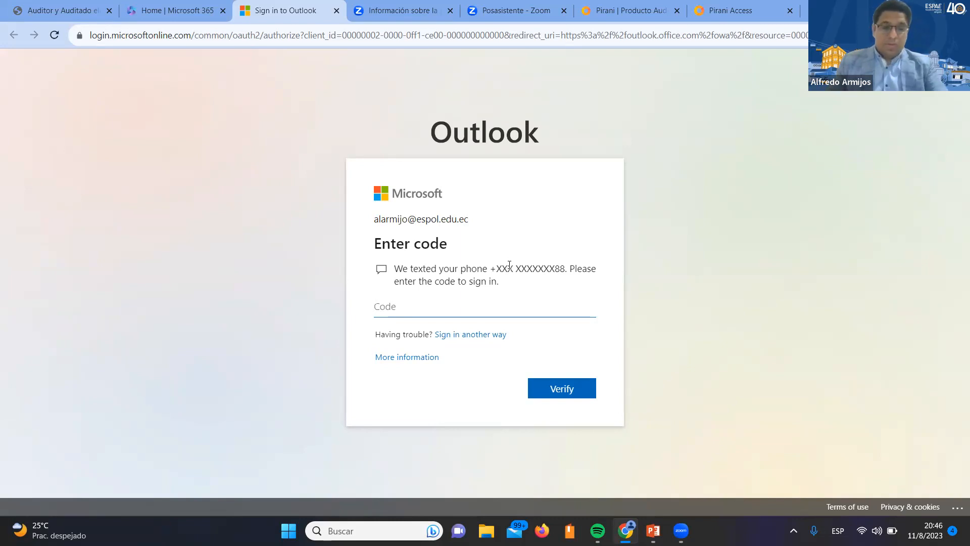
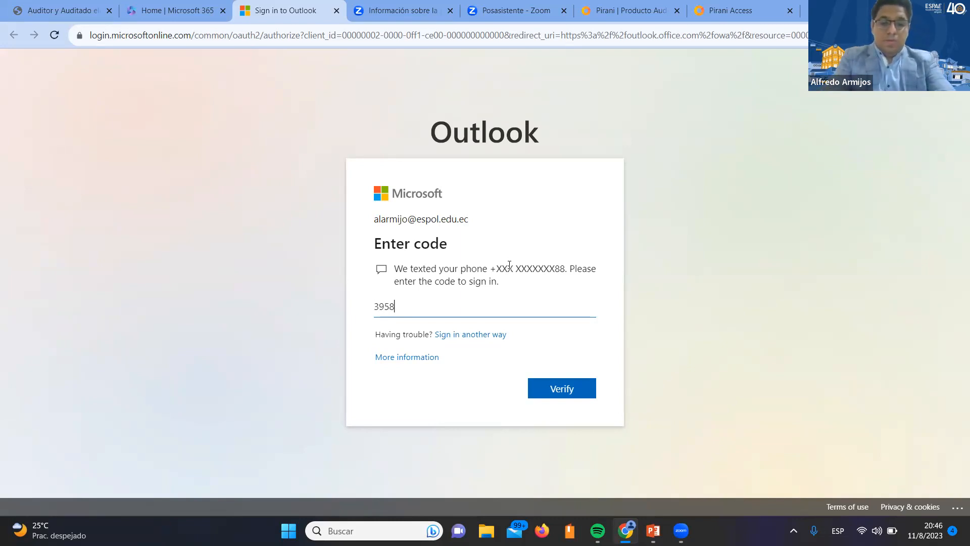
pyautogui.click(560, 380)
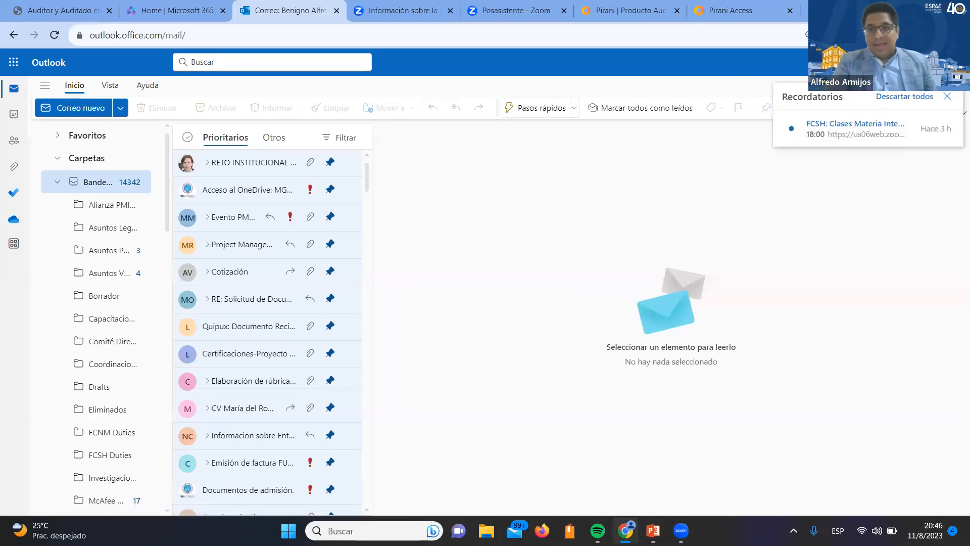
# - Switch to the IMF Smart Education mailbox and open Pirani's 'Check your account' email
pyautogui.click(955, 62)
pyautogui.click(889, 202)
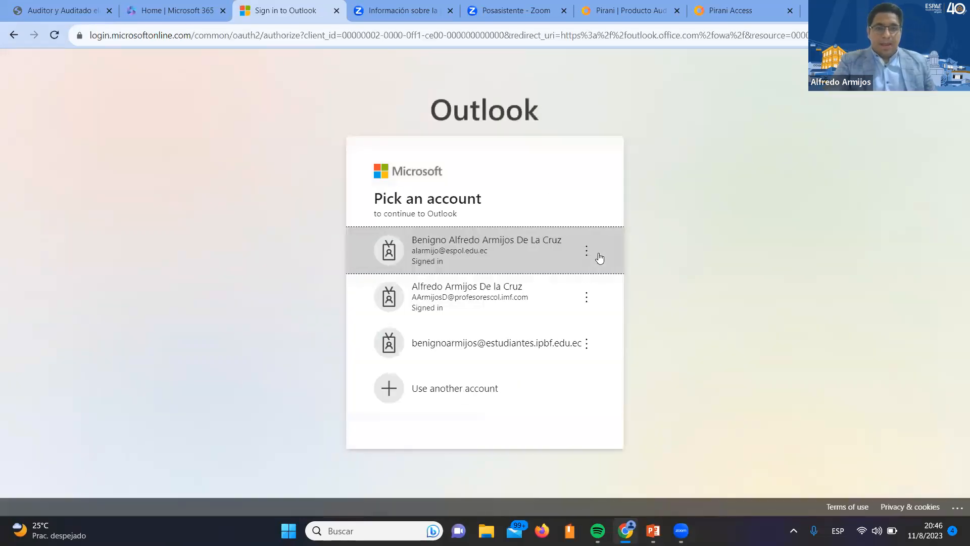
pyautogui.click(512, 299)
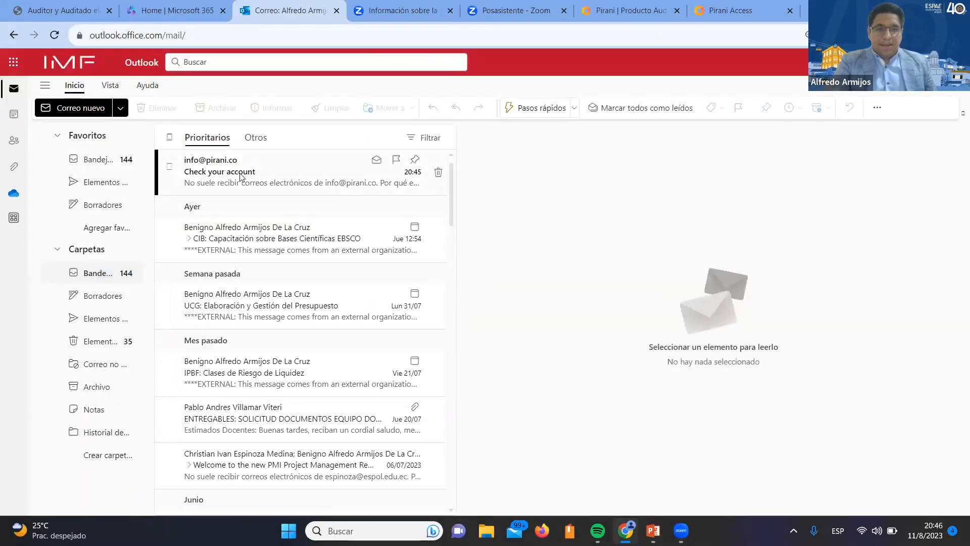
pyautogui.click(240, 177)
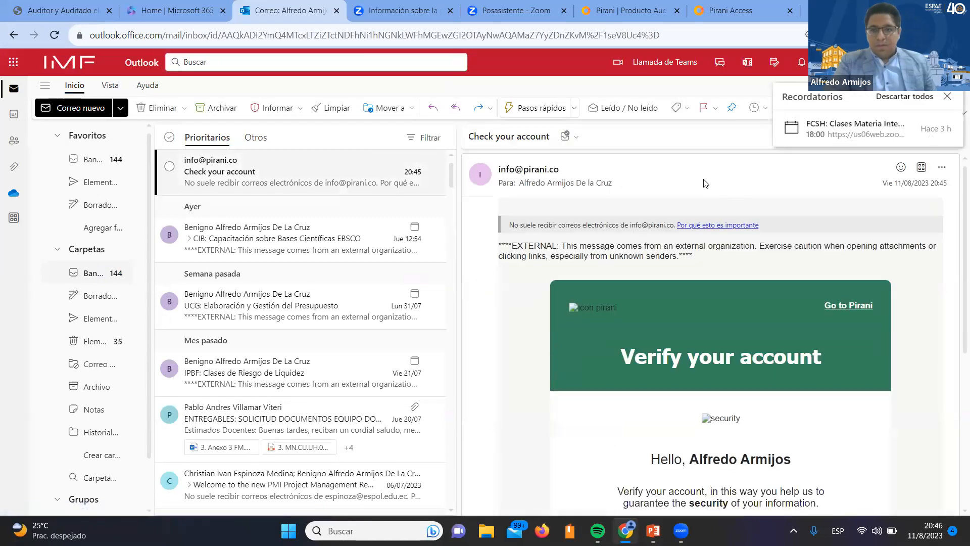
pyautogui.click(945, 103)
pyautogui.scroll(-3, 956, 259)
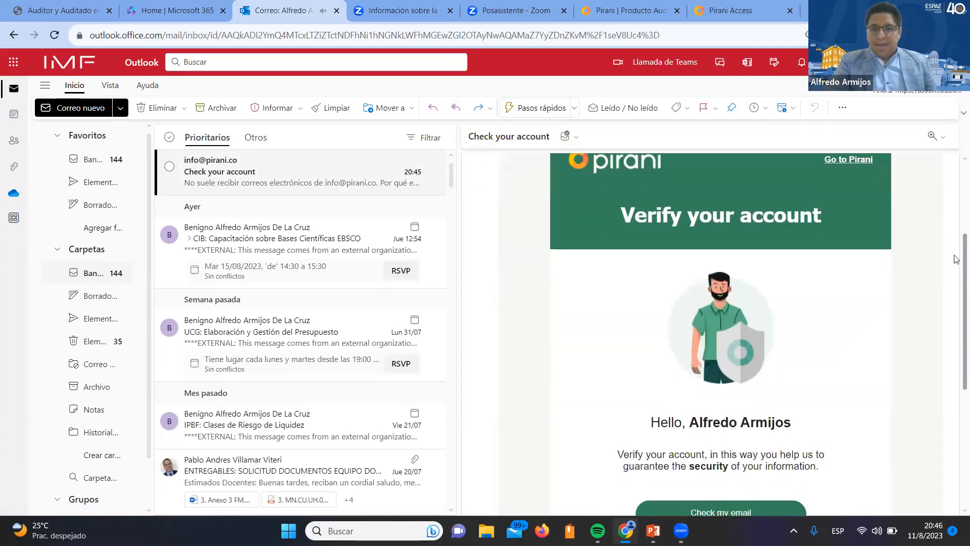
pyautogui.scroll(-2, 956, 310)
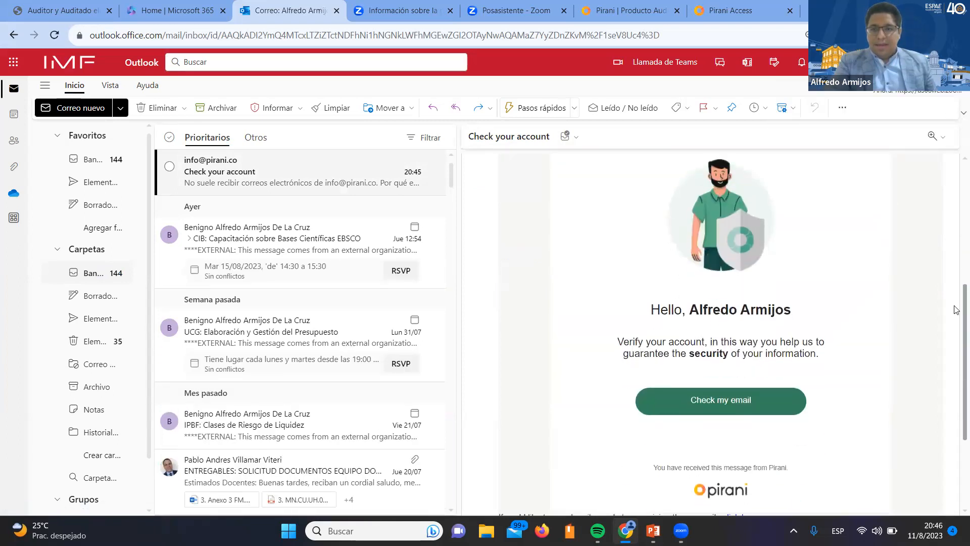
# - Verify the account from the email link, log in with the password, and save it in Chrome
pyautogui.click(747, 397)
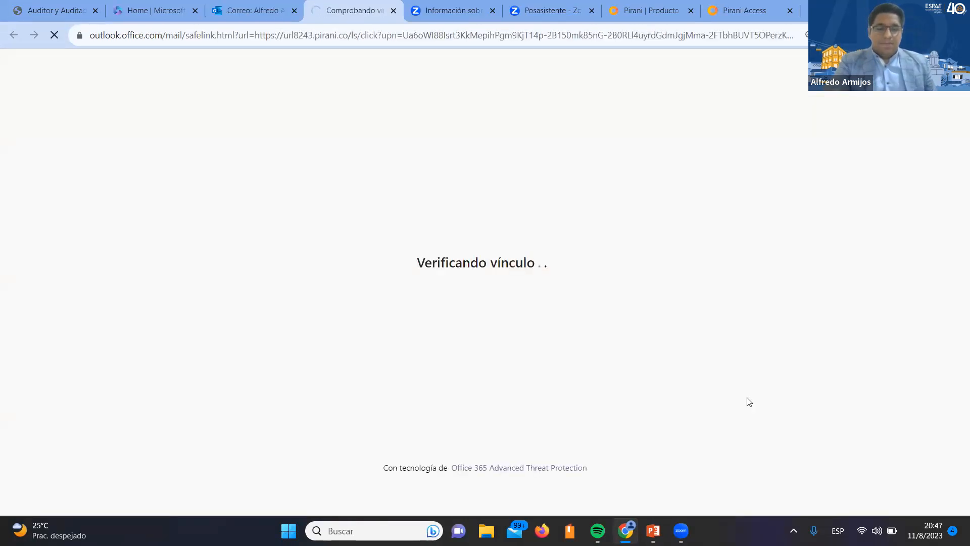
pyautogui.click(515, 376)
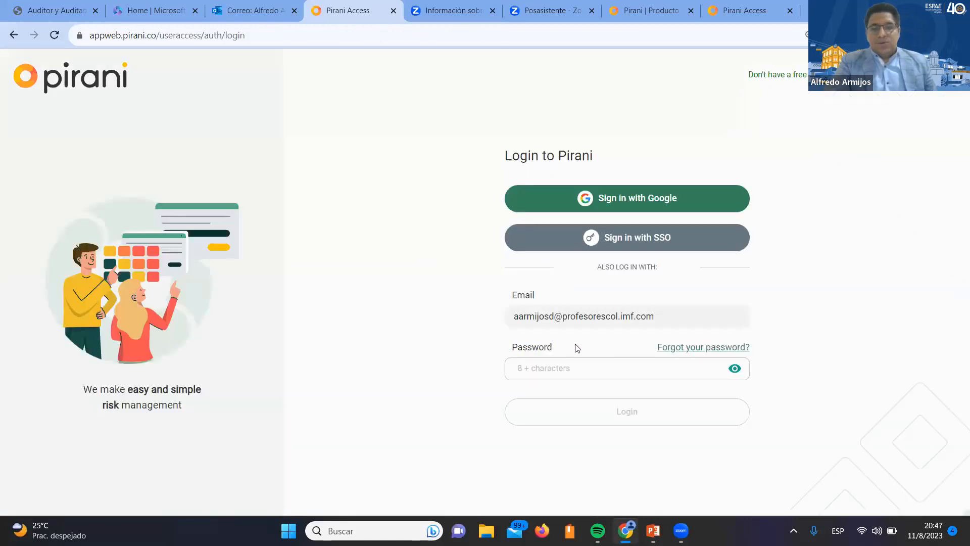
pyautogui.click(617, 361)
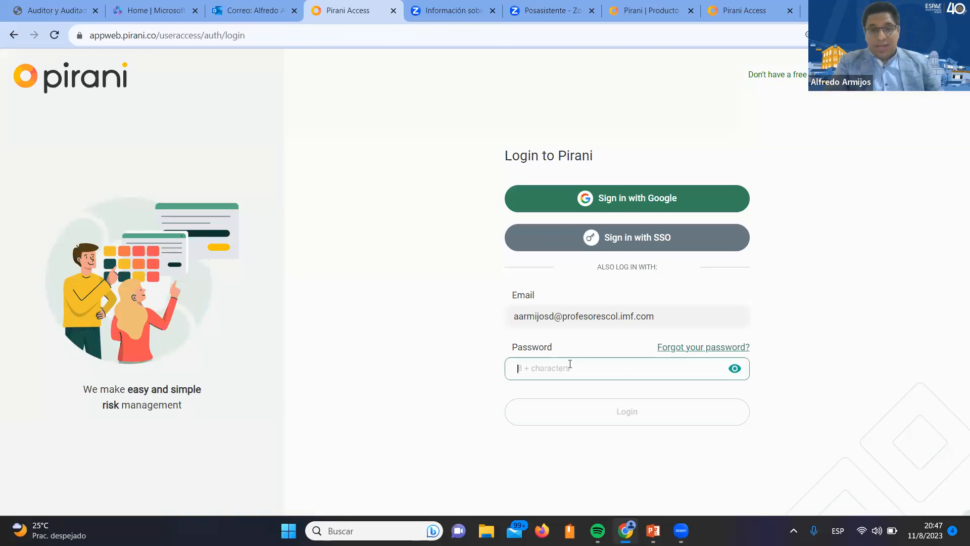
pyautogui.press('capslock')
pyautogui.write('•••••')
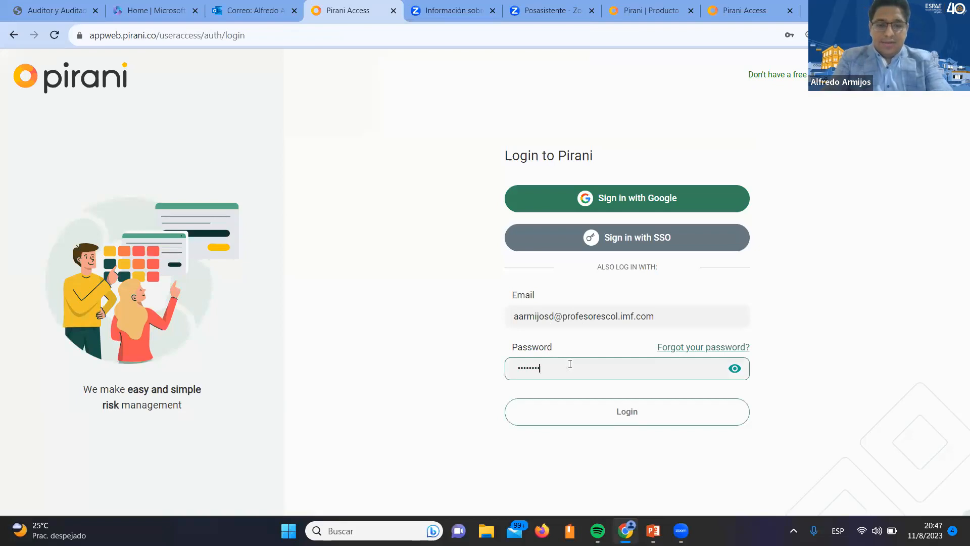
pyautogui.click(632, 413)
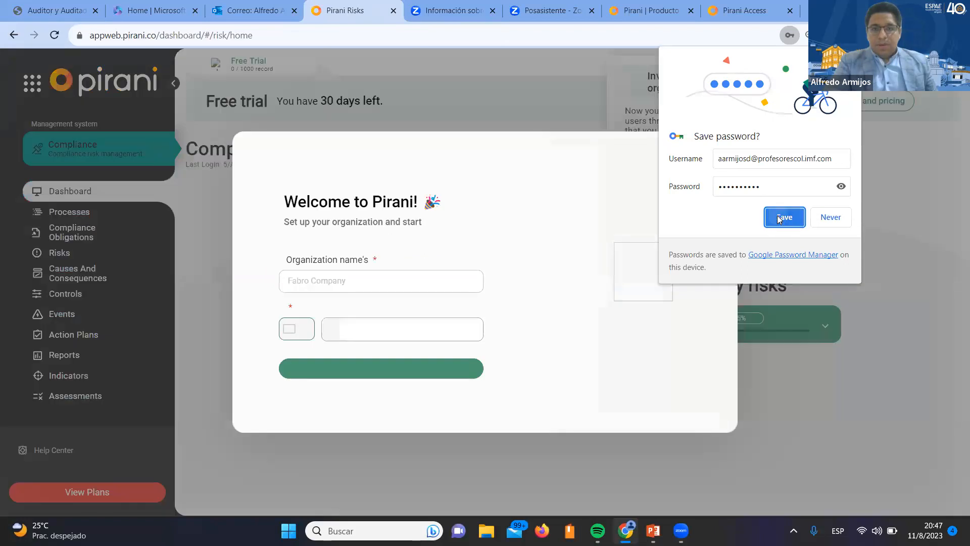
pyautogui.click(792, 226)
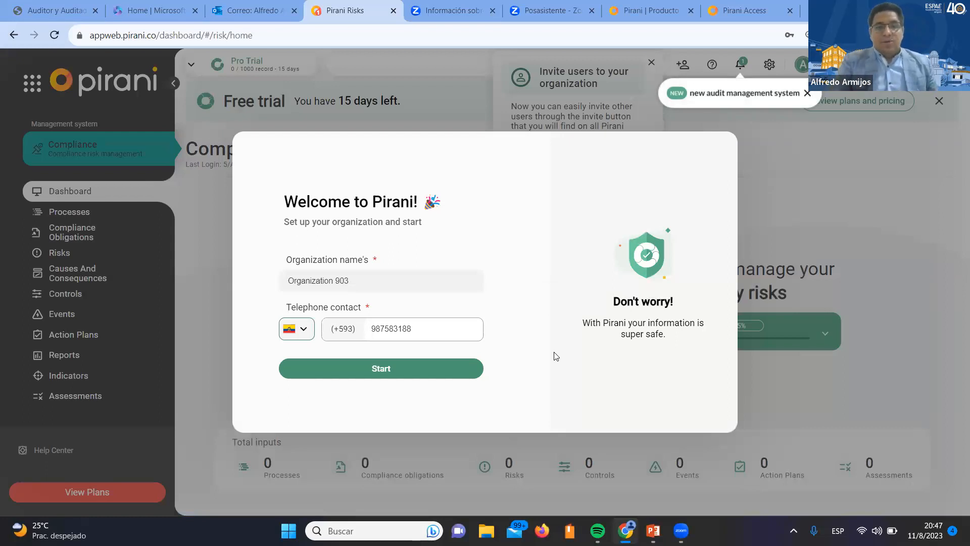
# - Replace 'Organization 903' with 'Pizzas Inc.' as the organization name and start
pyautogui.click(361, 278)
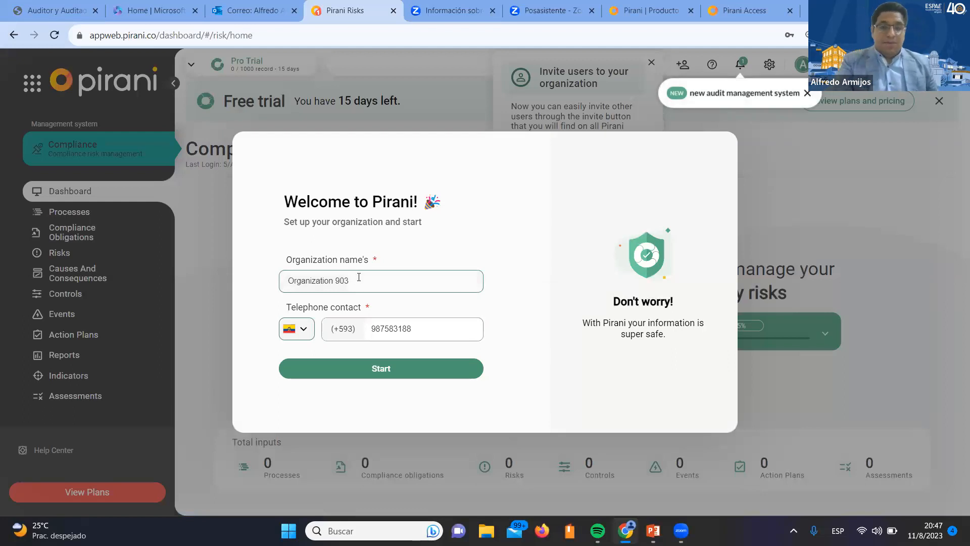
pyautogui.hotkey('ctrl', 'a')
pyautogui.press('BackSpace')
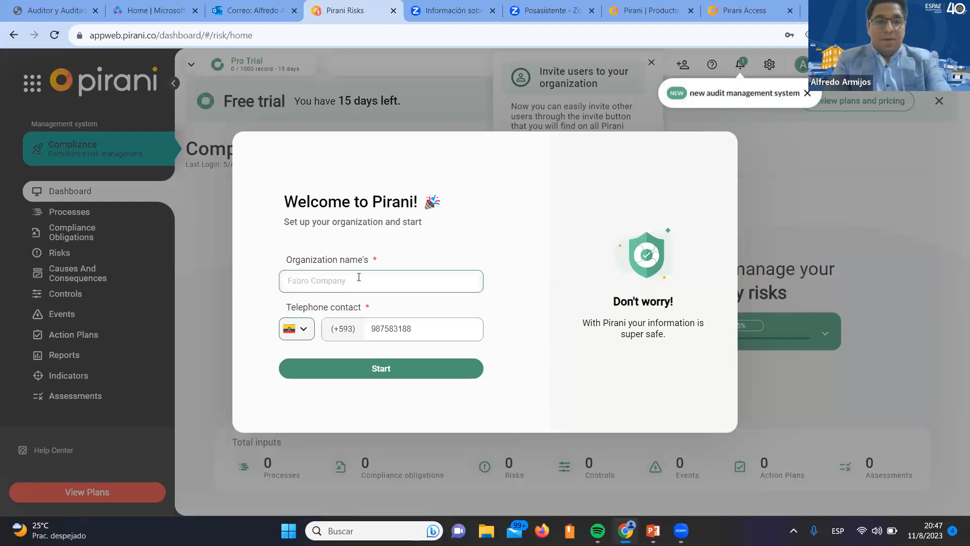
pyautogui.write('Pizzas')
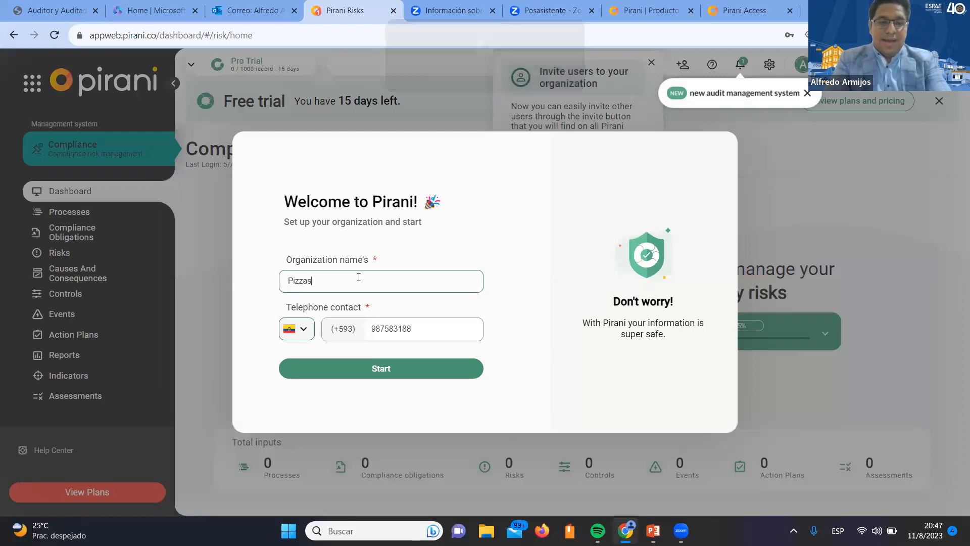
pyautogui.write(' Inc.')
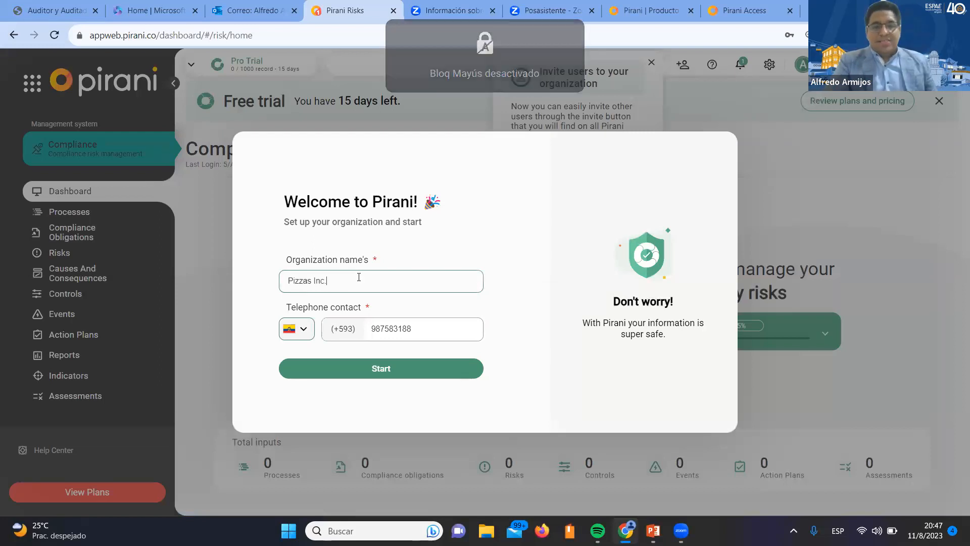
pyautogui.click(387, 372)
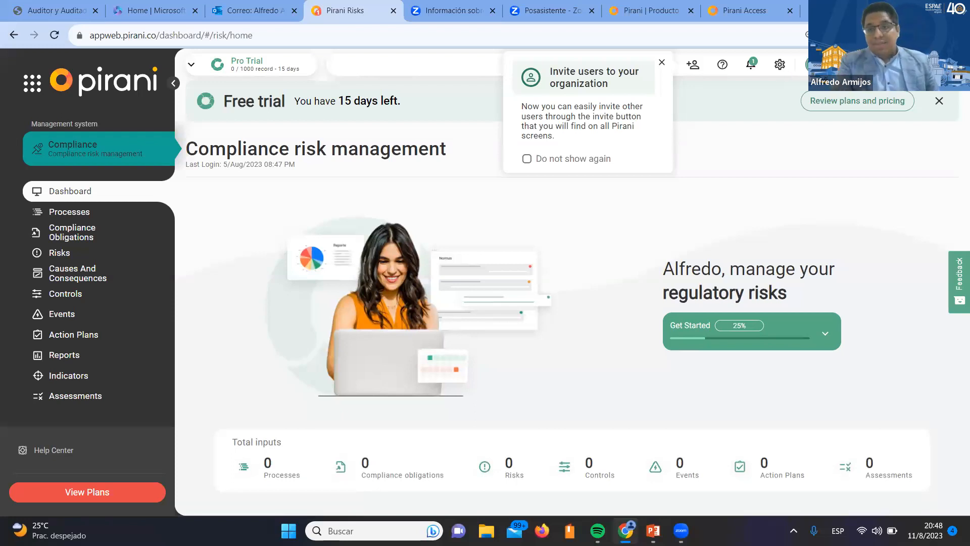
# - Choose Spanish as the preferred language on the Profile page and save the changes
pyautogui.click(815, 64)
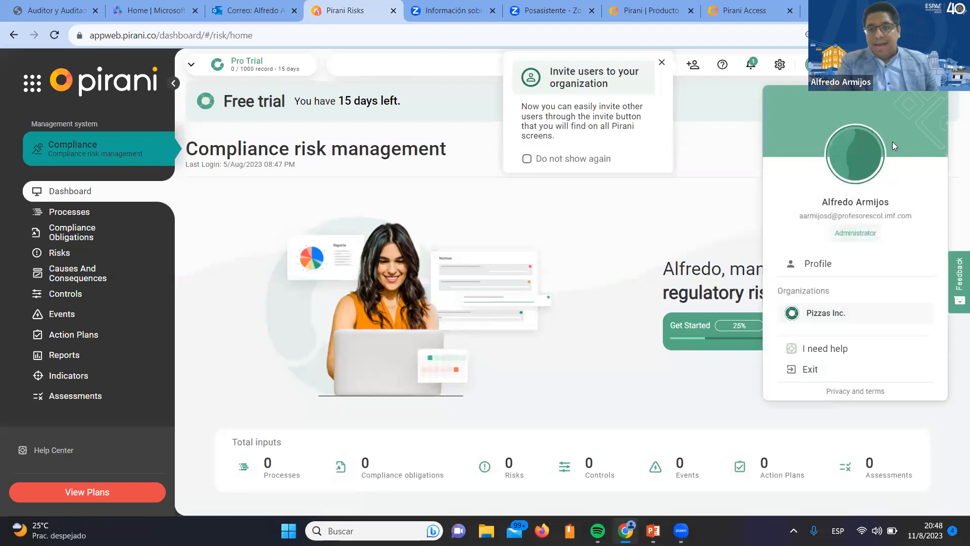
pyautogui.click(821, 263)
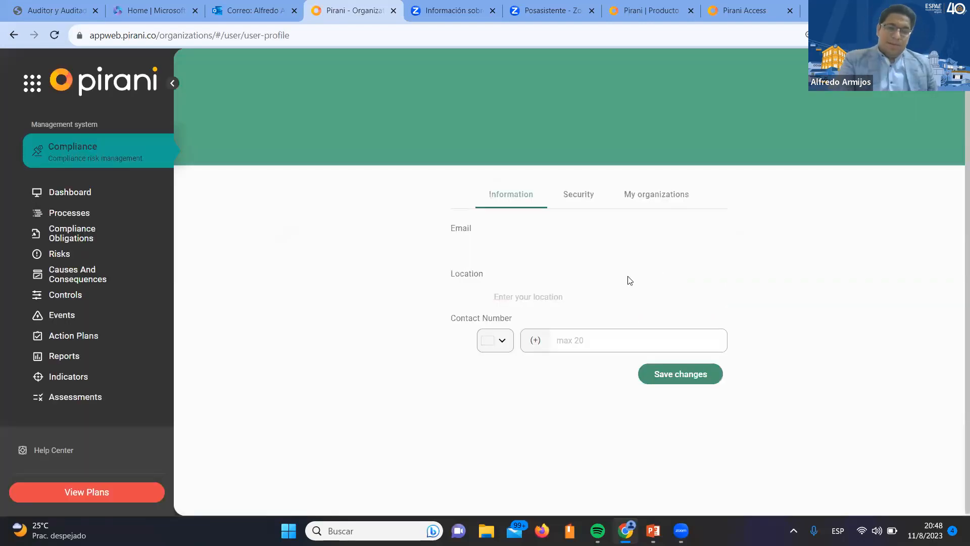
pyautogui.click(553, 339)
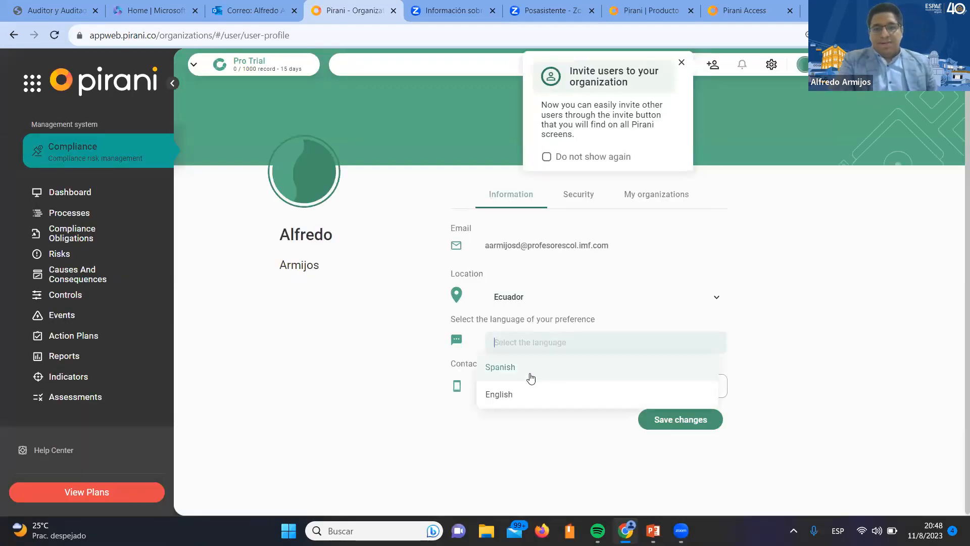
pyautogui.click(520, 378)
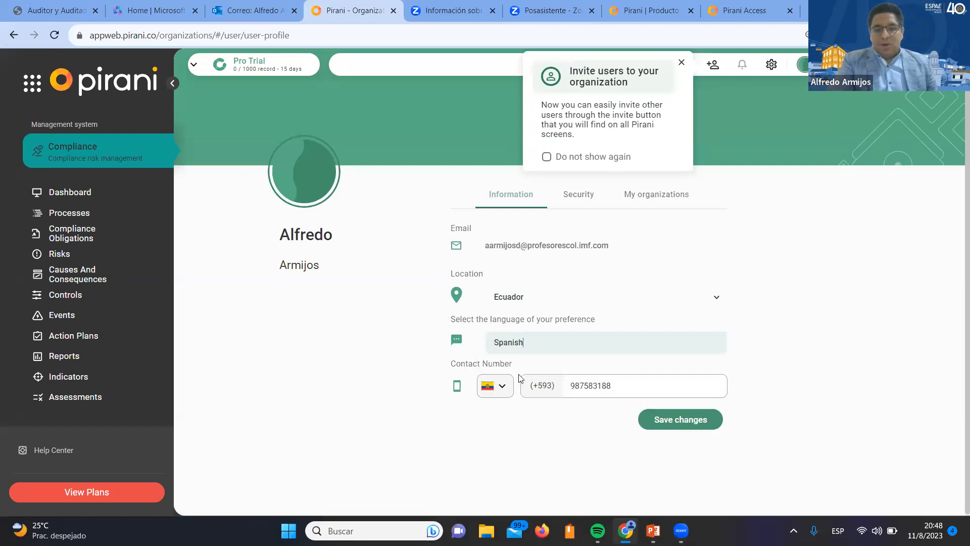
pyautogui.click(678, 429)
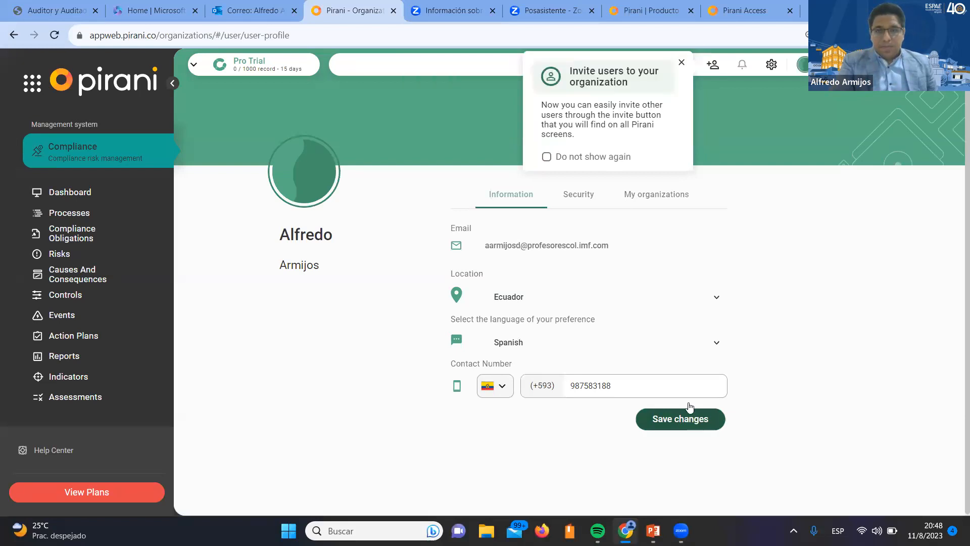
pyautogui.click(689, 427)
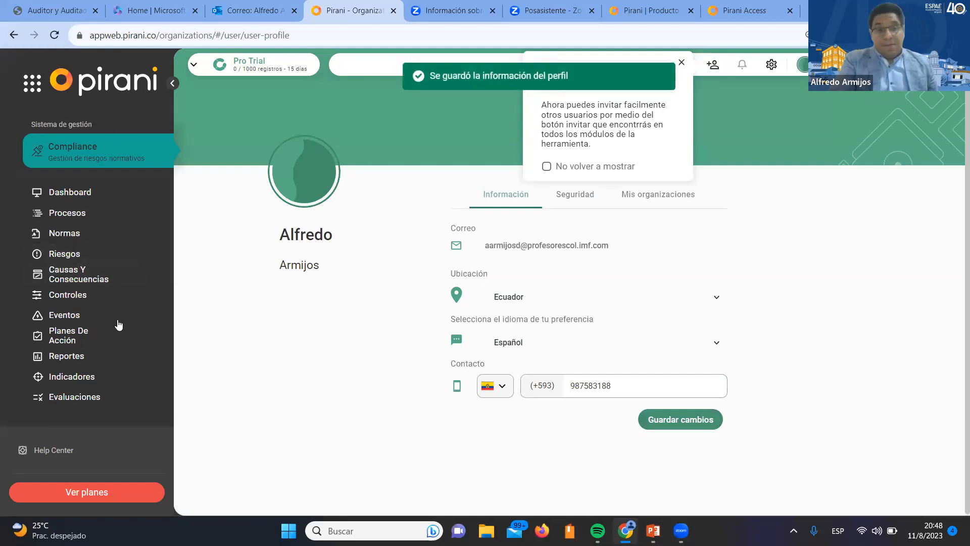
# - Switch to the Auditorías module from the apps grid beside the Pirani logo
pyautogui.click(37, 92)
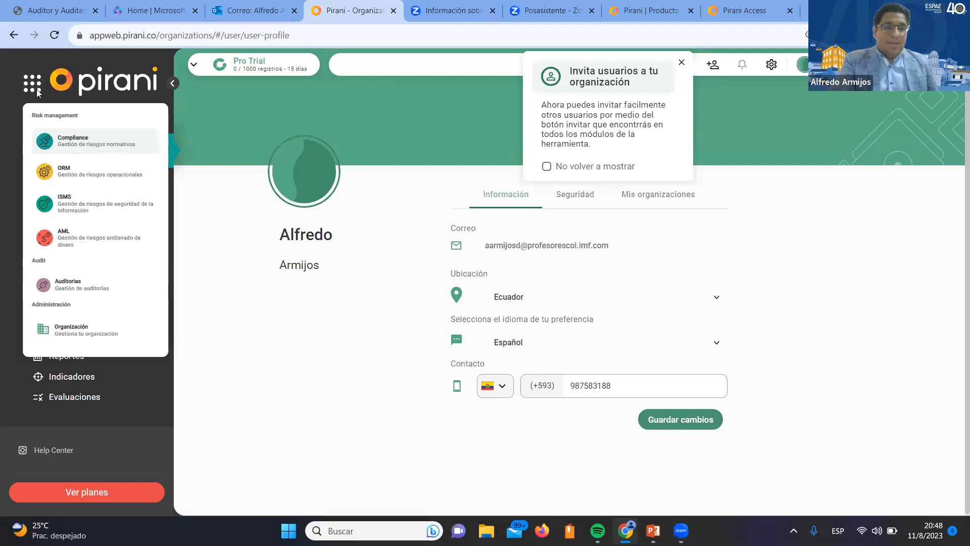
pyautogui.click(94, 287)
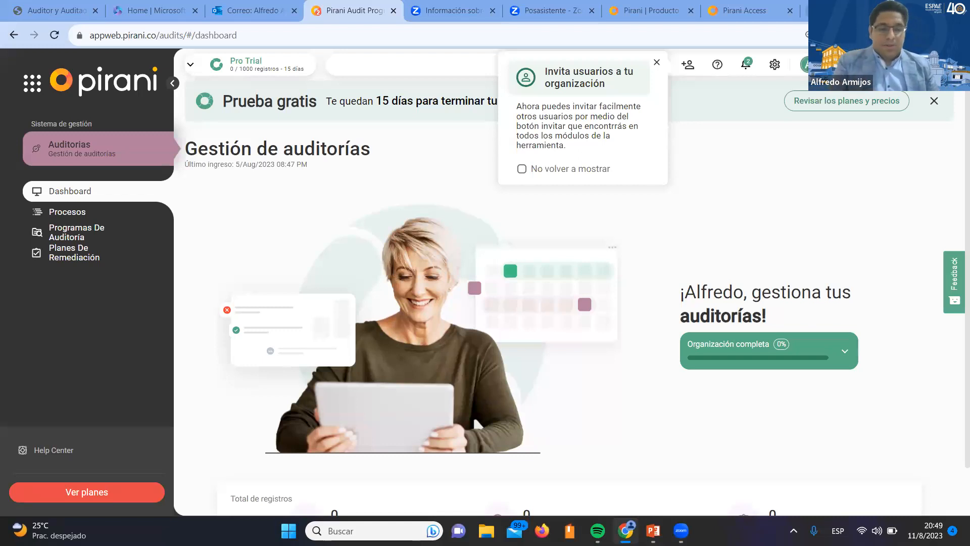
# - Search Google in a new tab for 'mapa de procesos de una pizzeria'
pyautogui.hotkey('ctrl', 't')
pyautogui.write('mapa de procesos d')
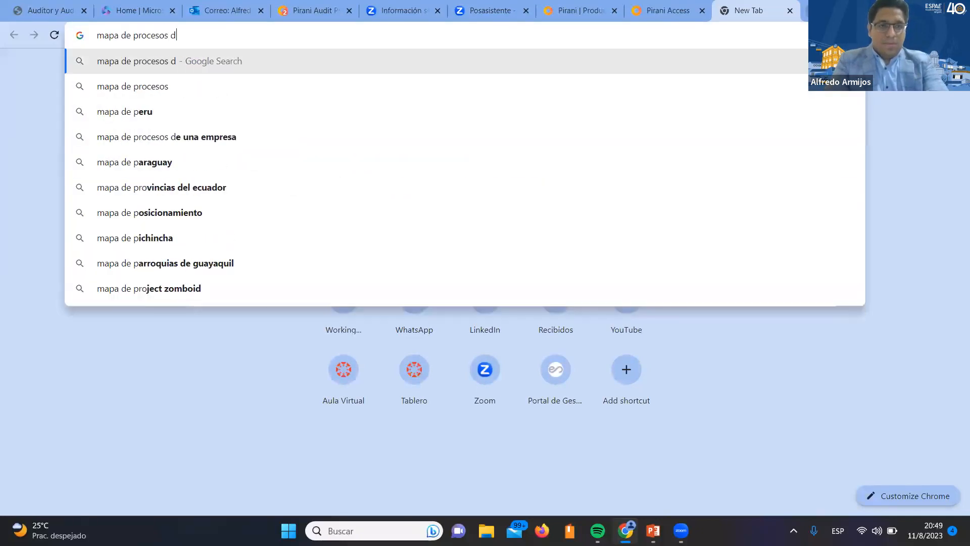
pyautogui.write('e una pizzeria')
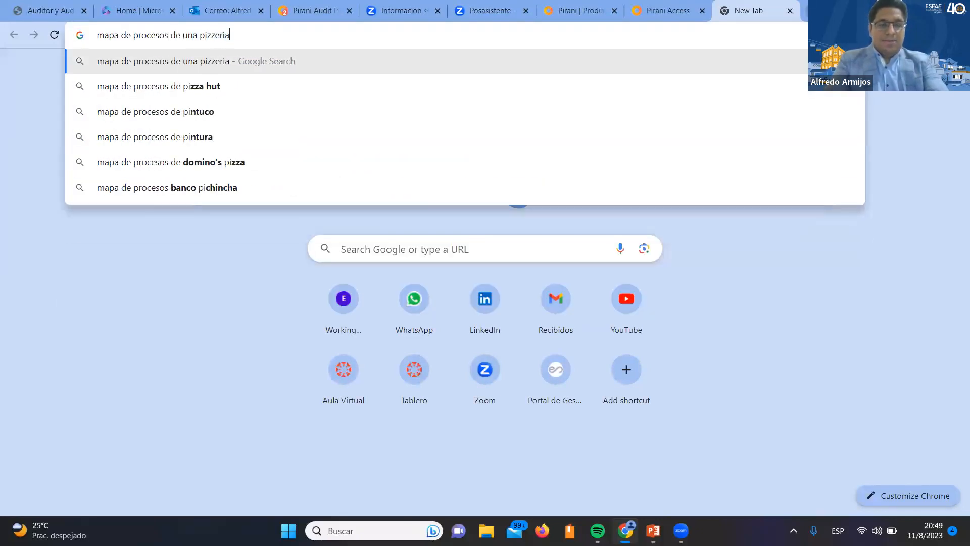
pyautogui.press('Return')
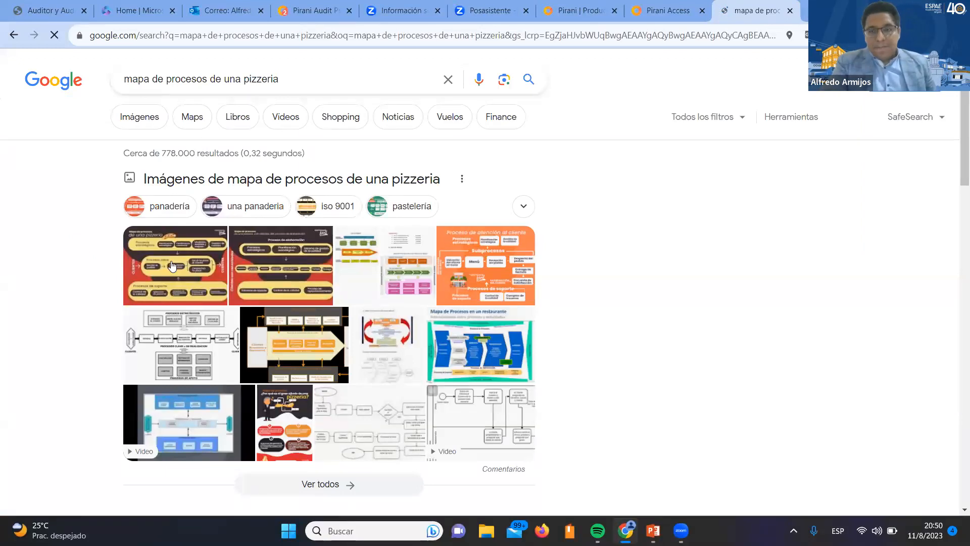
# - Open the first image's Gestionar Fácil article and scroll down to its process diagram
pyautogui.click(172, 267)
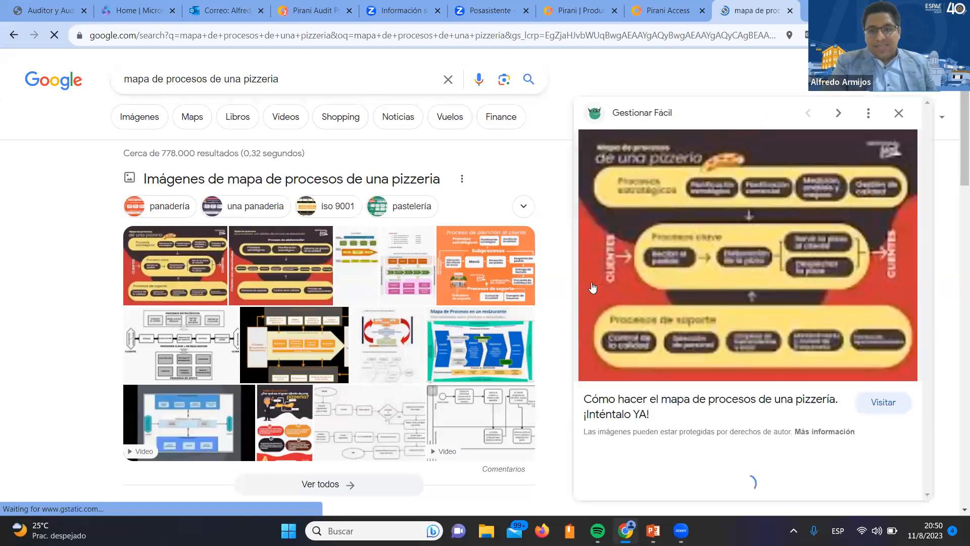
pyautogui.click(873, 408)
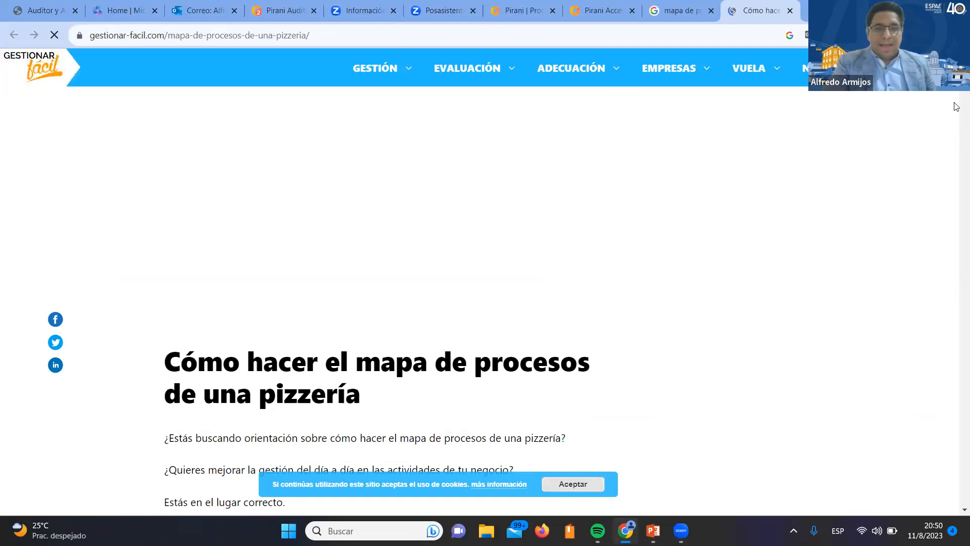
pyautogui.scroll(-14, 956, 101)
pyautogui.scroll(-10, 956, 121)
pyautogui.scroll(-18, 957, 201)
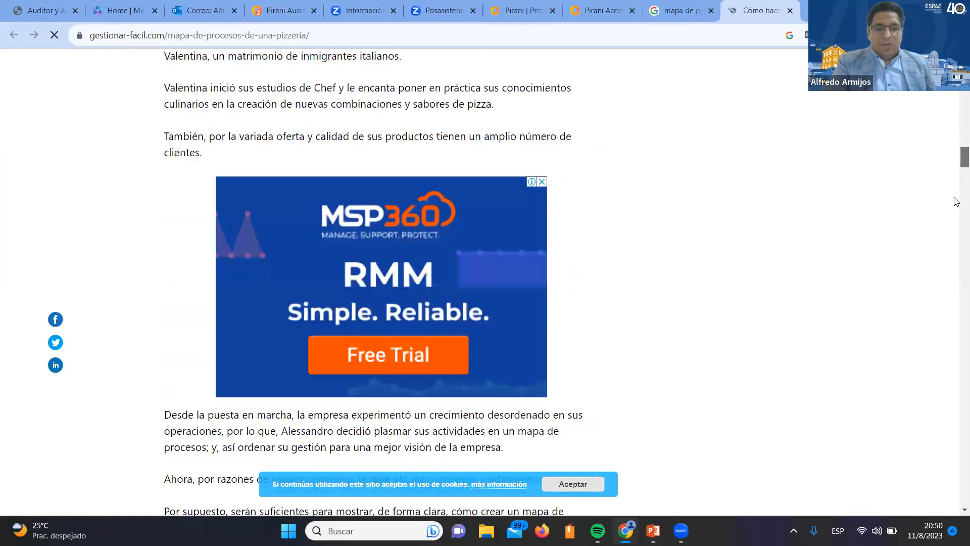
pyautogui.scroll(-5, 956, 249)
pyautogui.scroll(-13, 956, 263)
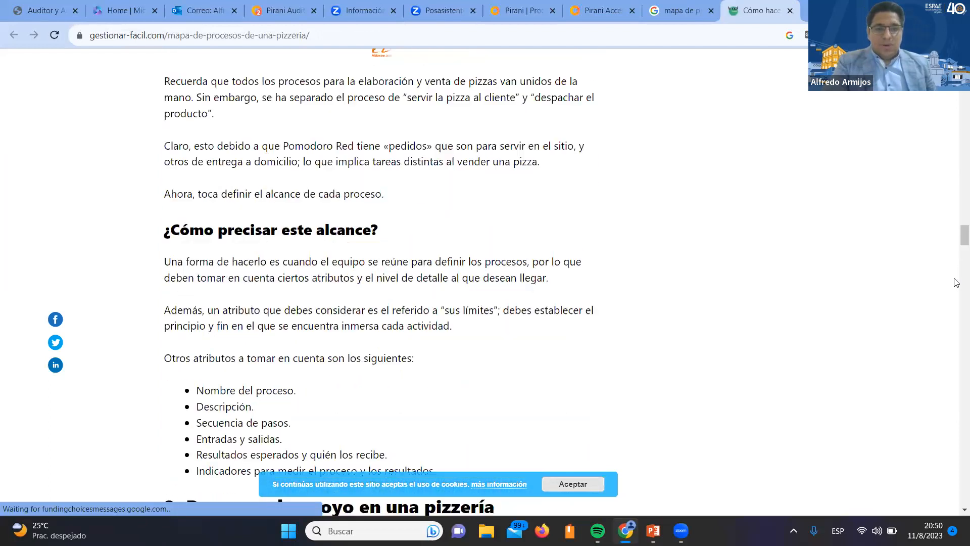
pyautogui.scroll(-5, 956, 304)
pyautogui.scroll(-4, 957, 301)
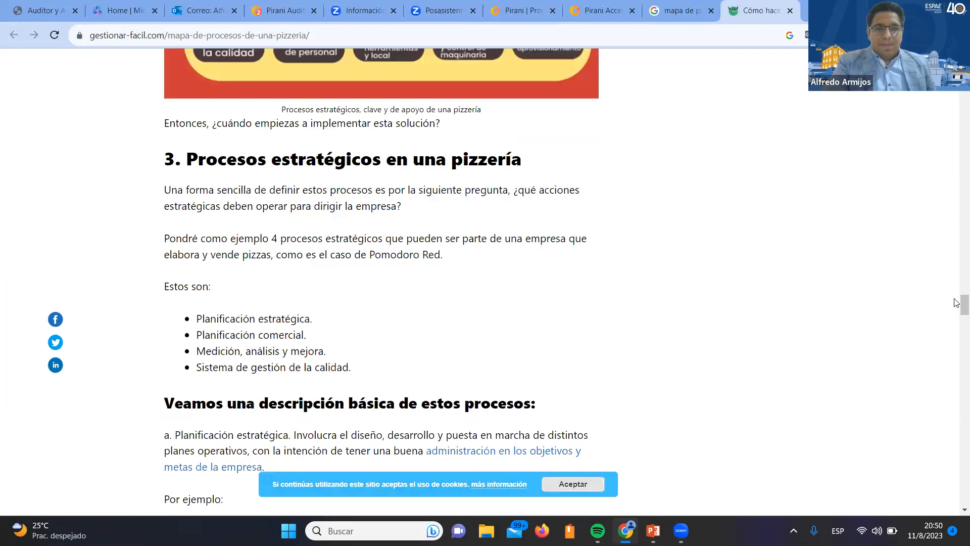
pyautogui.scroll(6, 956, 300)
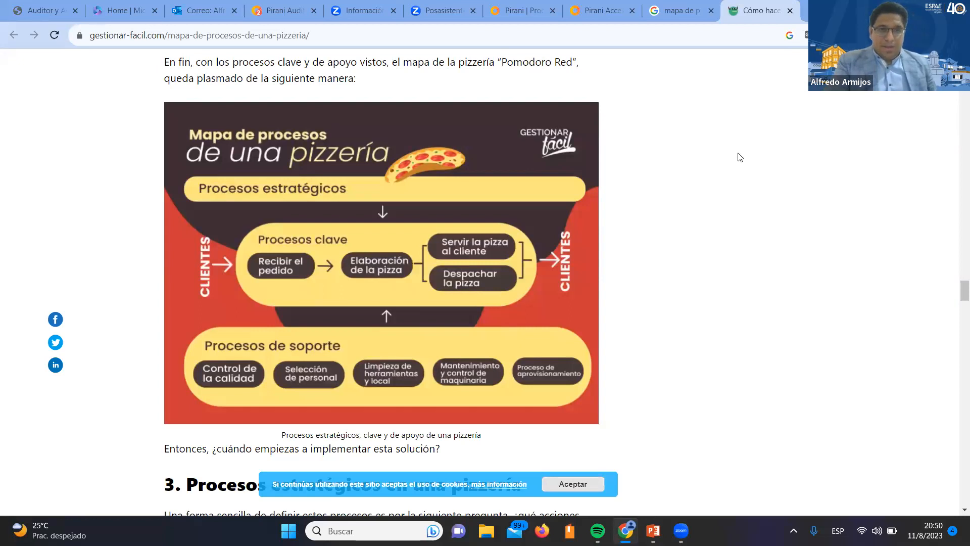
# - Close the account verification and Google image results tabs, keeping the Pirani audit product page
pyautogui.click(609, 13)
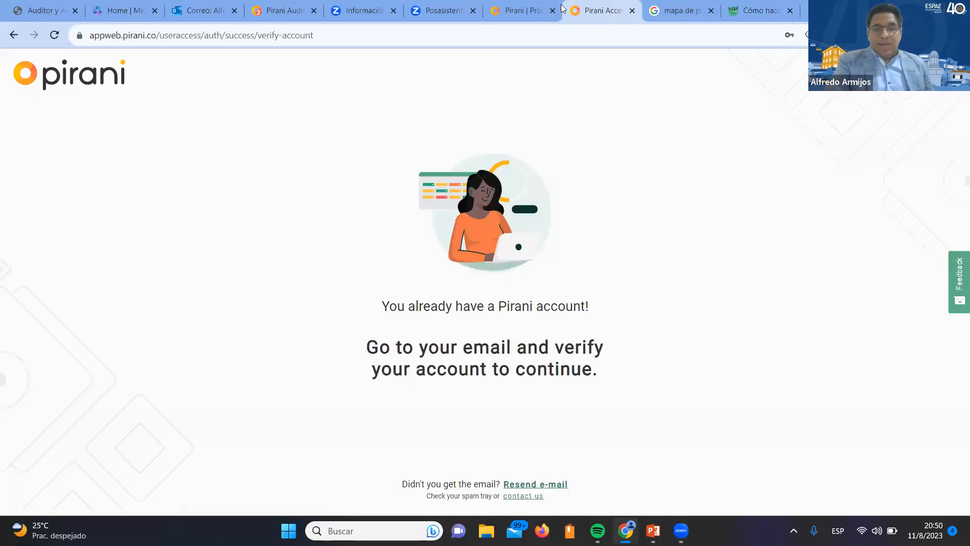
pyautogui.click(526, 10)
pyautogui.click(607, 11)
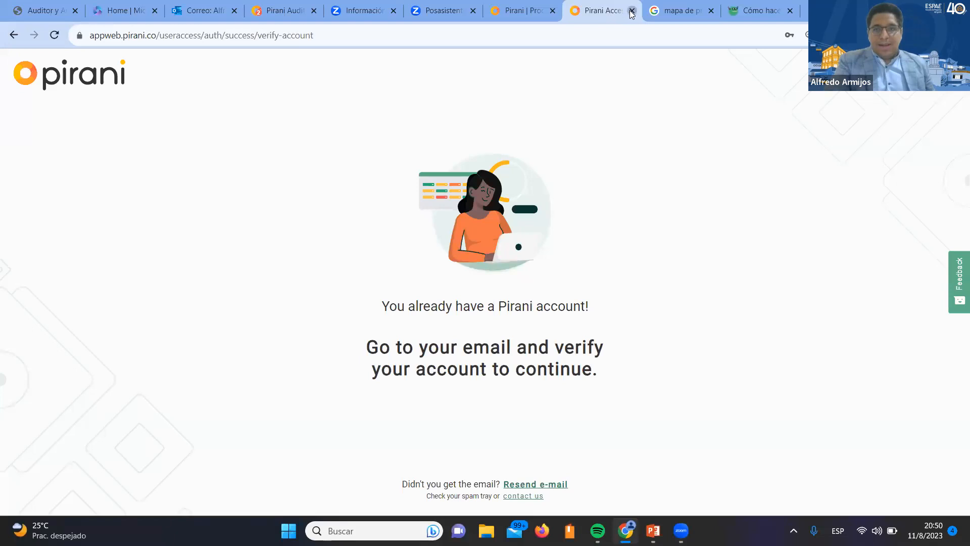
pyautogui.click(632, 11)
pyautogui.click(523, 9)
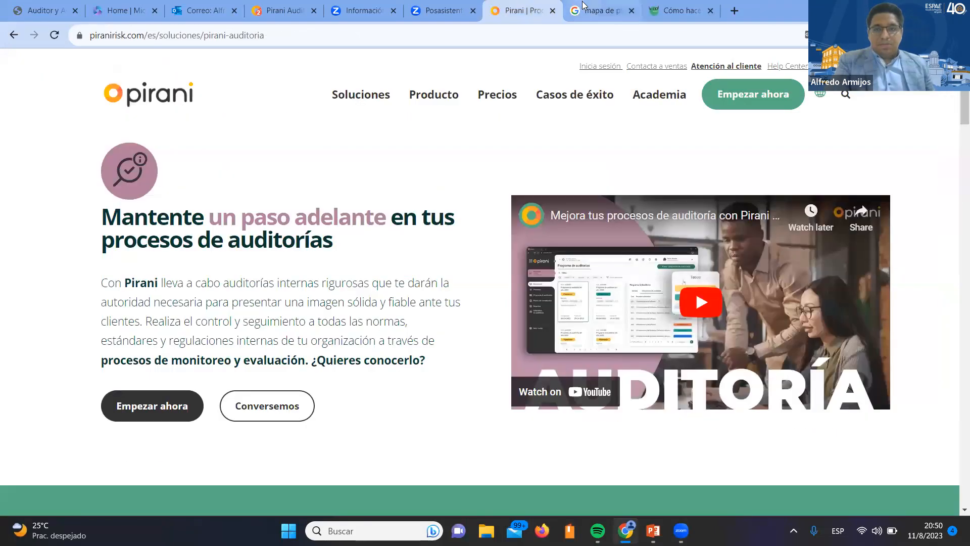
pyautogui.click(583, 6)
pyautogui.click(632, 11)
pyautogui.click(539, 6)
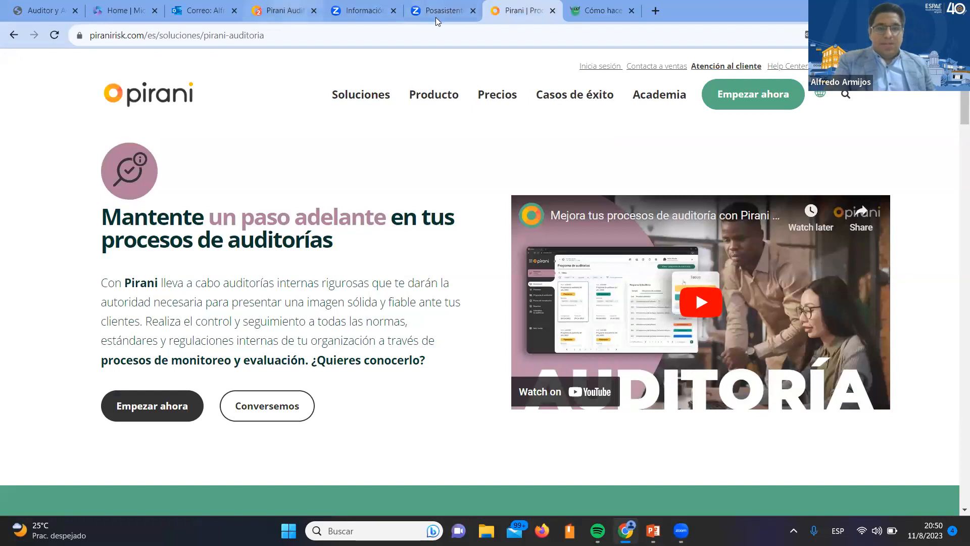
# - Close the Zoom and information tabs, then close the invite-users tip with 'No volver a mostrar' ticked
pyautogui.click(473, 10)
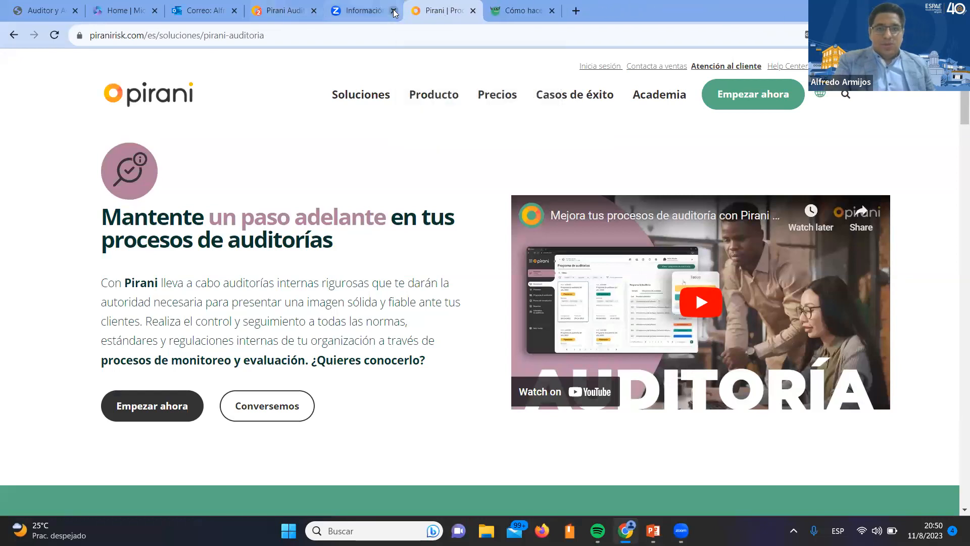
pyautogui.click(394, 10)
pyautogui.click(354, 11)
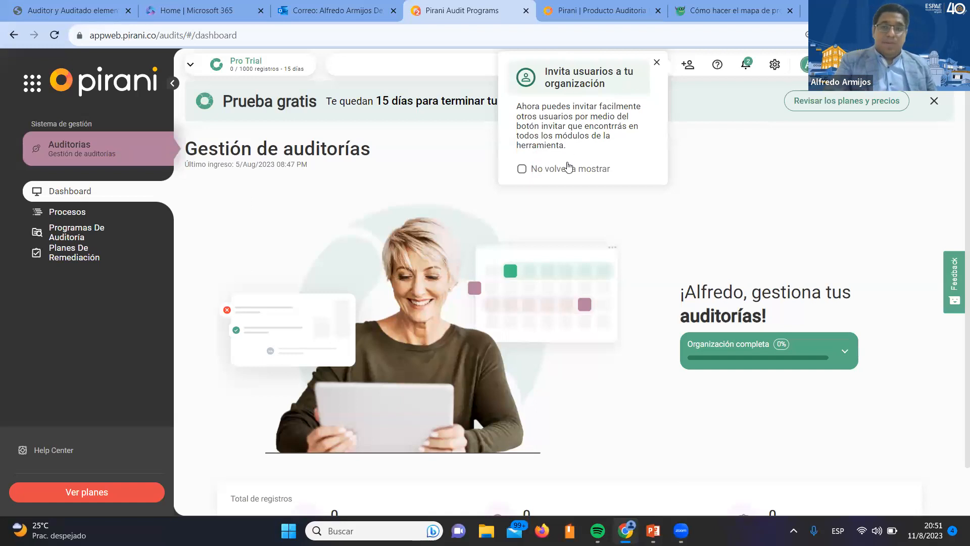
pyautogui.click(567, 175)
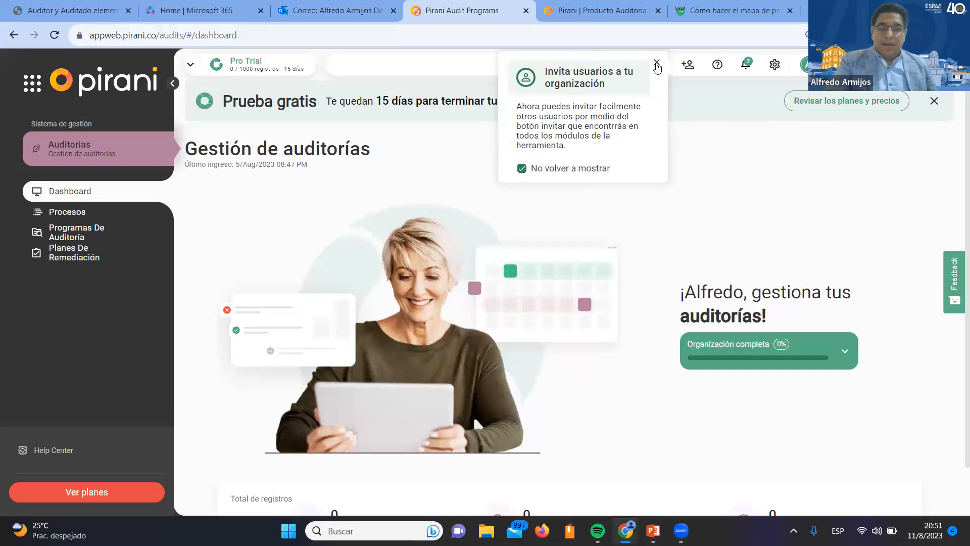
pyautogui.click(658, 63)
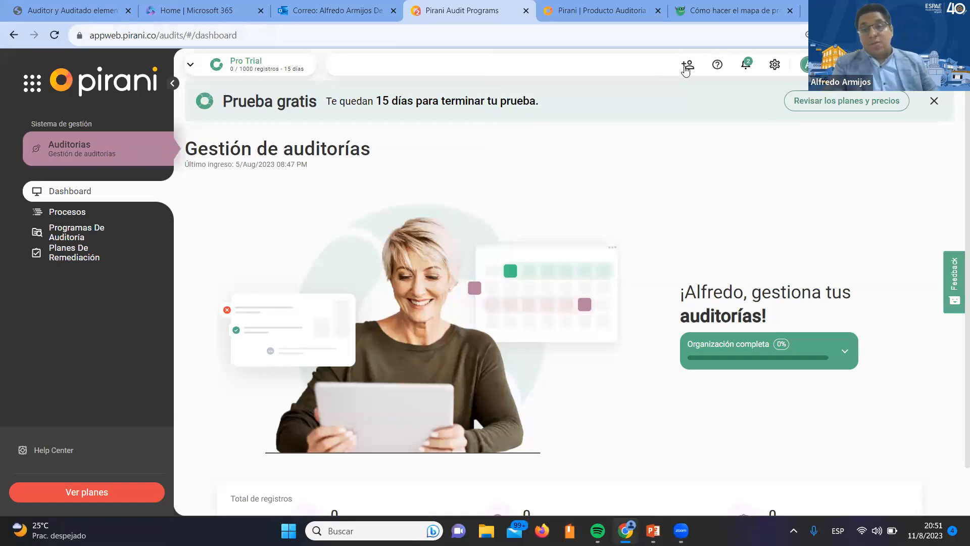
pyautogui.click(687, 66)
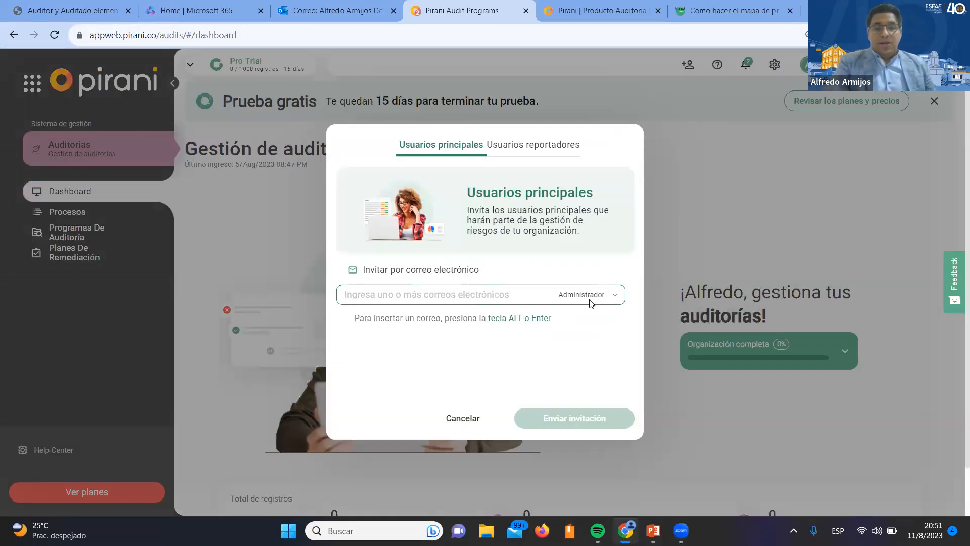
pyautogui.click(615, 295)
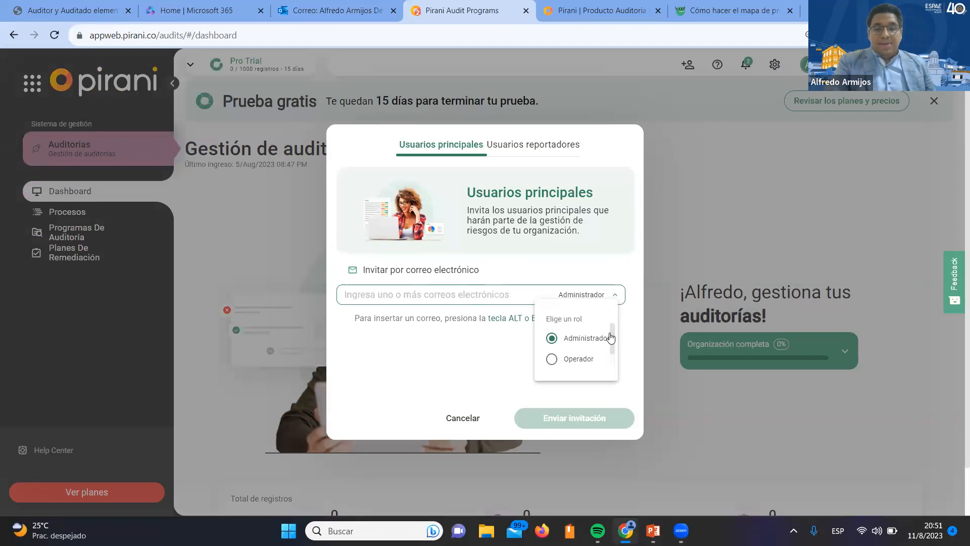
pyautogui.moveTo(611, 351); pyautogui.dragTo(611, 364)
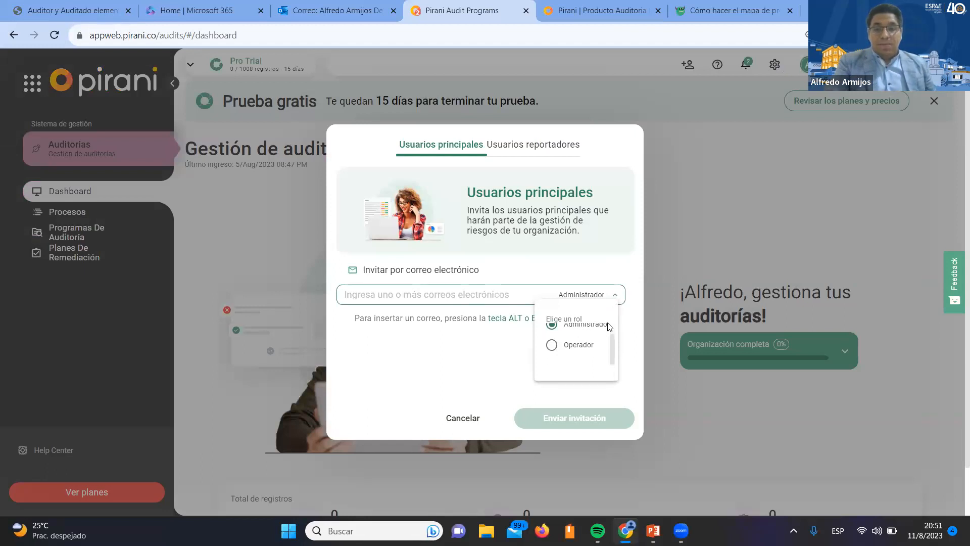
pyautogui.scroll(1, 610, 326)
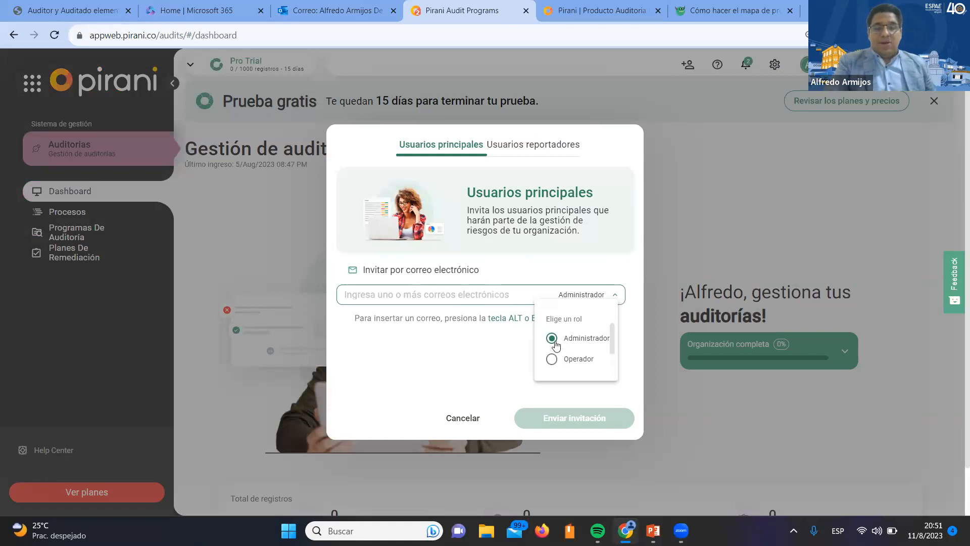
pyautogui.click(457, 309)
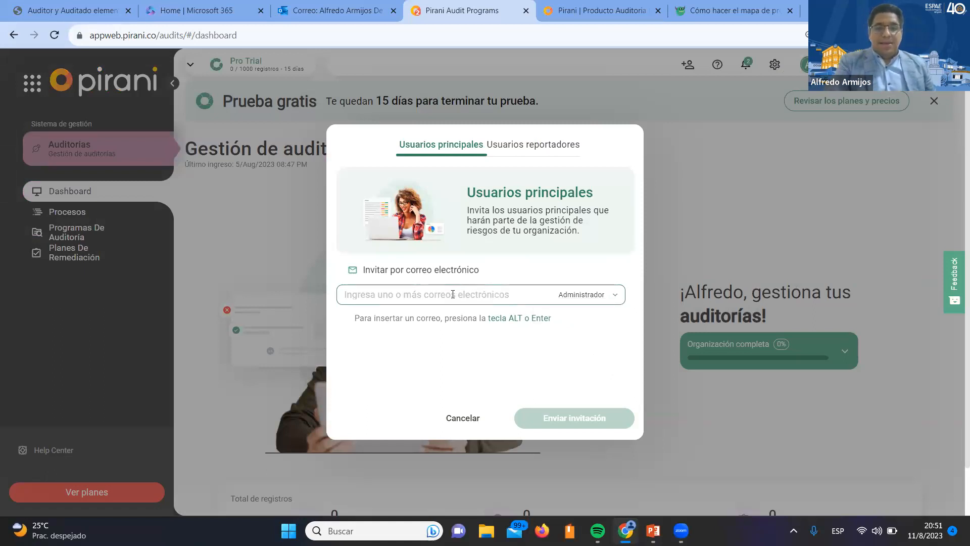
pyautogui.click(523, 152)
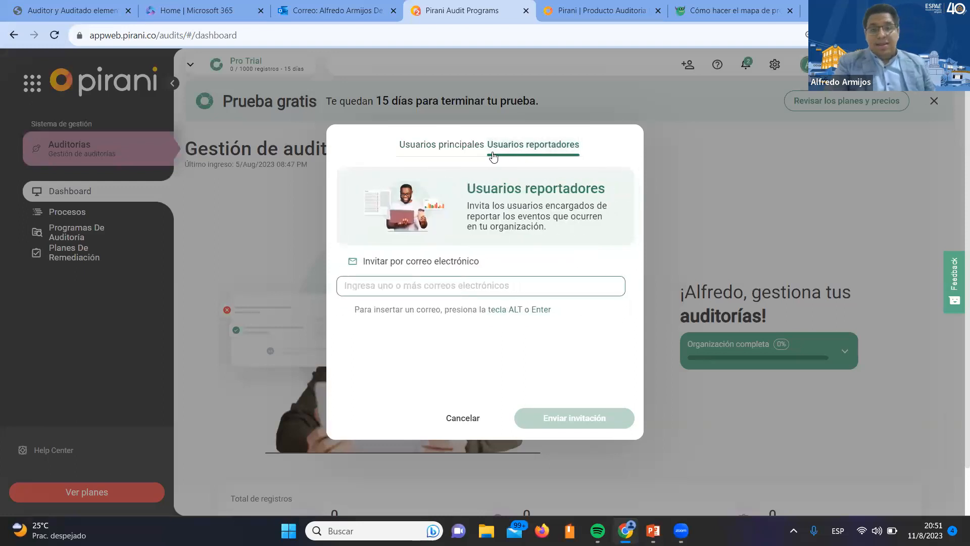
pyautogui.click(449, 148)
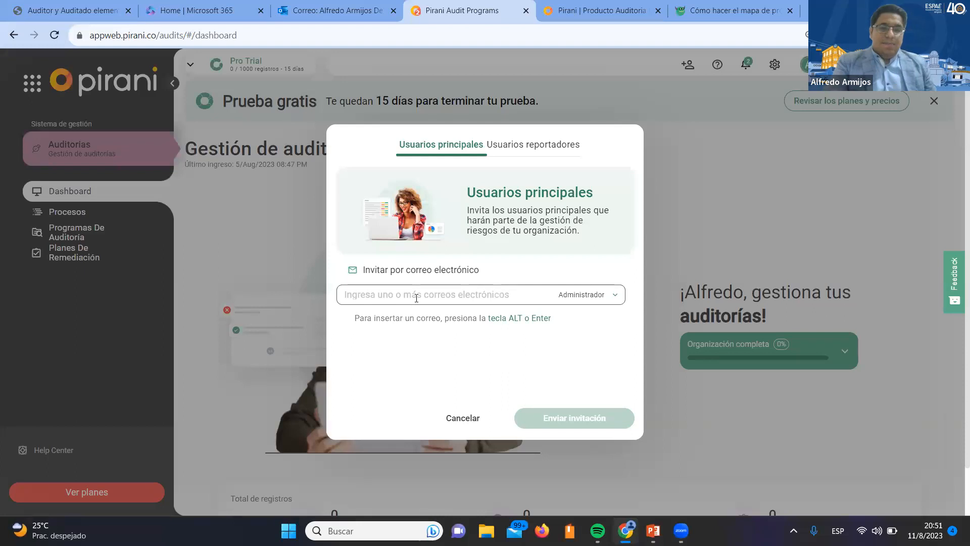
pyautogui.click(474, 419)
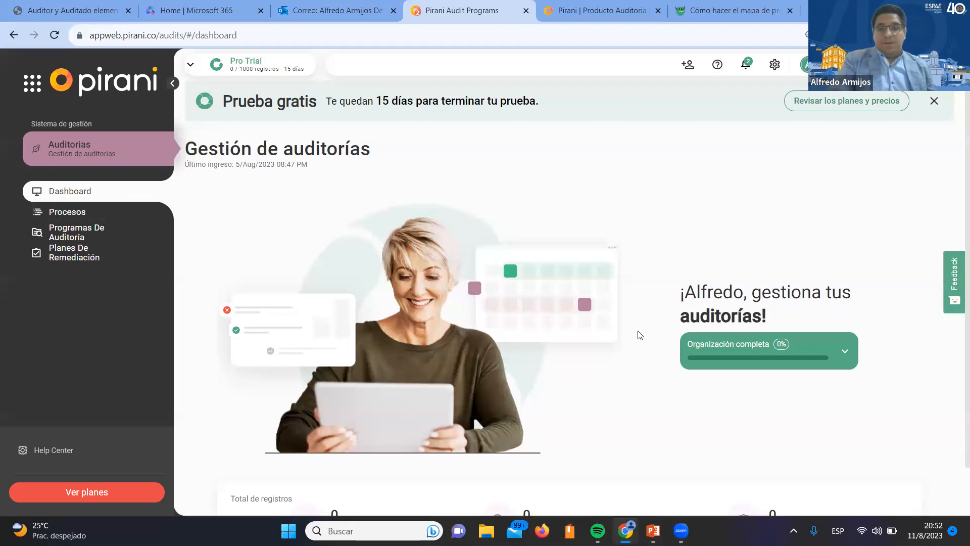
# - Start a new process from the Organización completa checklist and close the responsible-groups tip
pyautogui.click(845, 360)
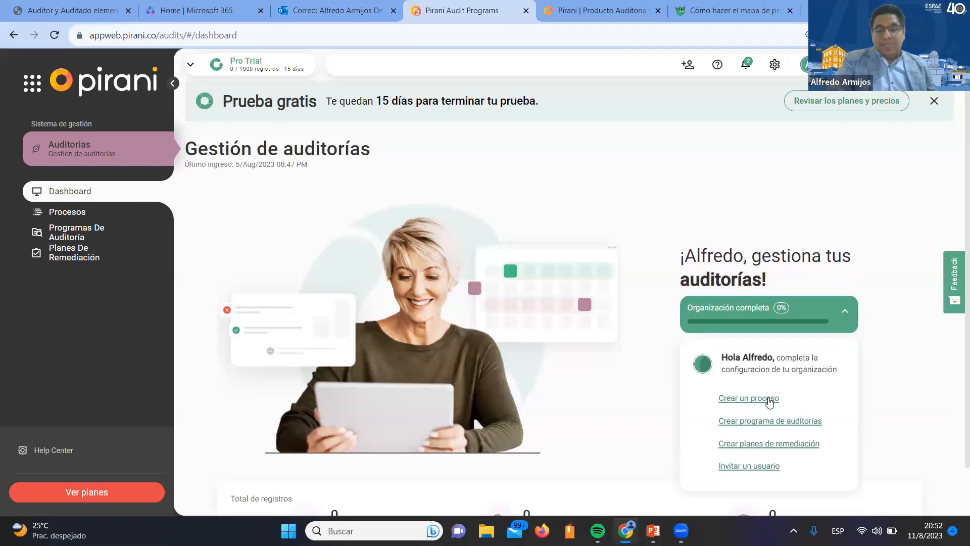
pyautogui.click(768, 399)
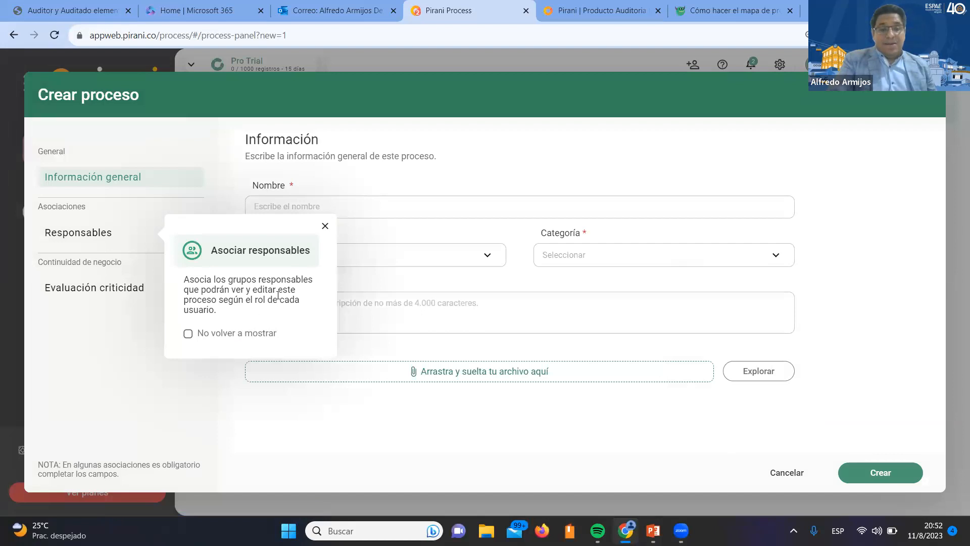
pyautogui.click(325, 226)
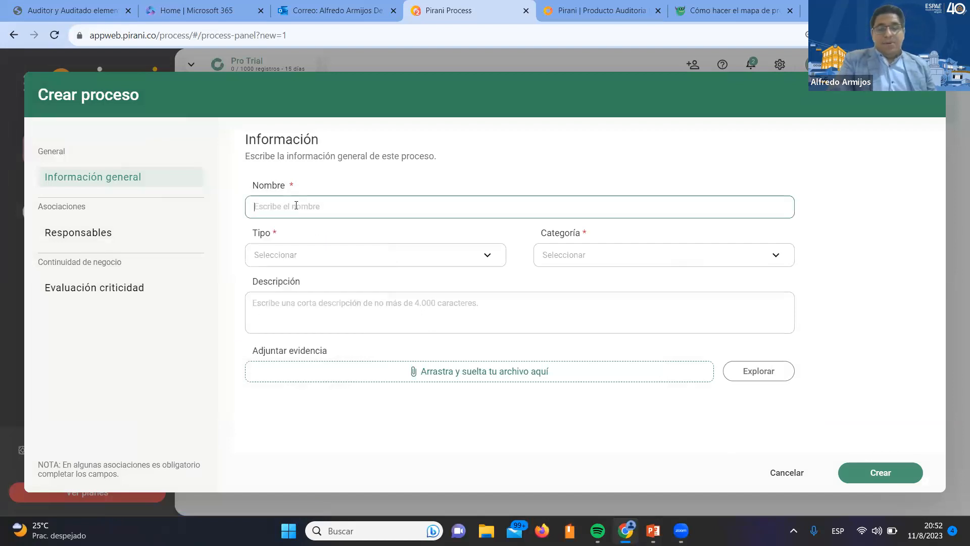
# - Move the pizzeria process-map article tab right after the Pirani tab for reference
pyautogui.click(577, 11)
pyautogui.click(726, 6)
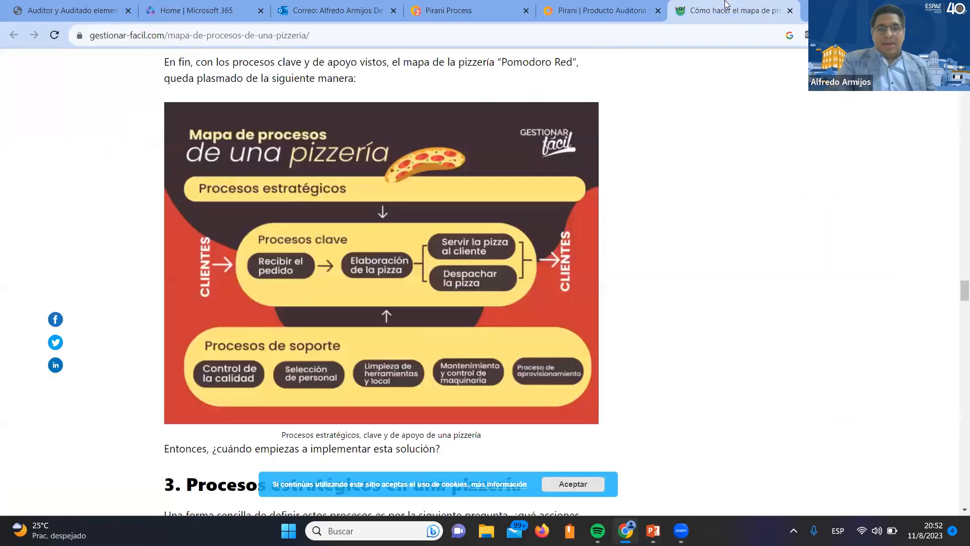
pyautogui.moveTo(726, 5); pyautogui.dragTo(613, 5)
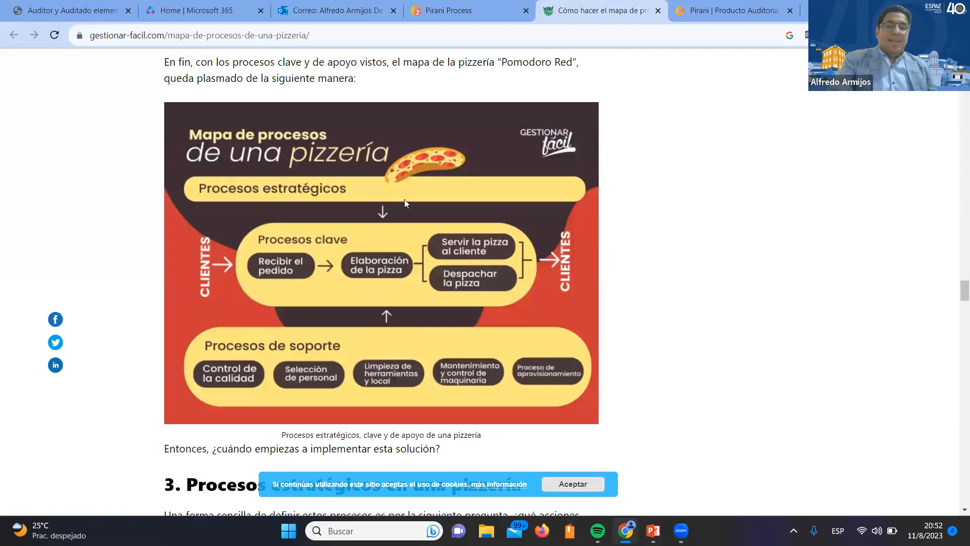
pyautogui.click(455, 10)
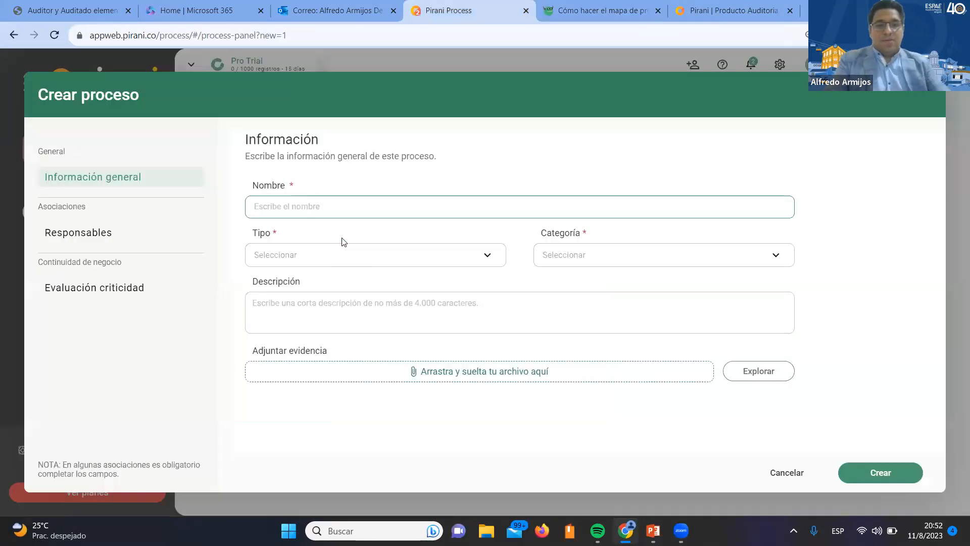
# - Create the process 'Recepción de pedidos' with type Missional and category Macroprocess
pyautogui.press('capslock')
pyautogui.write('Recepción de pedidos')
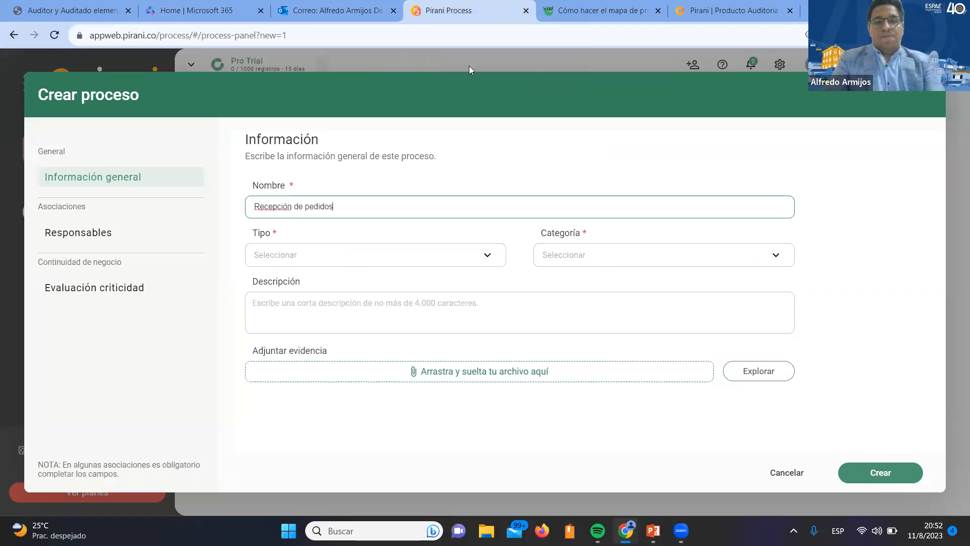
pyautogui.click(612, 5)
pyautogui.click(435, 5)
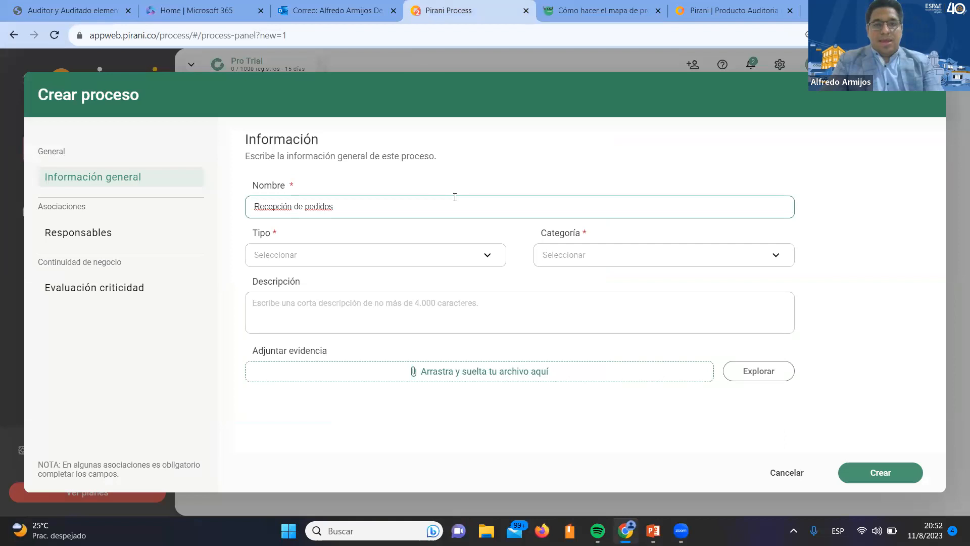
pyautogui.click(362, 254)
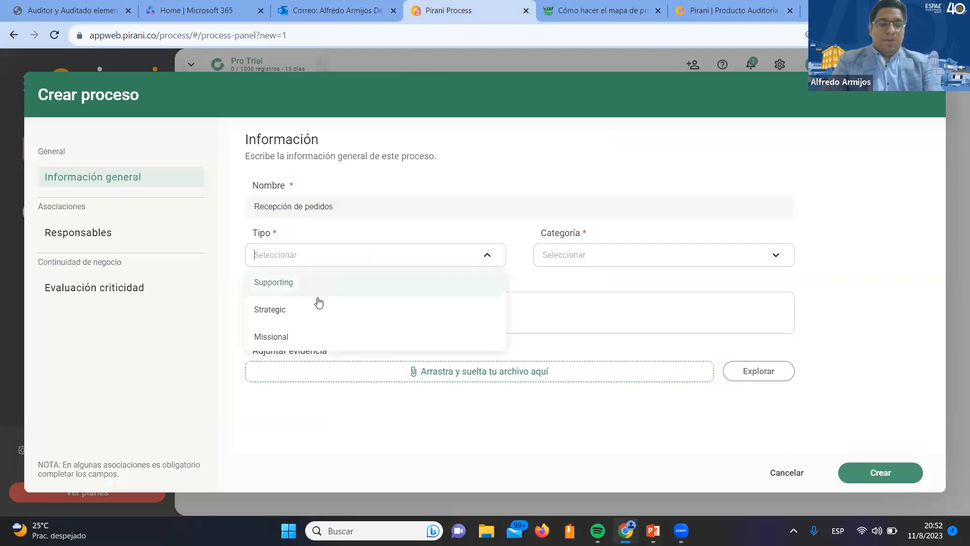
pyautogui.click(304, 335)
pyautogui.click(368, 263)
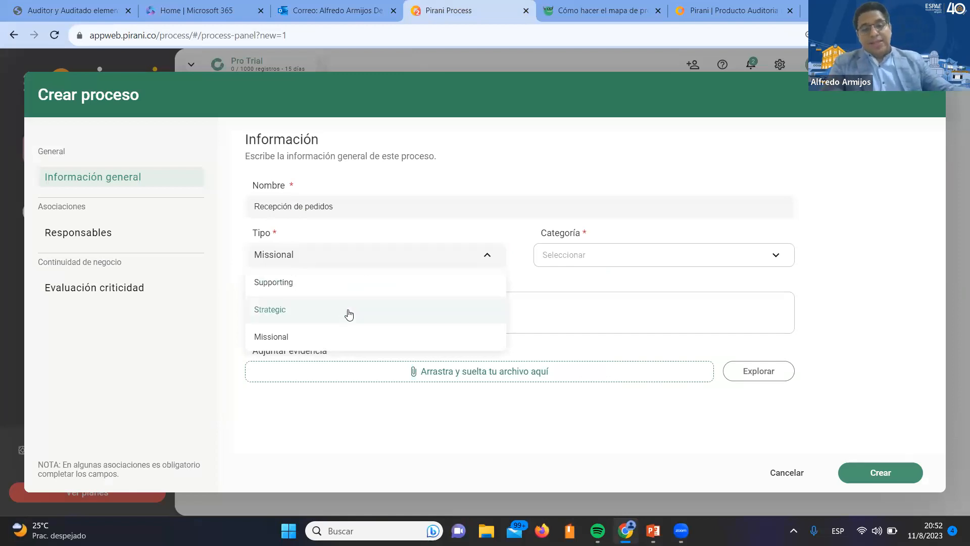
pyautogui.click(582, 254)
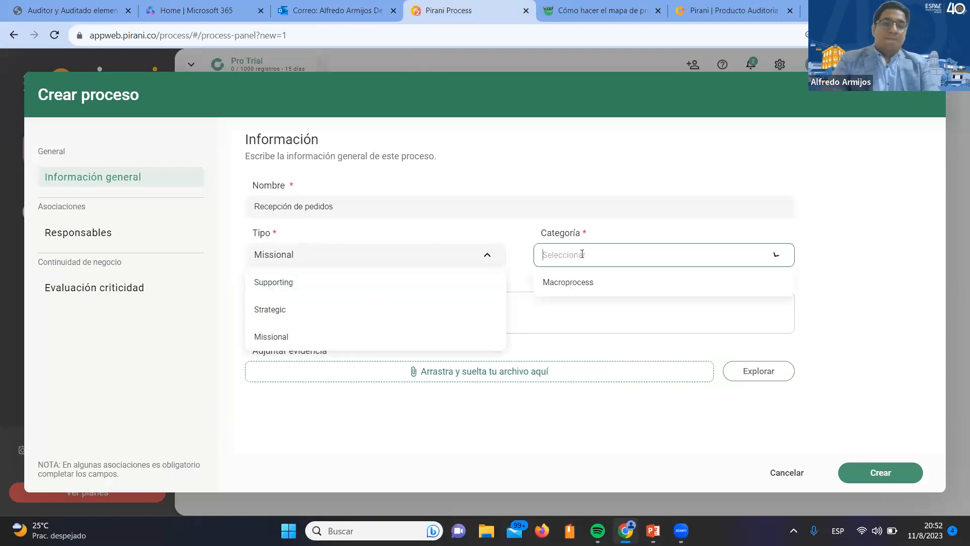
pyautogui.click(588, 281)
pyautogui.click(507, 311)
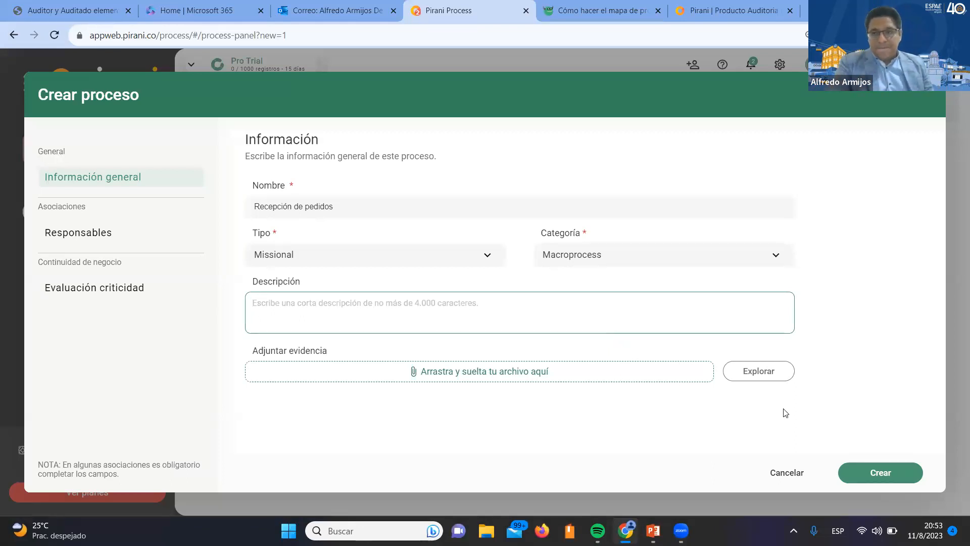
pyautogui.click(886, 472)
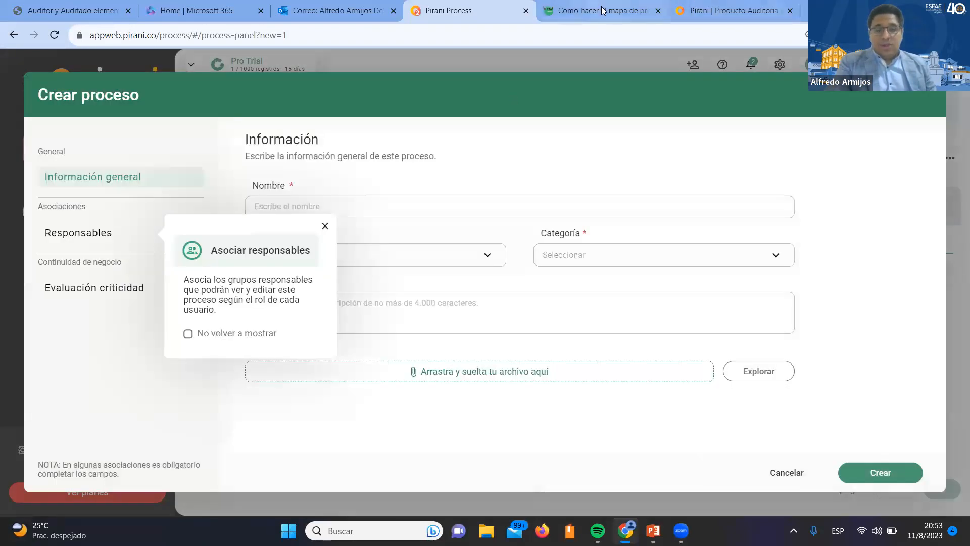
# - Return to the new process form and permanently dismiss the responsible-groups tip
pyautogui.click(596, 10)
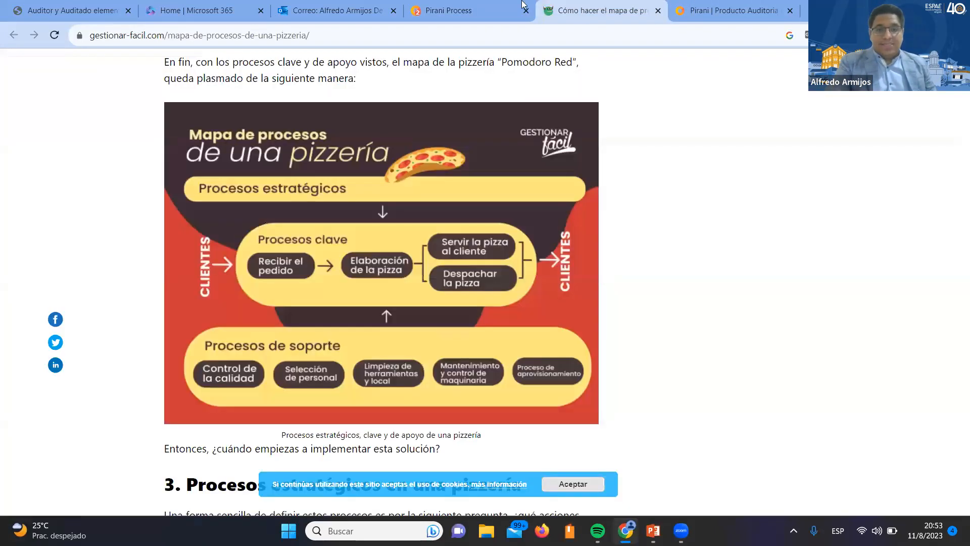
pyautogui.click(521, 7)
pyautogui.click(252, 332)
pyautogui.click(325, 226)
# - Enter 'Producción de pizzas' as the process name, correcting an initial typo
pyautogui.click(307, 212)
pyautogui.press('capslock')
pyautogui.write('E')
pyautogui.press('capslock')
pyautogui.write('lab')
pyautogui.press('BackSpace')
pyautogui.press('BackSpace')
pyautogui.press('BackSpace')
pyautogui.press('BackSpace')
pyautogui.press('capslock')
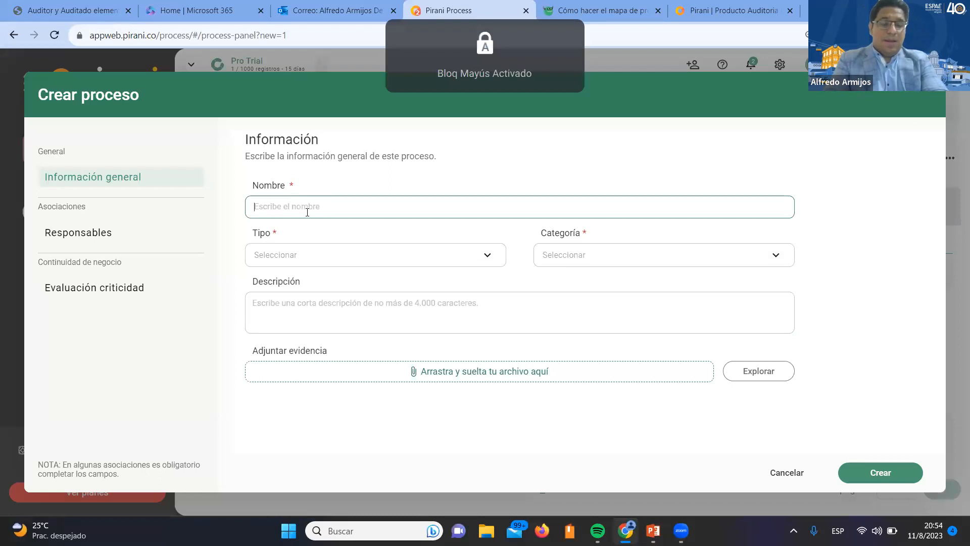
pyautogui.write('P')
pyautogui.press('capslock')
pyautogui.write('roducción')
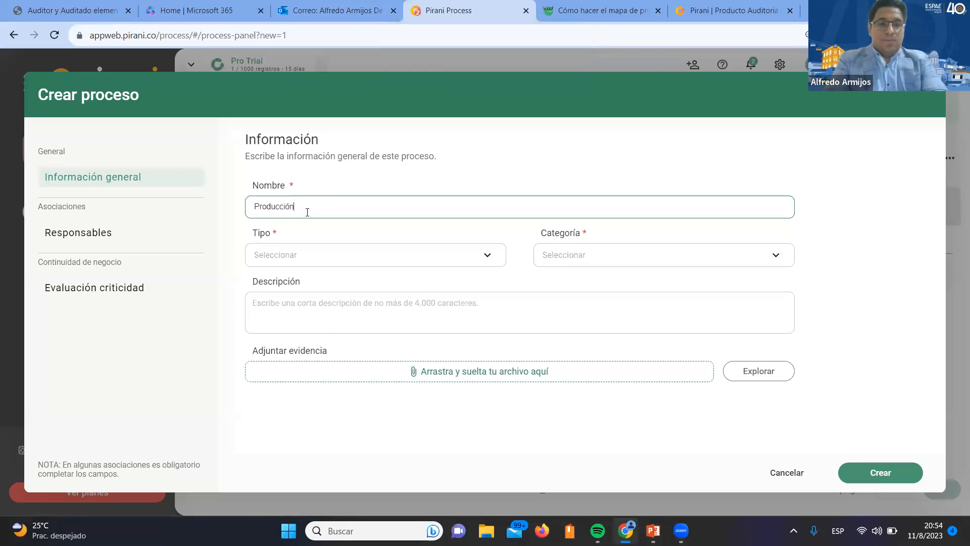
pyautogui.write(' de pizzas')
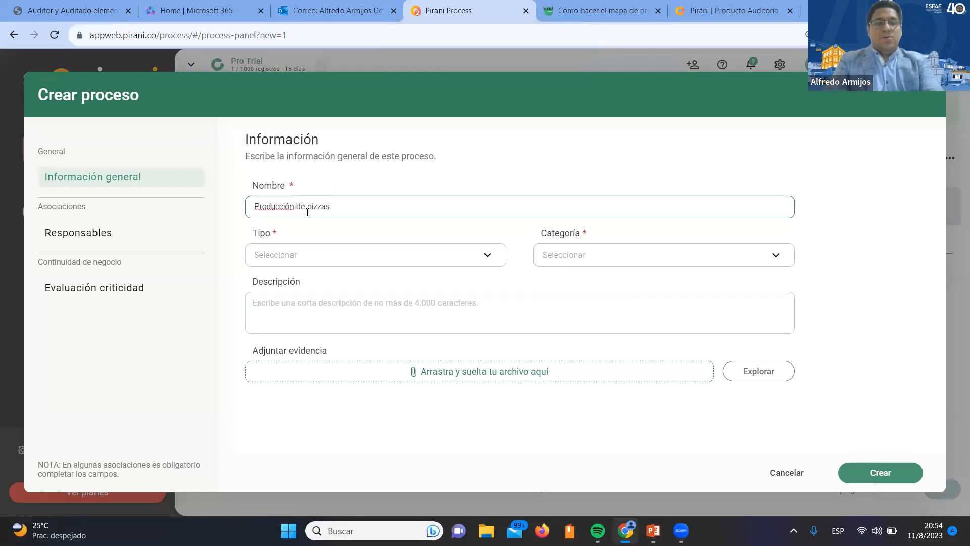
# - Set the process type to Missional and the category to Macroprocess
pyautogui.click(459, 251)
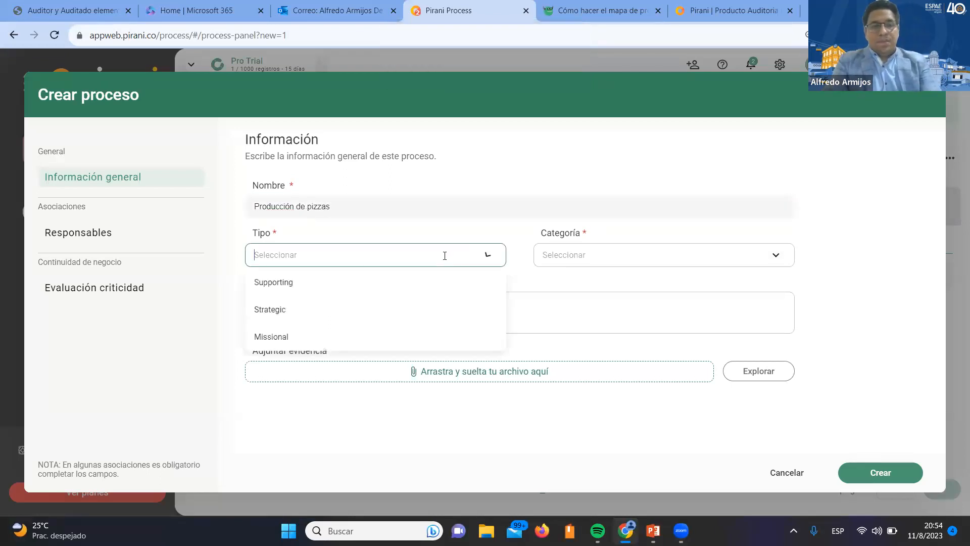
pyautogui.click(347, 335)
pyautogui.click(634, 247)
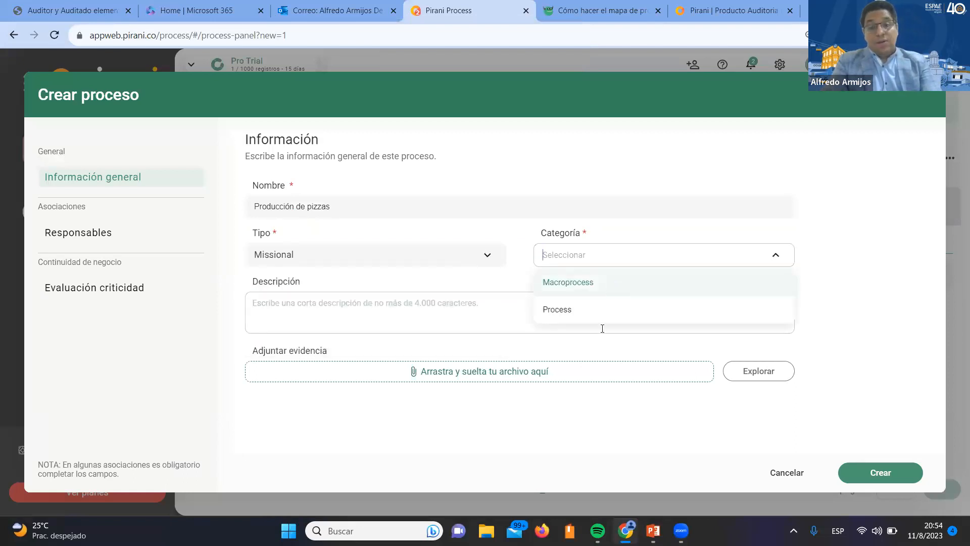
pyautogui.click(570, 292)
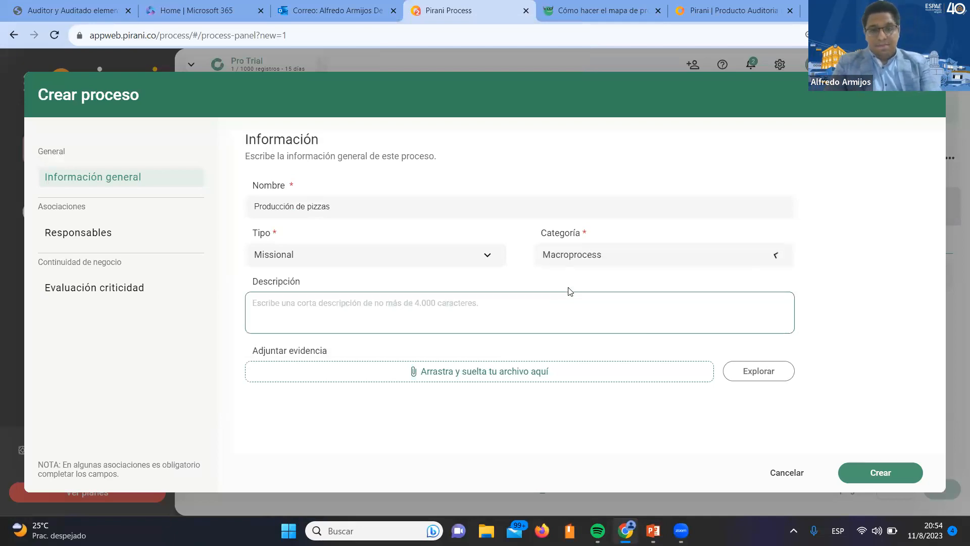
# - Create the Producción de pizzas process, then check the pizzeria map article again
pyautogui.click(865, 470)
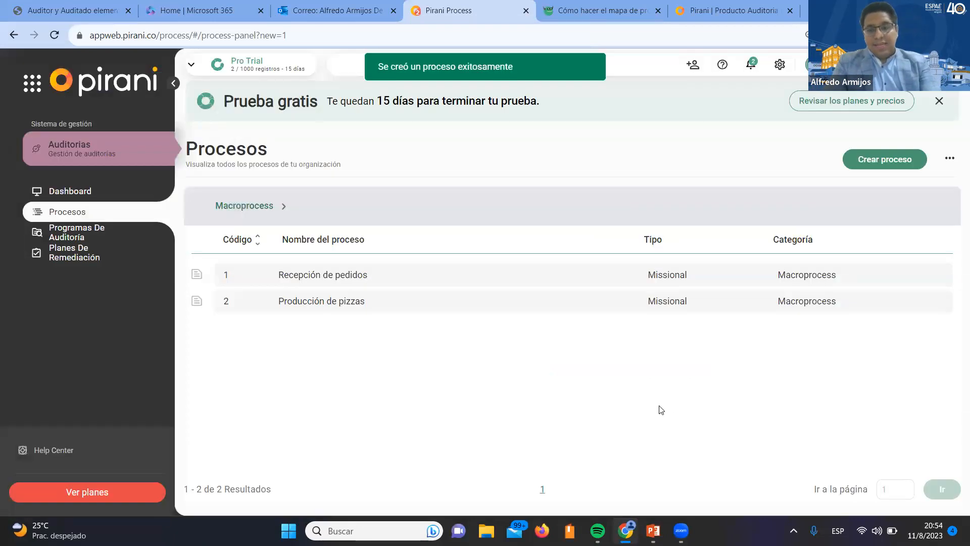
pyautogui.click(874, 166)
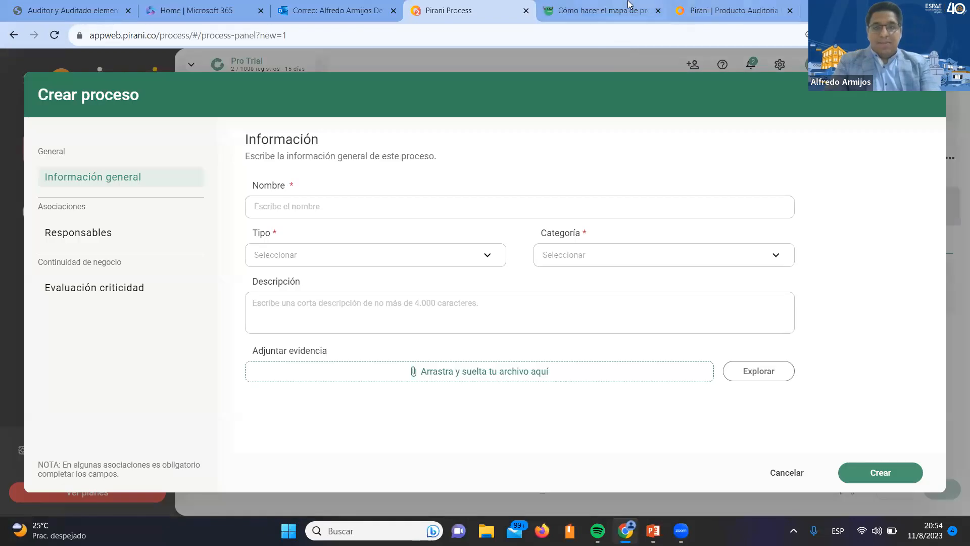
pyautogui.click(630, 5)
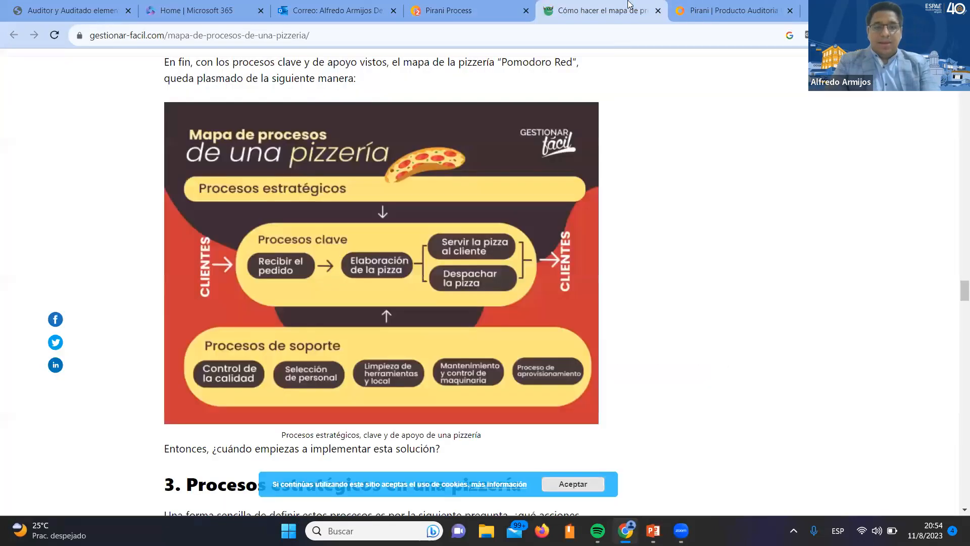
pyautogui.click(455, 10)
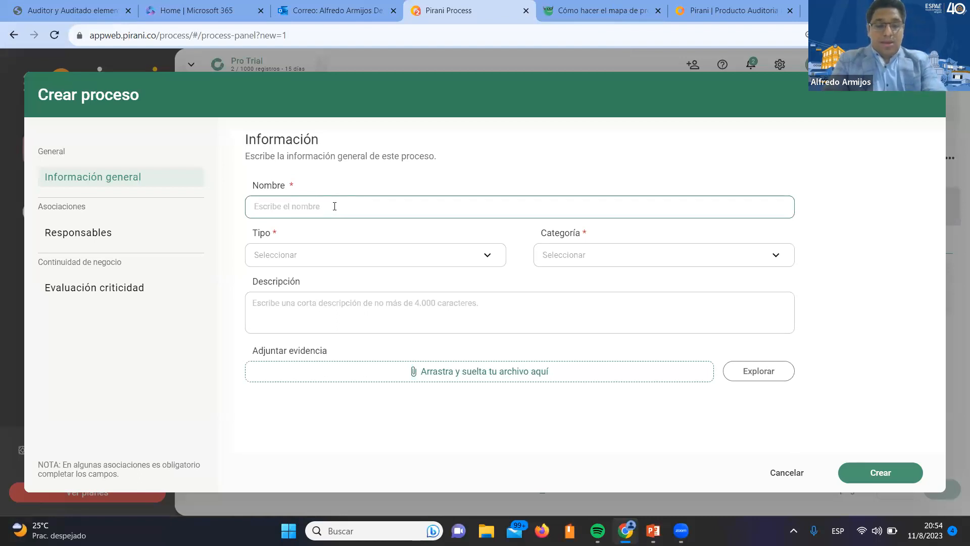
# - Create 'Servicio al cliente' as a Missional Macroprocess
pyautogui.press('capslock')
pyautogui.write('S')
pyautogui.press('capslock')
pyautogui.write('ervicio al cliente')
pyautogui.click(353, 253)
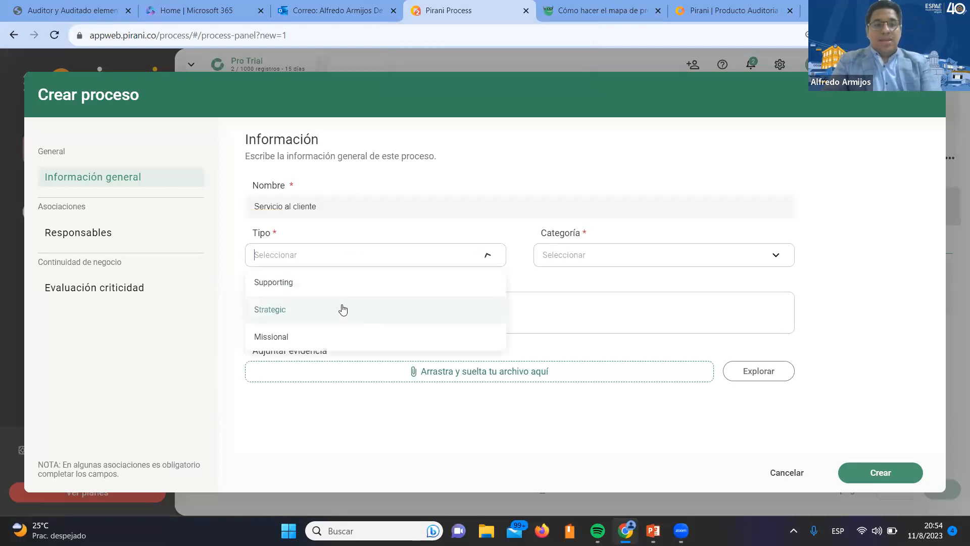
pyautogui.click(338, 335)
pyautogui.click(590, 255)
pyautogui.click(587, 282)
pyautogui.click(865, 475)
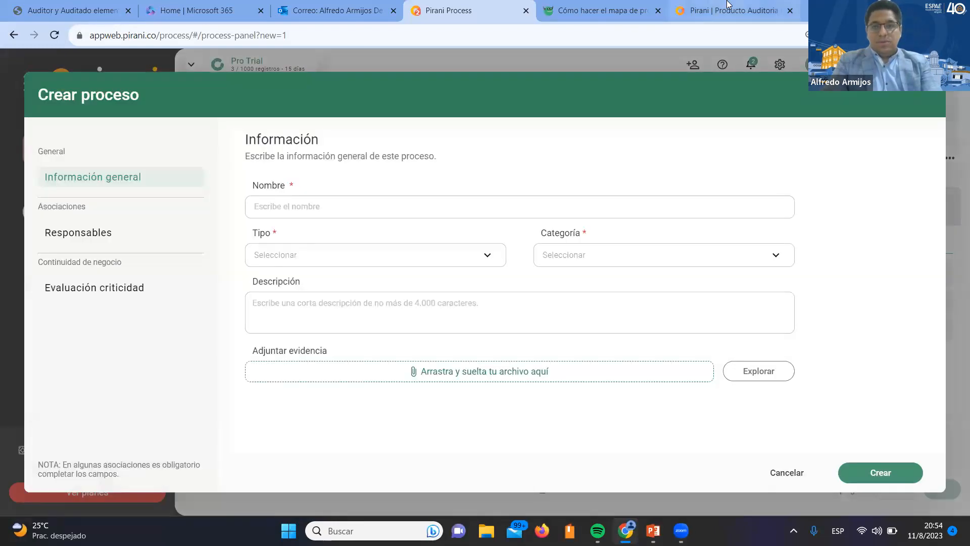
# - Close the extra Pirani product page and return to the new process form
pyautogui.click(729, 3)
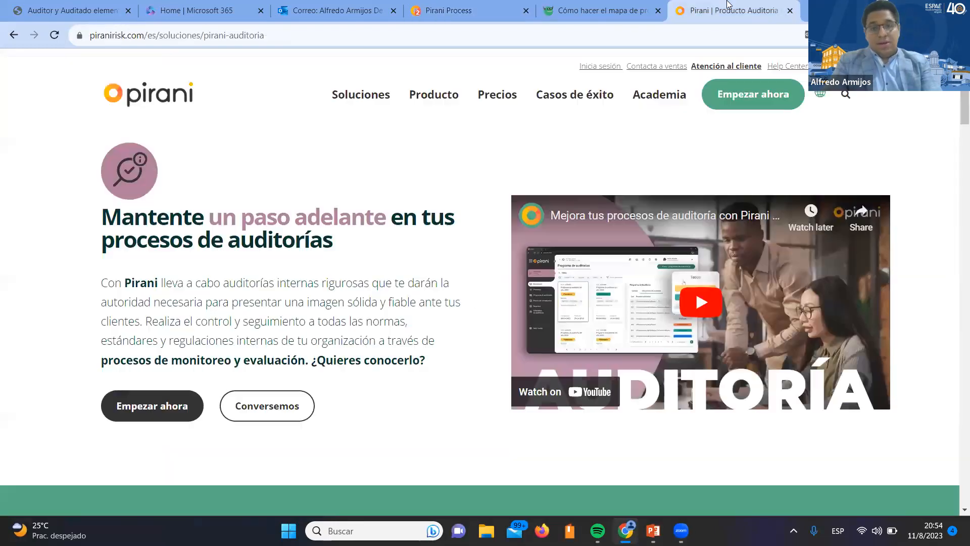
pyautogui.click(584, 4)
pyautogui.click(750, 5)
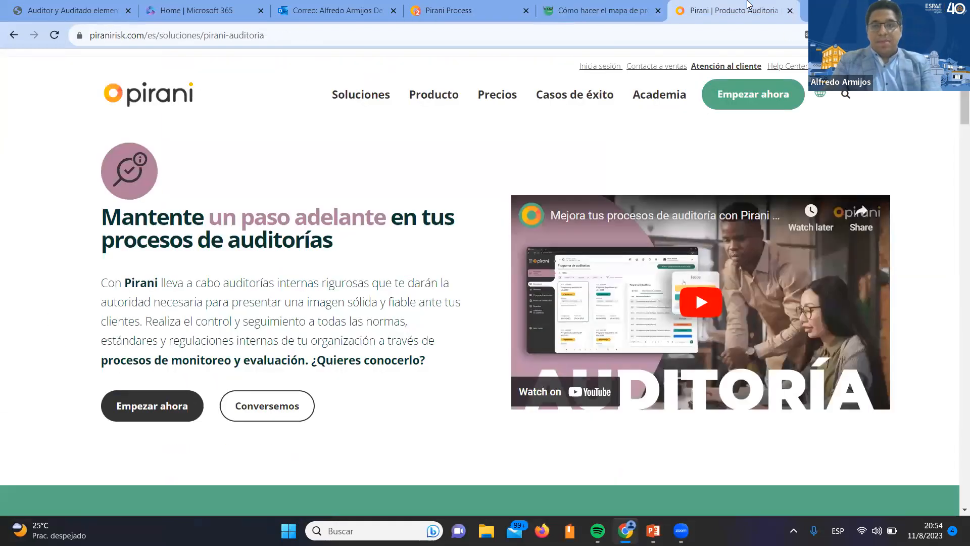
pyautogui.click(790, 10)
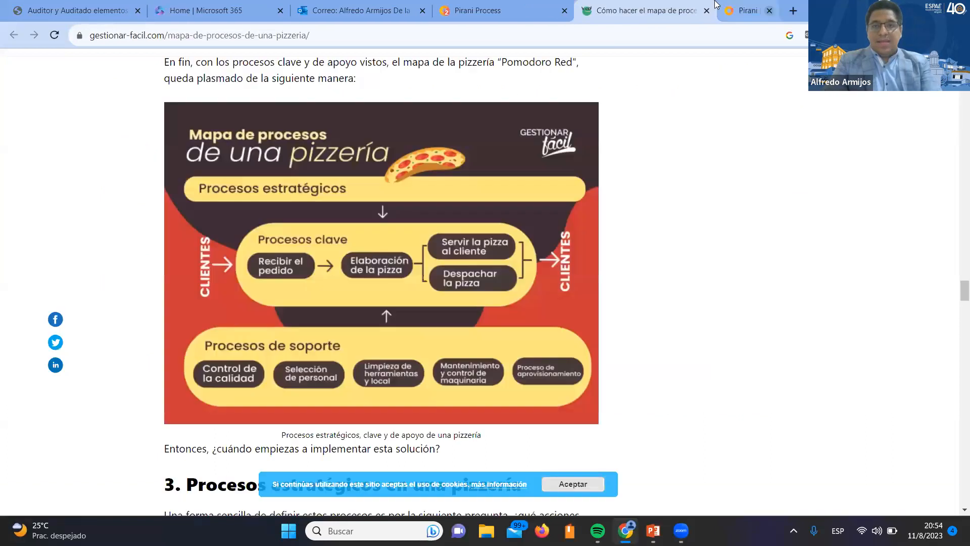
pyautogui.click(518, 8)
# - Create 'Distribución de pedidos' as a Missional Macroprocess
pyautogui.click(349, 205)
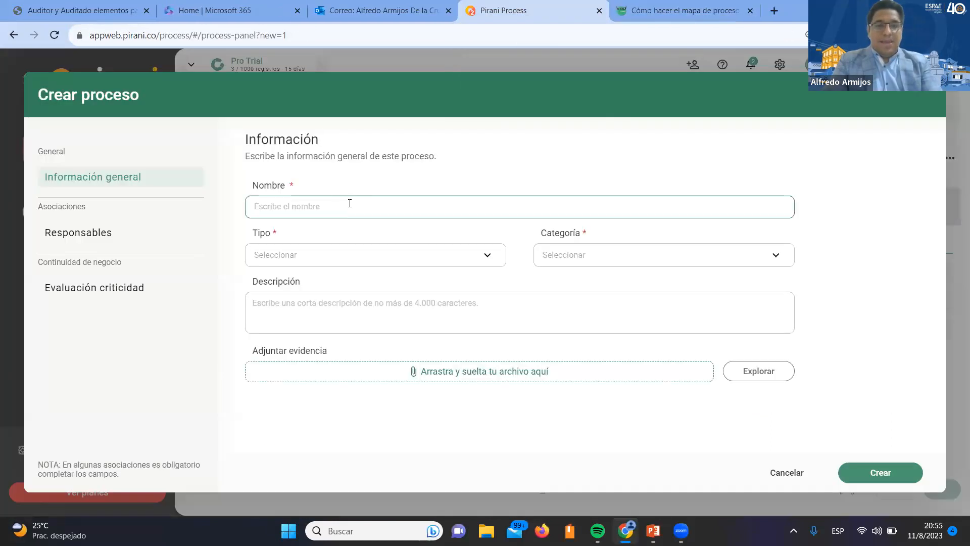
pyautogui.write('D')
pyautogui.press('capslock')
pyautogui.write('istribución de pedidos')
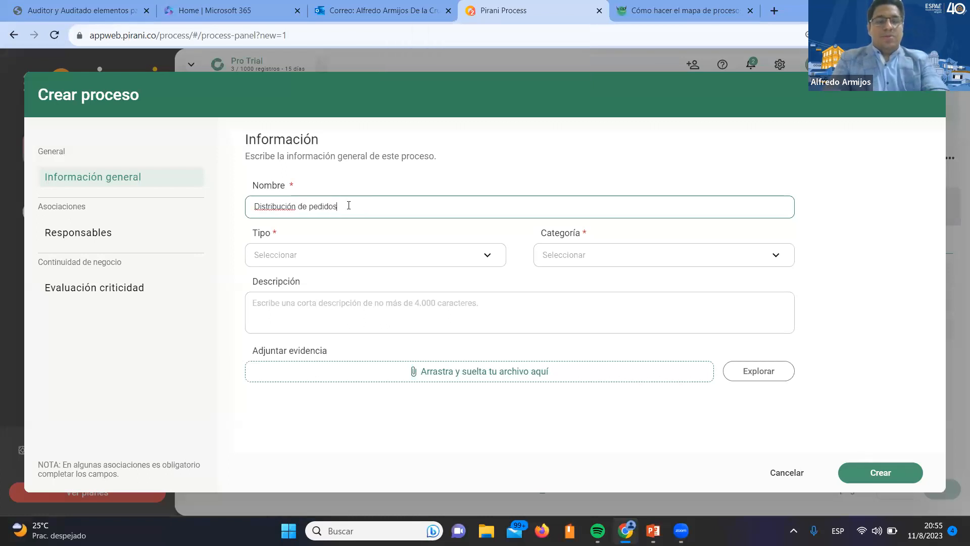
pyautogui.click(387, 255)
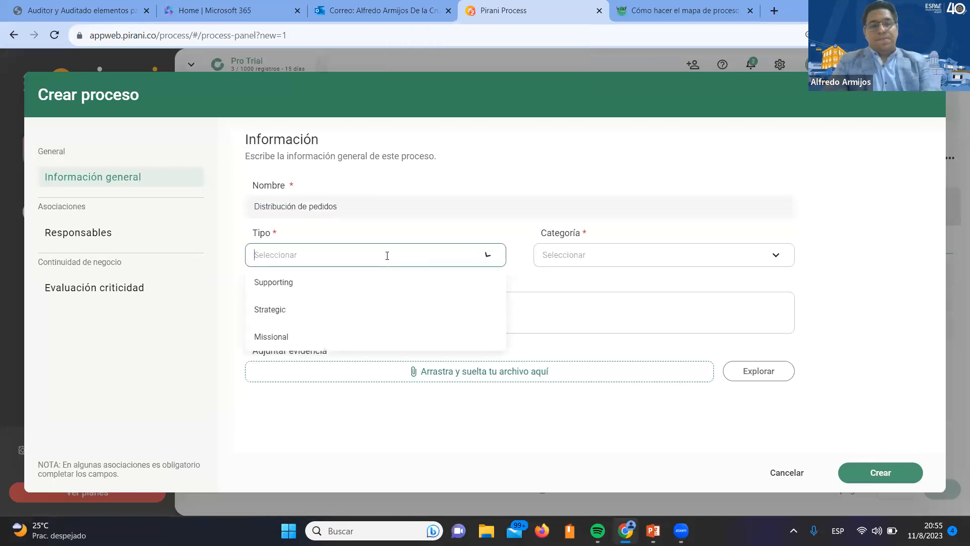
pyautogui.click(331, 337)
pyautogui.click(643, 256)
pyautogui.click(620, 289)
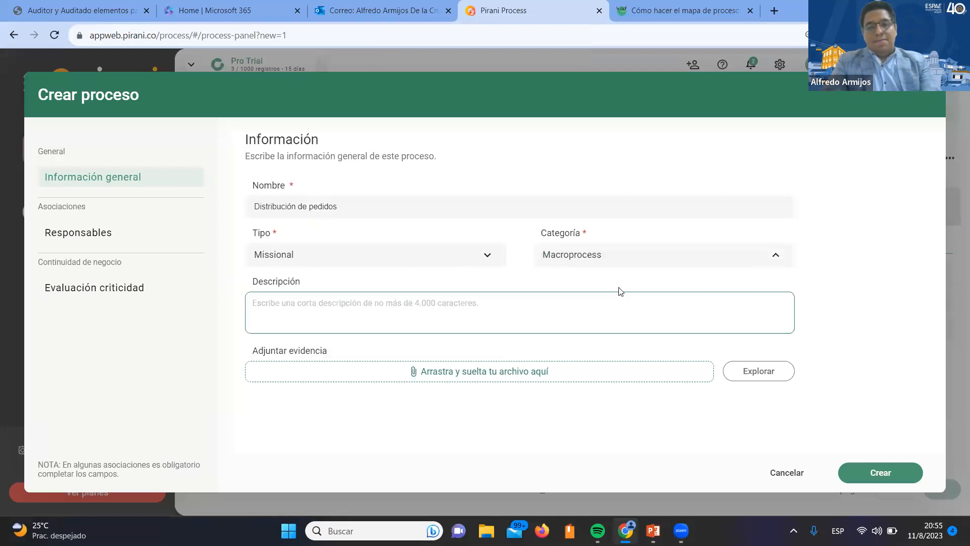
pyautogui.click(882, 472)
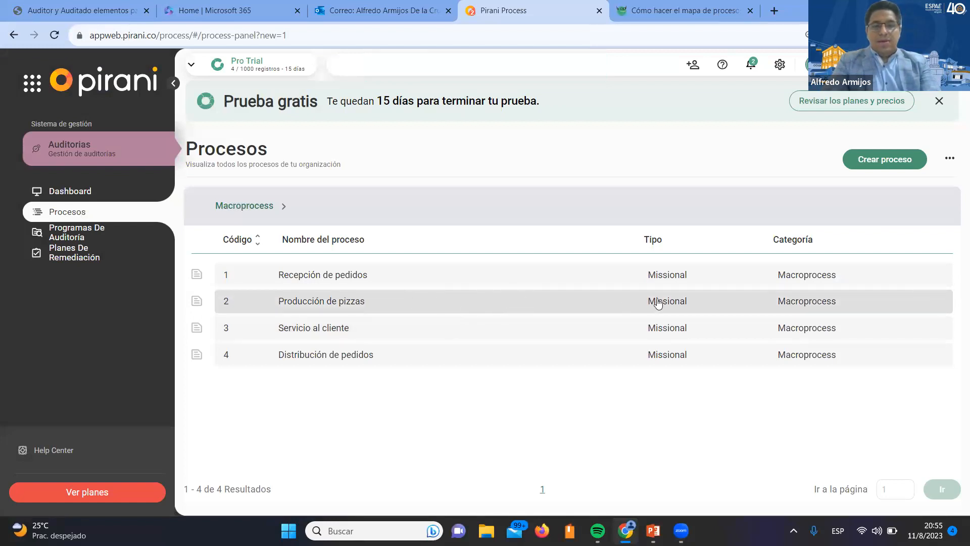
# - Rename process code 2 from 'Producción de pizzas' to 'Producción de pedidos' and save
pyautogui.click(368, 310)
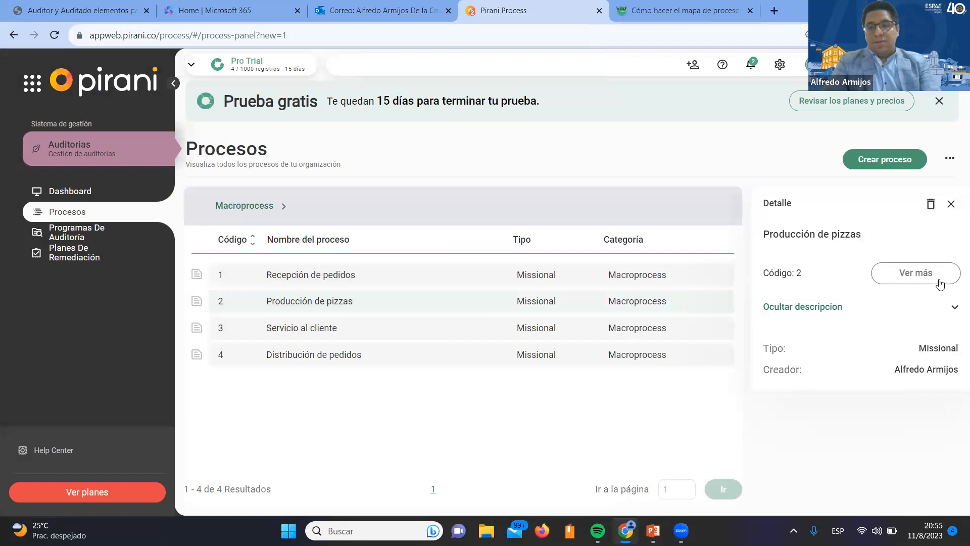
pyautogui.click(933, 279)
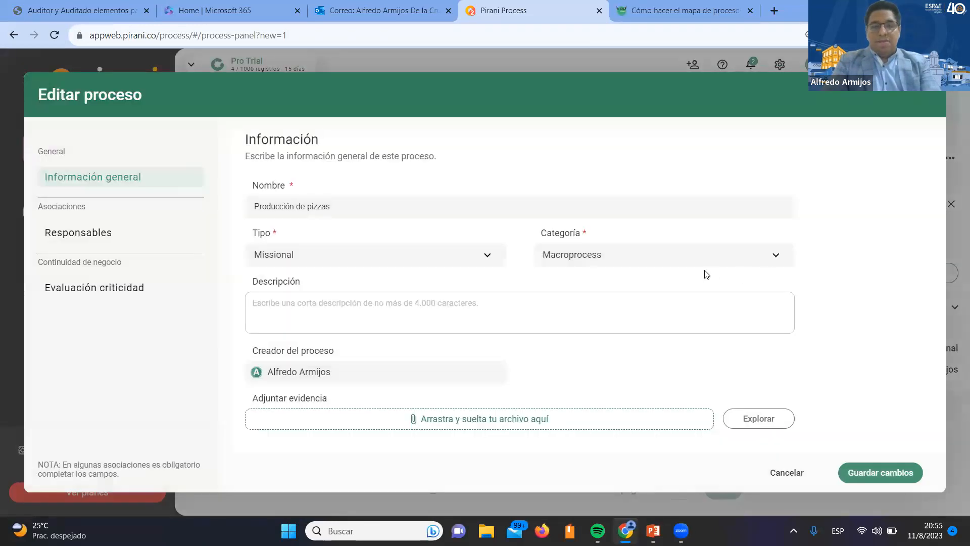
pyautogui.click(385, 206)
pyautogui.press('BackSpace')
pyautogui.press('BackSpace')
pyautogui.press('BackSpace')
pyautogui.press('BackSpace')
pyautogui.press('BackSpace')
pyautogui.write('edidos')
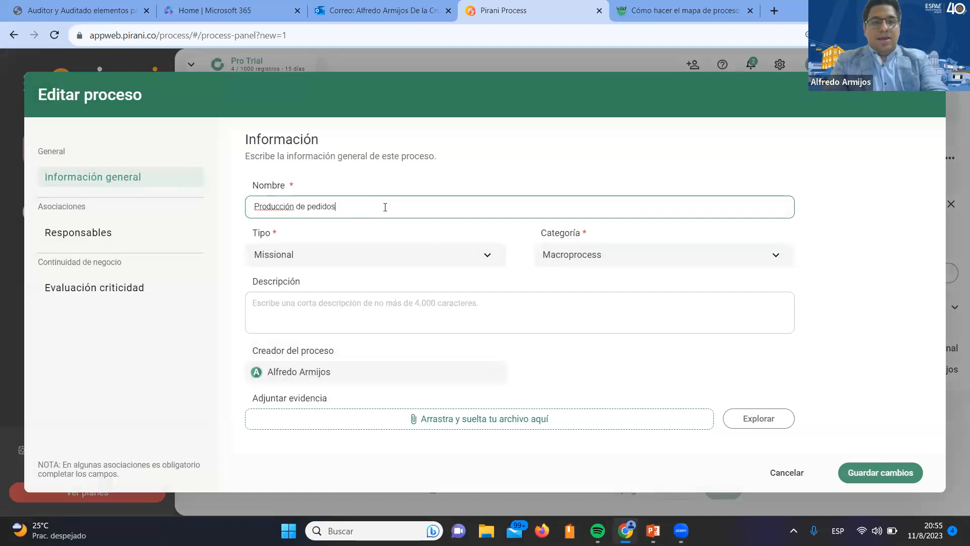
pyautogui.click(871, 472)
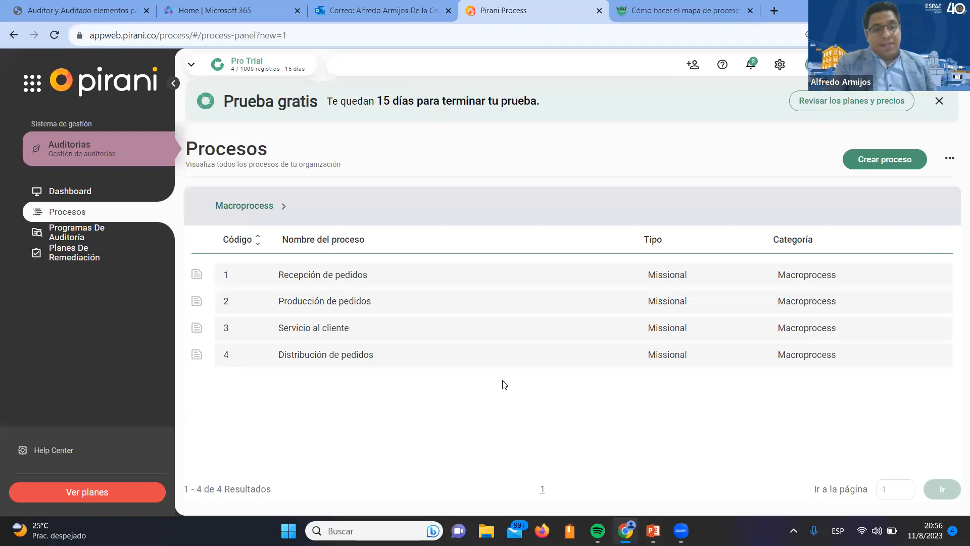
# - Switch to the ORM module and expand its Organización completa checklist
pyautogui.click(33, 83)
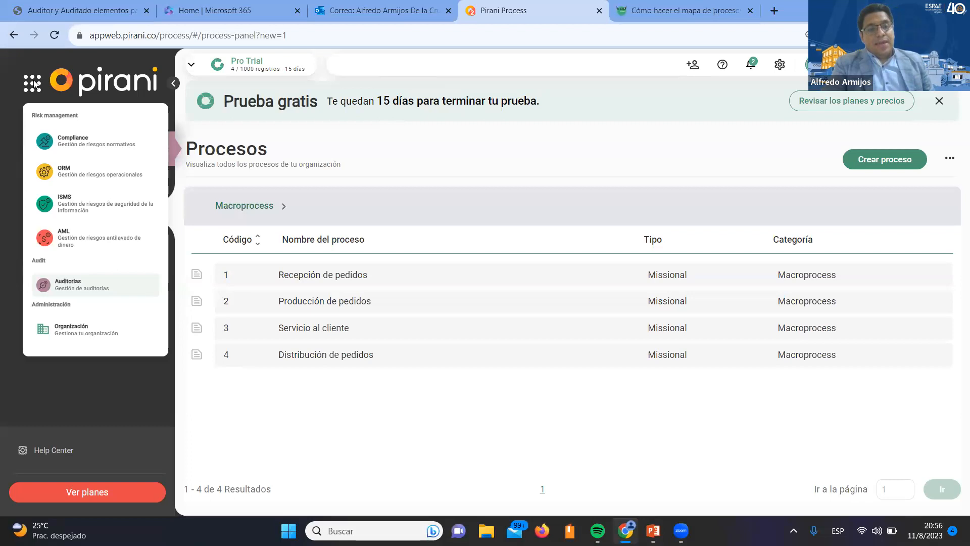
pyautogui.click(90, 177)
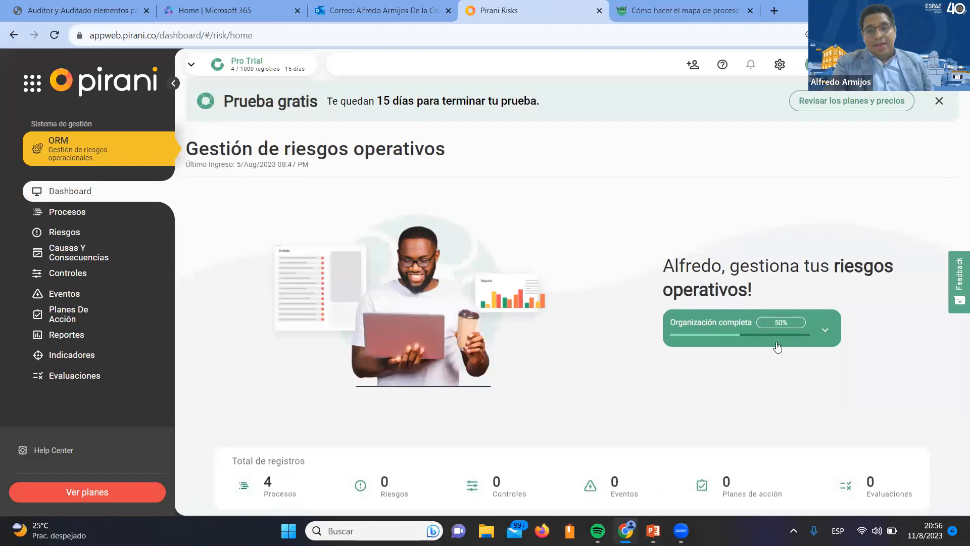
pyautogui.click(825, 332)
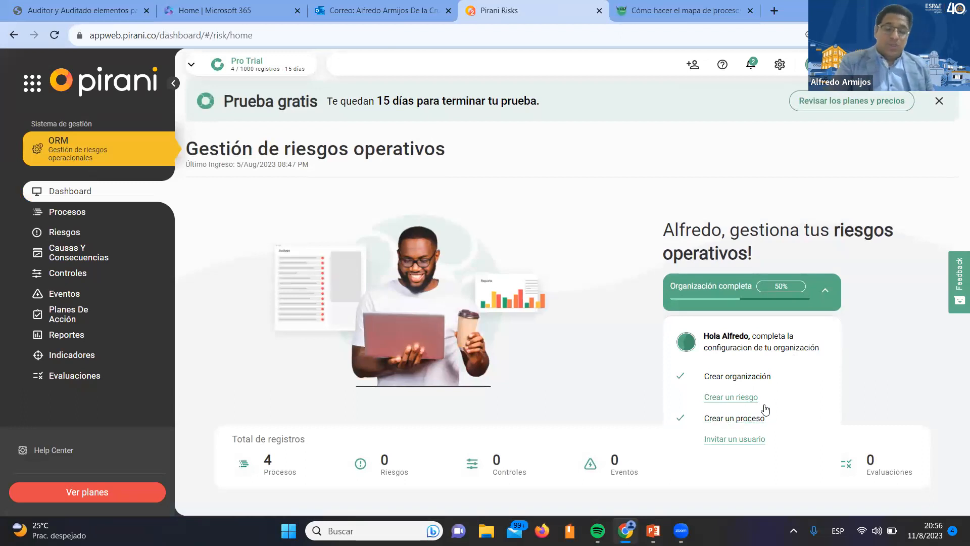
# - Start a new risk and enter the name 'Información incompleta de los pedidos de los clientes'
pyautogui.click(740, 400)
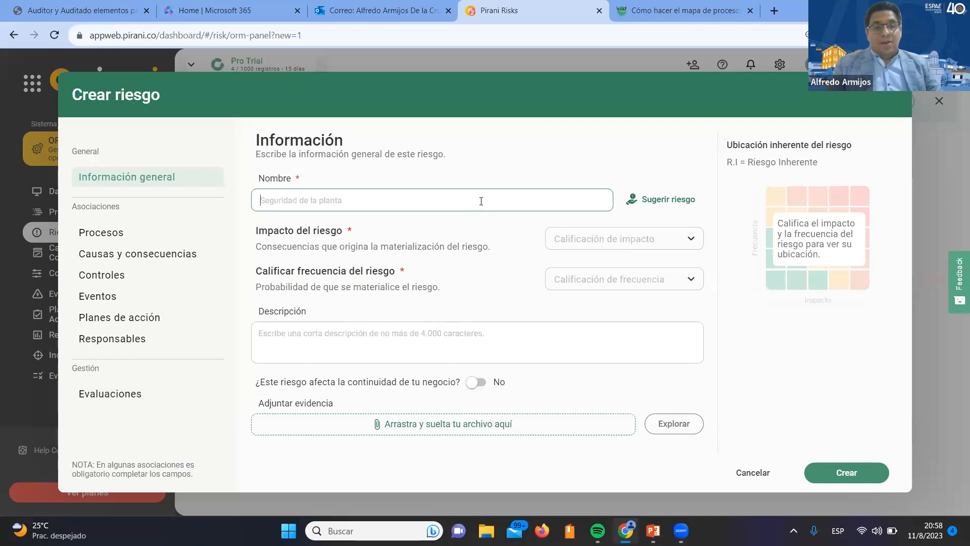
pyautogui.write('a')
pyautogui.press('BackSpace')
pyautogui.press('BackSpace')
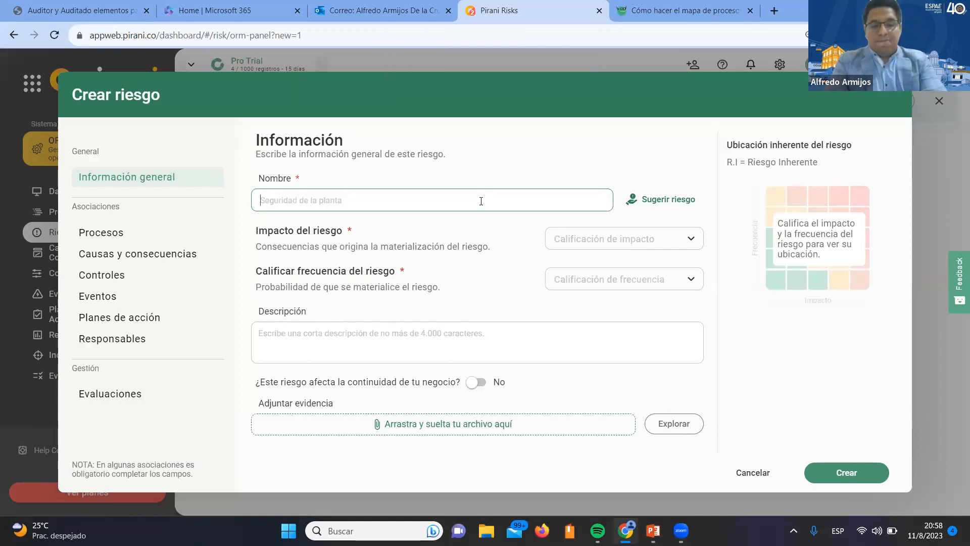
pyautogui.write('Información incompleta de los pedidos de los clientes')
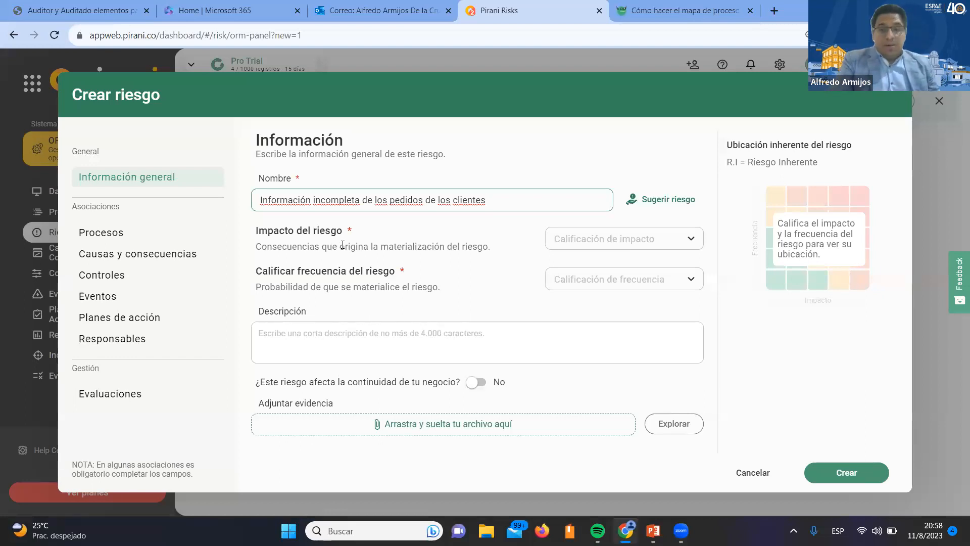
# - Open and close the Impacto and Frecuencia rating dropdowns without choosing a value
pyautogui.click(608, 239)
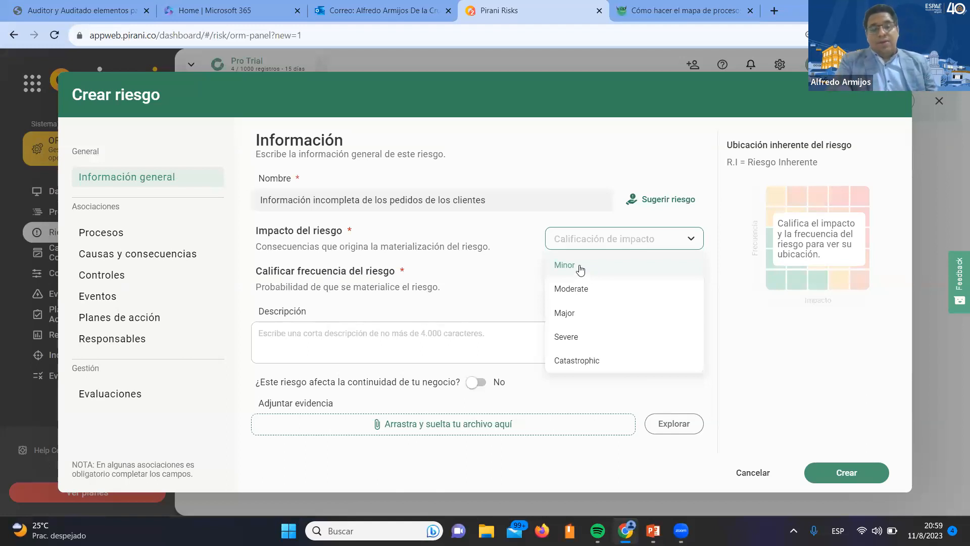
pyautogui.click(589, 229)
pyautogui.click(593, 279)
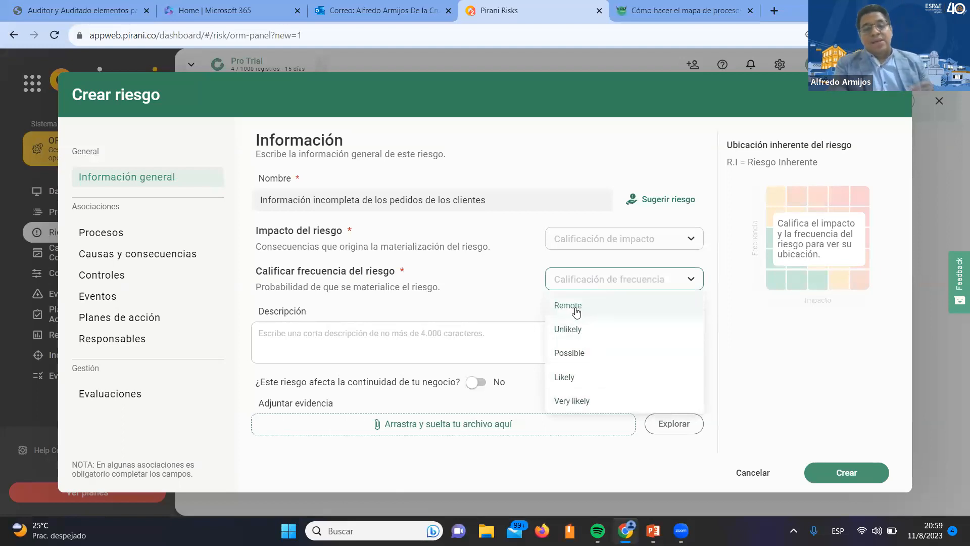
pyautogui.click(505, 265)
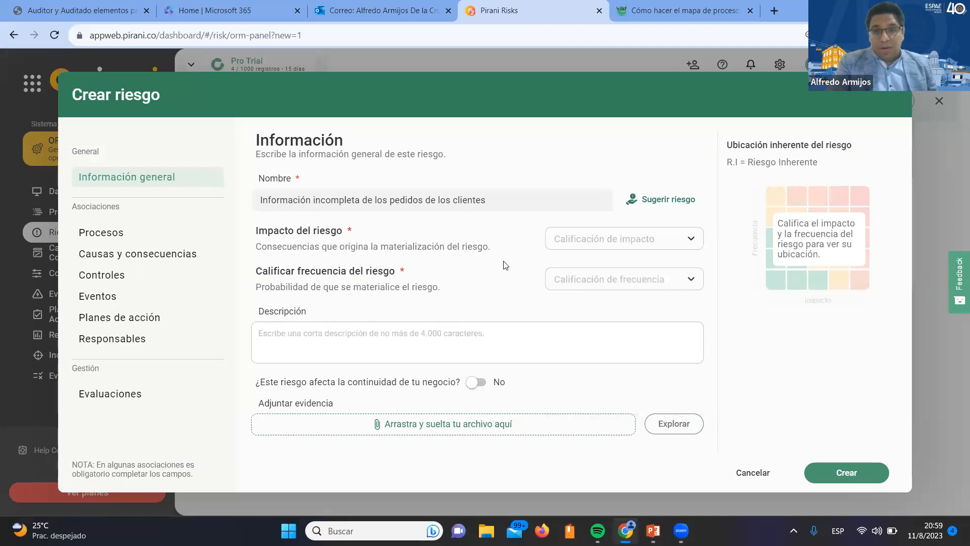
# - In risk suggestions, choose industry Alimentos and process Servicio al Cliente
pyautogui.click(666, 201)
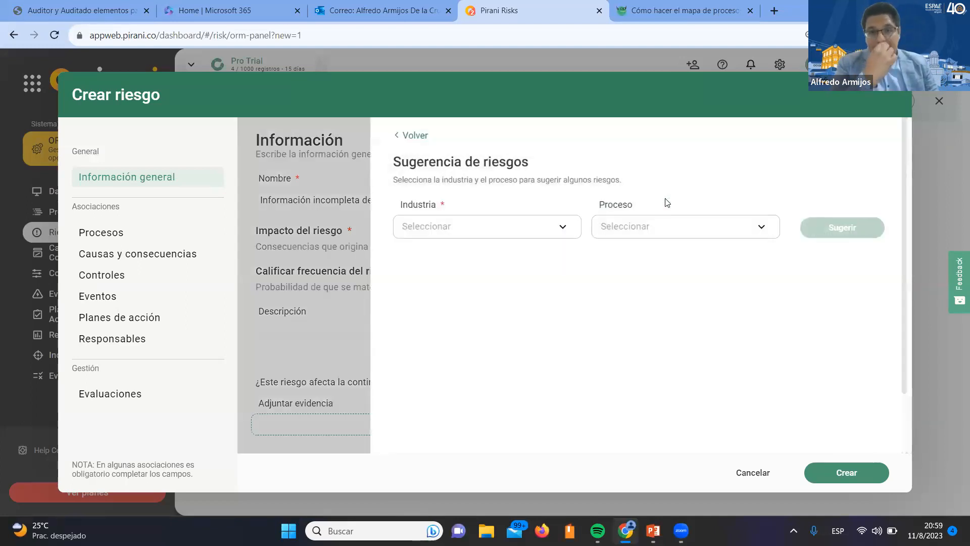
pyautogui.click(557, 231)
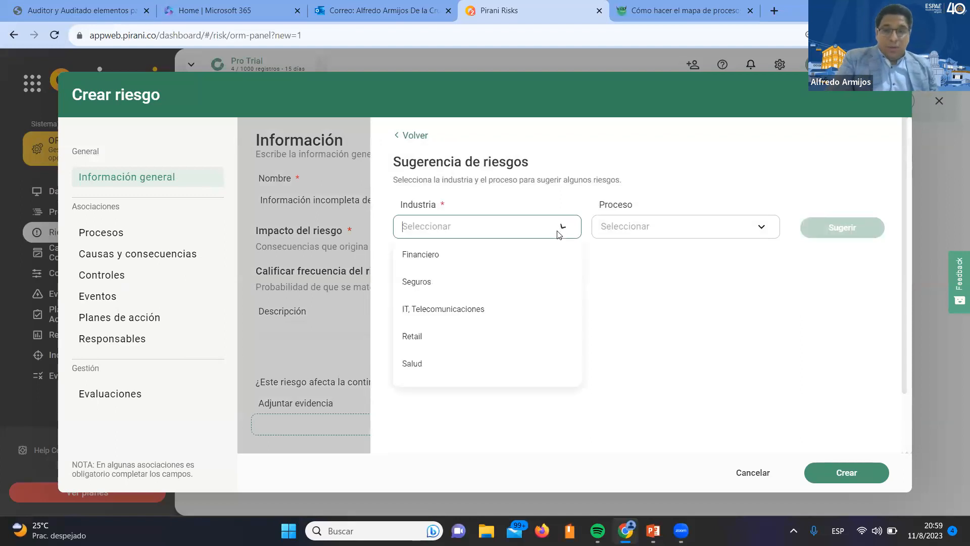
pyautogui.moveTo(580, 281); pyautogui.dragTo(578, 368)
pyautogui.click(491, 376)
pyautogui.click(641, 227)
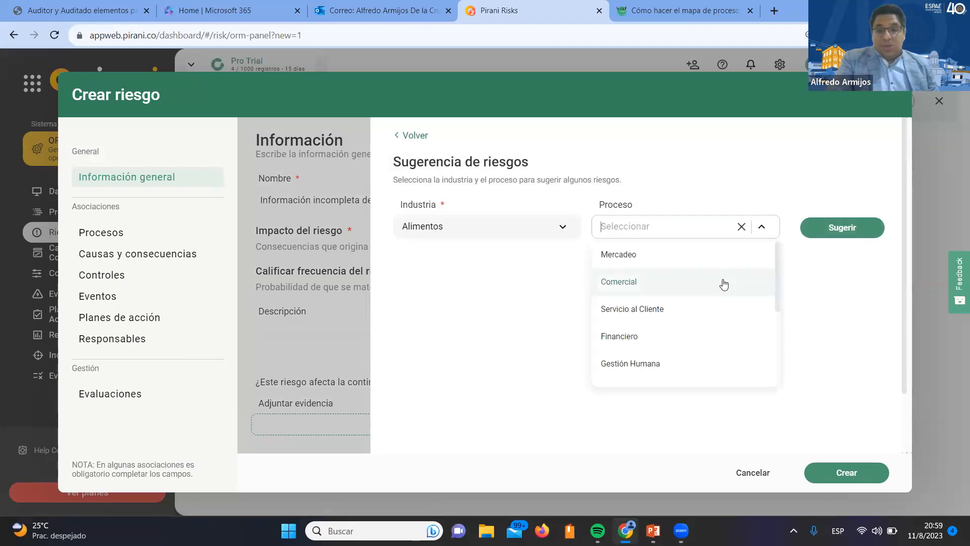
pyautogui.moveTo(779, 286)
pyautogui.mouseDown()
pyautogui.moveTo(767, 366)
pyautogui.moveTo(771, 302)
pyautogui.mouseUp()
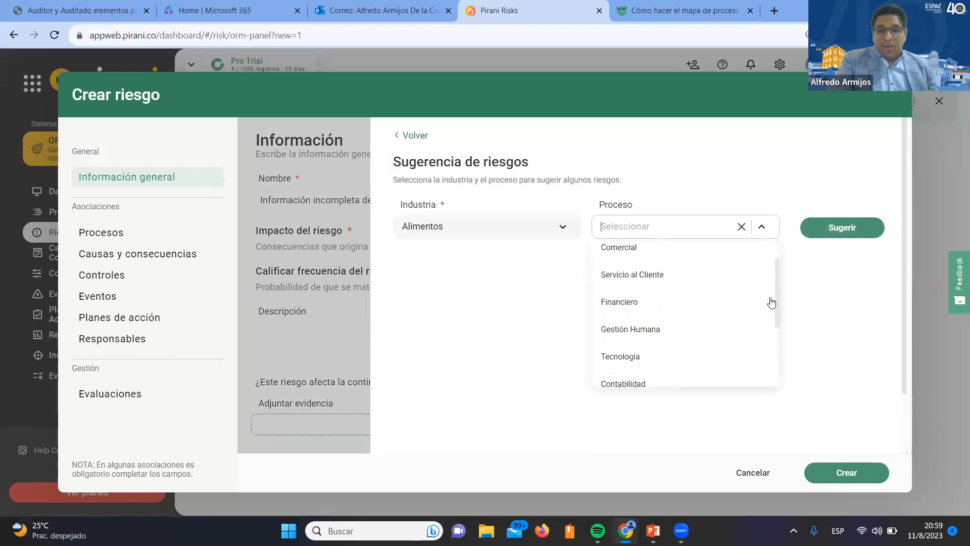
pyautogui.click(713, 278)
# - Request suggestions and use the supply-chain failure ingredient-availability risk as the name
pyautogui.click(846, 225)
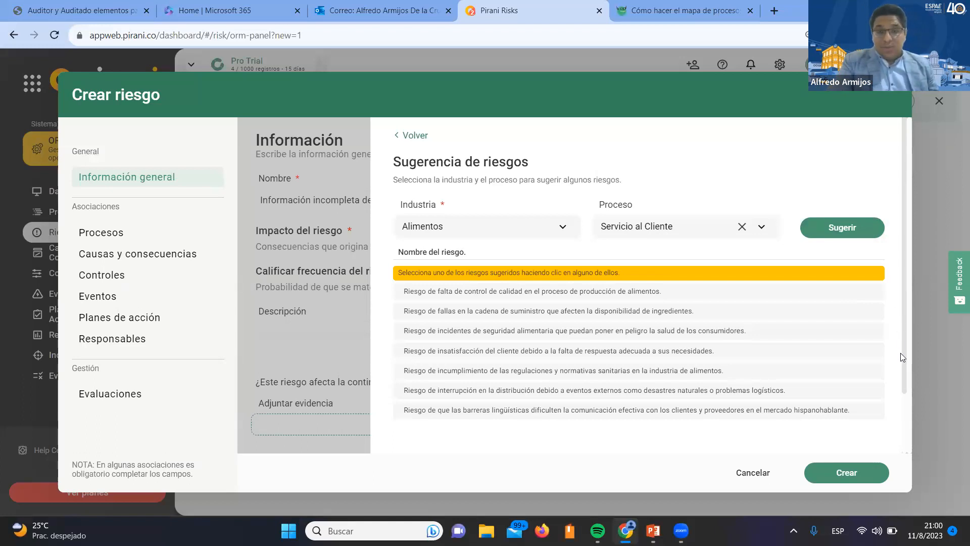
pyautogui.scroll(-3, 900, 352)
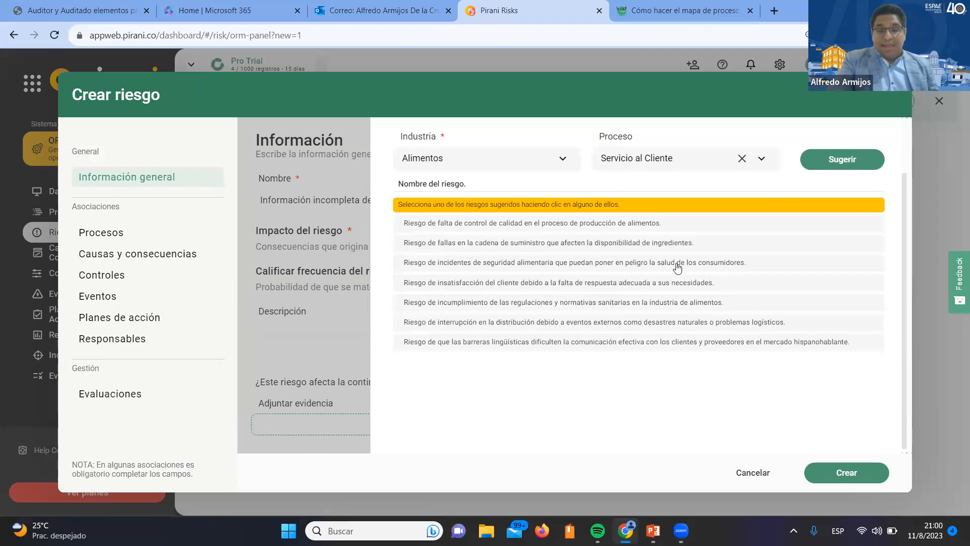
pyautogui.click(642, 243)
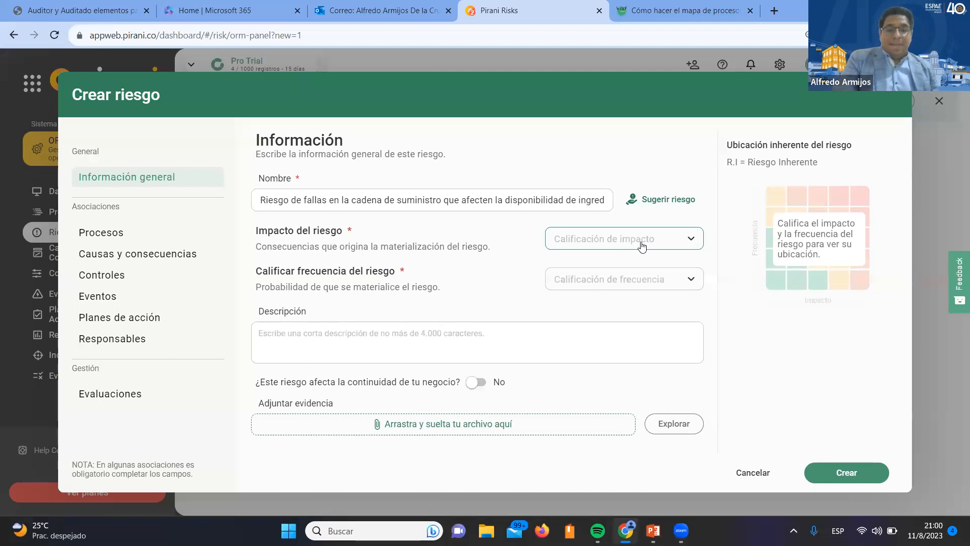
# - Choose Moderate in Impacto del riesgo and Possible in Calificar frecuencia del riesgo
pyautogui.click(642, 246)
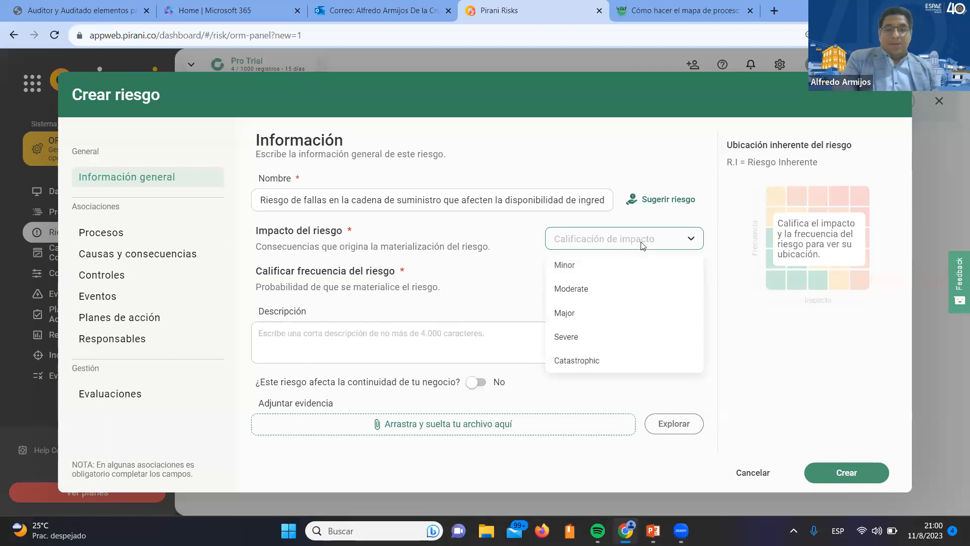
pyautogui.click(599, 296)
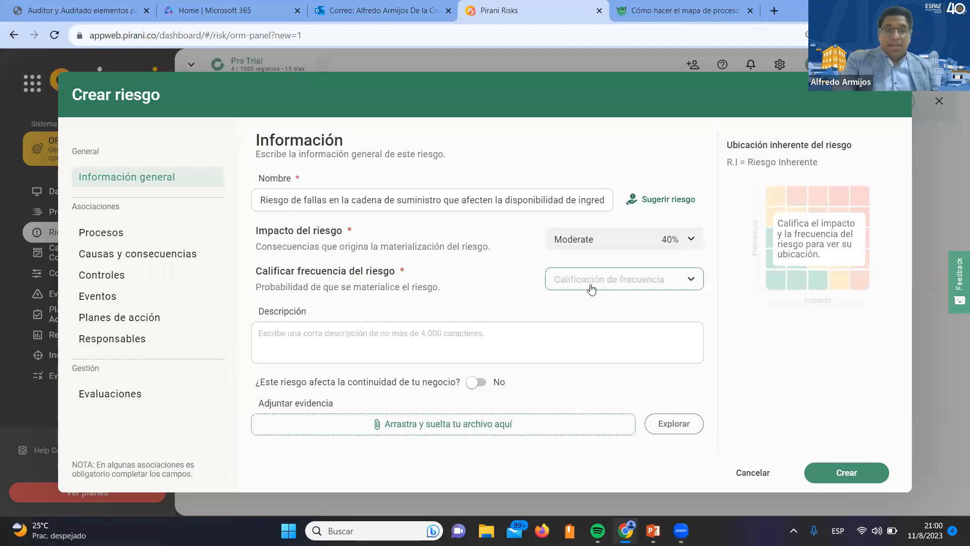
pyautogui.click(589, 287)
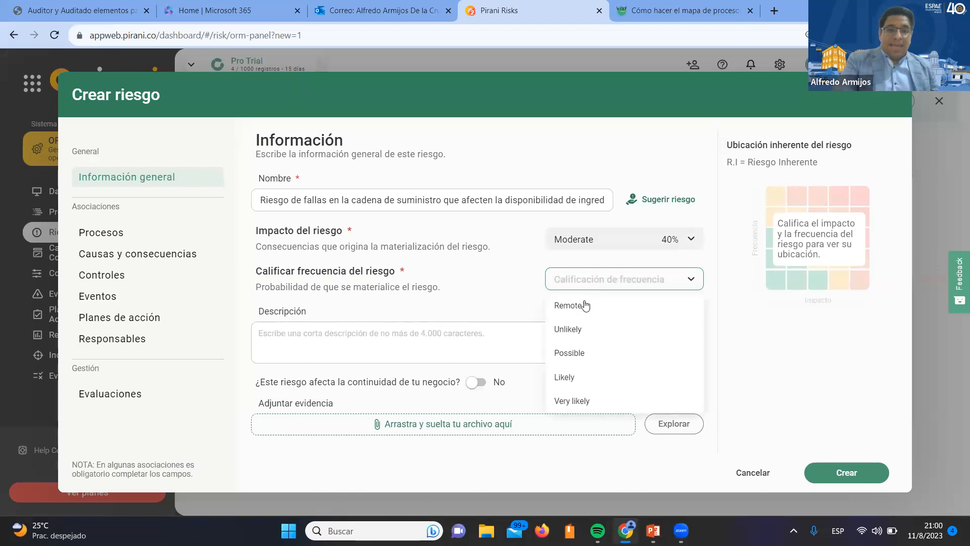
pyautogui.click(585, 352)
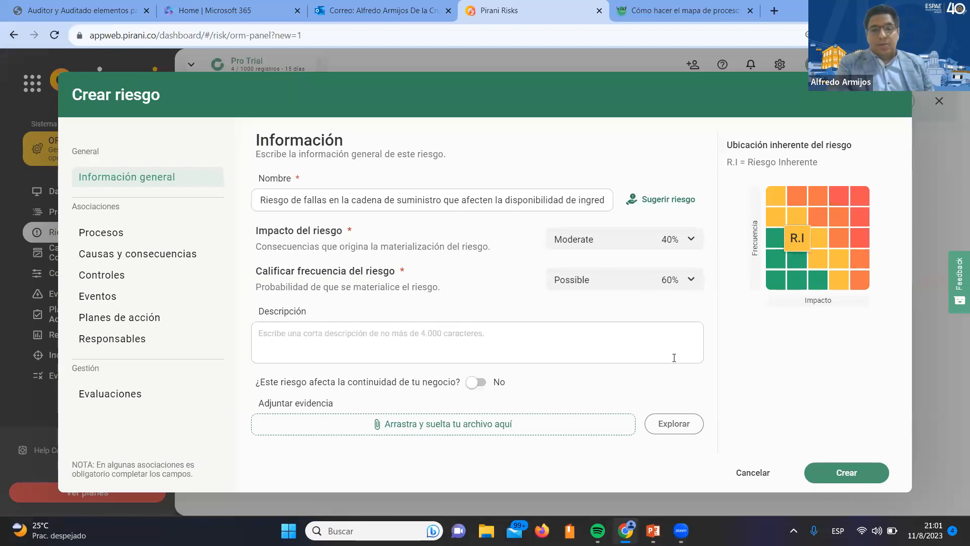
# - Set business continuity to Sí, create the risk, dismiss the G2 popup and open ORM-1
pyautogui.click(502, 349)
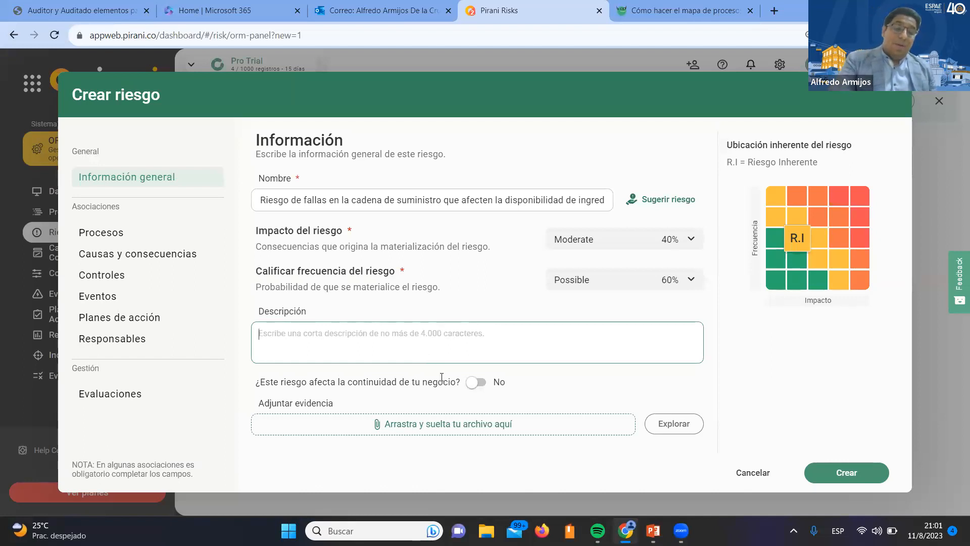
pyautogui.click(484, 385)
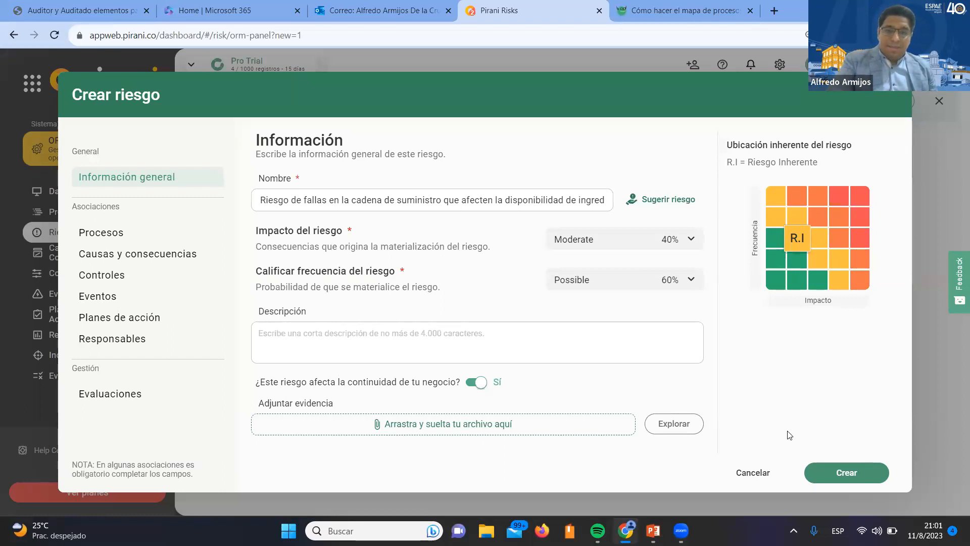
pyautogui.click(848, 470)
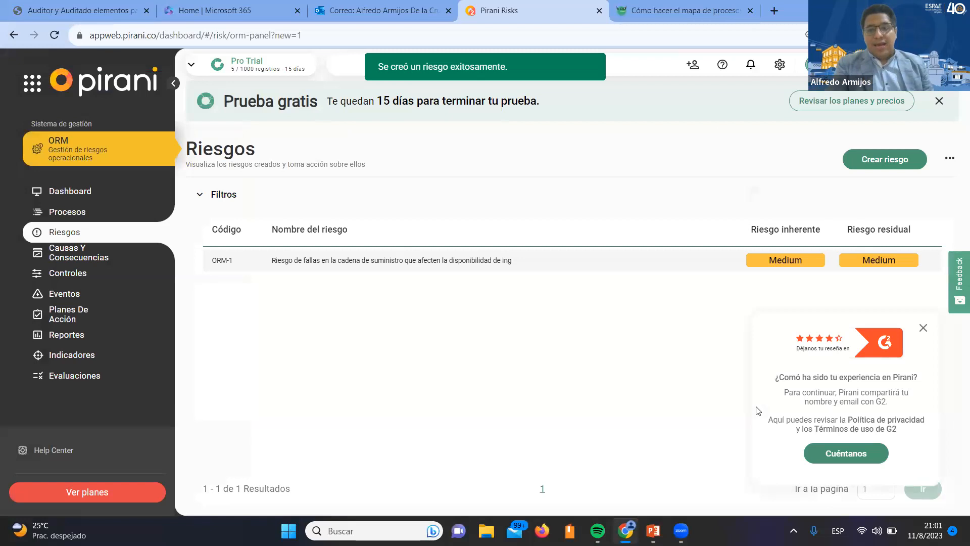
pyautogui.click(923, 330)
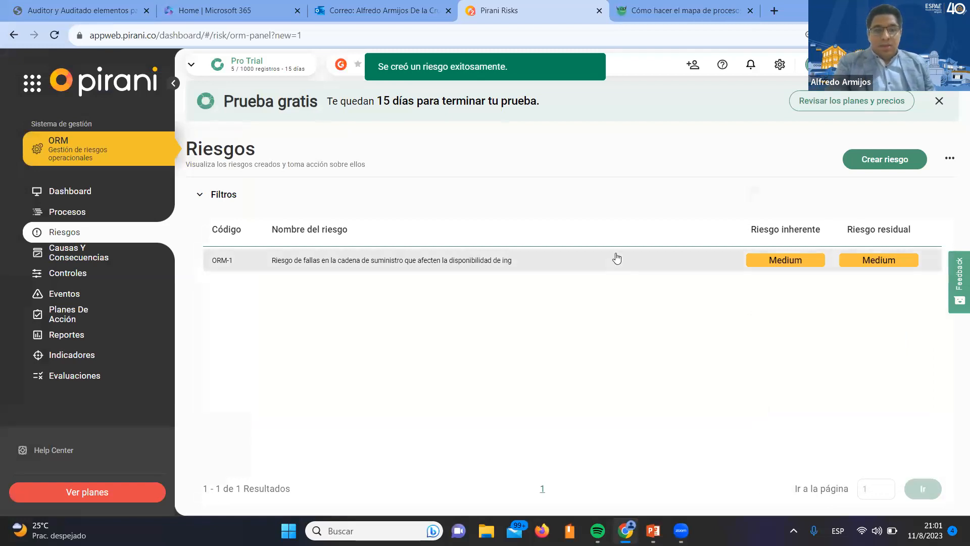
pyautogui.click(477, 264)
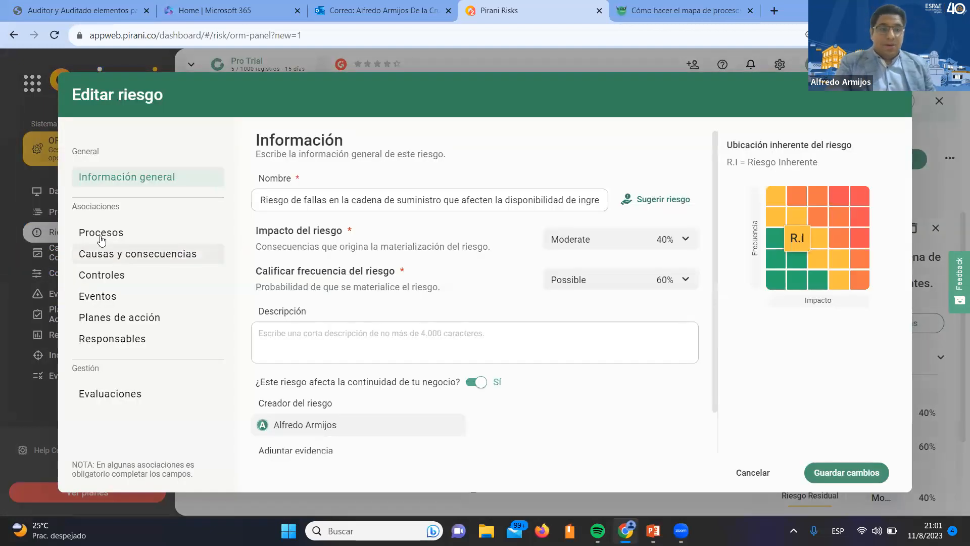
# - Under Procesos, associate Servicio al cliente with ORM-1 and save changes
pyautogui.click(100, 237)
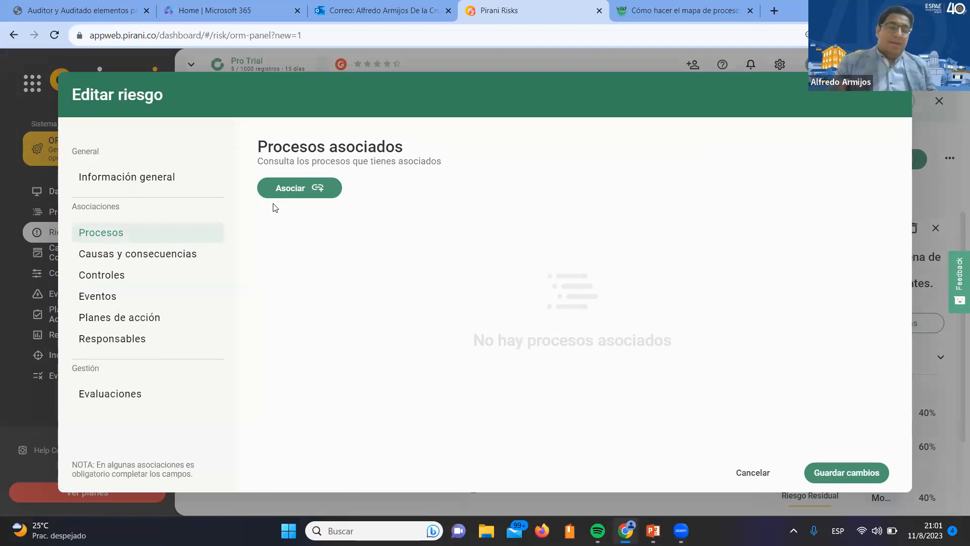
pyautogui.click(288, 198)
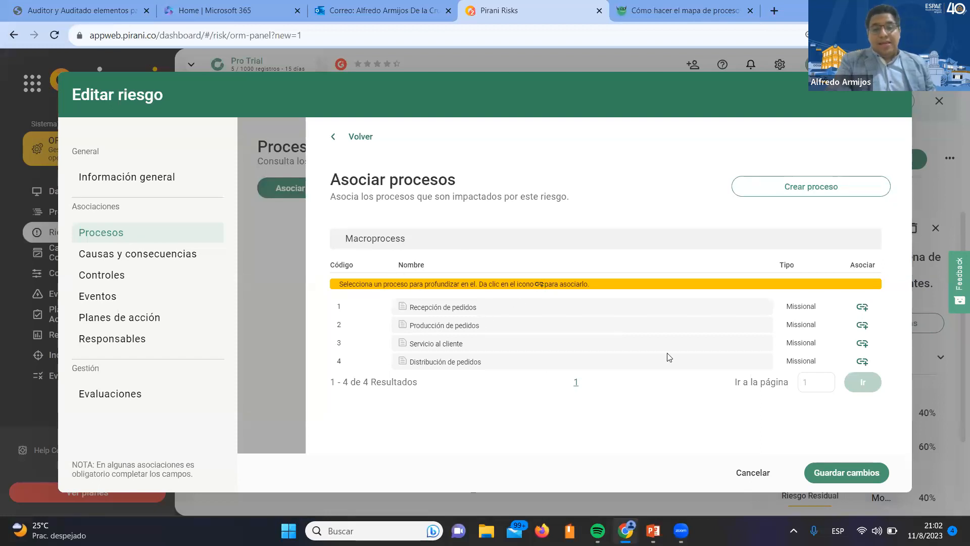
pyautogui.click(862, 346)
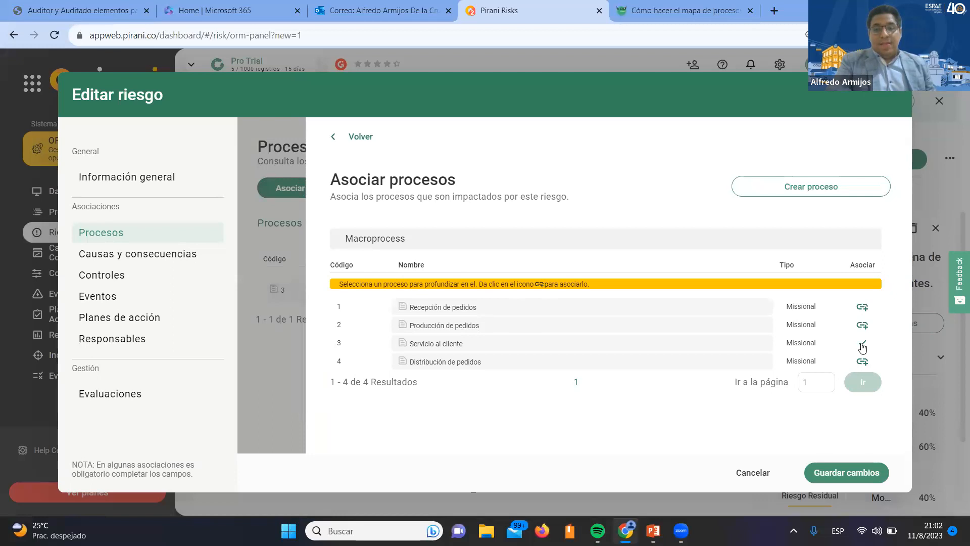
pyautogui.click(862, 473)
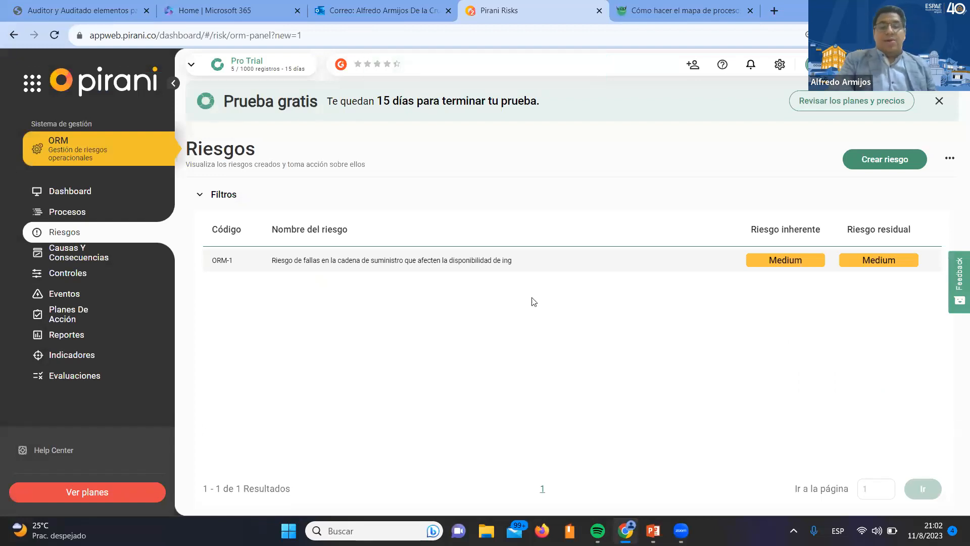
# - Open ORM-1's Controles section, choose Ir a controles and save the risk
pyautogui.click(495, 268)
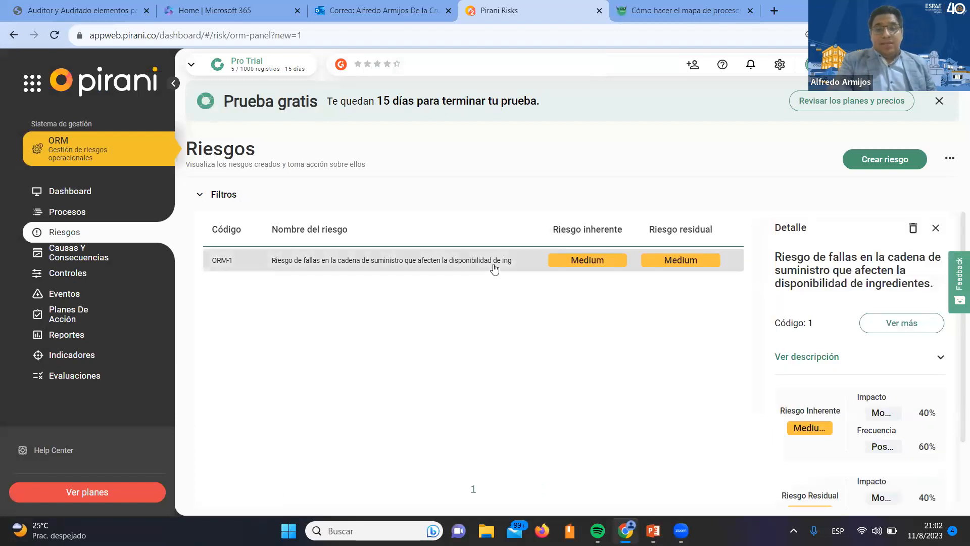
pyautogui.click(892, 328)
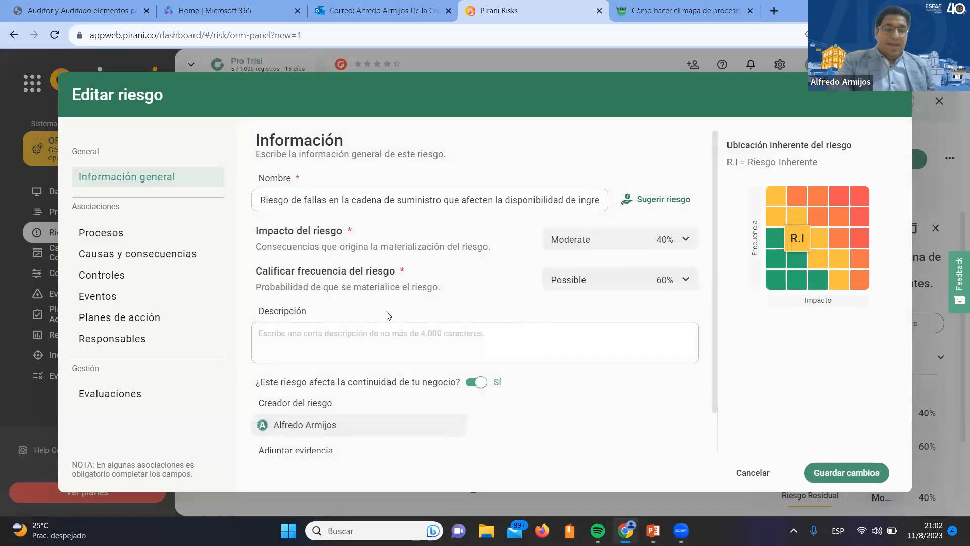
pyautogui.click(94, 276)
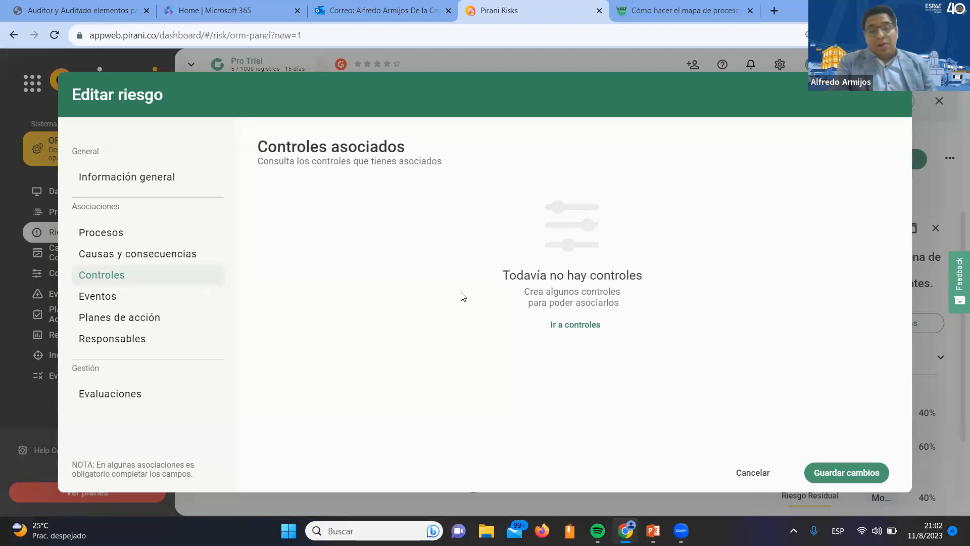
pyautogui.click(568, 327)
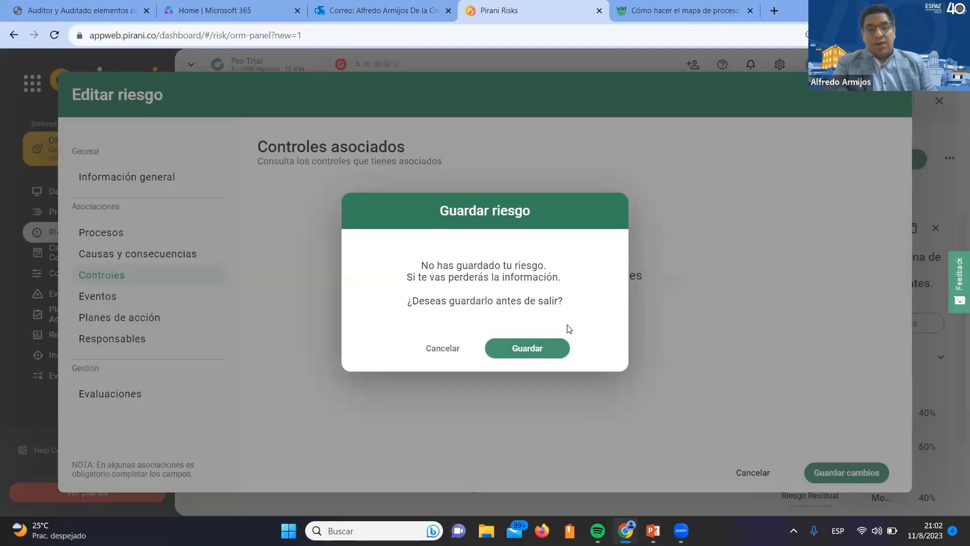
pyautogui.click(528, 349)
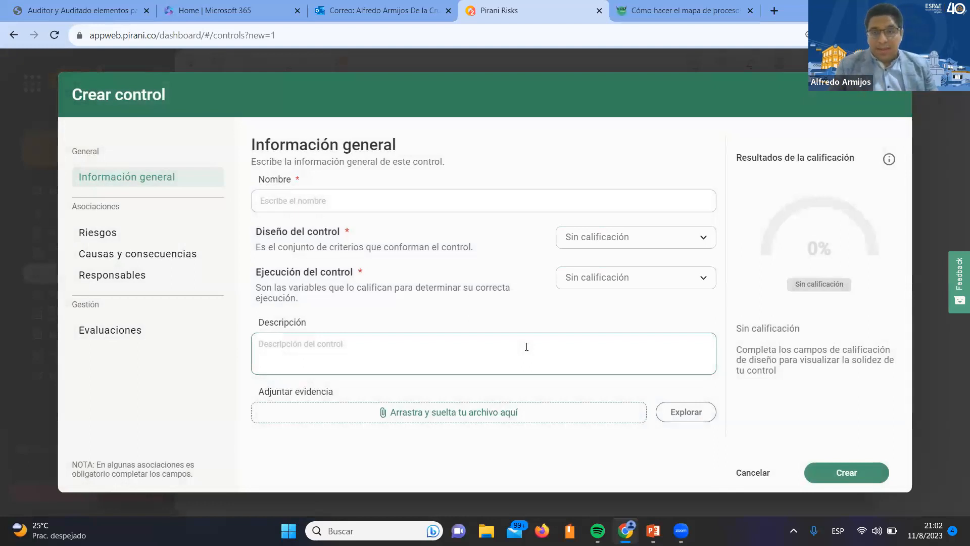
# - Name the control 'Implementar un SRM para alternativas de abastecimiento' and expand Diseño del control
pyautogui.click(317, 198)
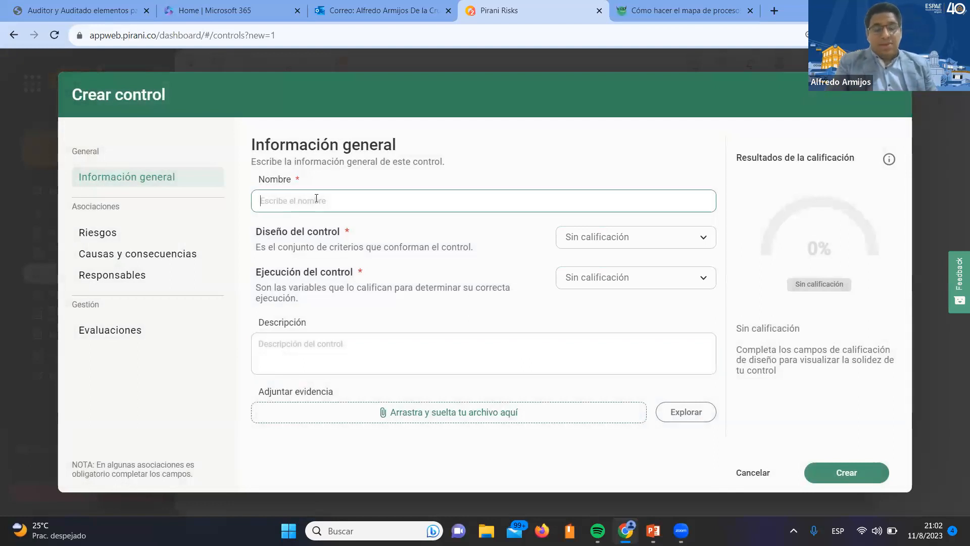
pyautogui.press('capslock')
pyautogui.write('I')
pyautogui.press('capslock')
pyautogui.write('mplementa')
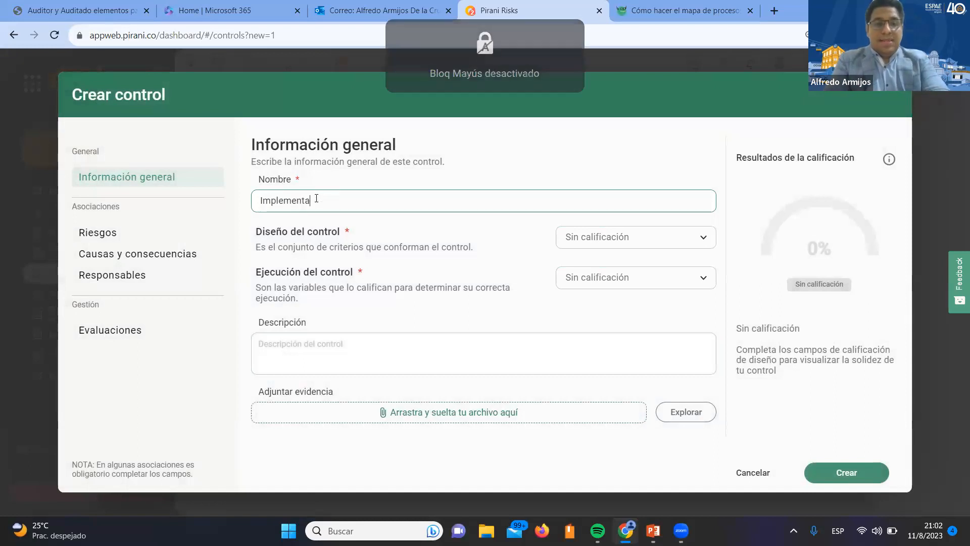
pyautogui.write('r un')
pyautogui.press('capslock')
pyautogui.write('SRM')
pyautogui.press('capslock')
pyautogui.write('que permita')
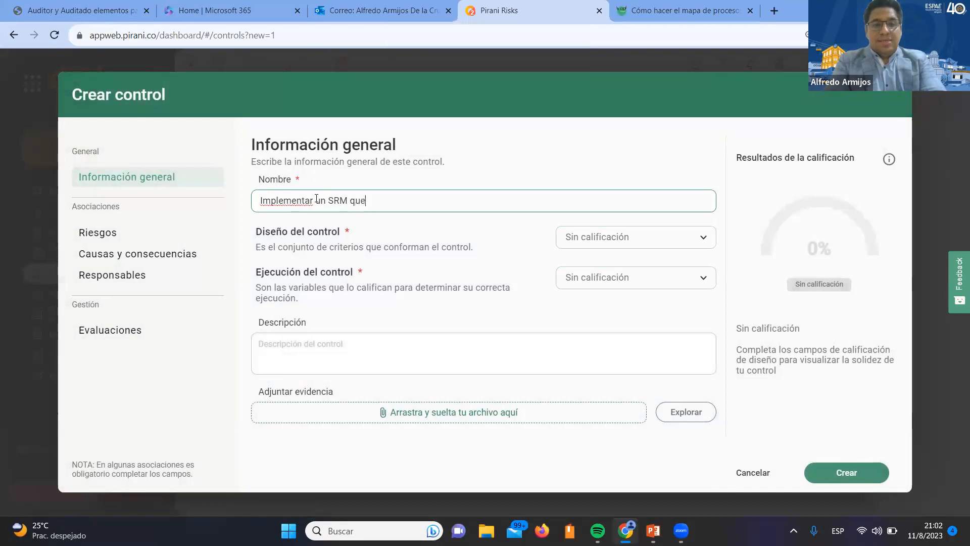
pyautogui.press('BackSpace')
pyautogui.press('BackSpace')
pyautogui.press('BackSpace')
pyautogui.press('BackSpace')
pyautogui.press('BackSpace')
pyautogui.press('BackSpace')
pyautogui.press('BackSpace')
pyautogui.press('BackSpace')
pyautogui.press('BackSpace')
pyautogui.press('BackSpace')
pyautogui.press('BackSpace')
pyautogui.write('para alternativ')
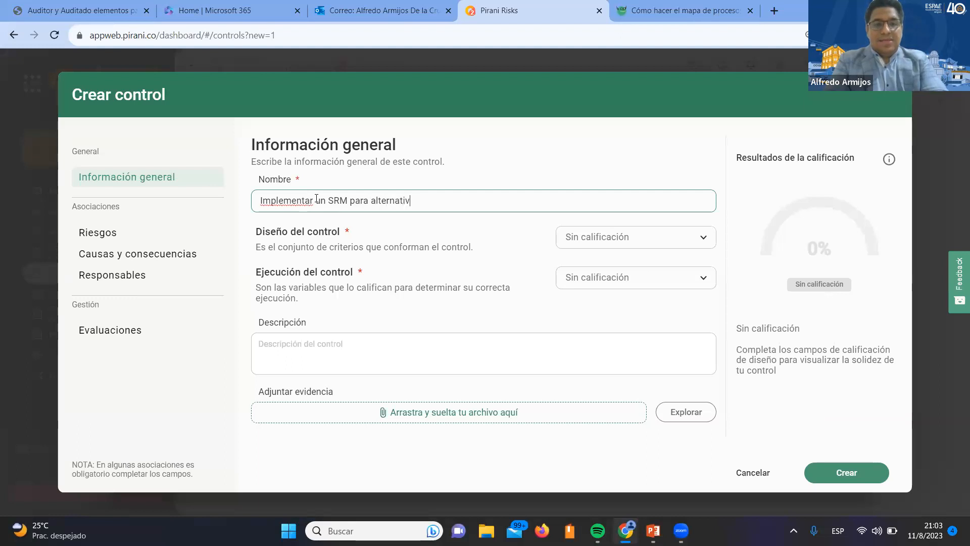
pyautogui.write('as de abastecimiento')
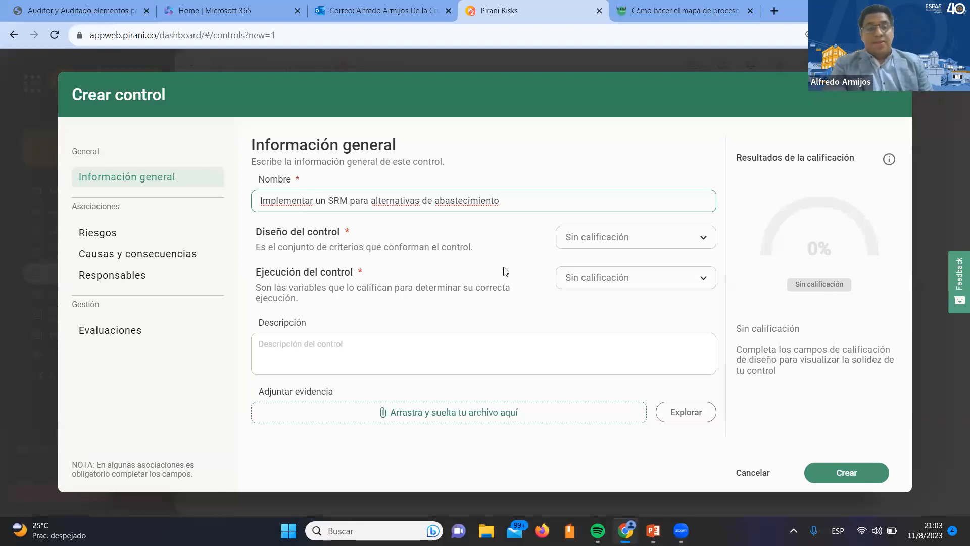
pyautogui.click(575, 249)
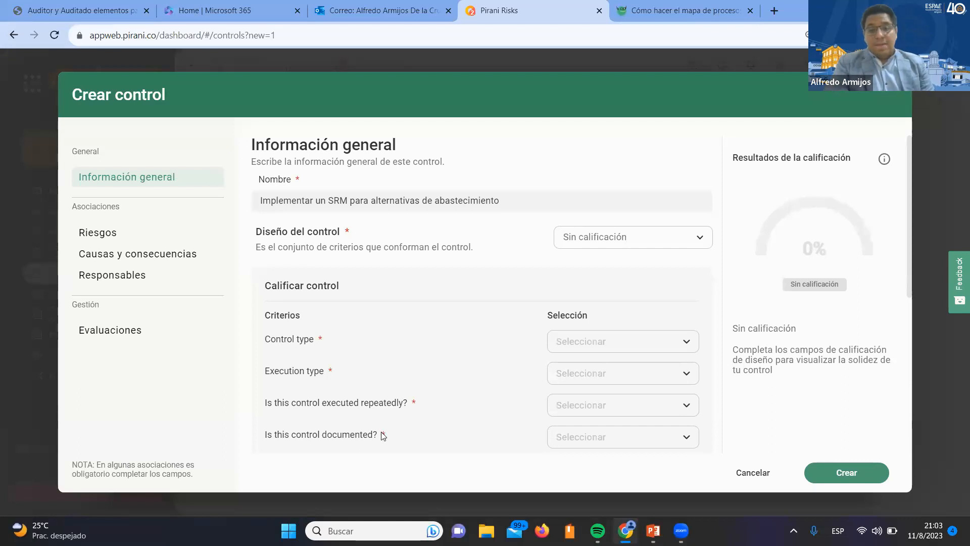
# - Set control type to Preventive and execution type to Automatic
pyautogui.click(602, 345)
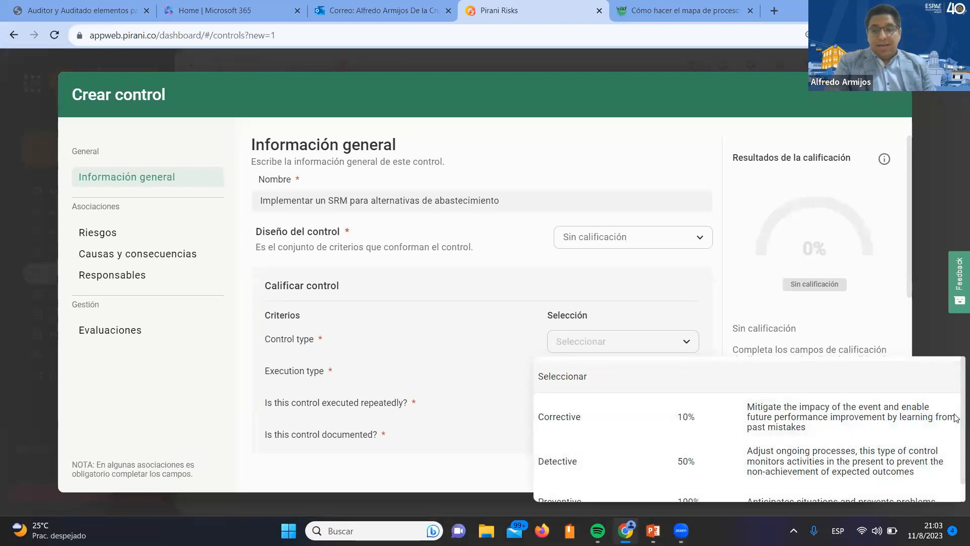
pyautogui.scroll(-1, 955, 418)
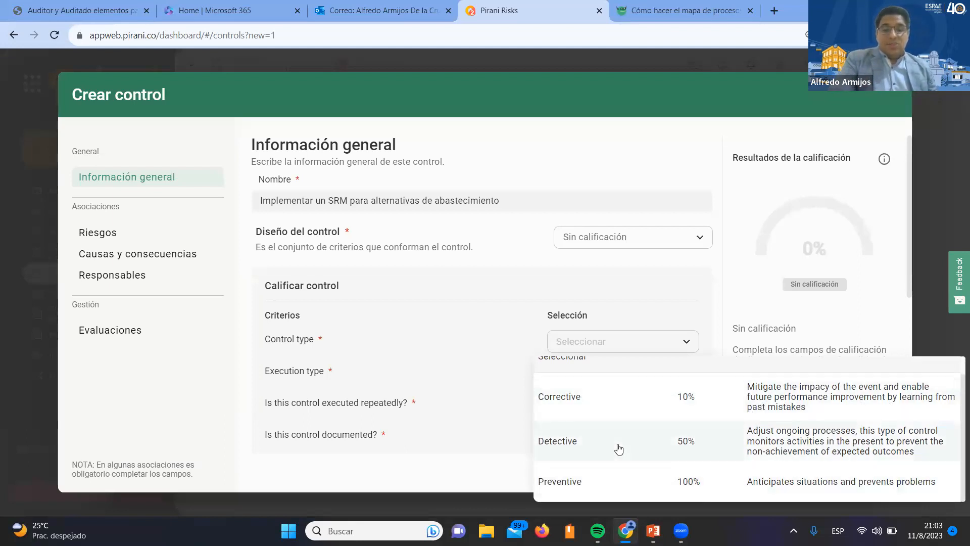
pyautogui.click(609, 485)
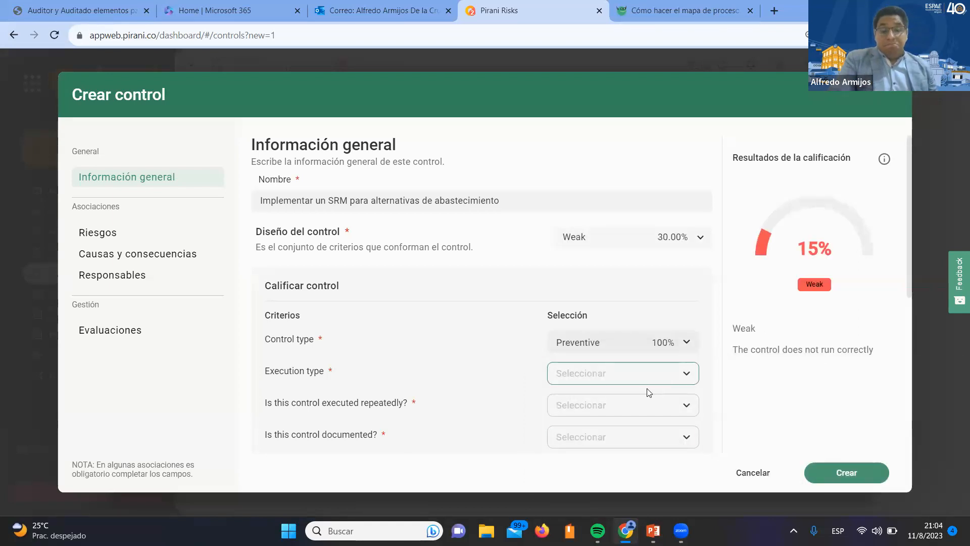
pyautogui.click(618, 383)
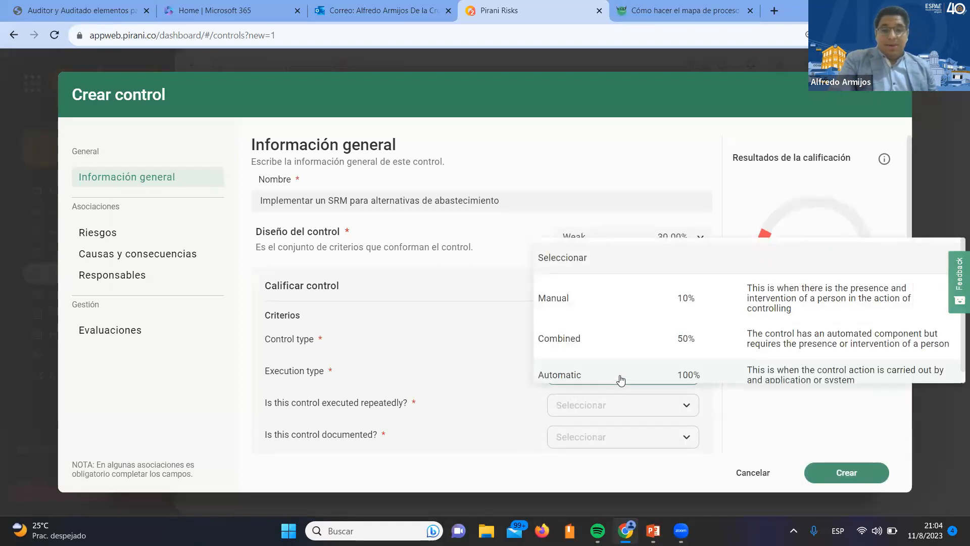
pyautogui.click(620, 378)
pyautogui.click(322, 205)
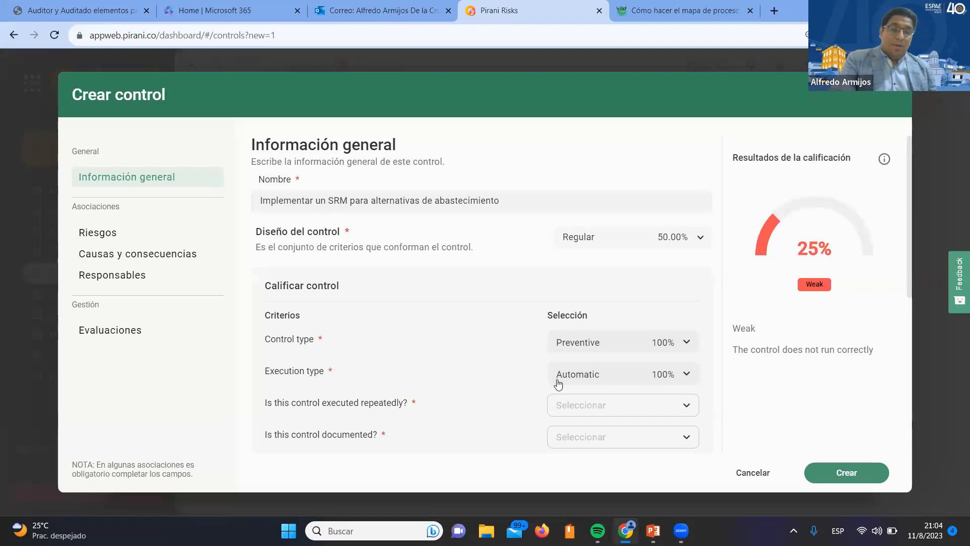
# - Answer Yes for repeated execution, Documented, Yes for evidence and Yes for managers
pyautogui.click(592, 404)
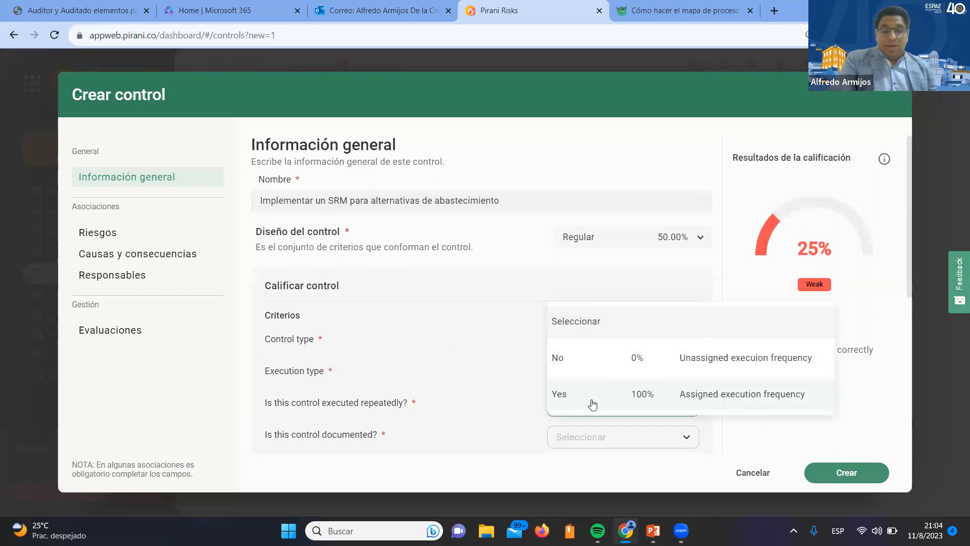
pyautogui.click(592, 394)
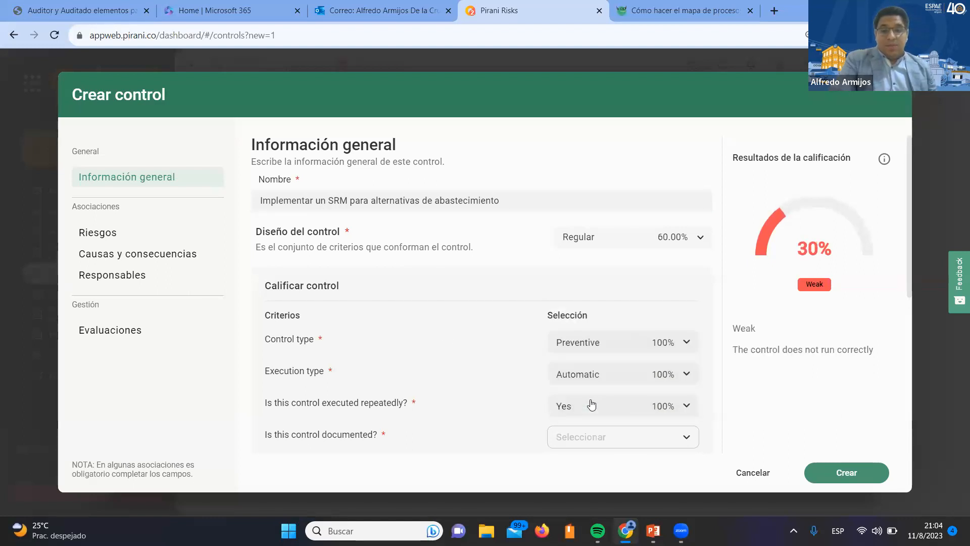
pyautogui.click(582, 439)
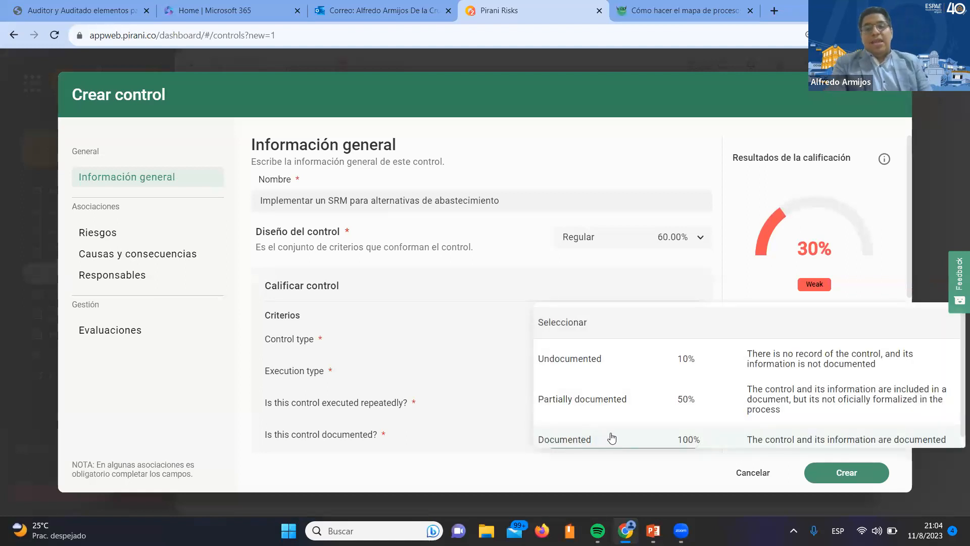
pyautogui.click(611, 438)
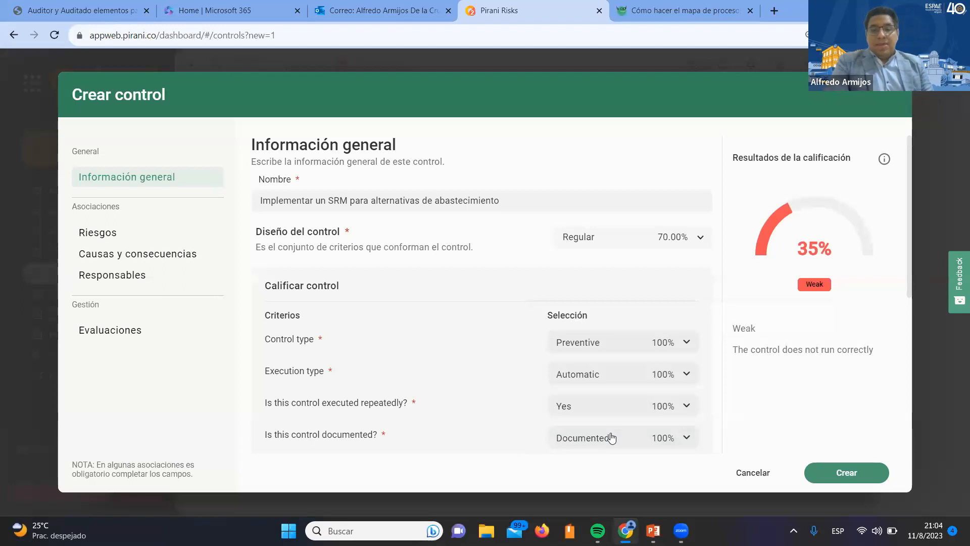
pyautogui.moveTo(909, 282); pyautogui.dragTo(914, 342)
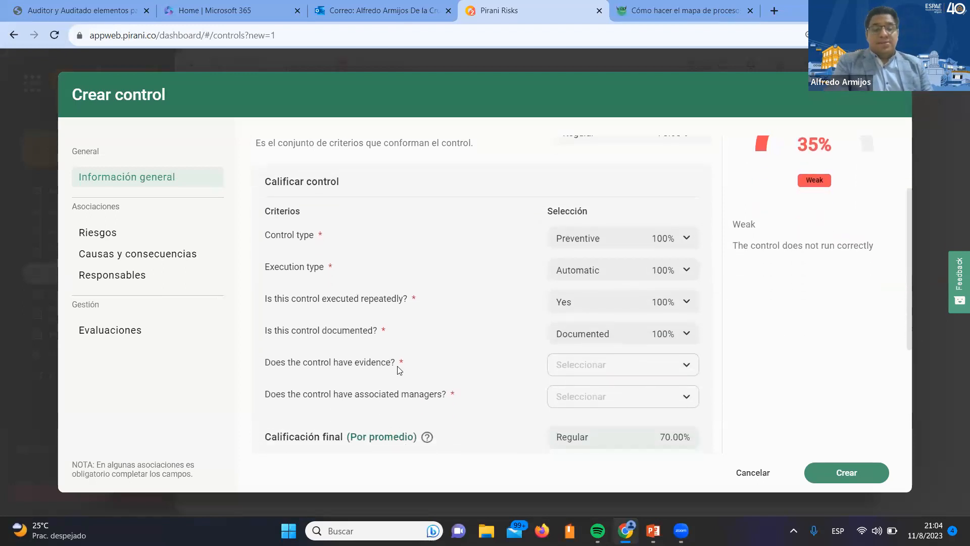
pyautogui.click(584, 368)
pyautogui.click(601, 465)
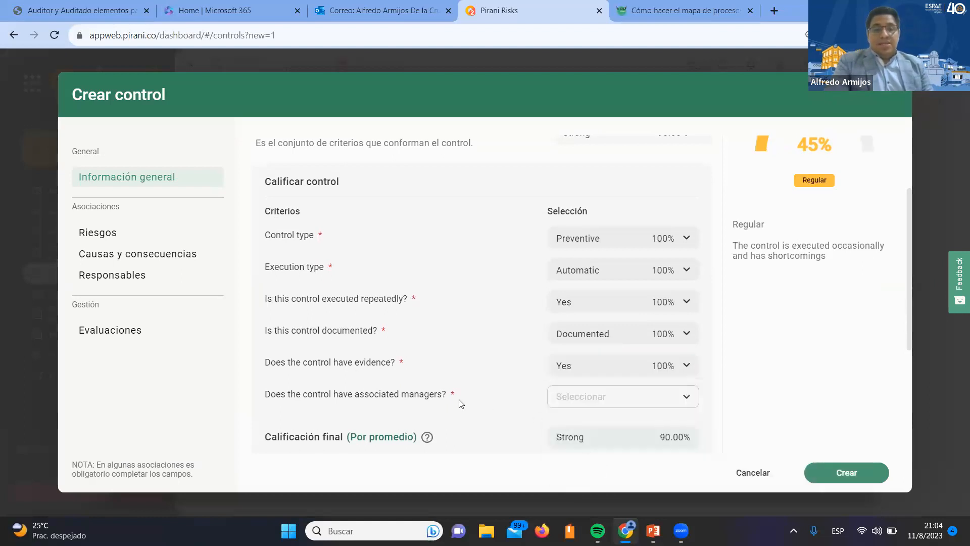
pyautogui.click(575, 404)
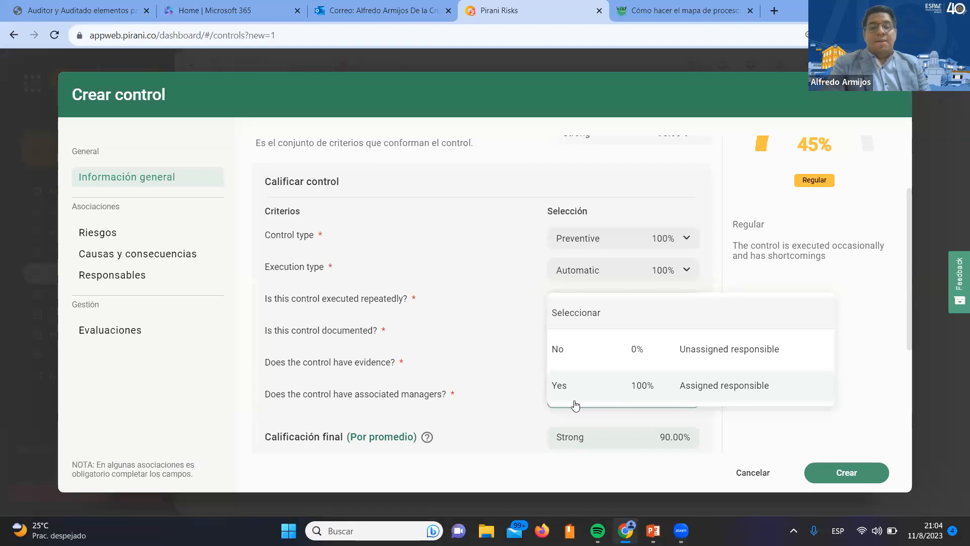
pyautogui.click(576, 399)
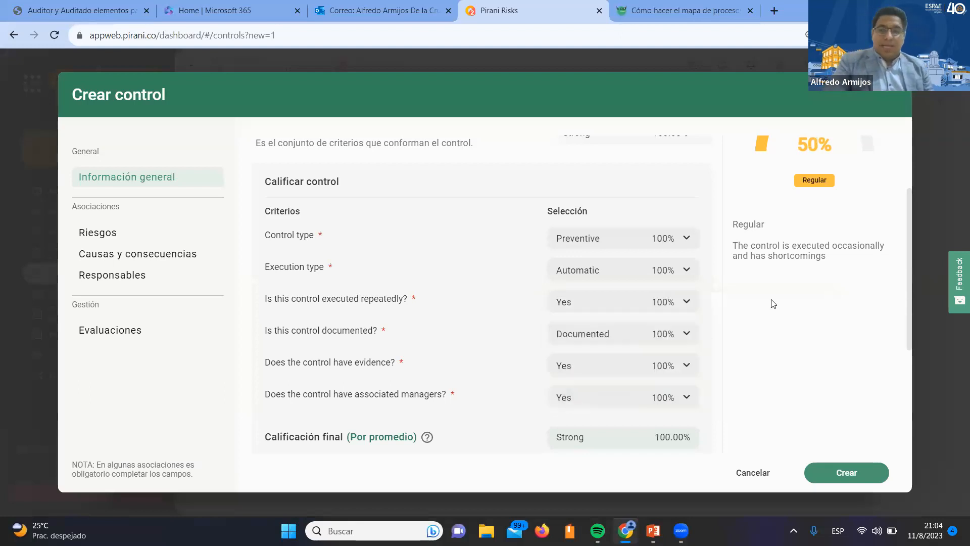
pyautogui.moveTo(909, 308); pyautogui.dragTo(906, 251)
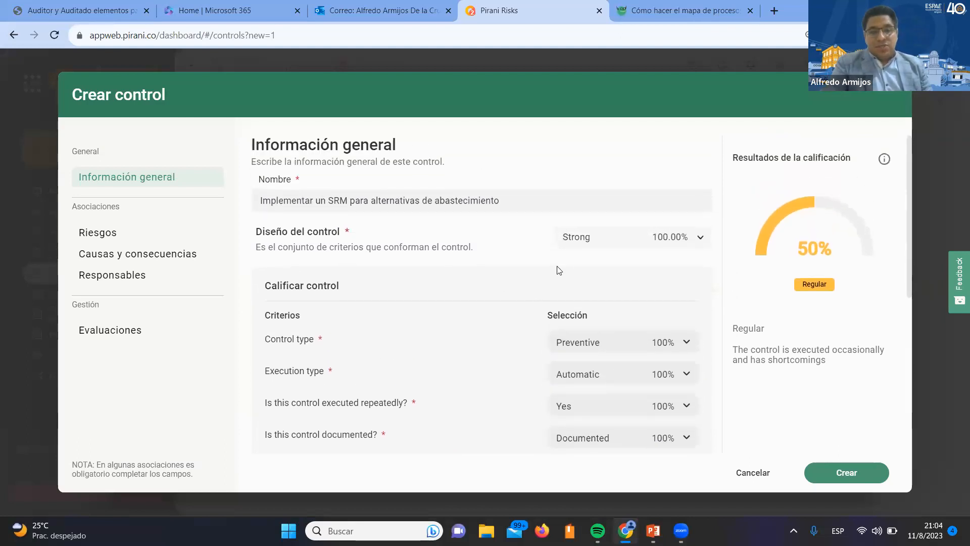
pyautogui.moveTo(909, 261); pyautogui.dragTo(911, 380)
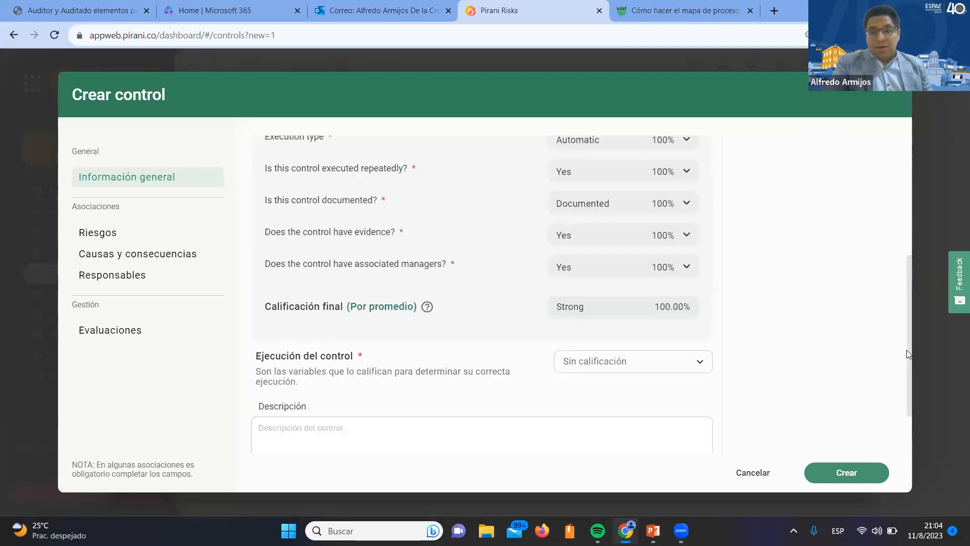
# - Expand Ejecución del control and answer No to 'Have events been presented?'
pyautogui.moveTo(909, 359); pyautogui.dragTo(911, 379)
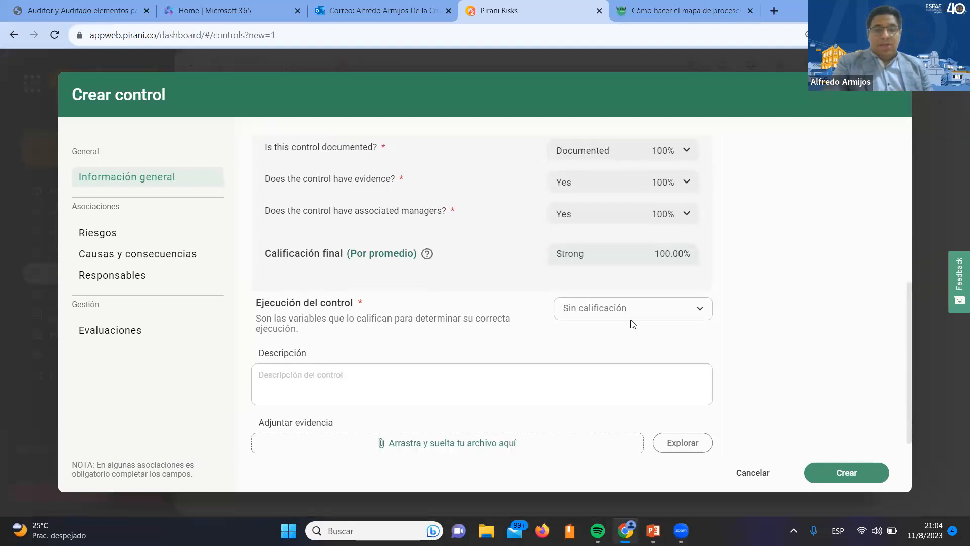
pyautogui.click(619, 313)
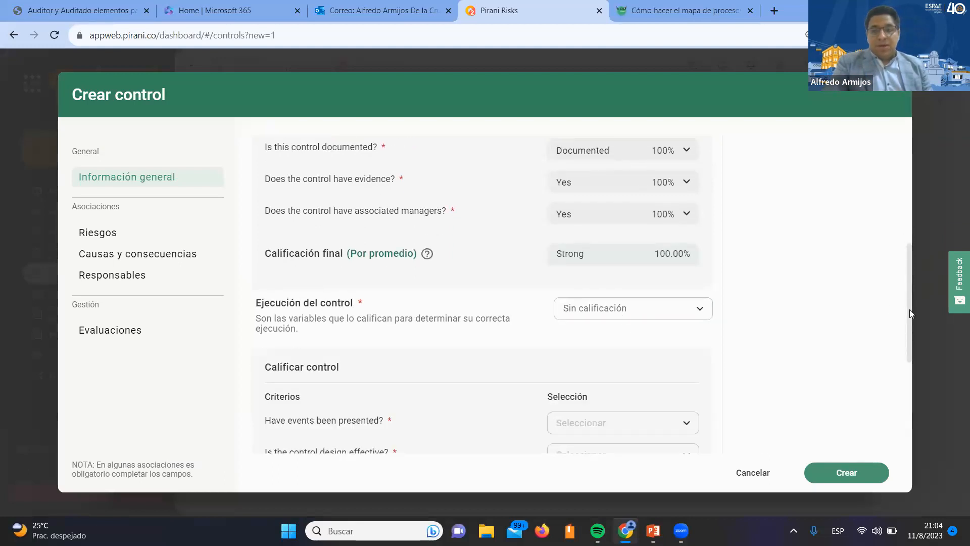
pyautogui.moveTo(910, 314); pyautogui.dragTo(909, 362)
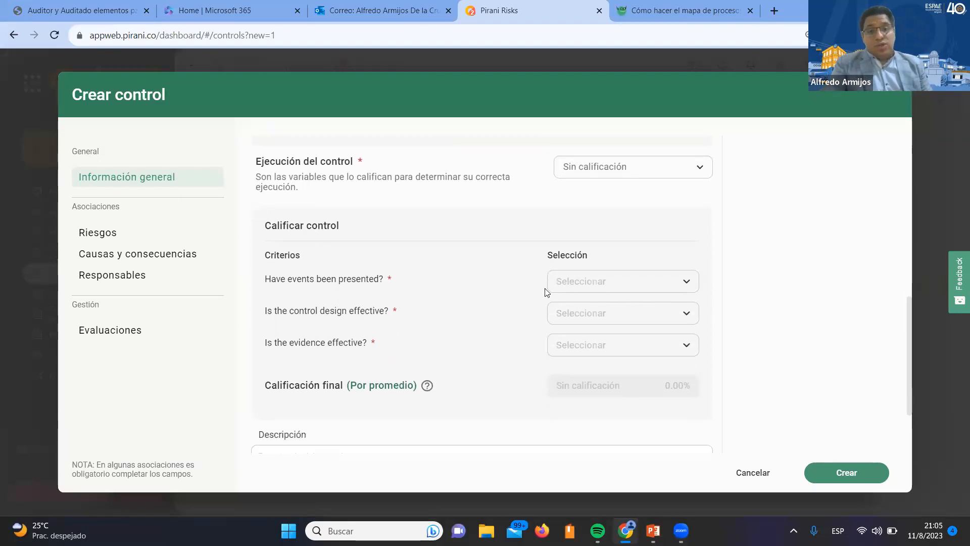
pyautogui.click(587, 291)
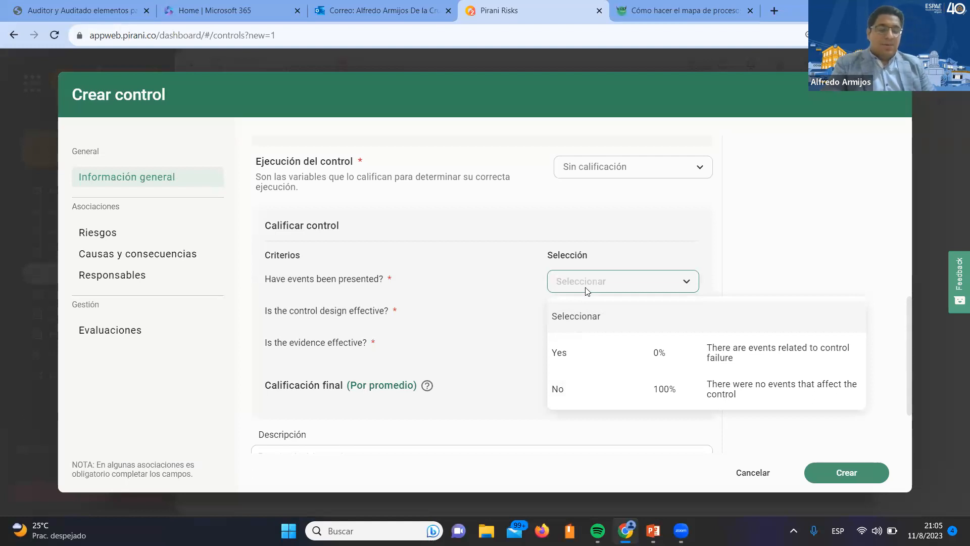
pyautogui.click(569, 353)
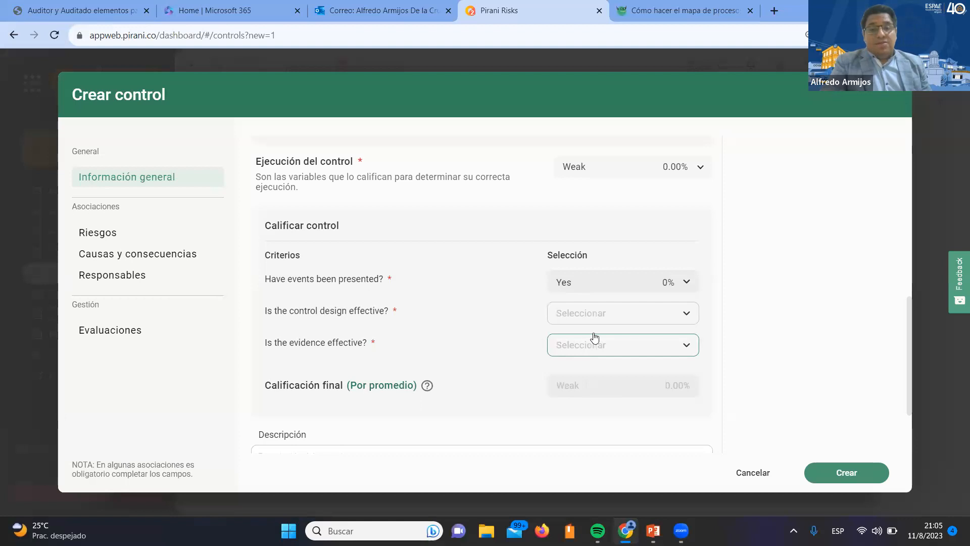
pyautogui.click(587, 290)
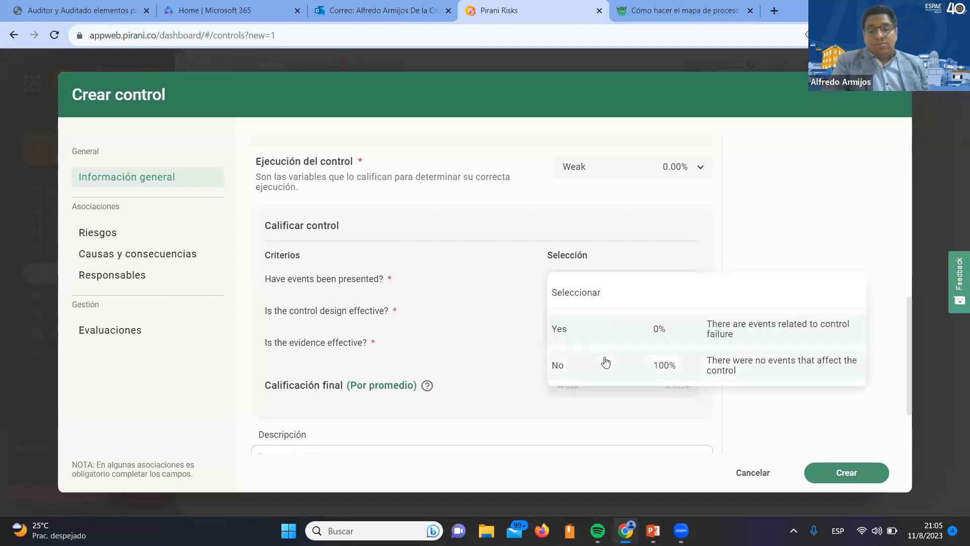
pyautogui.click(607, 362)
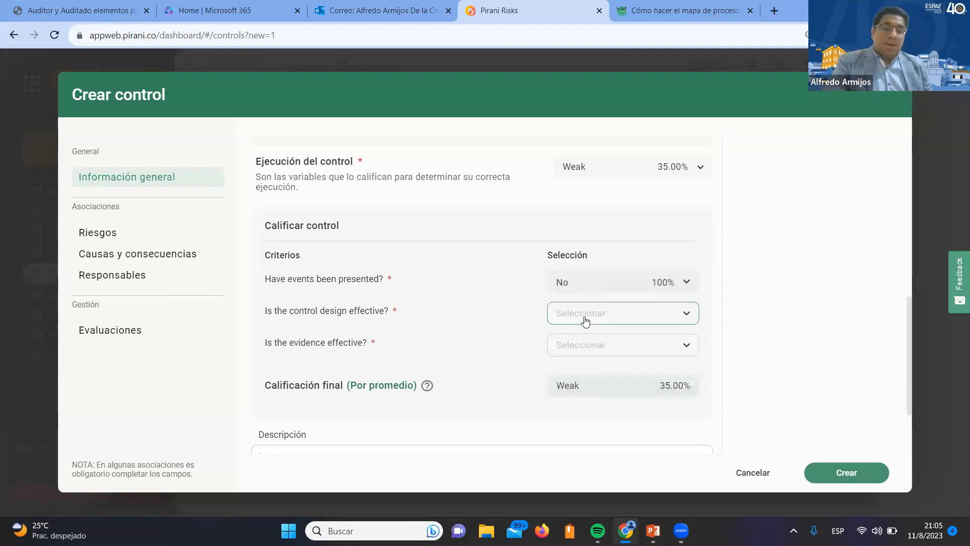
# - Mark both design and evidence as effective, then return to the top of the form
pyautogui.click(585, 319)
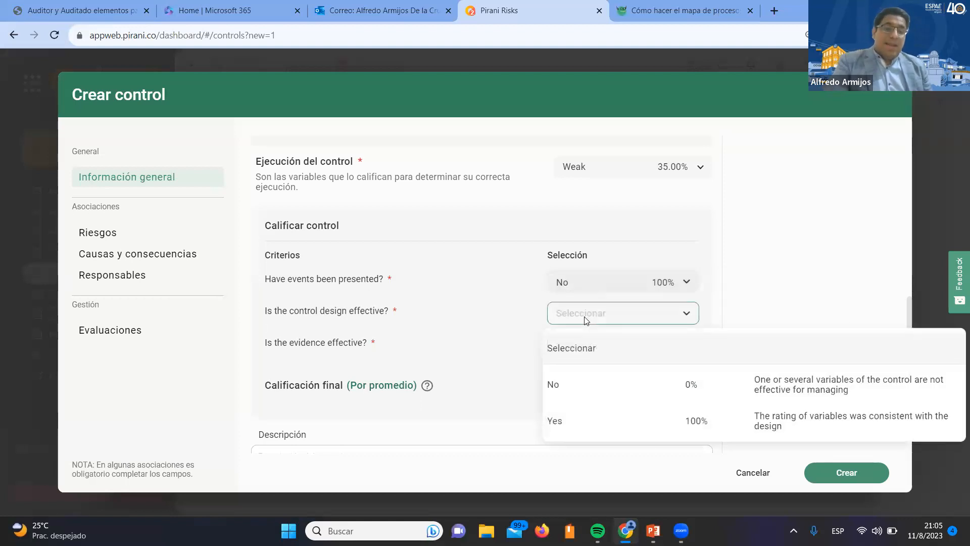
pyautogui.click(629, 419)
pyautogui.click(584, 352)
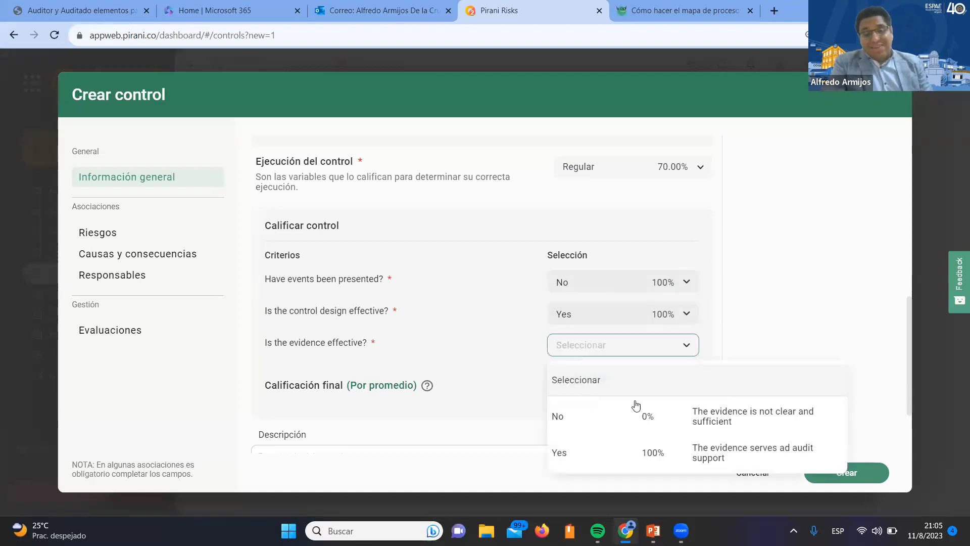
pyautogui.click(636, 451)
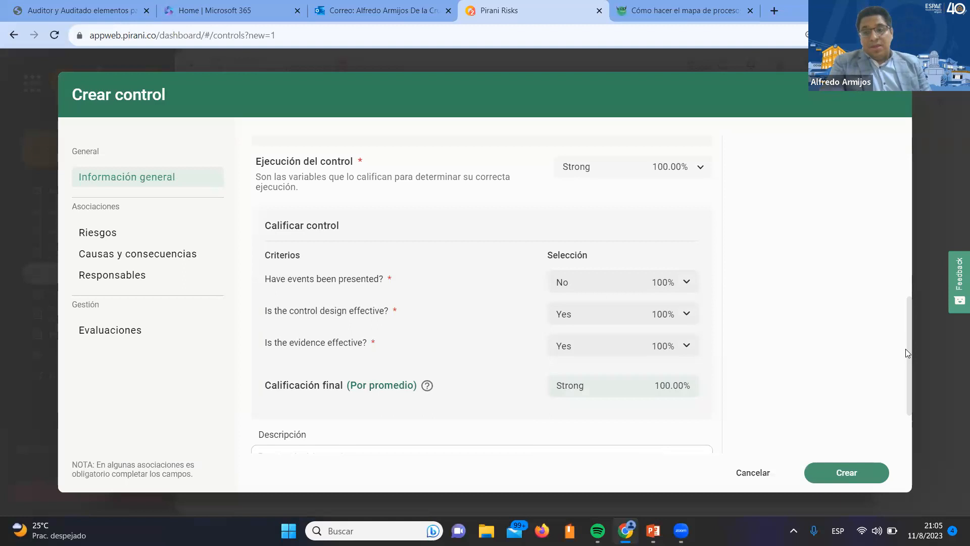
pyautogui.moveTo(910, 352); pyautogui.dragTo(897, 175)
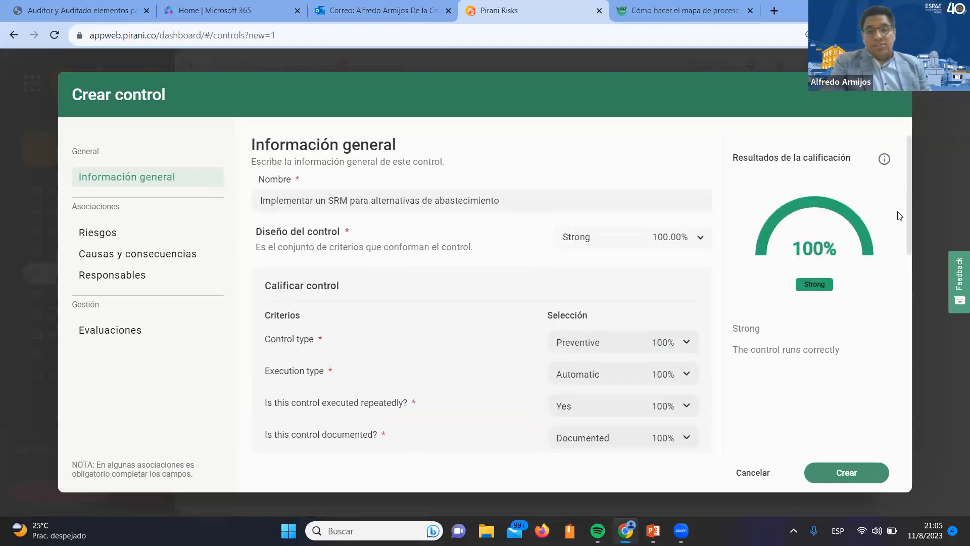
# - Answer Yes to 'Have events been presented?' under Ejecución del control
pyautogui.scroll(-5, 900, 217)
pyautogui.scroll(-3, 904, 319)
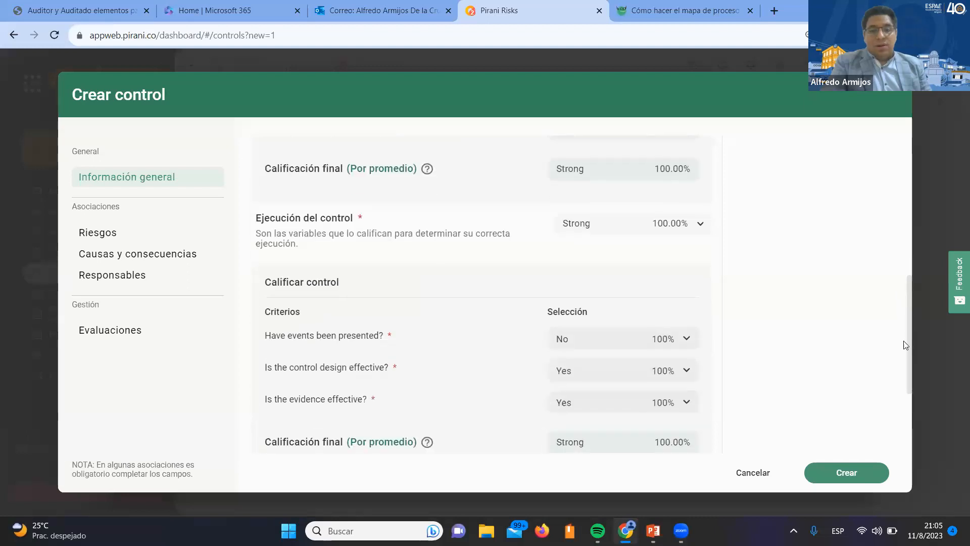
pyautogui.click(598, 318)
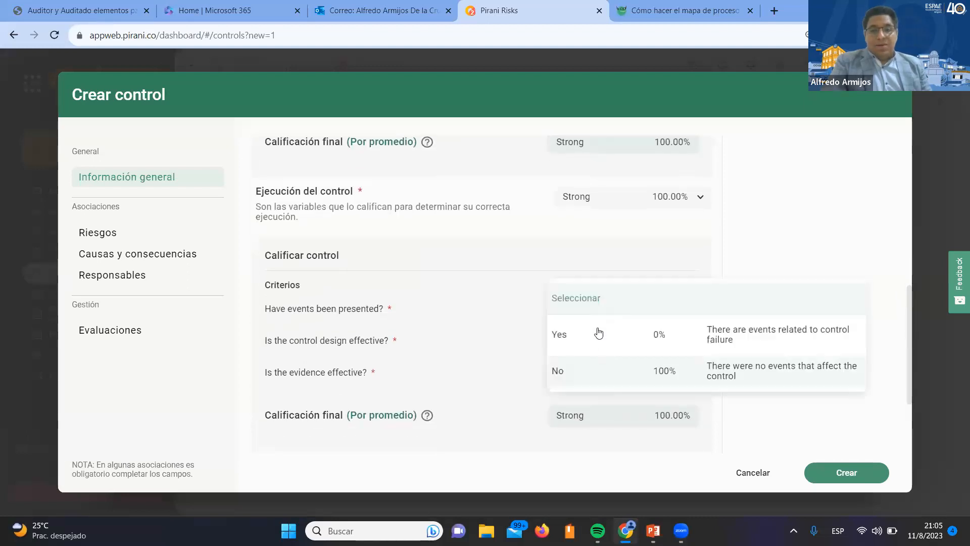
pyautogui.click(601, 338)
pyautogui.click(590, 314)
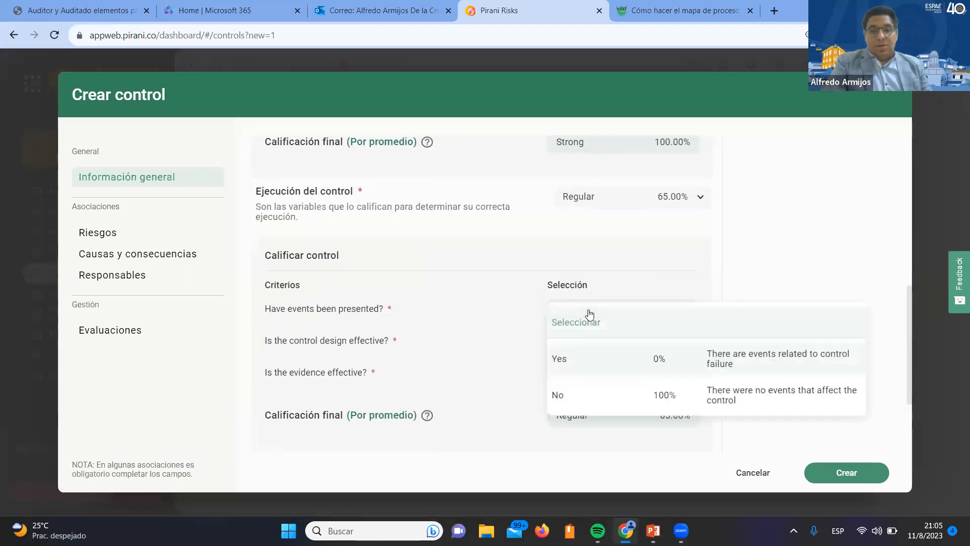
pyautogui.click(792, 255)
# - Mark the evidence as not effective, dropping the overall rating to 67.5% Regular
pyautogui.moveTo(908, 348); pyautogui.dragTo(894, 198)
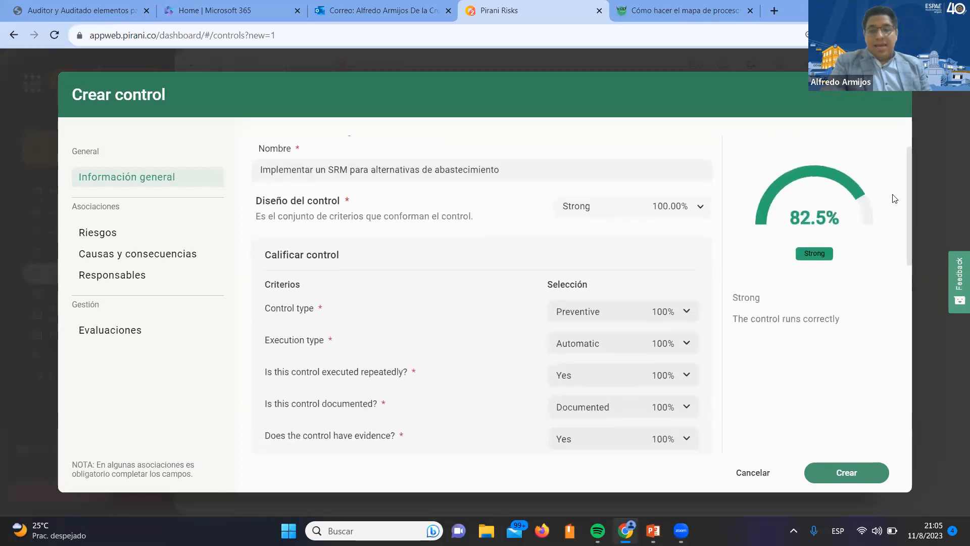
pyautogui.scroll(-6, 894, 283)
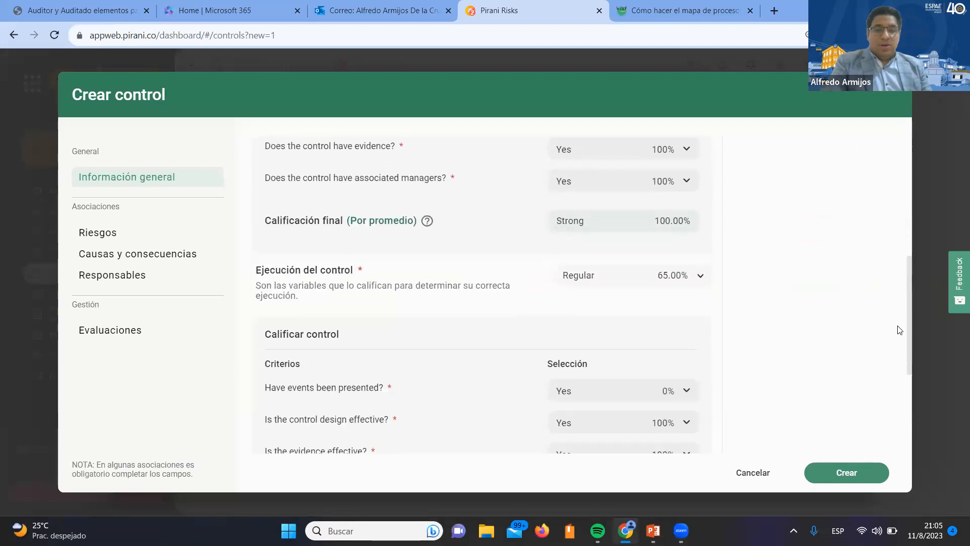
pyautogui.scroll(-1, 899, 330)
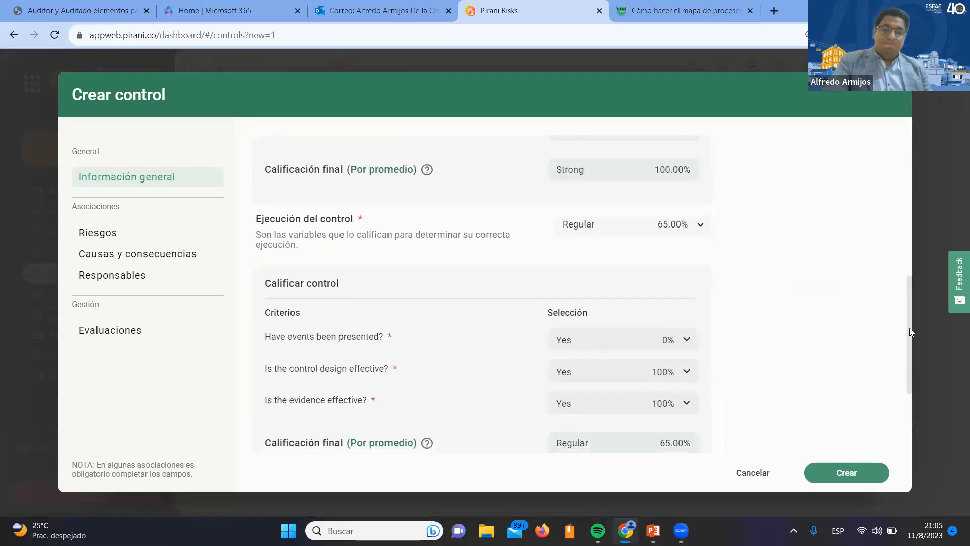
pyautogui.moveTo(910, 331); pyautogui.dragTo(909, 363)
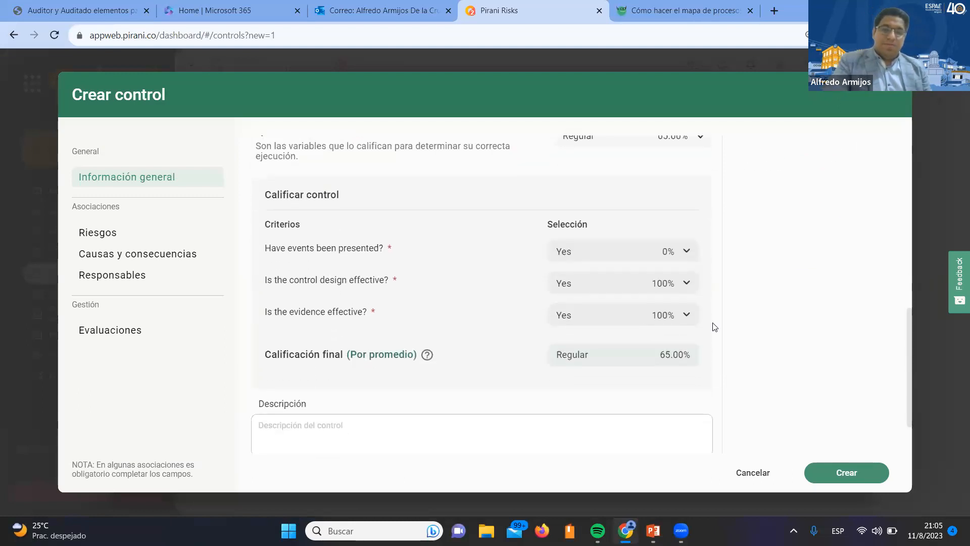
pyautogui.click(621, 323)
pyautogui.click(623, 332)
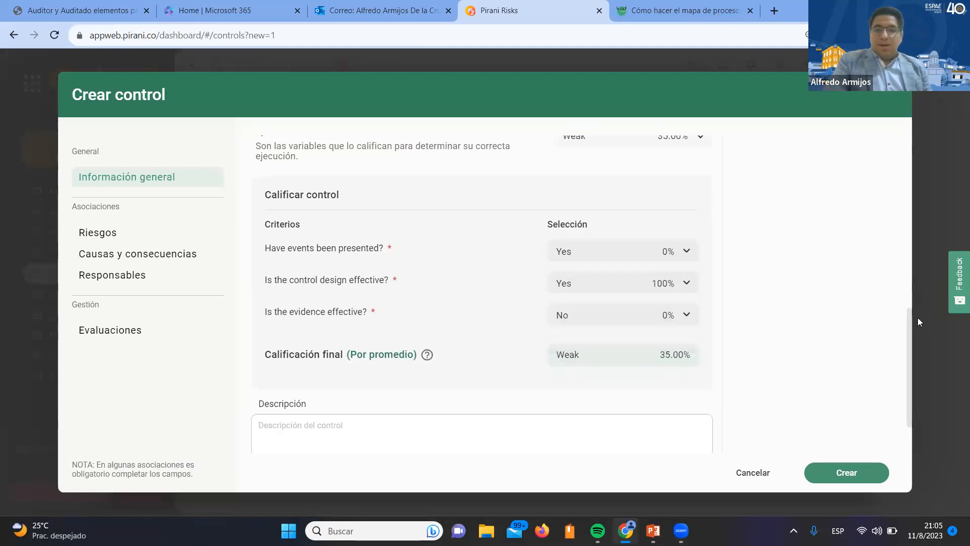
pyautogui.moveTo(909, 330); pyautogui.dragTo(897, 167)
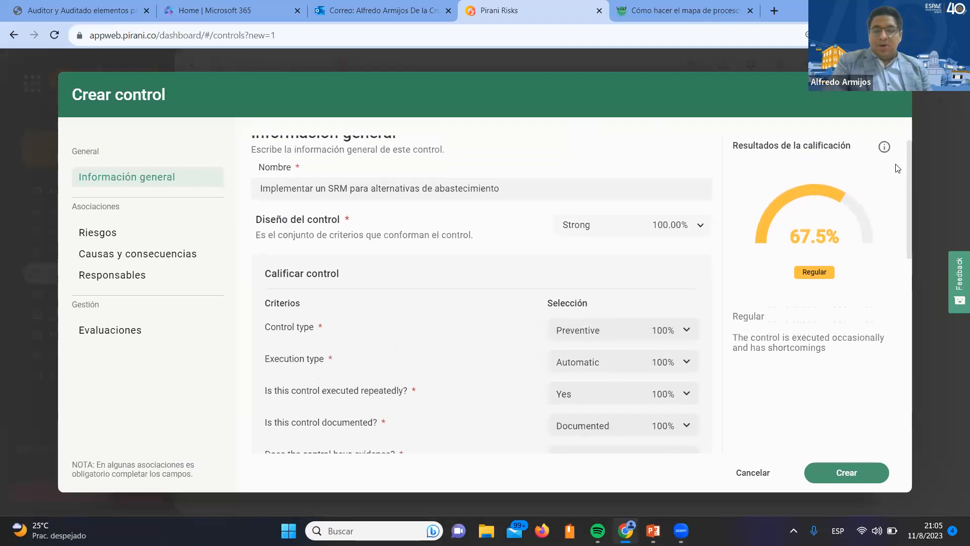
# - Set the control to Partially documented, Combined execution and Detective type
pyautogui.scroll(-2, 890, 198)
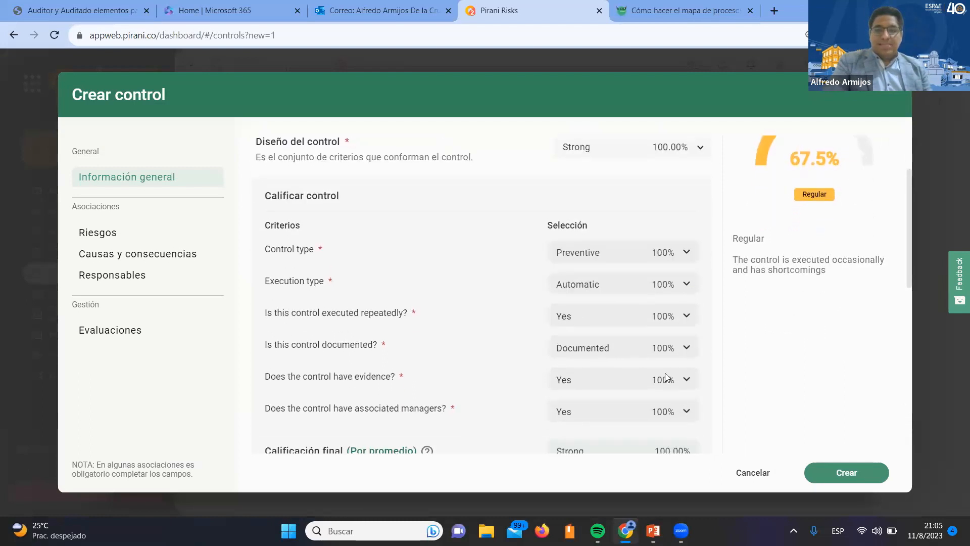
pyautogui.click(658, 348)
pyautogui.click(617, 391)
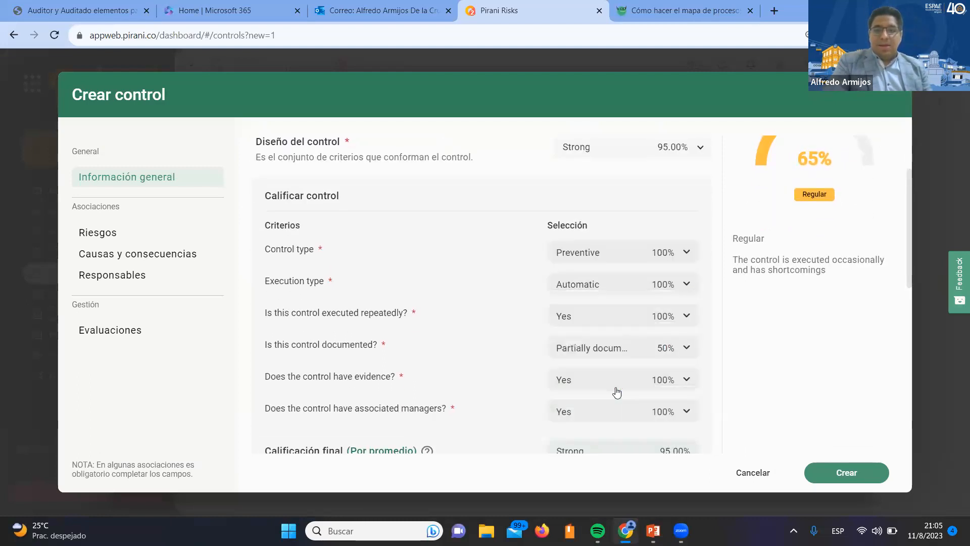
pyautogui.click(628, 286)
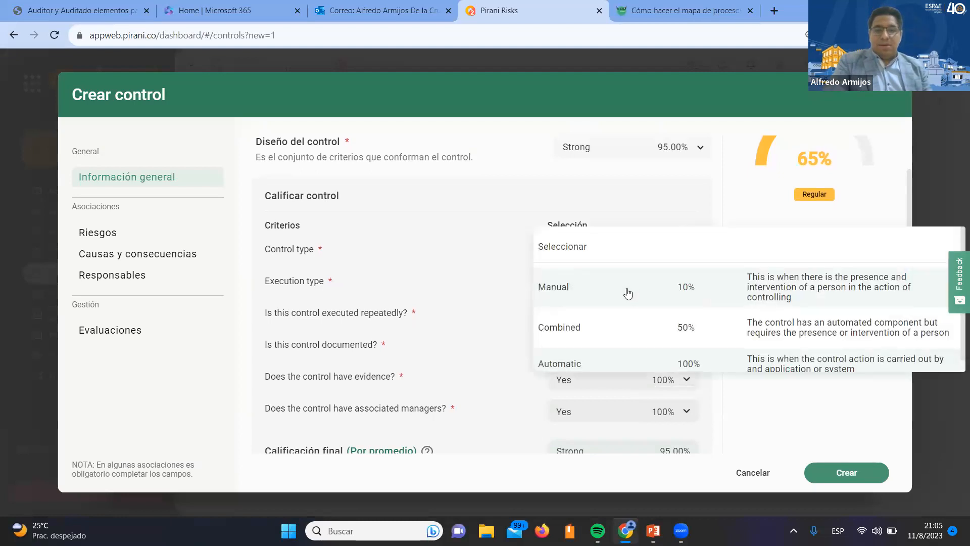
pyautogui.click(621, 325)
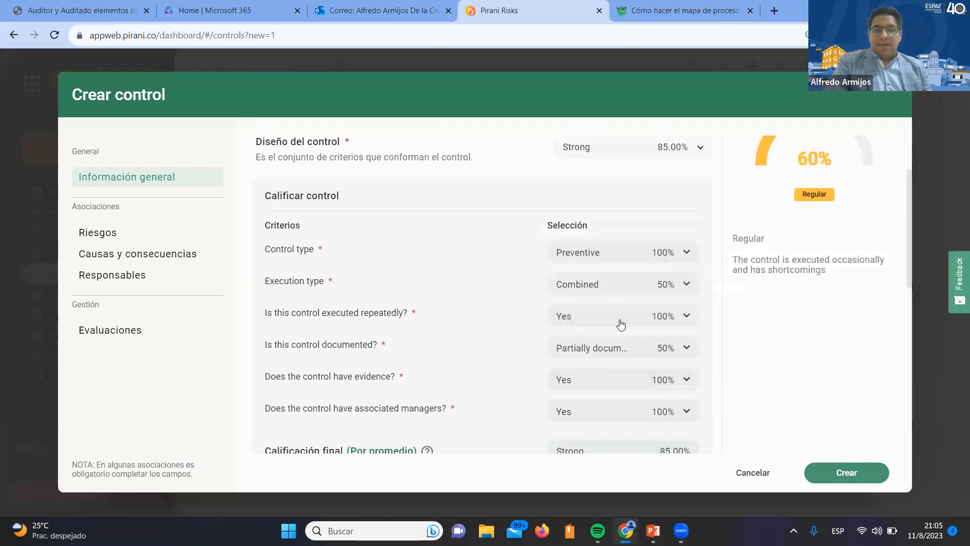
pyautogui.click(630, 266)
pyautogui.click(623, 296)
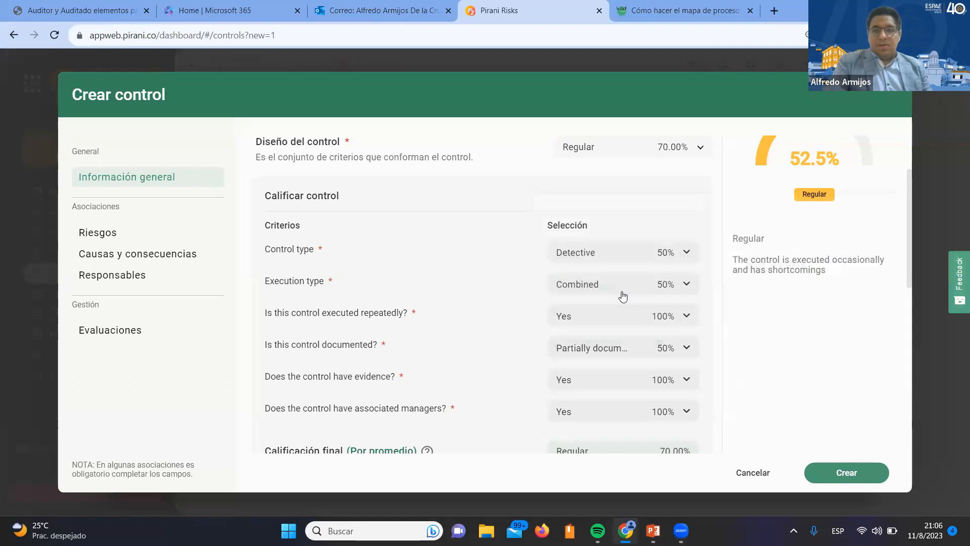
# - Set evidence to No and evidence effective to No, lowering the score to 25% Weak
pyautogui.click(622, 390)
pyautogui.click(615, 417)
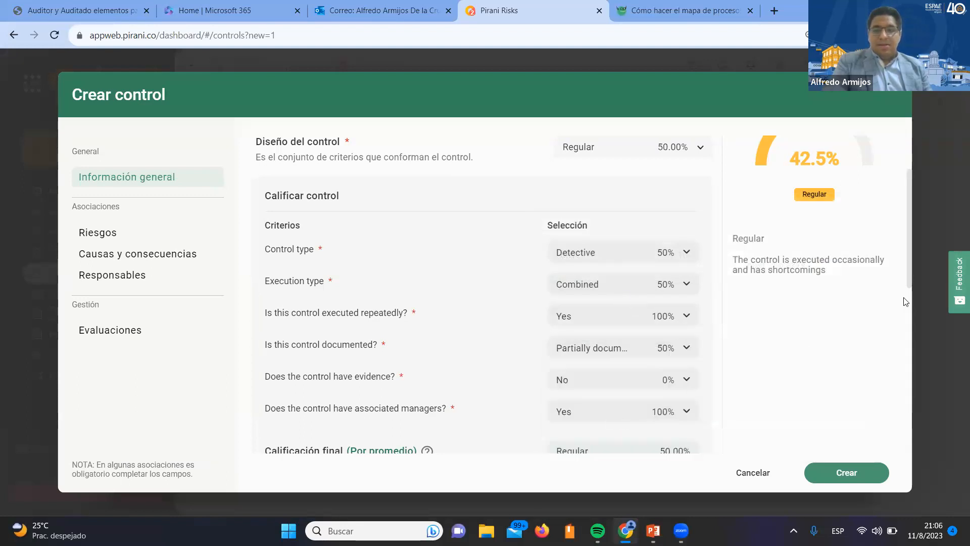
pyautogui.moveTo(910, 278); pyautogui.dragTo(905, 384)
pyautogui.click(652, 434)
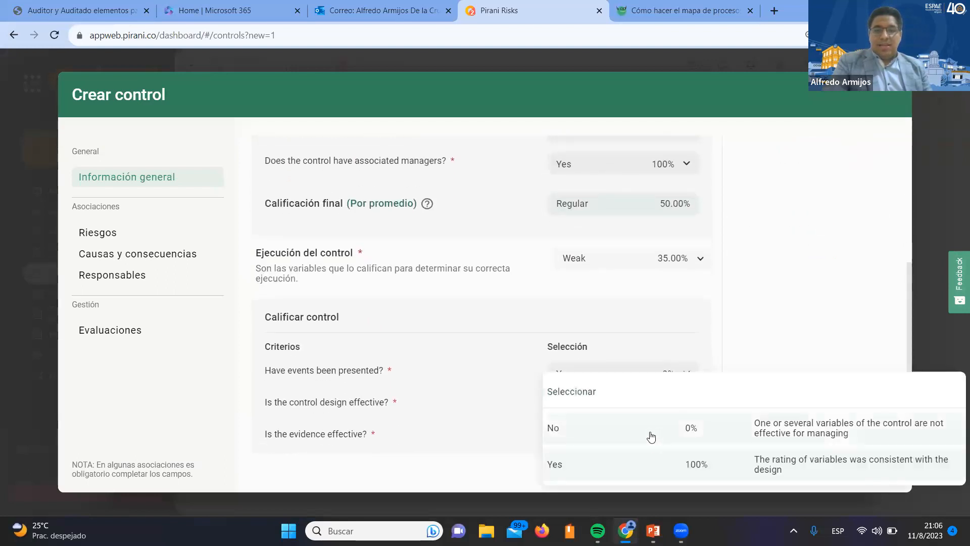
pyautogui.click(652, 437)
pyautogui.moveTo(909, 310); pyautogui.dragTo(901, 187)
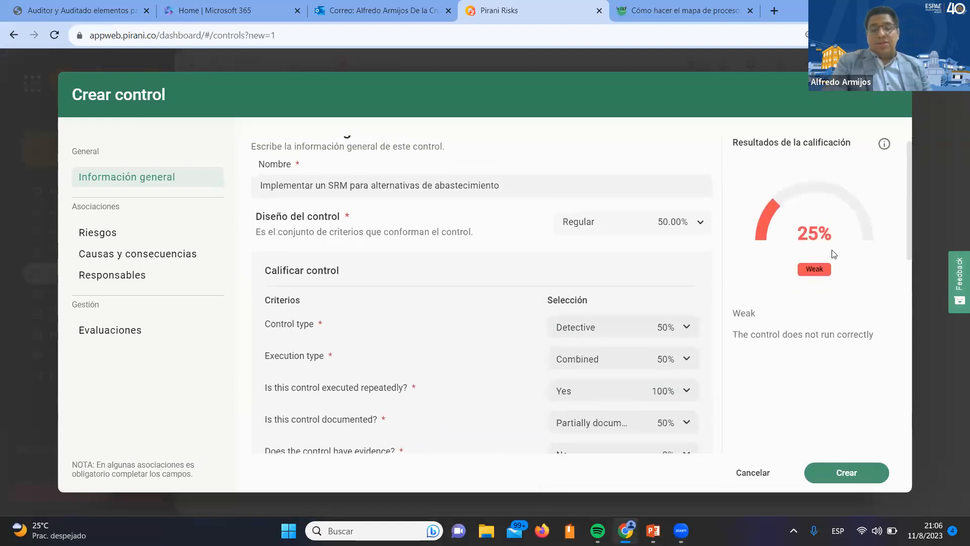
# - Set the execution type to Automatic and the control type to Preventive
pyautogui.click(648, 359)
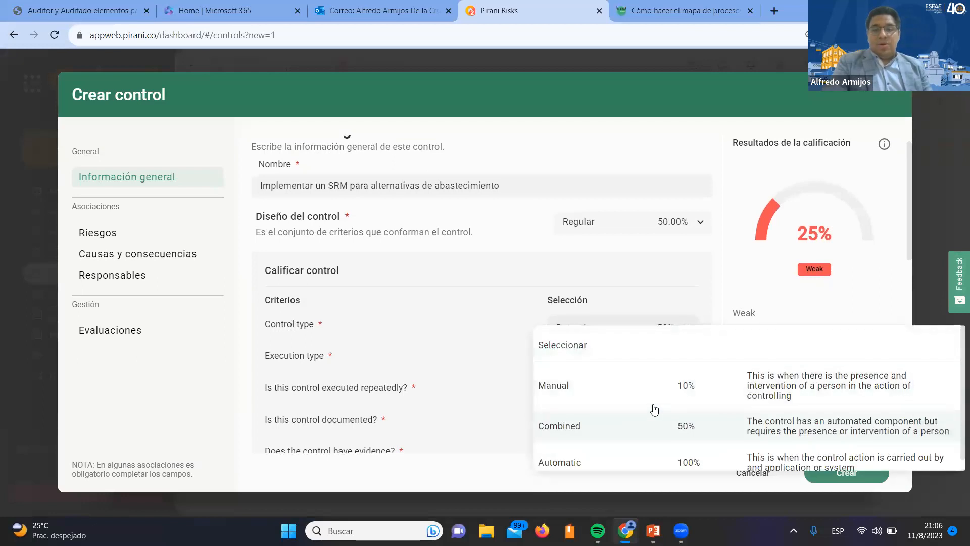
pyautogui.click(645, 459)
pyautogui.click(642, 335)
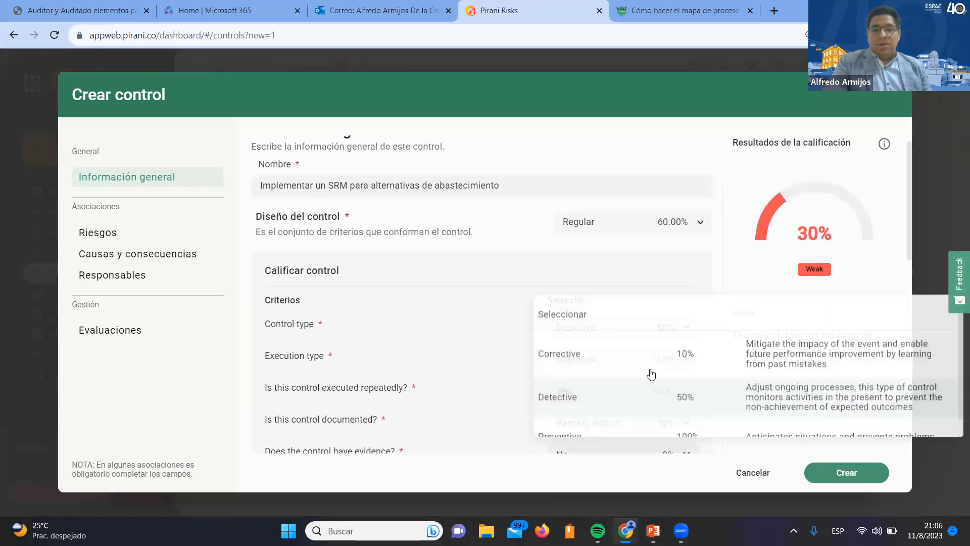
pyautogui.click(656, 429)
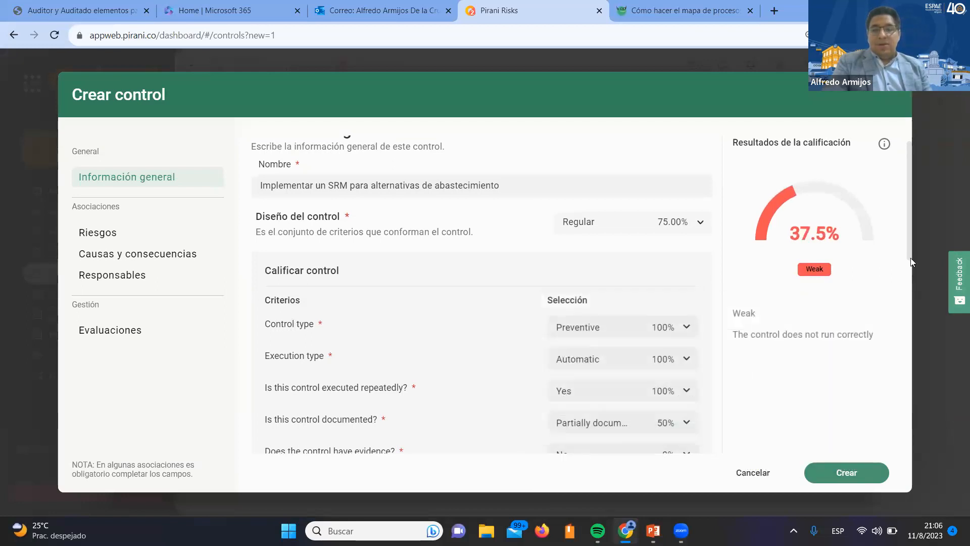
pyautogui.moveTo(911, 252); pyautogui.dragTo(927, 396)
# - Answer No to events presented and Yes to the design being effective
pyautogui.click(647, 311)
pyautogui.click(651, 392)
pyautogui.click(641, 338)
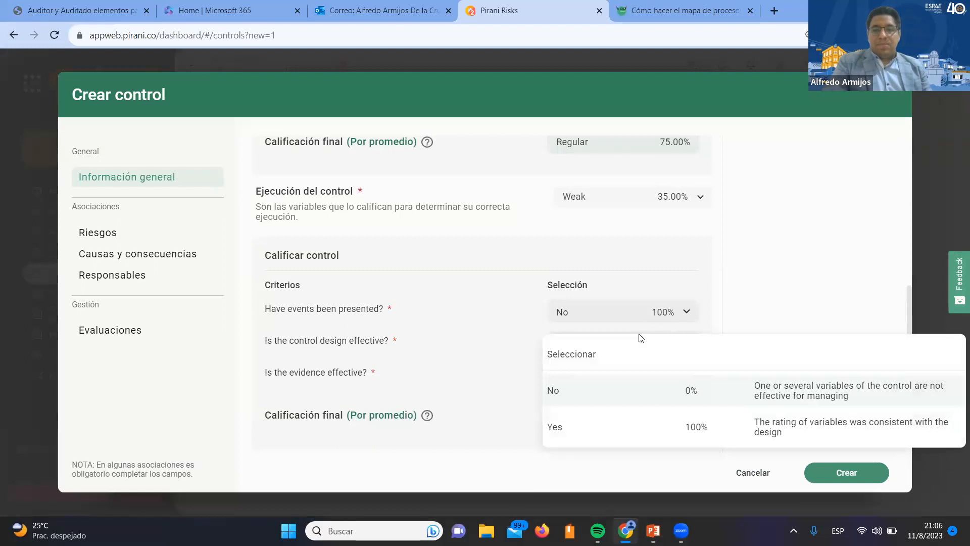
pyautogui.click(650, 425)
pyautogui.moveTo(906, 288); pyautogui.dragTo(903, 324)
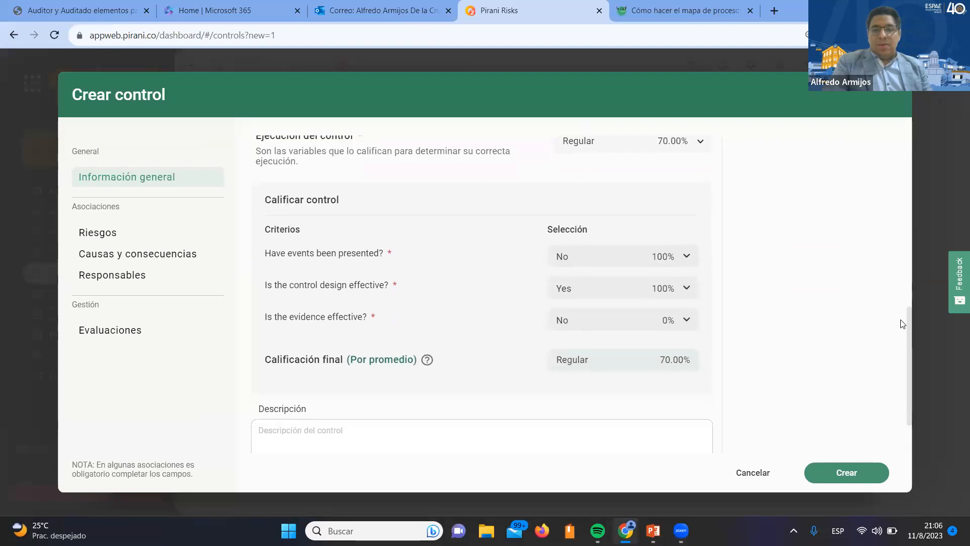
# - Mark the evidence as effective and create the control at 87.5% Strong
pyautogui.click(659, 328)
pyautogui.click(652, 403)
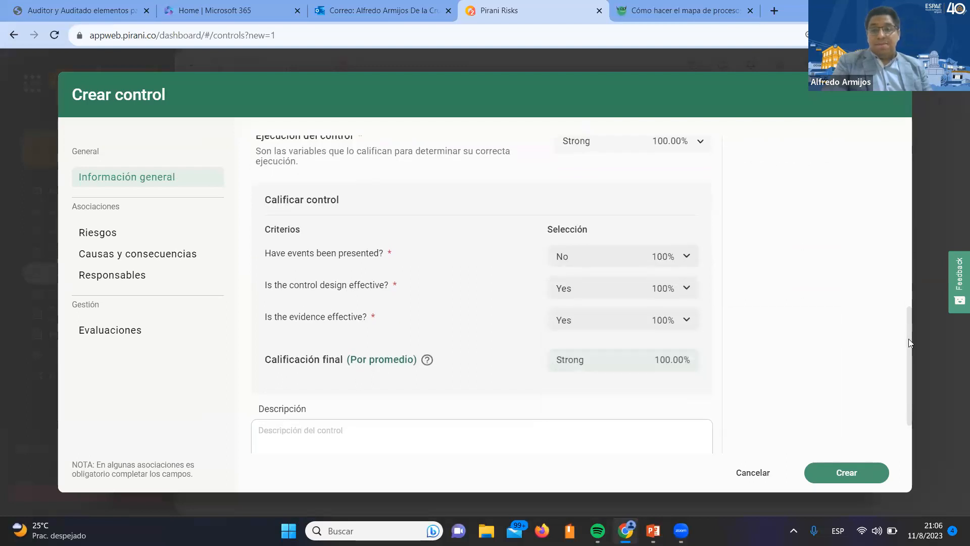
pyautogui.moveTo(908, 340); pyautogui.dragTo(907, 182)
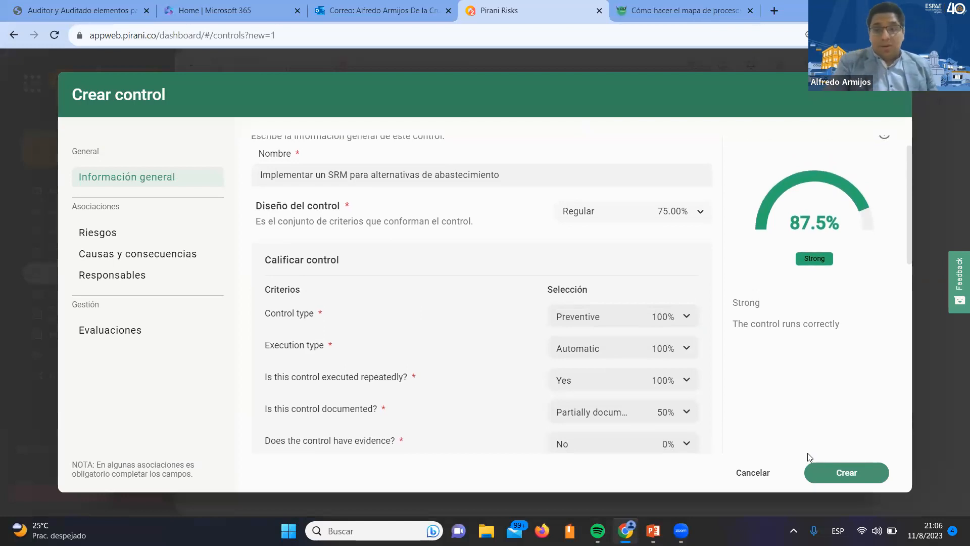
pyautogui.click(837, 480)
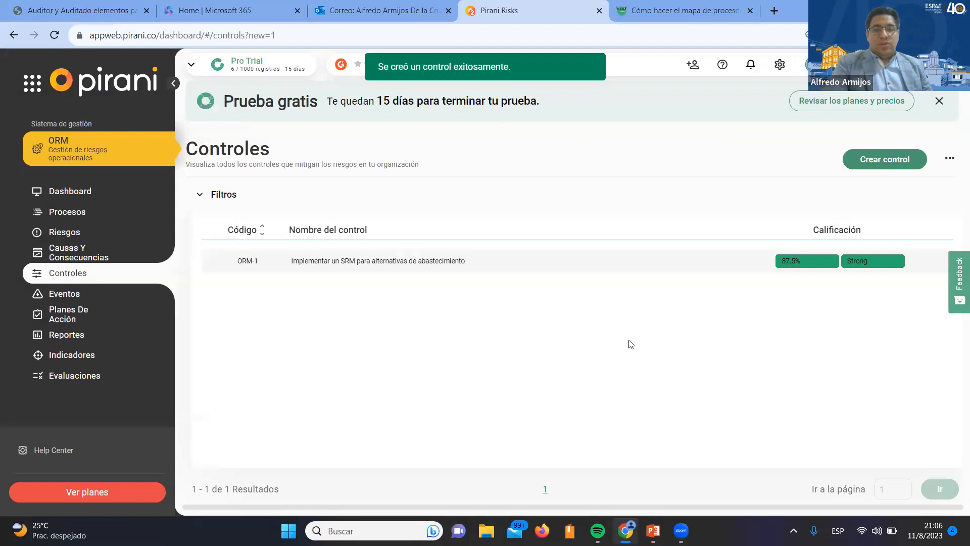
# - Select the ORM-1 row in Controles and open it with Ver más in Editar control
pyautogui.click(463, 270)
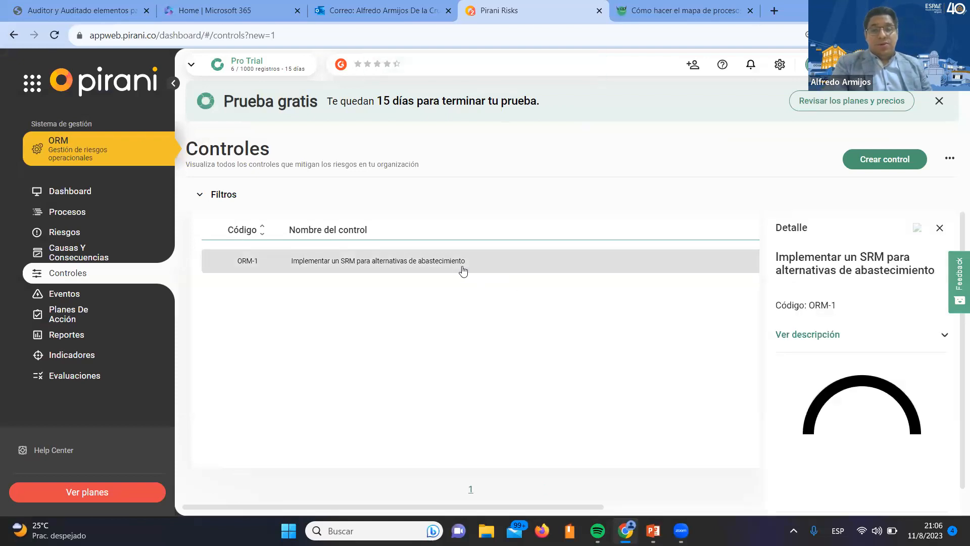
pyautogui.click(901, 312)
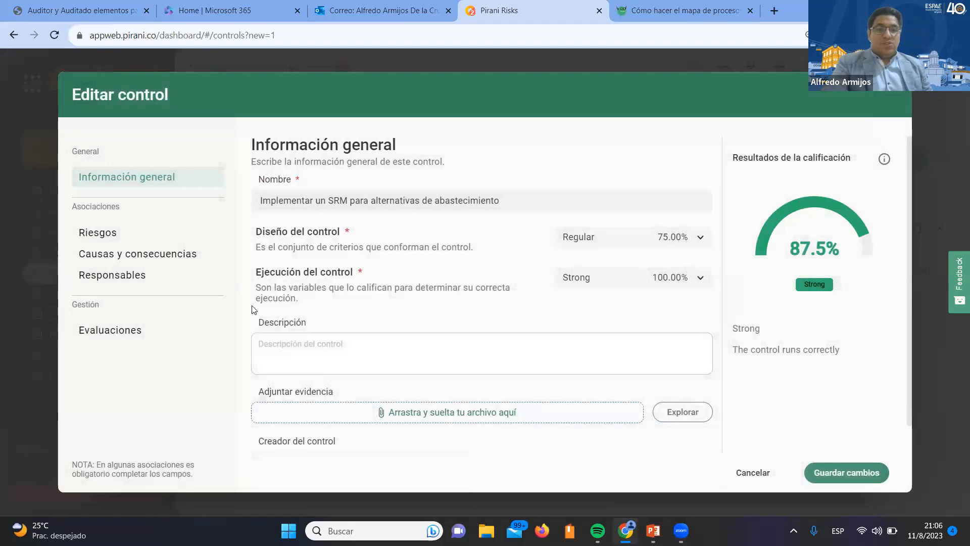
# - Link risk ORM-1 to the control under Riesgos and save the changes
pyautogui.click(113, 235)
pyautogui.click(309, 187)
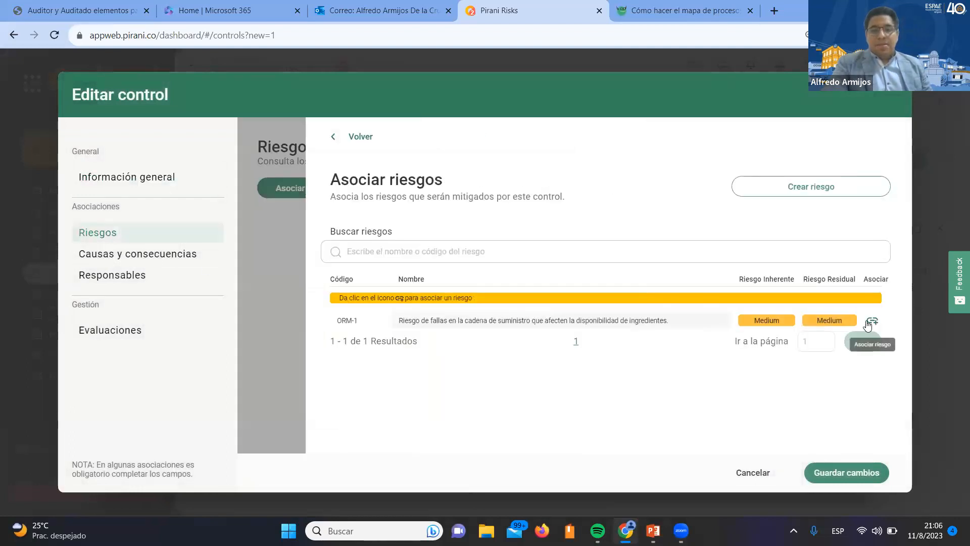
pyautogui.click(873, 321)
pyautogui.click(883, 472)
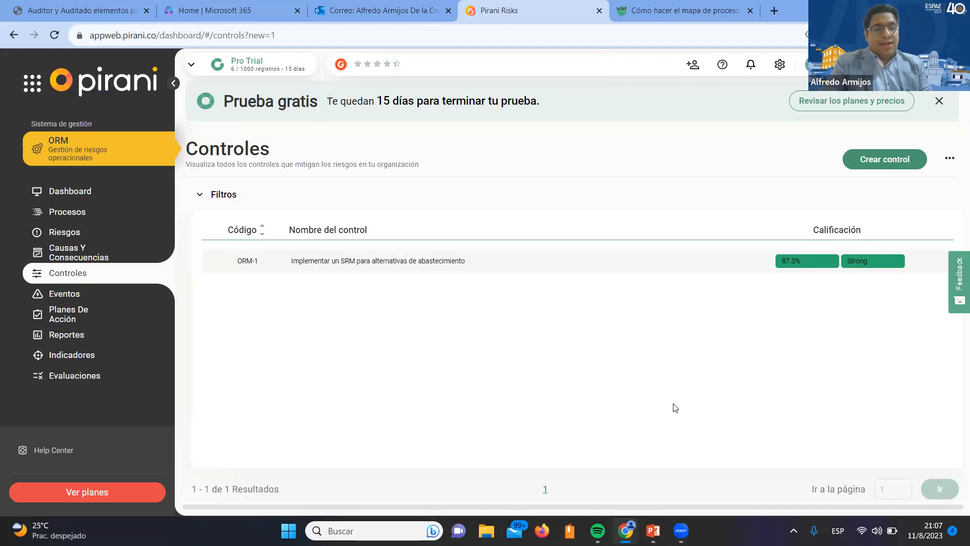
# - Switch from the module menu to Auditorías
pyautogui.click(34, 87)
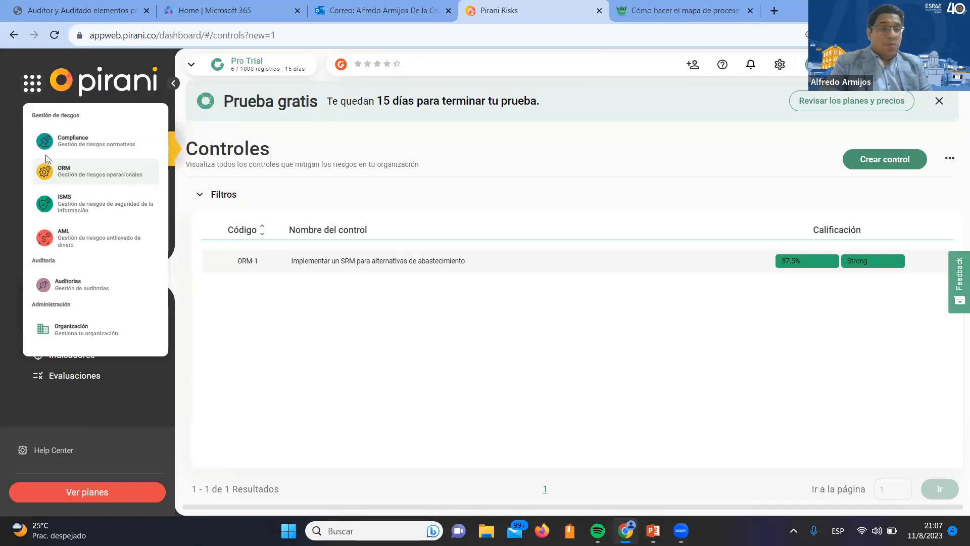
pyautogui.click(90, 279)
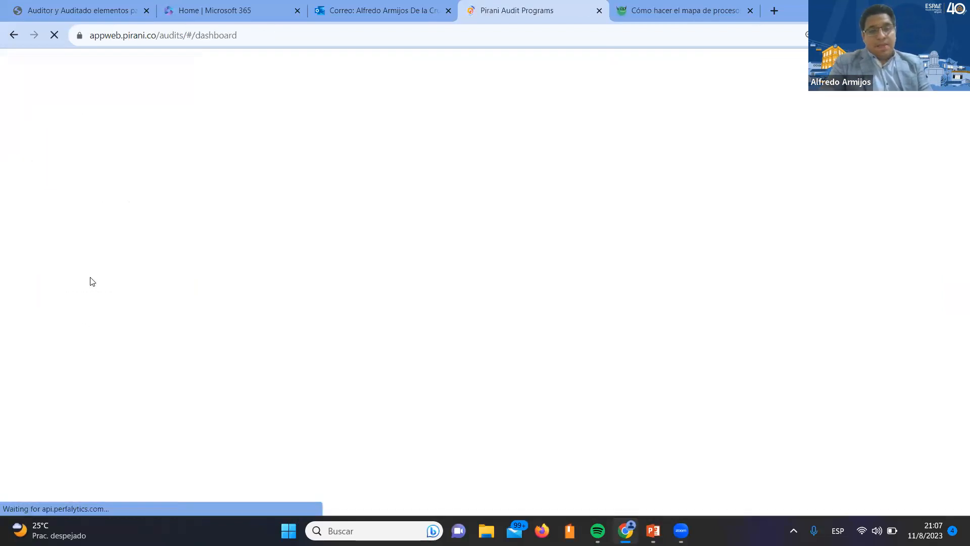
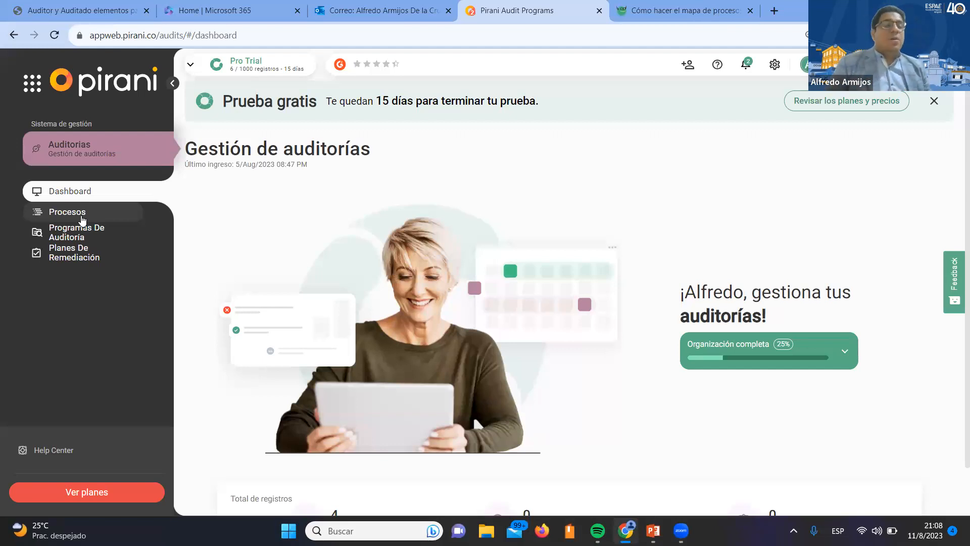
# - Go from the Procesos list to the empty Programas de auditoría page
pyautogui.click(82, 220)
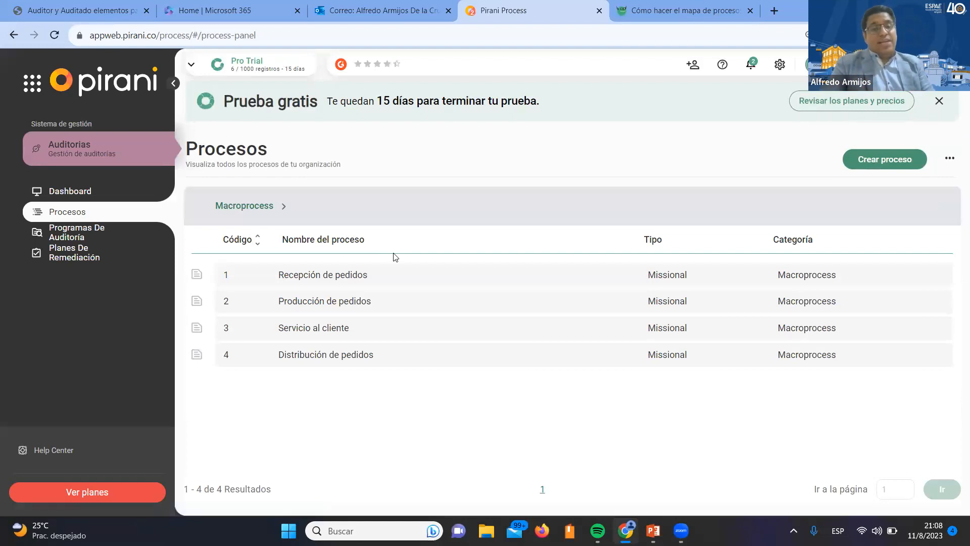
pyautogui.click(91, 237)
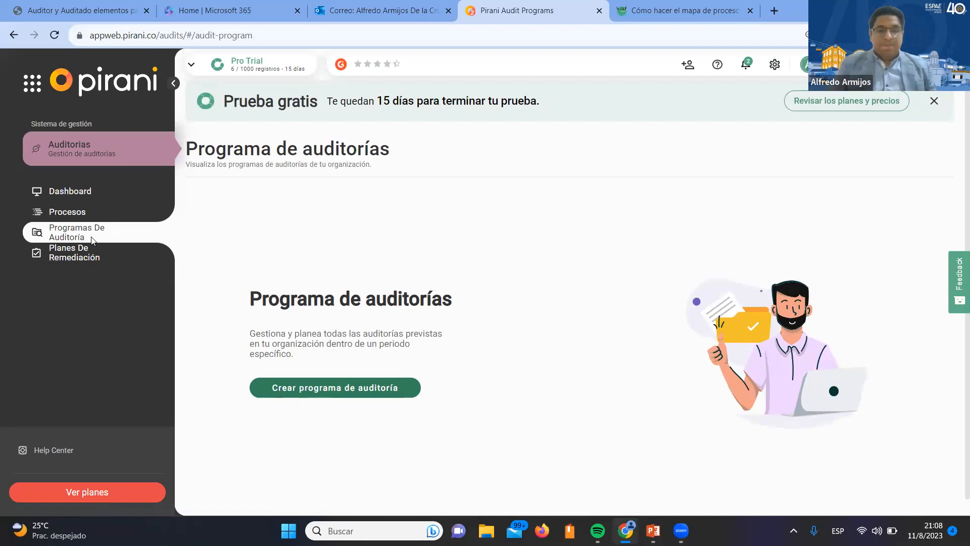
# - Start a new audit program with Crear programa de auditoría to reach the Información general form
pyautogui.click(330, 395)
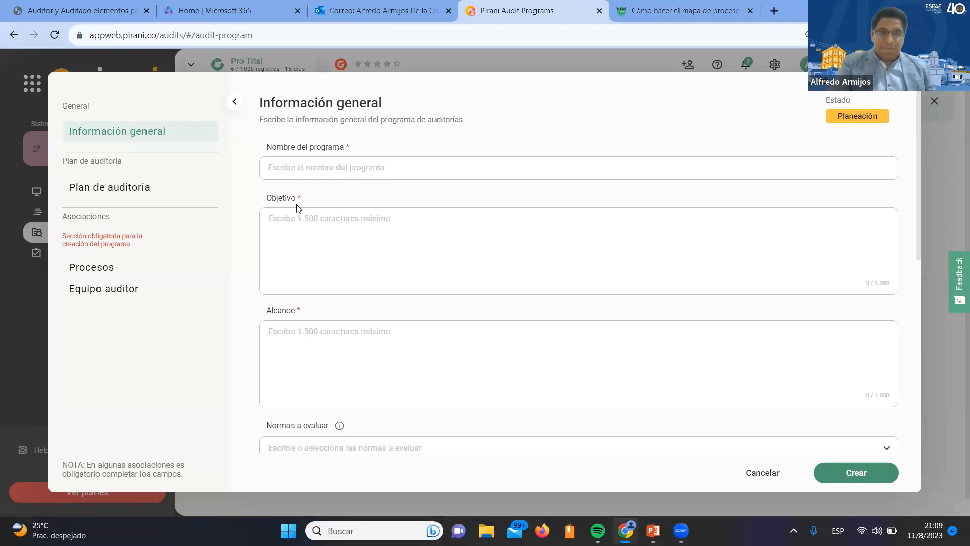
# - Name the audit program 'Programa de Auditoría Financiera de Pizzas Inc.'
pyautogui.click(332, 174)
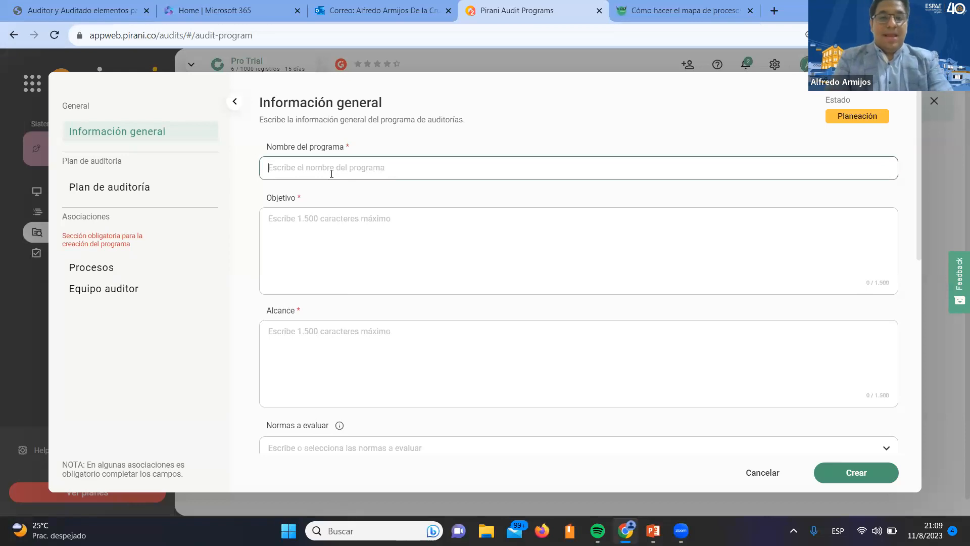
pyautogui.press('capslock')
pyautogui.write('P')
pyautogui.press('capslock')
pyautogui.write('rograma de Auditoría')
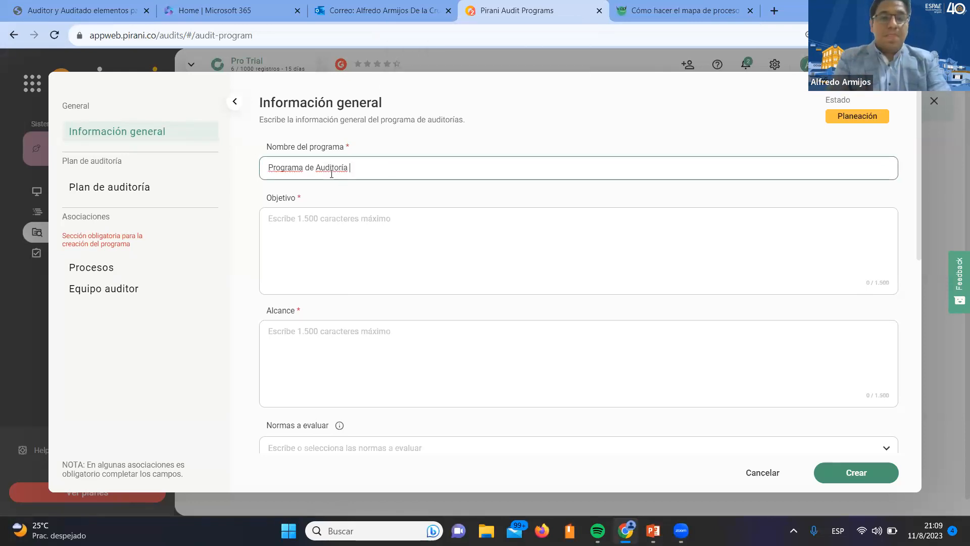
pyautogui.press('capslock')
pyautogui.write('F')
pyautogui.press('capslock')
pyautogui.write('inanciera')
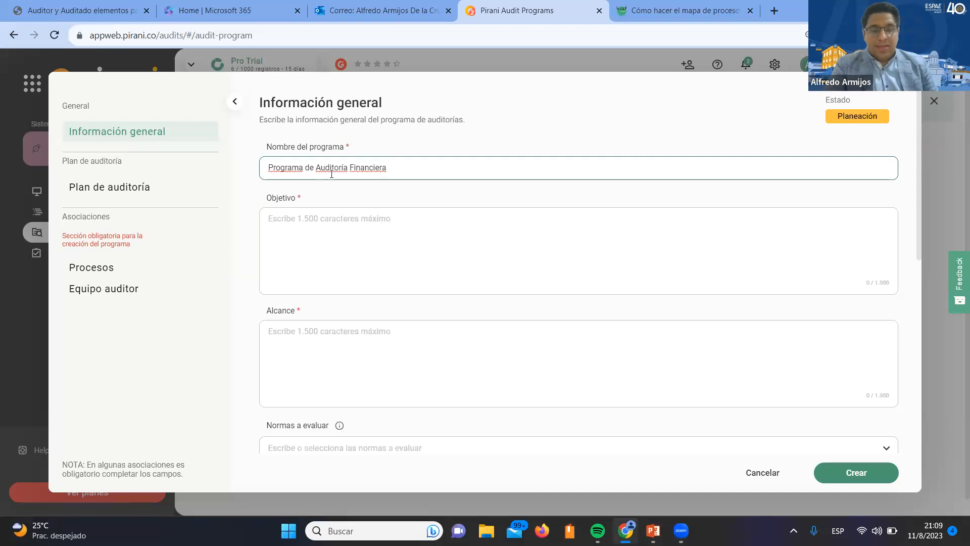
pyautogui.write(' de')
pyautogui.press('capslock')
pyautogui.write('P')
pyautogui.press('capslock')
pyautogui.write('izz')
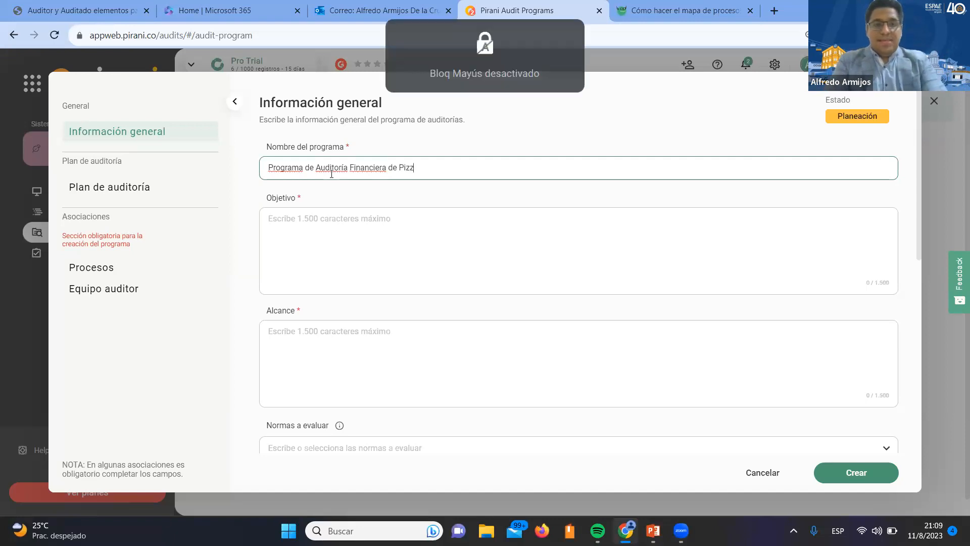
pyautogui.write('as Inc.')
# - Set the objective to evaluating the reasonableness and veracity of the 2022-2023 financial statements
pyautogui.click(340, 255)
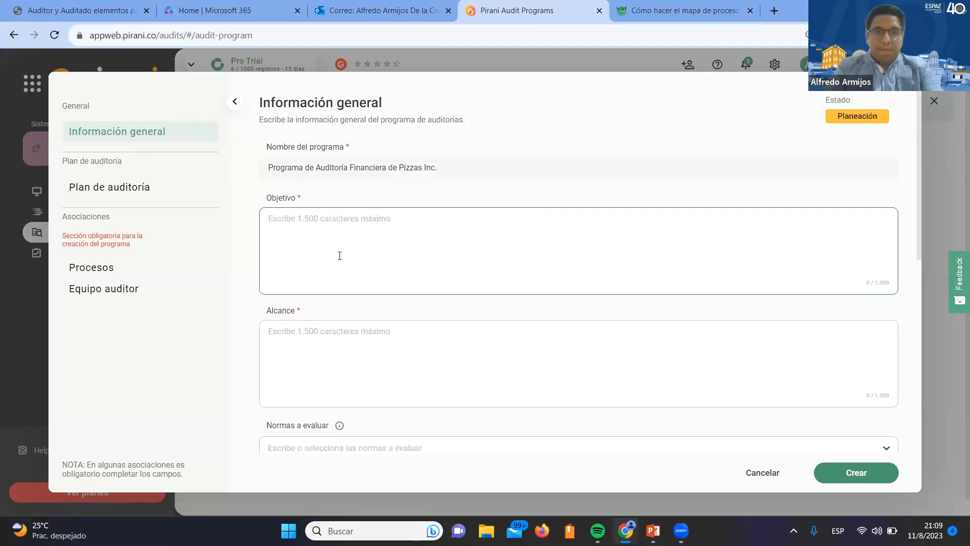
pyautogui.press('capslock')
pyautogui.write('E')
pyautogui.press('capslock')
pyautogui.write('va')
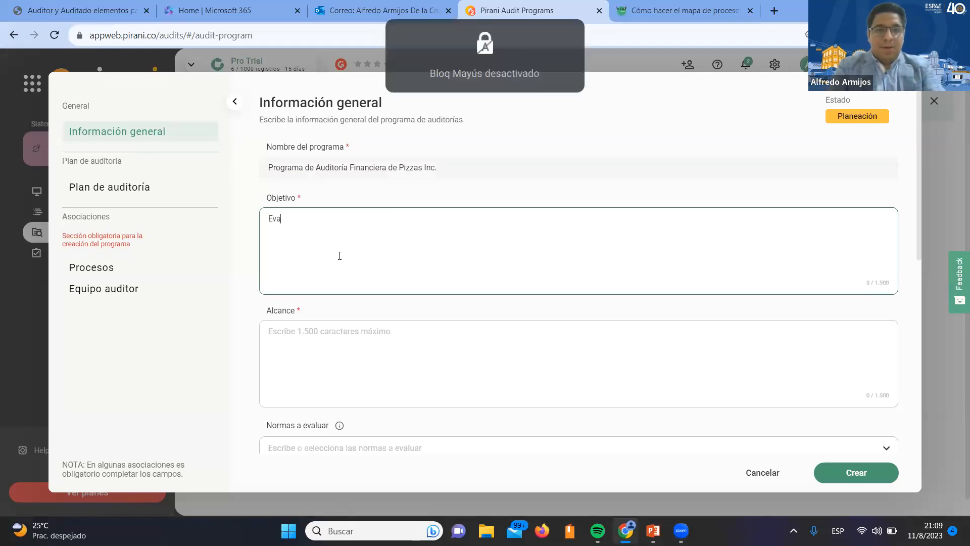
pyautogui.write('luar la raza')
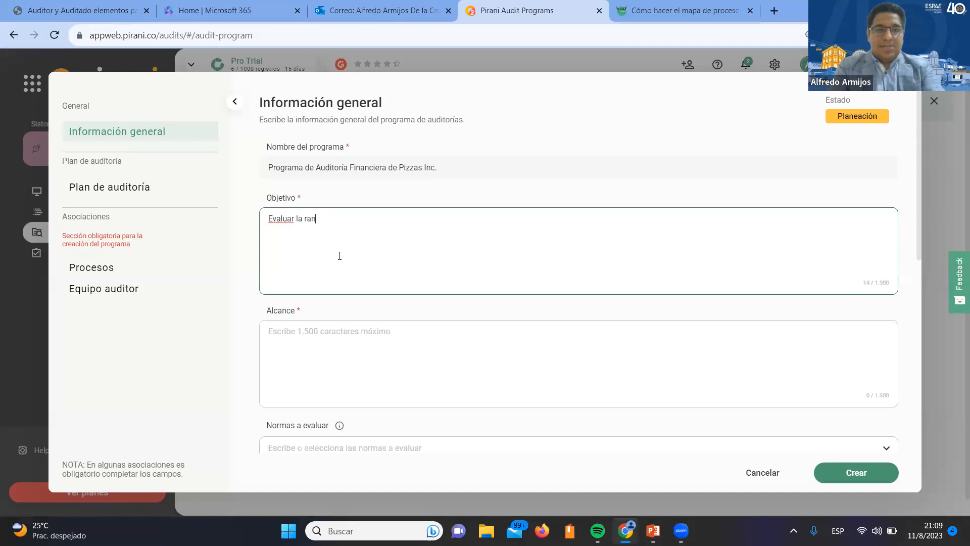
pyautogui.write('onabilidad de los es')
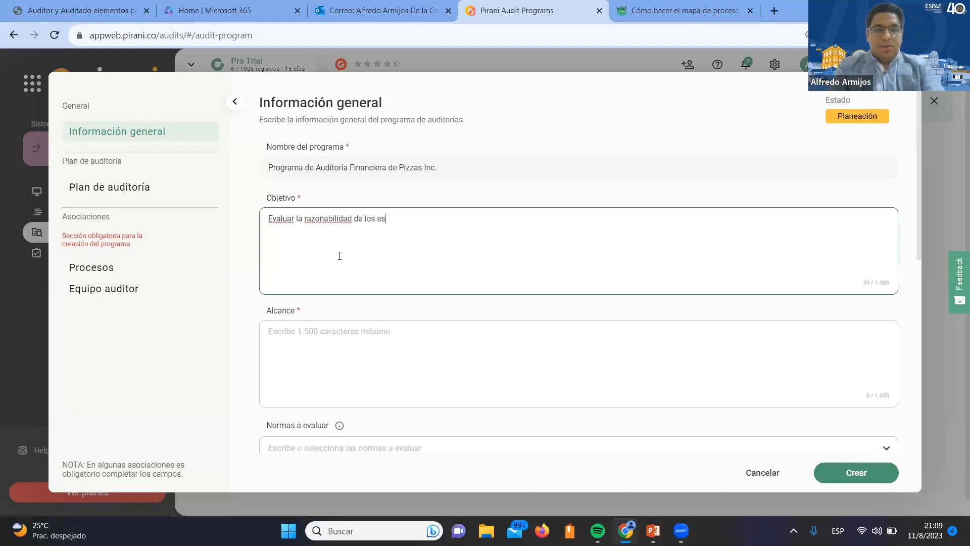
pyautogui.write('tados financieros')
pyautogui.click(354, 219)
pyautogui.write('y vera')
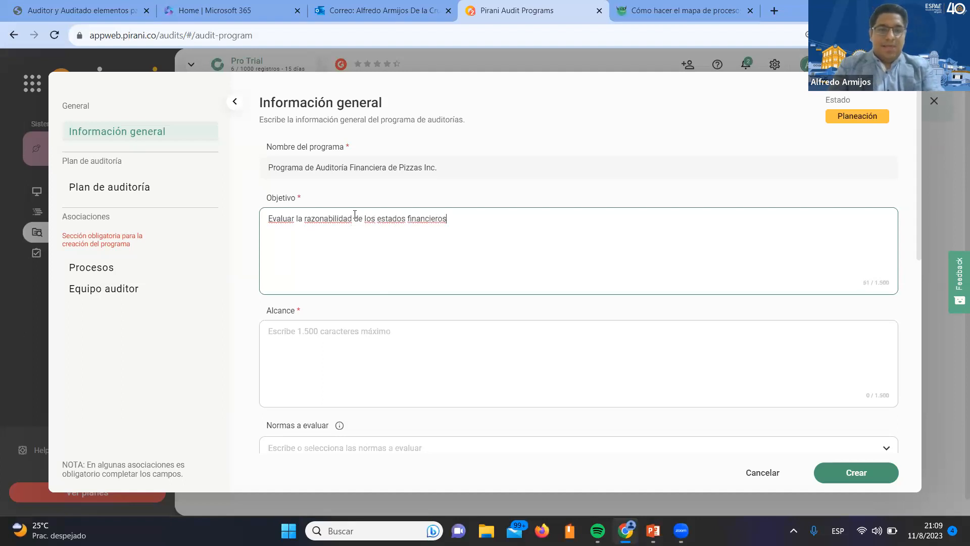
pyautogui.write('cidad')
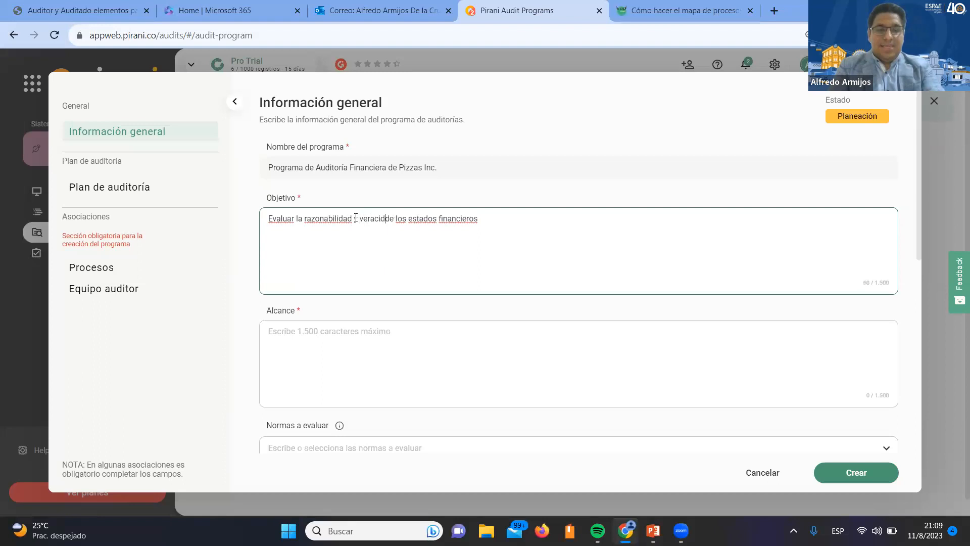
pyautogui.click(517, 220)
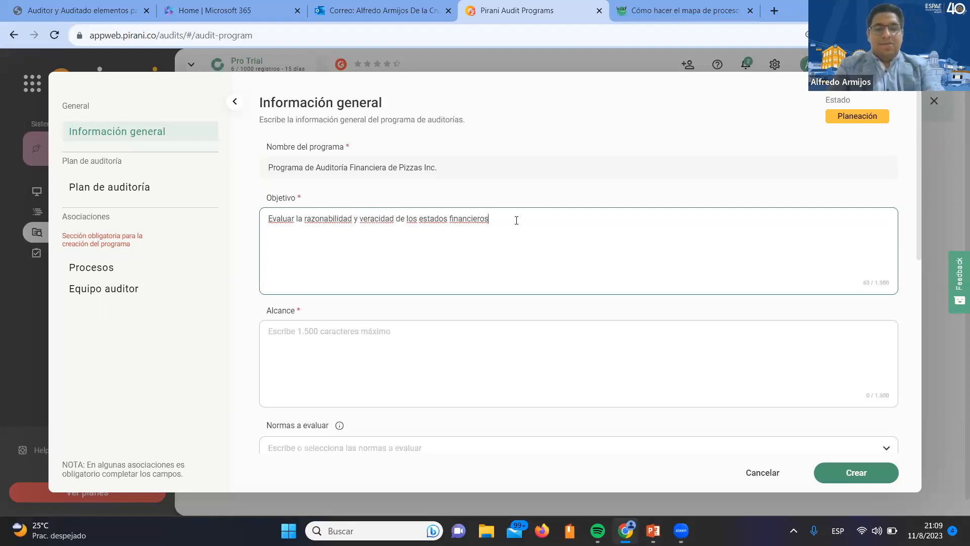
pyautogui.write('reportados ')
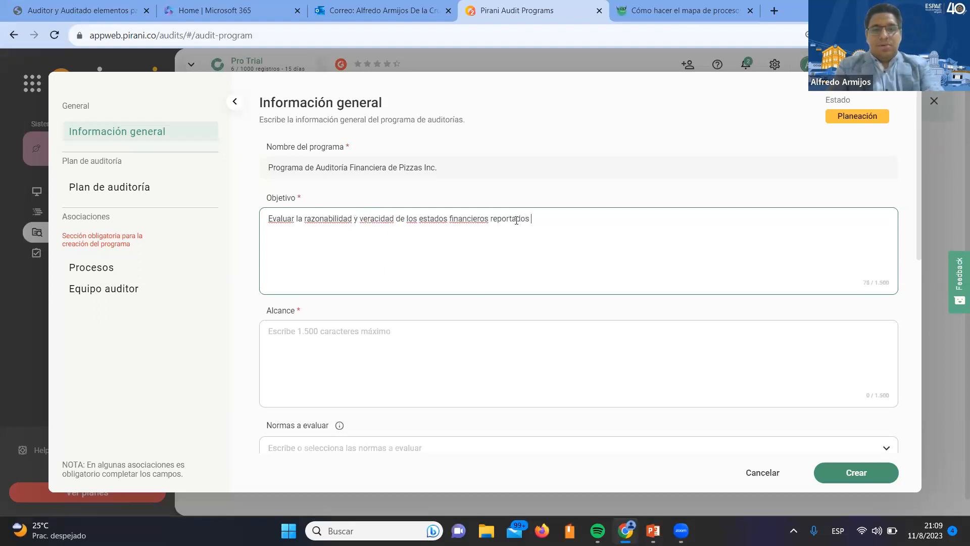
pyautogui.write('por la organización dura')
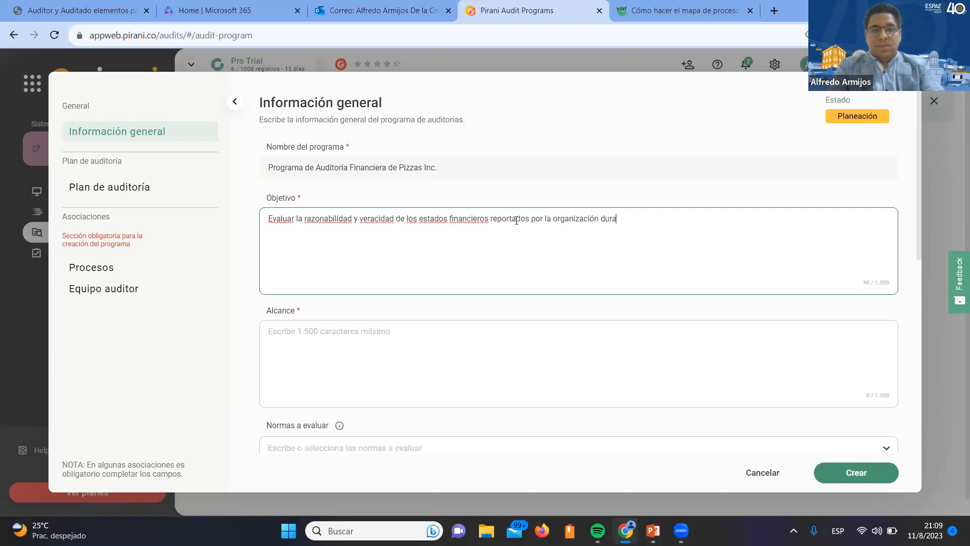
pyautogui.write('nte el período 2022-')
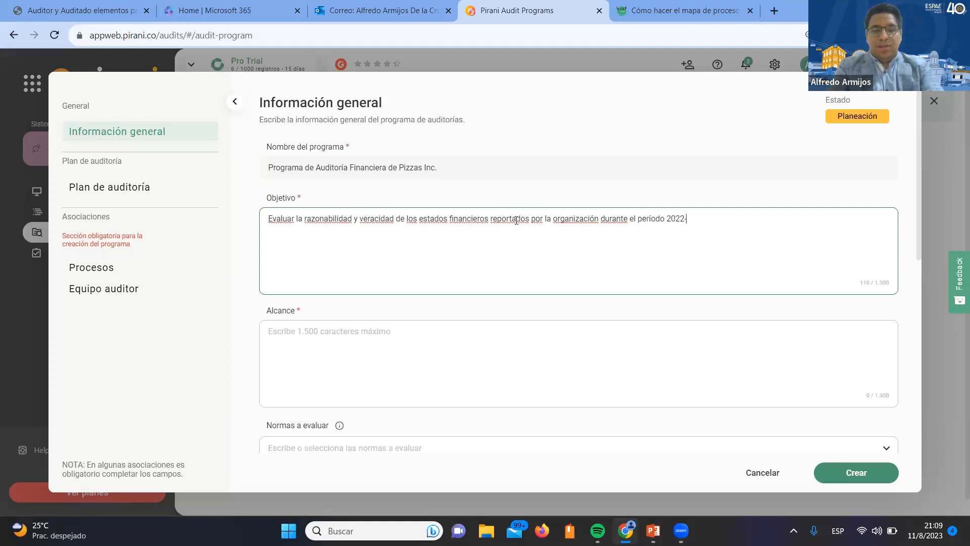
pyautogui.write('2023.')
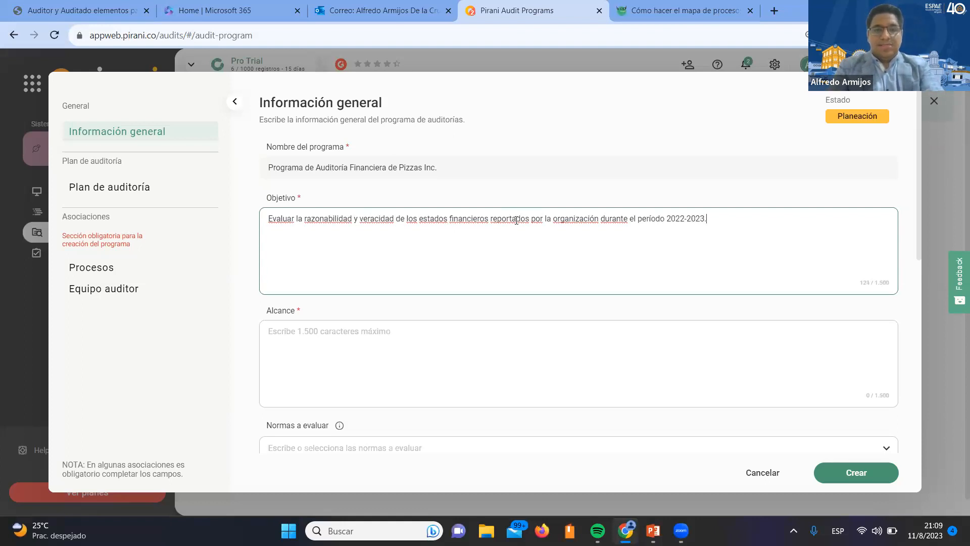
pyautogui.click(444, 340)
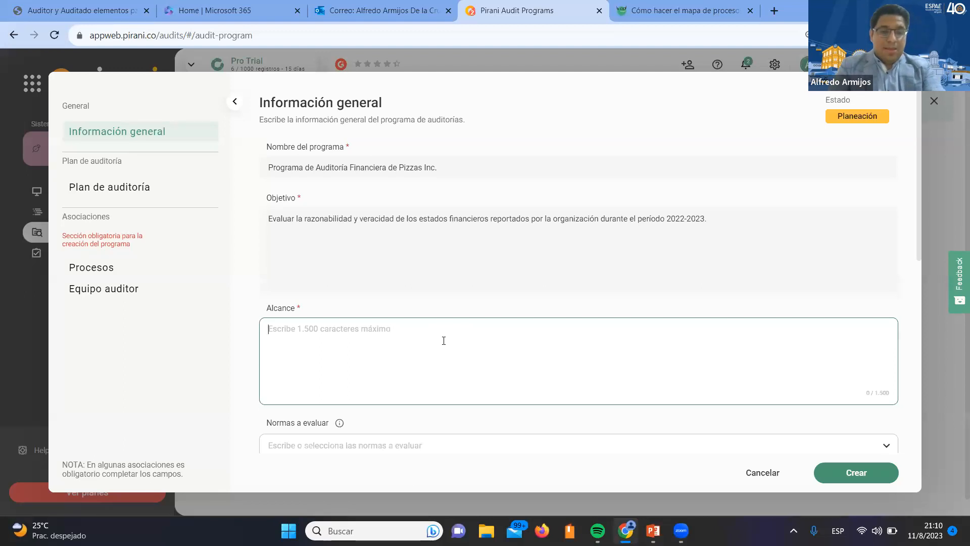
# - Write the scope covering sales, production, payment and accounting cycles 'dentro de la auditoría financiera.'
pyautogui.press('capslock')
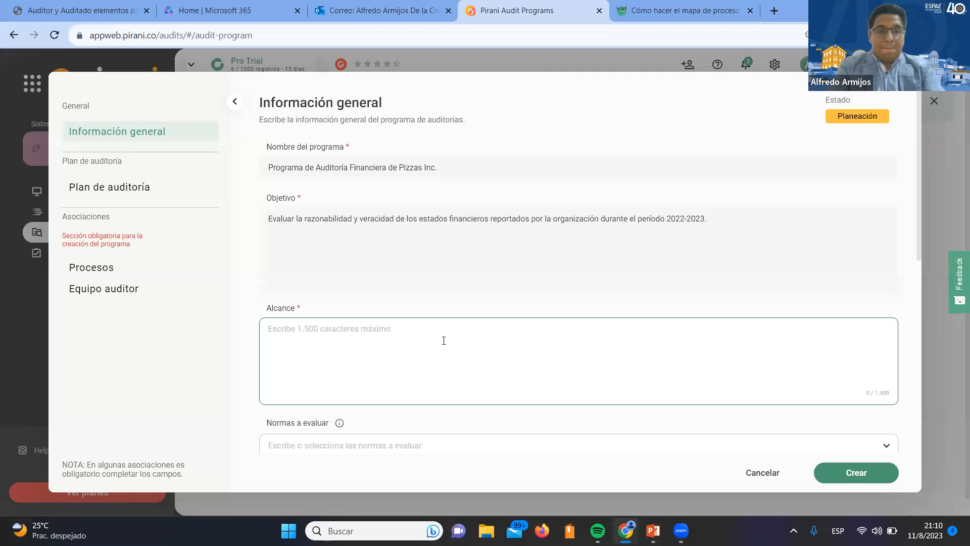
pyautogui.write('L')
pyautogui.press('capslock')
pyautogui.write('a evaluaci´p')
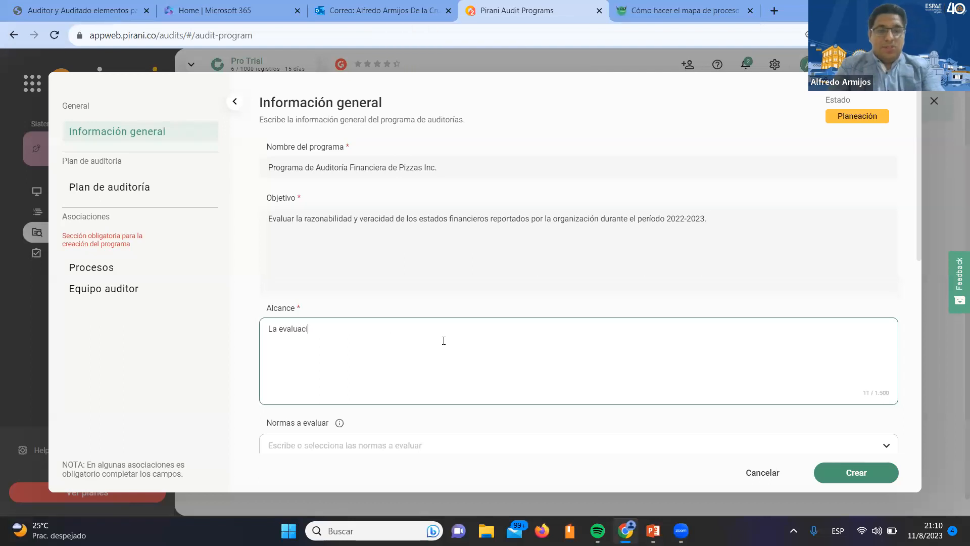
pyautogui.press('BackSpace')
pyautogui.press('BackSpace')
pyautogui.write('ón de los ')
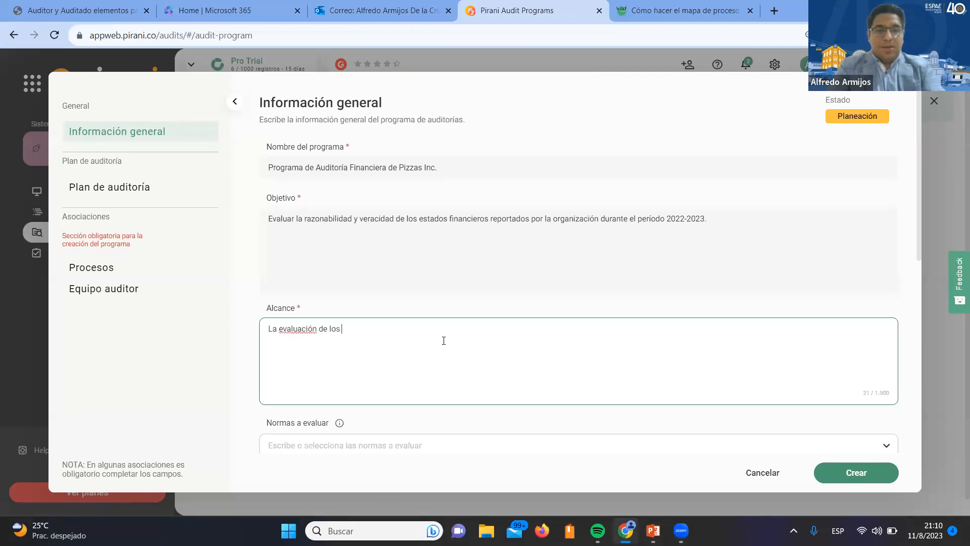
pyautogui.write('ciclos transaccionales de ventas, ')
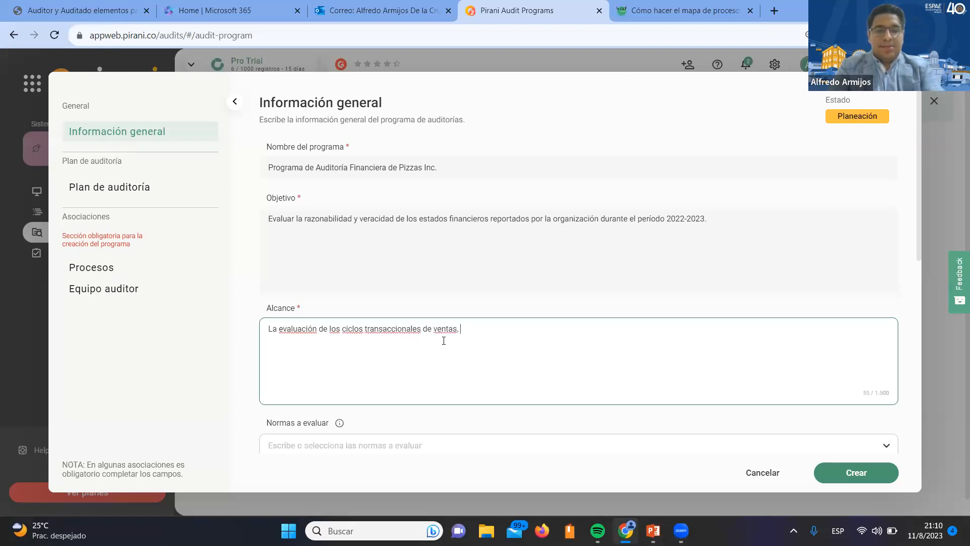
pyautogui.write('producción, pagos,')
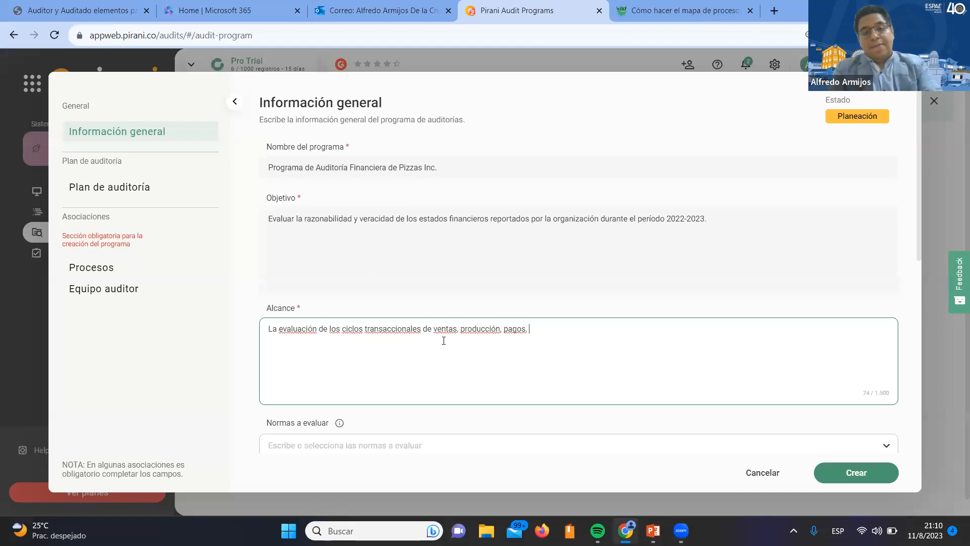
pyautogui.write('contables, entre otros elementos a')
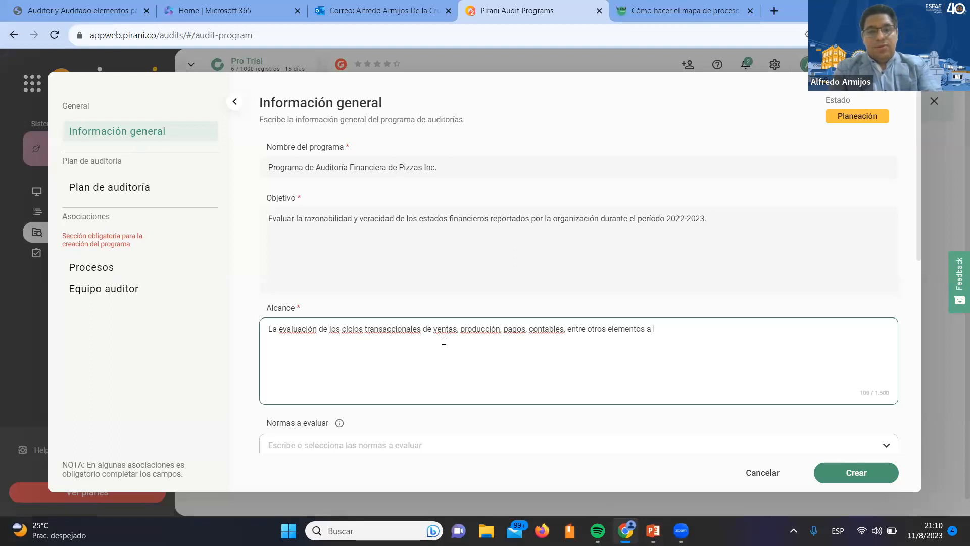
pyautogui.press('BackSpace')
pyautogui.write('que formen ')
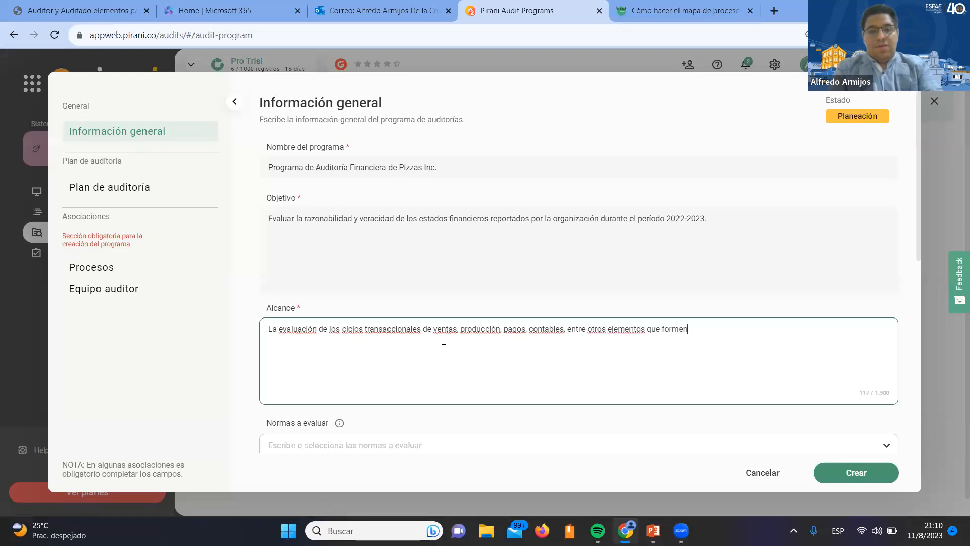
pyautogui.write('parte de')
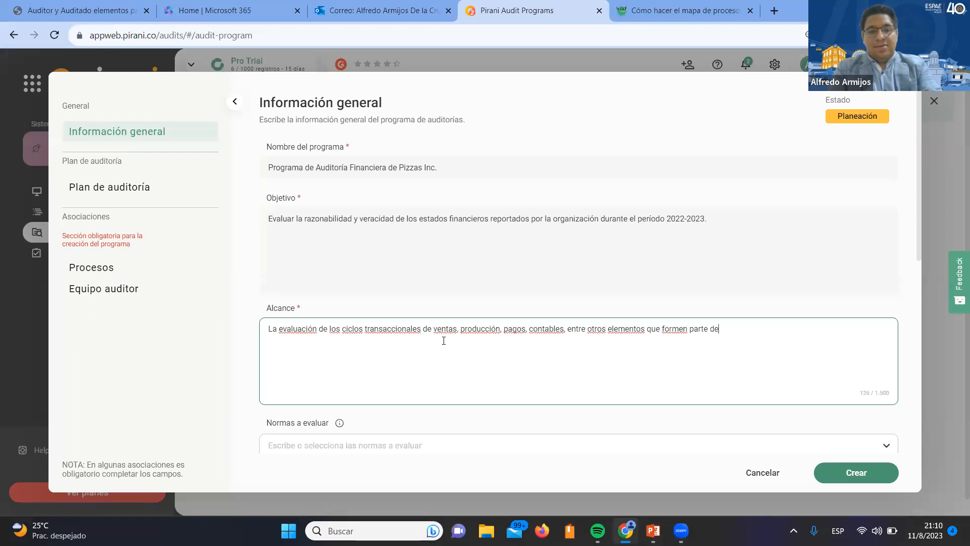
pyautogui.write(' las consideraciones a ')
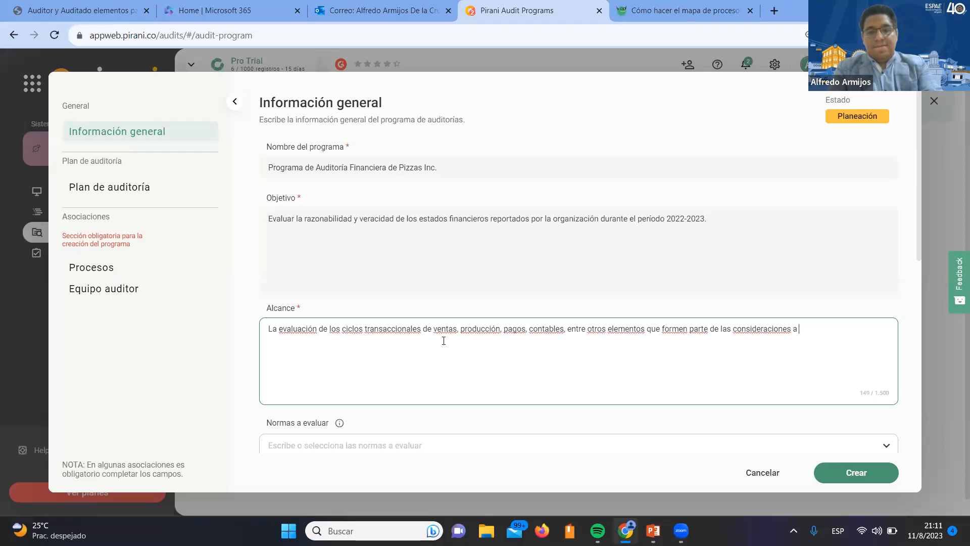
pyautogui.write('implementar como parte')
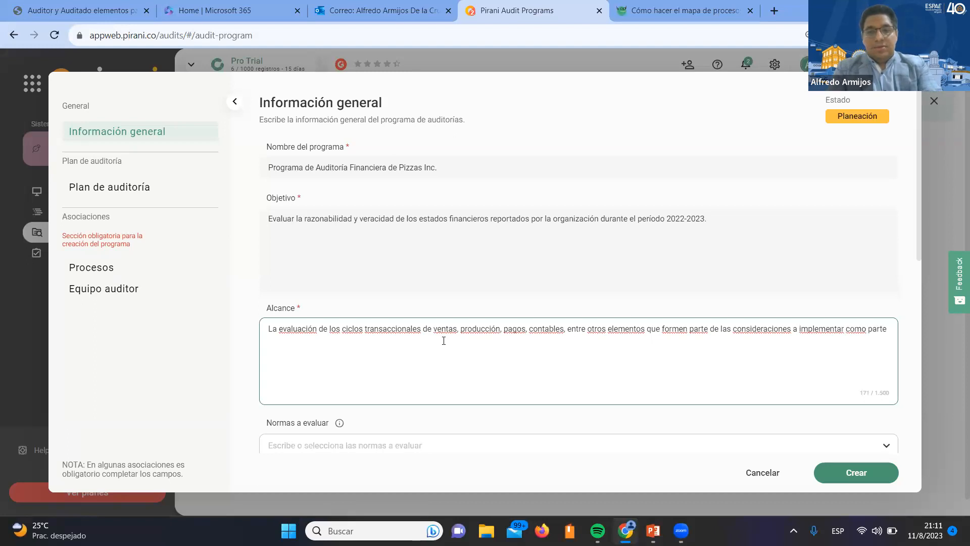
pyautogui.press('BackSpace')
pyautogui.press('BackSpace')
pyautogui.press('BackSpace')
pyautogui.press('BackSpace')
pyautogui.press('BackSpace')
pyautogui.press('BackSpace')
pyautogui.press('BackSpace')
pyautogui.press('BackSpace')
pyautogui.press('BackSpace')
pyautogui.press('BackSpace')
pyautogui.write('dentro de la audito')
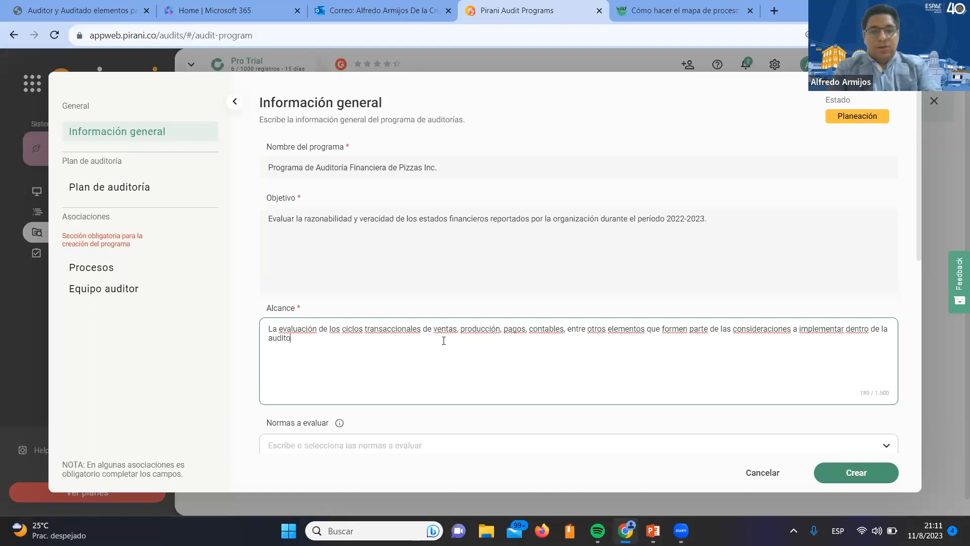
pyautogui.write('ría financiera.')
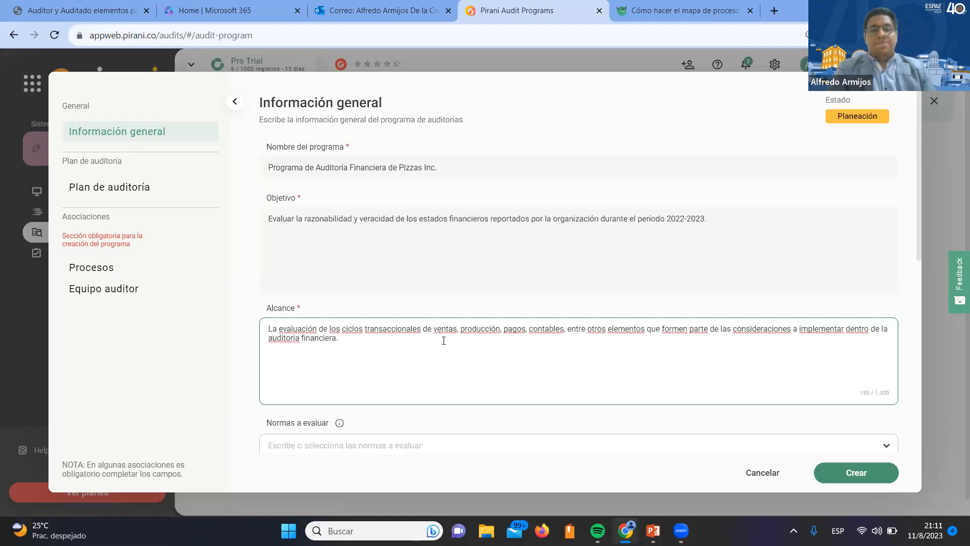
pyautogui.moveTo(921, 249); pyautogui.dragTo(921, 290)
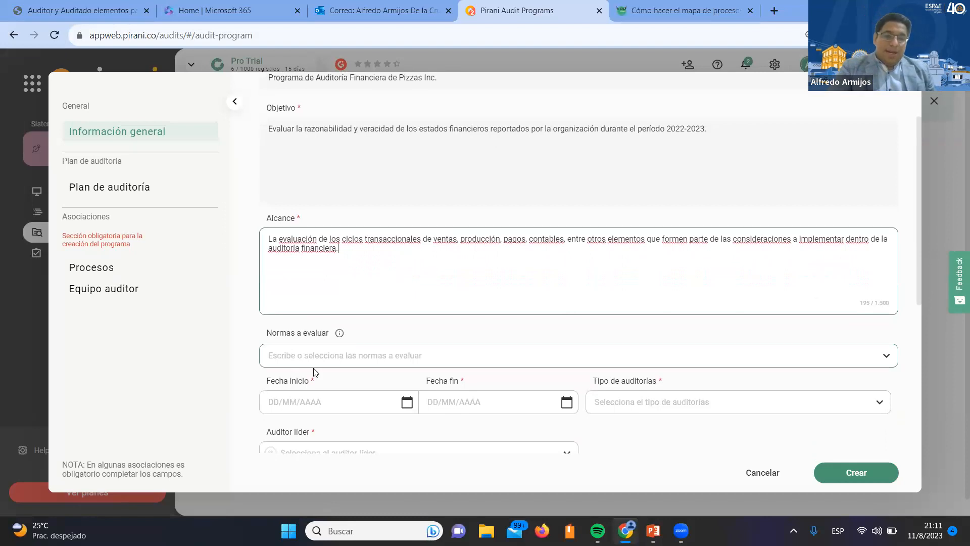
# - Add 'Normas Internacionales de Información Financiera' as a standard to evaluate
pyautogui.click(316, 356)
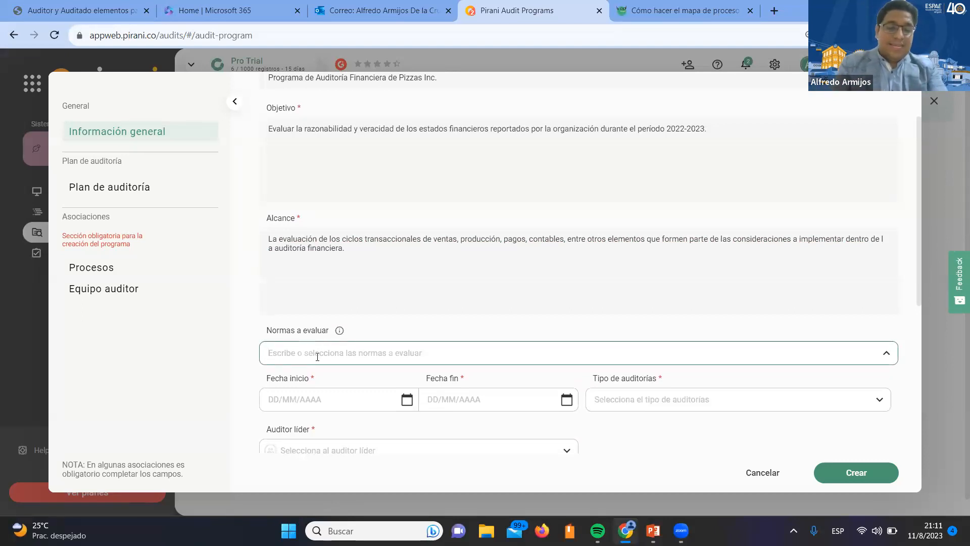
pyautogui.press('capslock')
pyautogui.write('Normas Internacionales de')
pyautogui.press('capslock')
pyautogui.write('I')
pyautogui.press('capslock')
pyautogui.write('nformac')
pyautogui.write('F')
pyautogui.press('capslock')
pyautogui.write('inanciera')
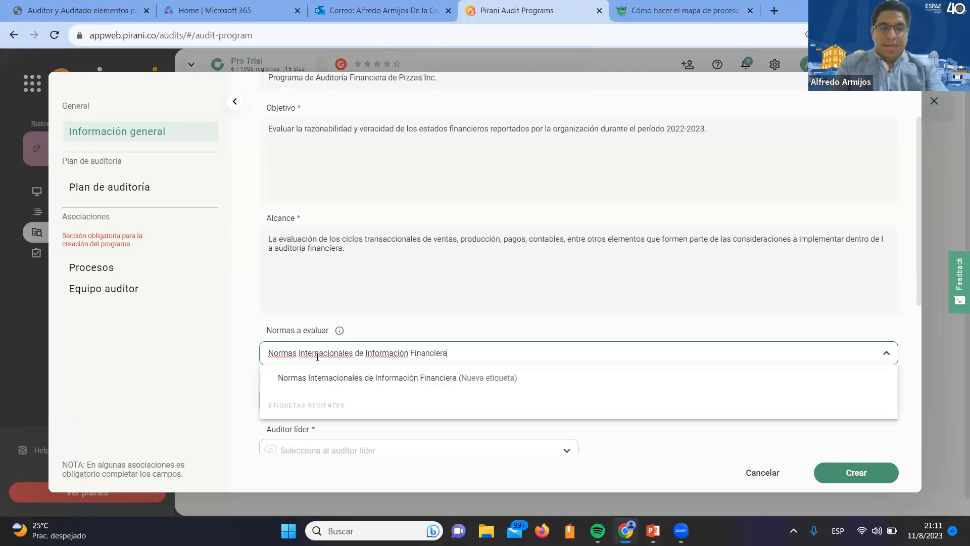
pyautogui.press('Return')
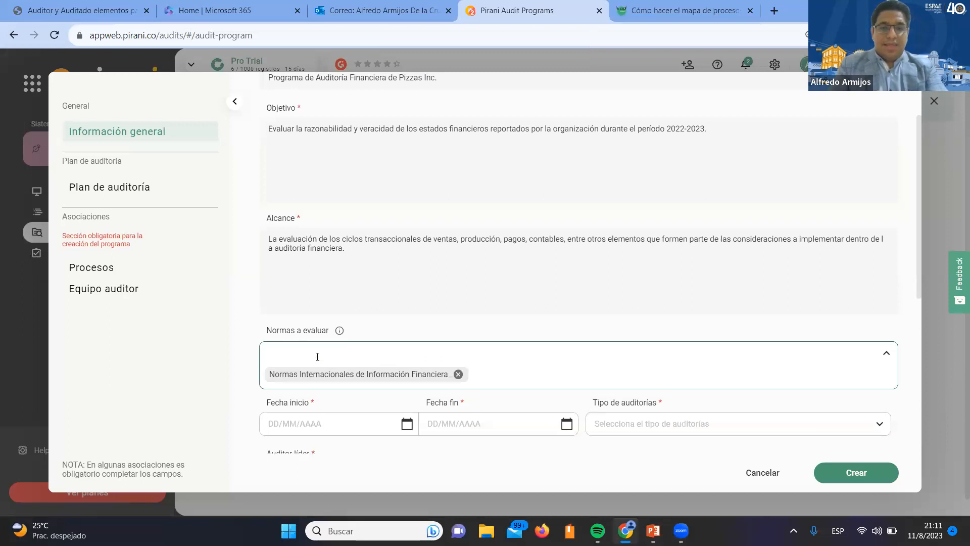
# - Add 'Normas Internacionales de Auditoría y Aseguramiento' as the second standard
pyautogui.press('capslock')
pyautogui.write('N')
pyautogui.press('capslock')
pyautogui.write('ormas ')
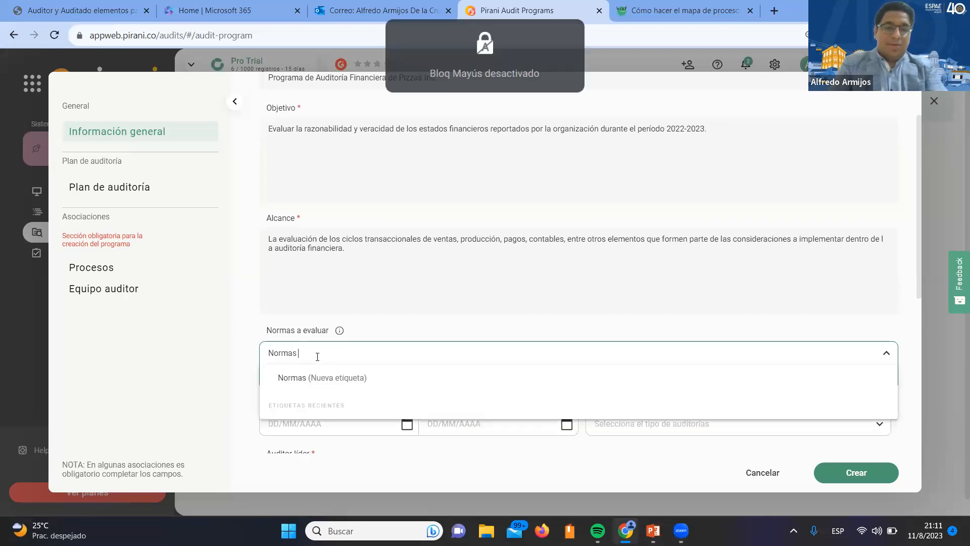
pyautogui.write('Internacionales de')
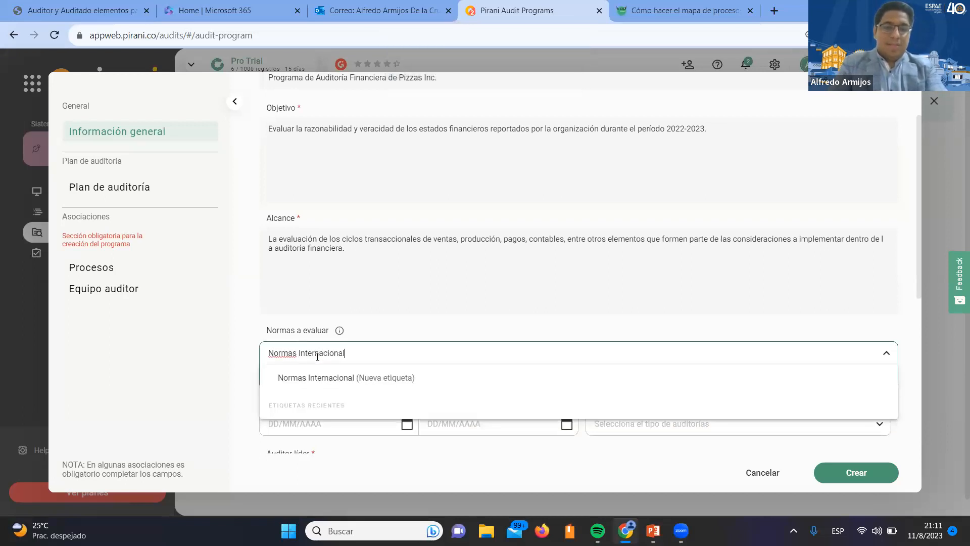
pyautogui.press('capslock')
pyautogui.write('AU')
pyautogui.press('capslock')
pyautogui.write('di')
pyautogui.press('BackSpace')
pyautogui.press('BackSpace')
pyautogui.press('BackSpace')
pyautogui.write('uditorúa')
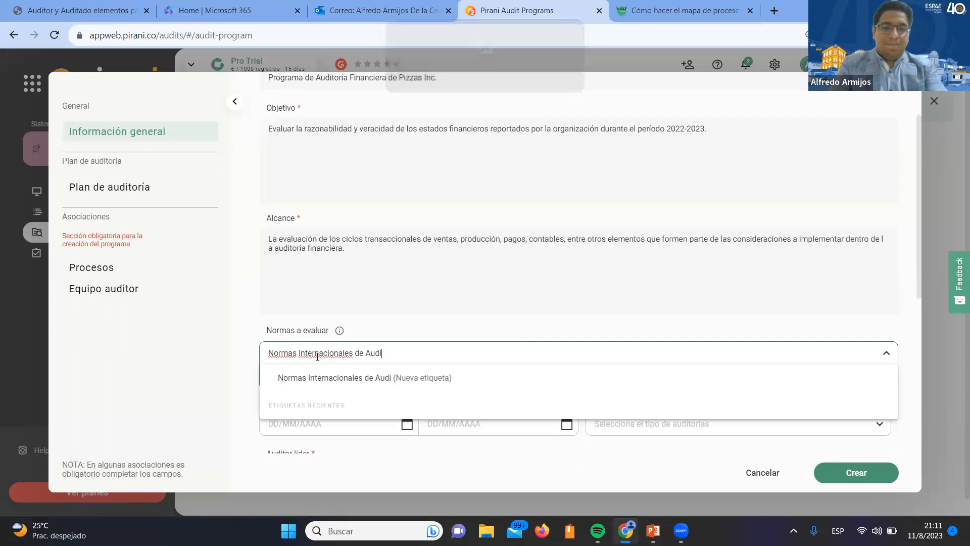
pyautogui.press('BackSpace')
pyautogui.press('BackSpace')
pyautogui.write('í y')
pyautogui.press('BackSpace')
pyautogui.press('BackSpace')
pyautogui.write('a y')
pyautogui.press('capslock')
pyautogui.write('A')
pyautogui.press('capslock')
pyautogui.write('seguramiento')
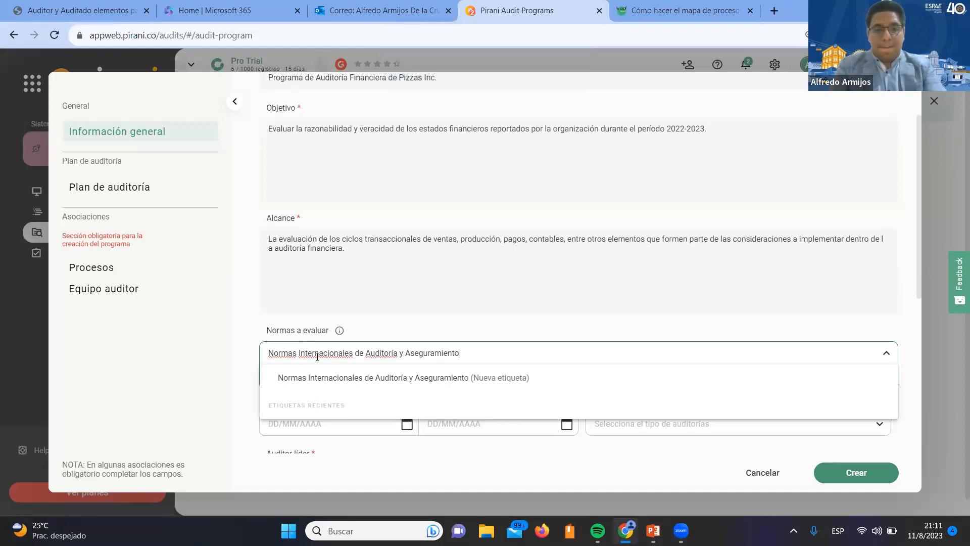
pyautogui.press('Return')
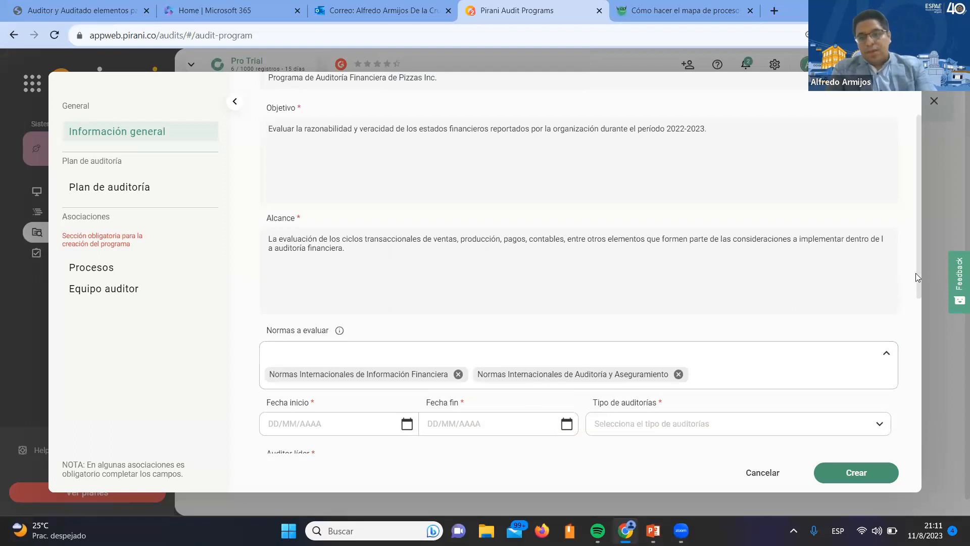
pyautogui.moveTo(920, 275); pyautogui.dragTo(924, 301)
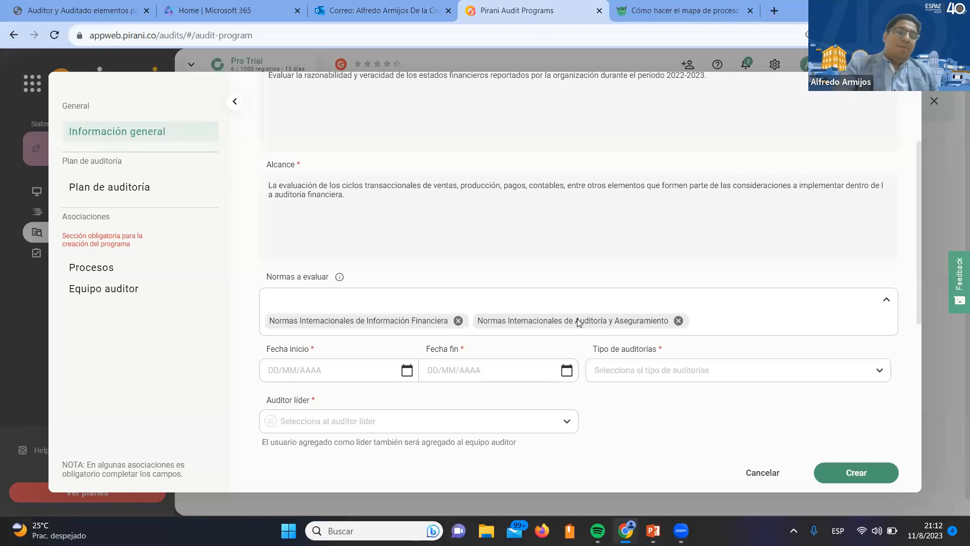
# - Set the program dates from 14/08/2023 to 31/08/2023
pyautogui.click(407, 376)
pyautogui.click(342, 379)
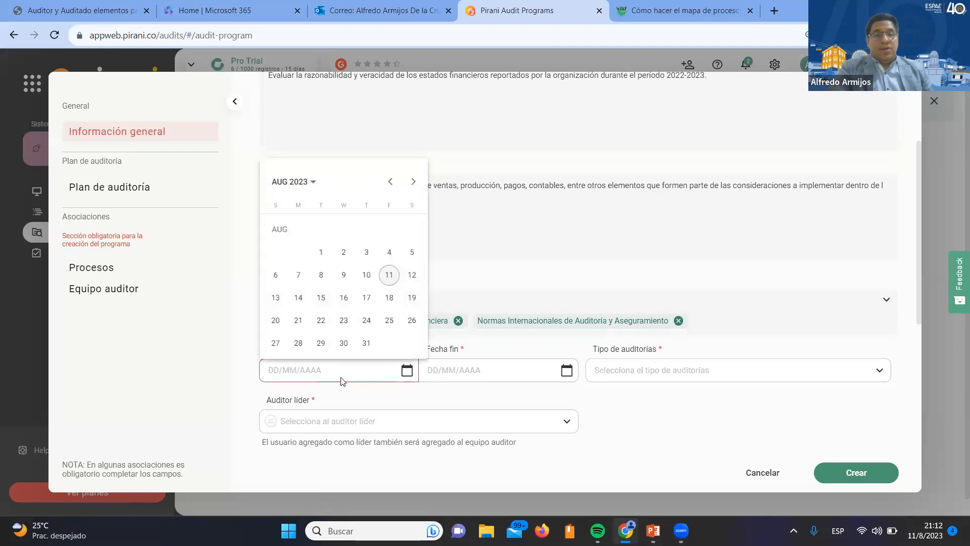
pyautogui.click(300, 307)
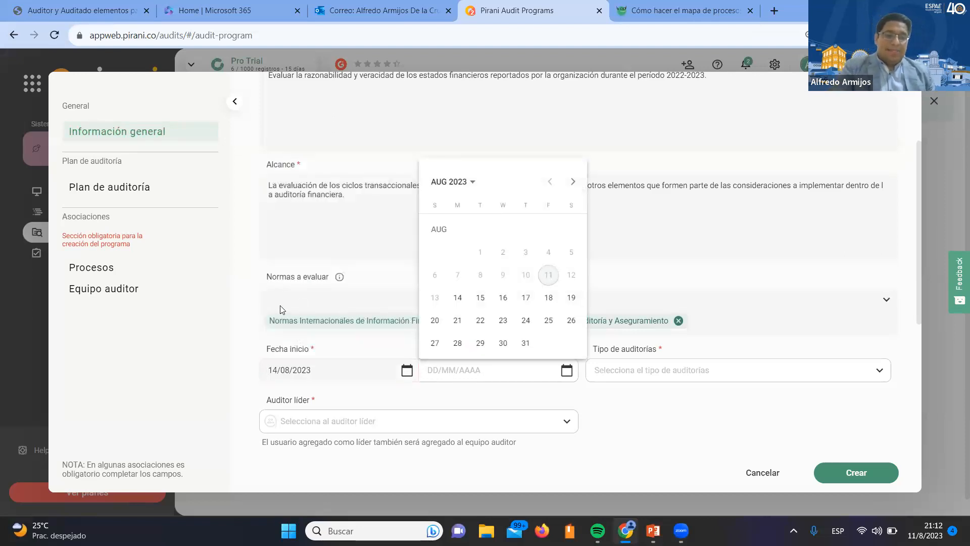
pyautogui.click(227, 340)
pyautogui.click(507, 369)
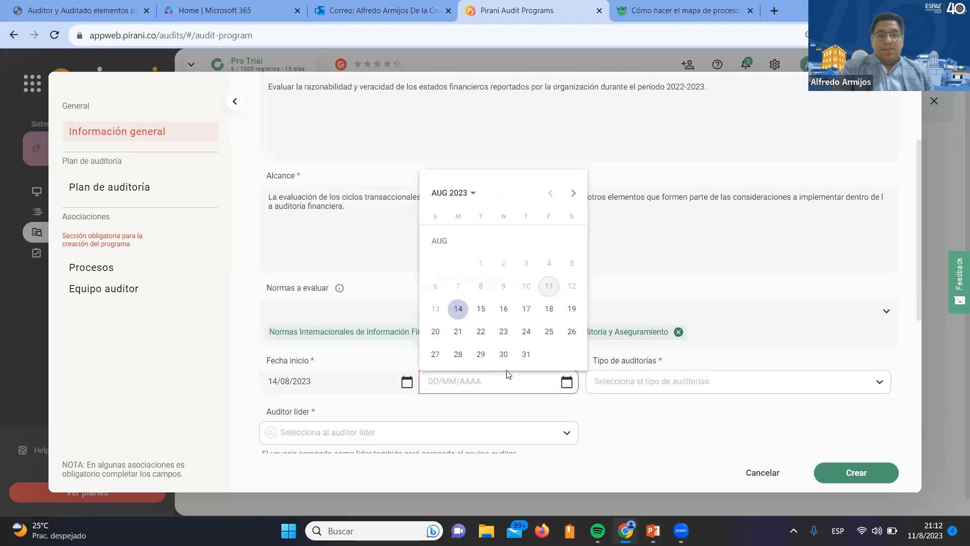
pyautogui.click(526, 354)
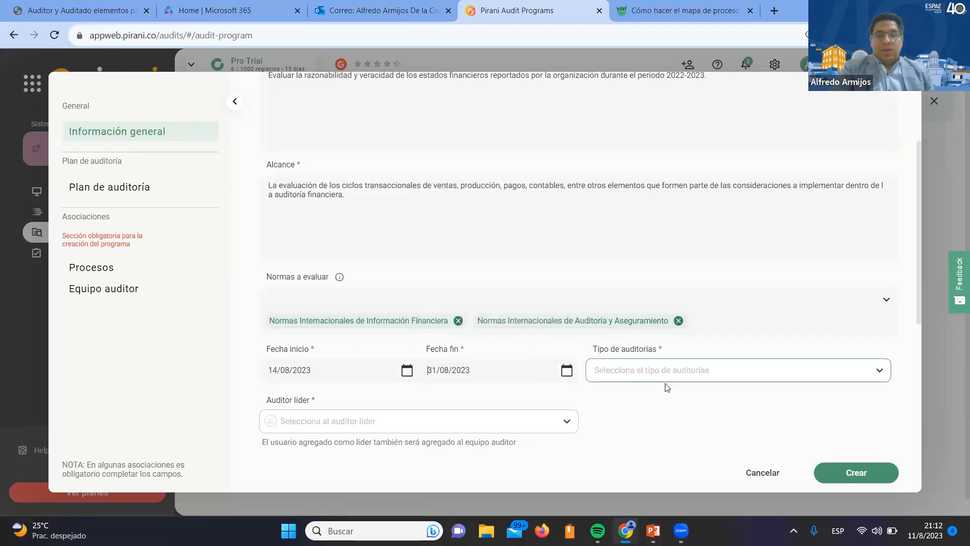
# - Choose Segunda parte as the audit type
pyautogui.click(878, 371)
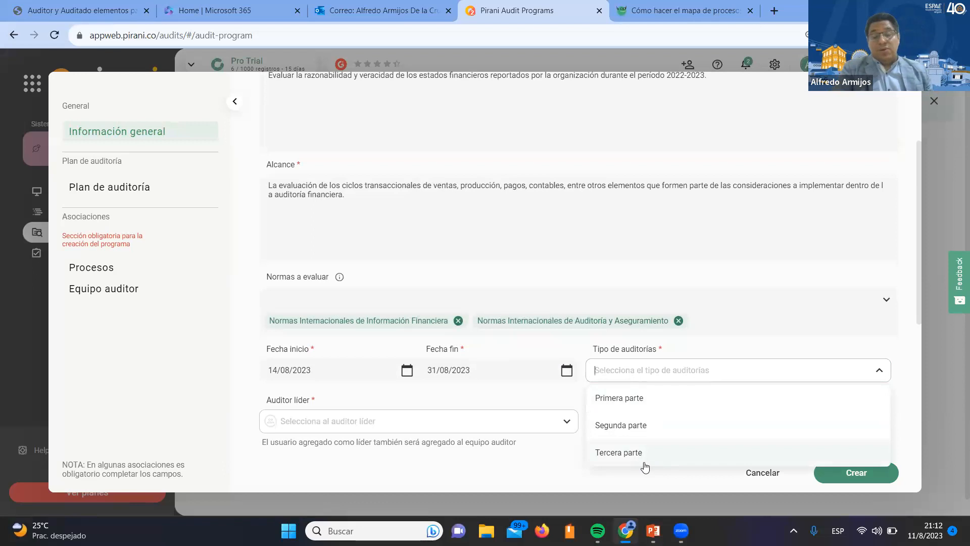
pyautogui.click(645, 432)
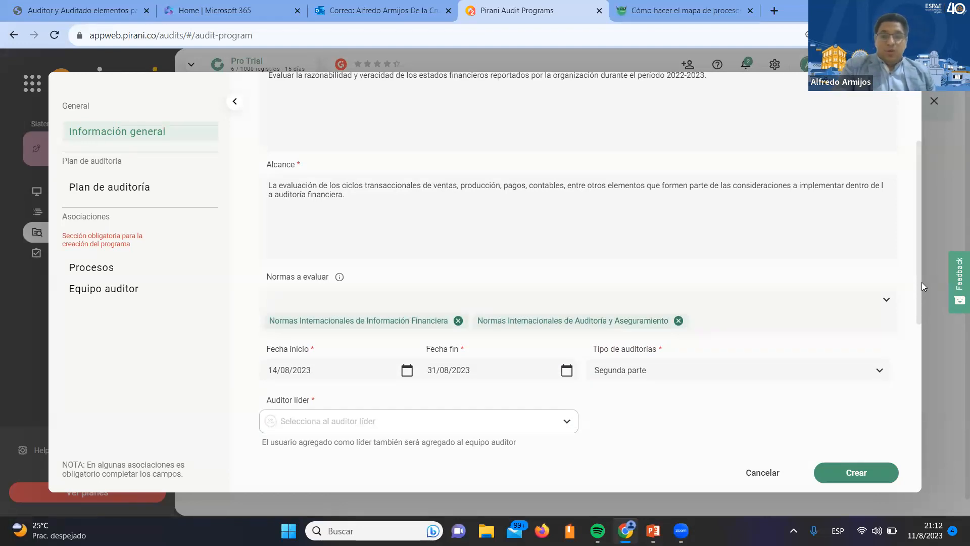
pyautogui.moveTo(919, 281); pyautogui.dragTo(920, 329)
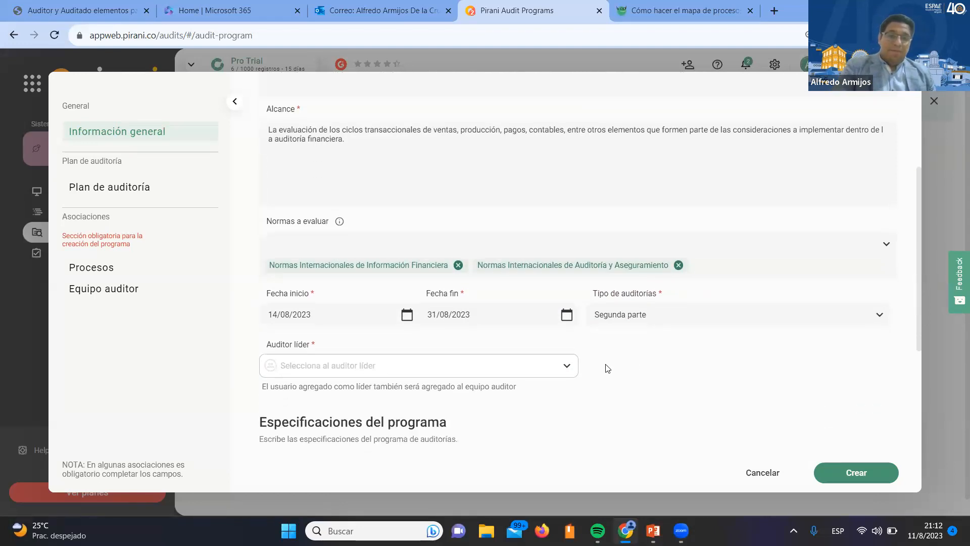
# - Select the only listed user as Auditor líder
pyautogui.click(576, 366)
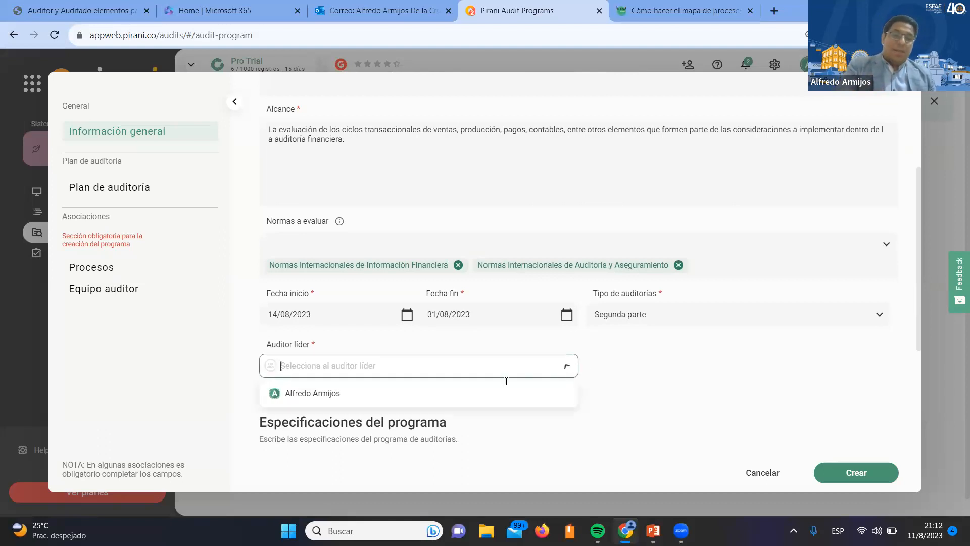
pyautogui.click(339, 397)
pyautogui.moveTo(919, 321); pyautogui.dragTo(924, 411)
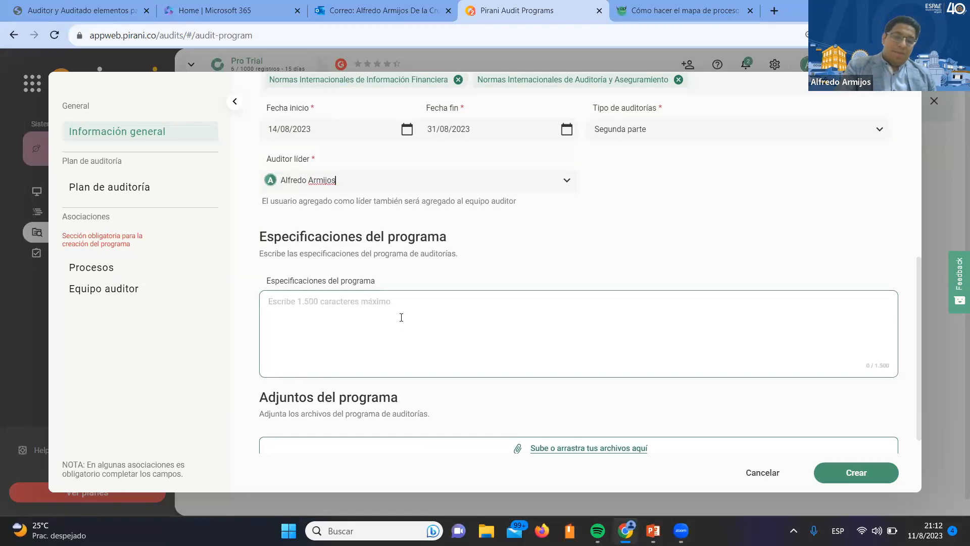
# - Write the program specifications on audit procedures for the items to be audited
pyautogui.click(575, 329)
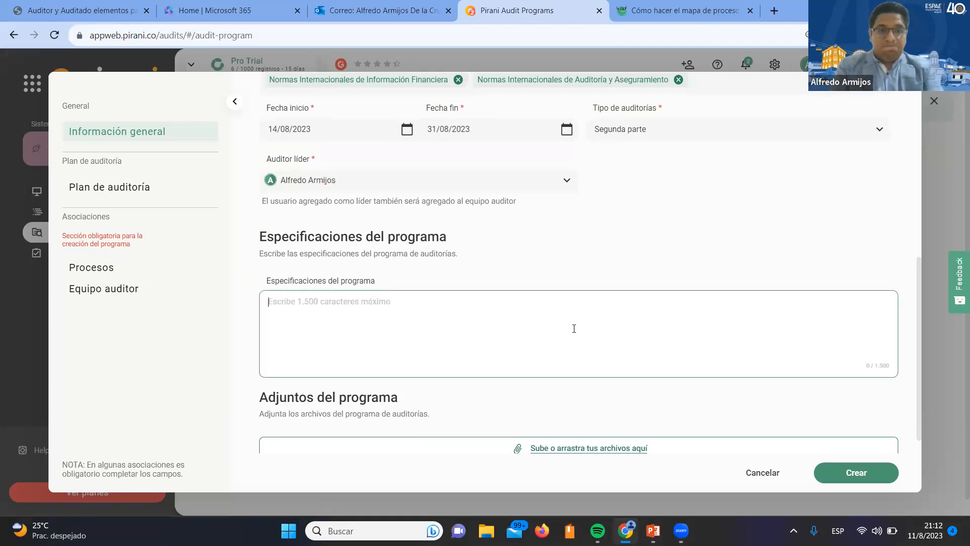
pyautogui.press('capslock')
pyautogui.write('S')
pyautogui.press('capslock')
pyautogui.write('e co')
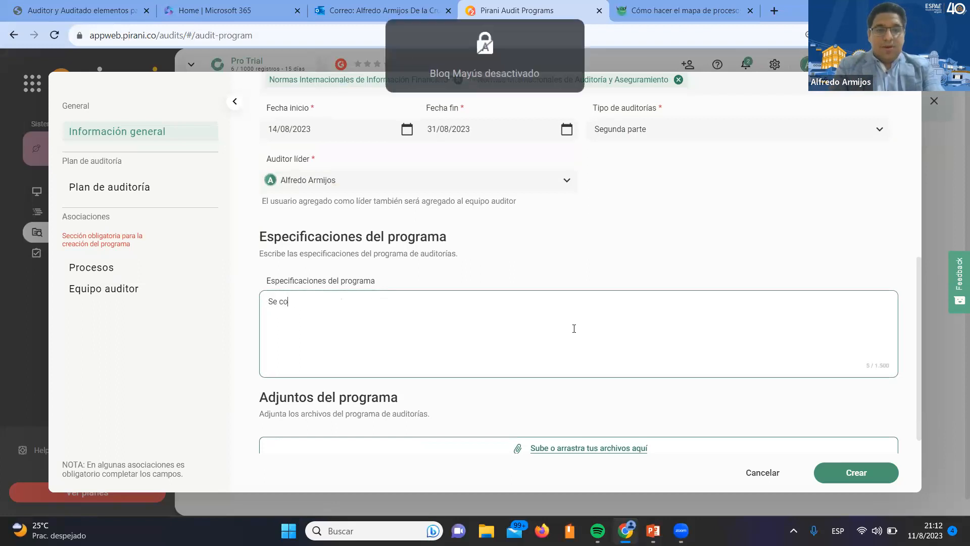
pyautogui.write('nsiderarán el desar')
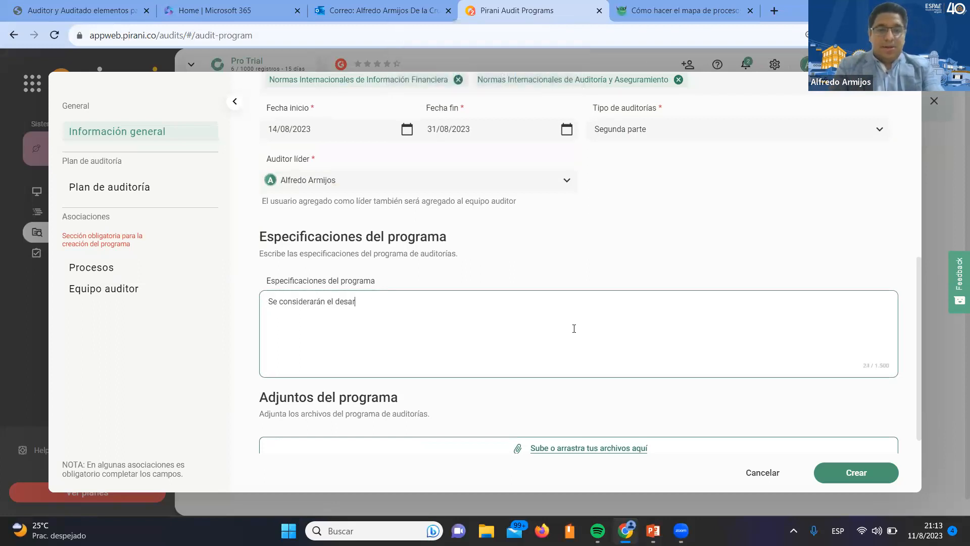
pyautogui.write('rollo de proced')
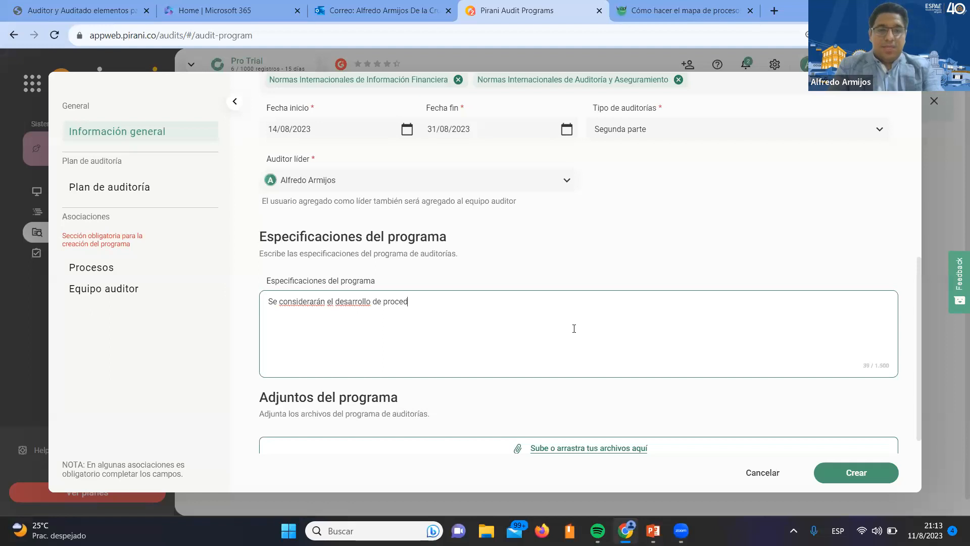
pyautogui.write('imientos de auditori')
pyautogui.write('a vincula')
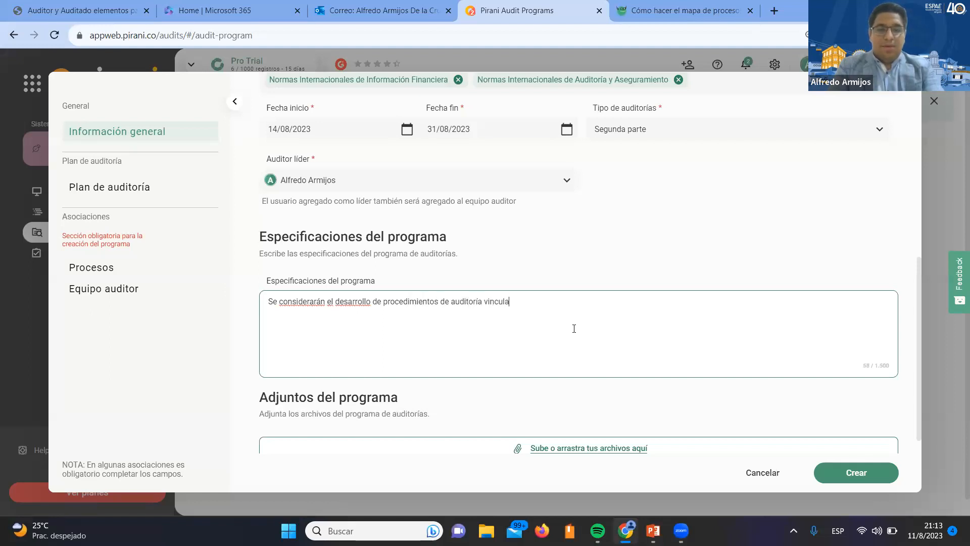
pyautogui.write('dos a la ejecuci')
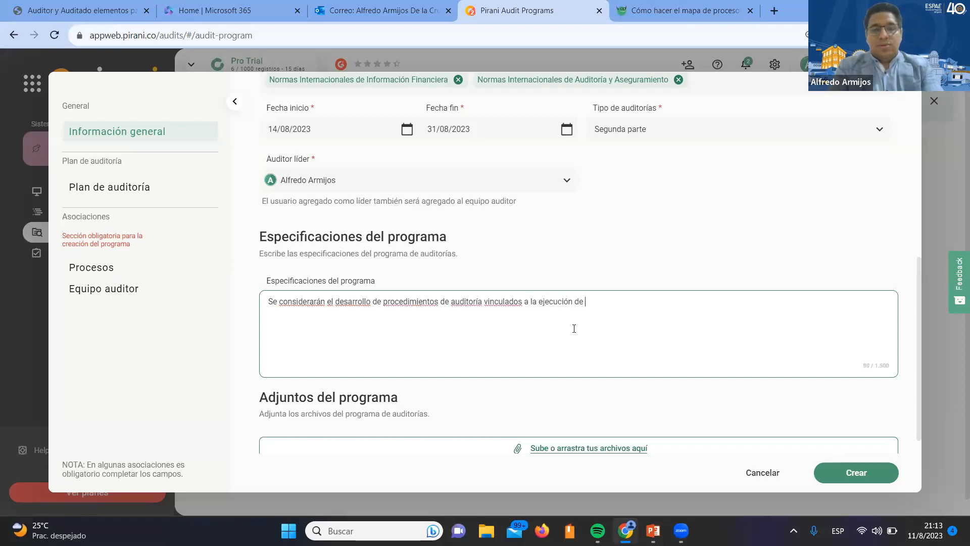
pyautogui.write('ón de pruebas sustantivas, de cont')
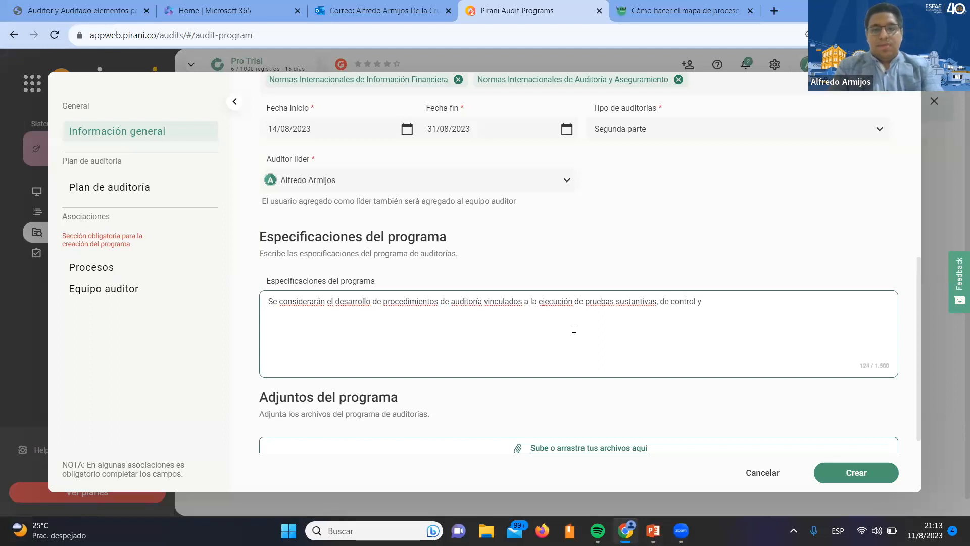
pyautogui.write('rol, analíticas y de cumplimiento acorde a los rubrios')
pyautogui.press('BackSpace')
pyautogui.press('BackSpace')
pyautogui.press('BackSpace')
pyautogui.write('os a ser con')
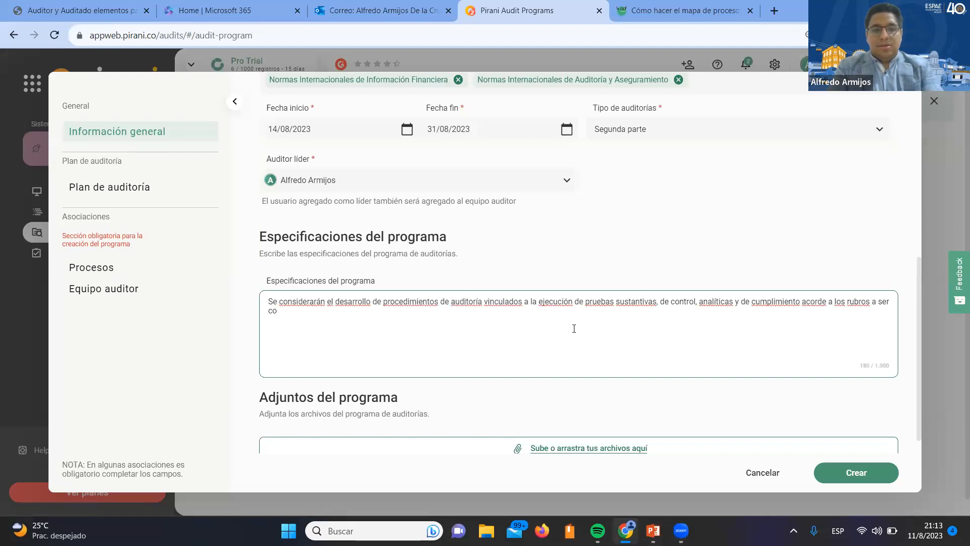
pyautogui.press('BackSpace')
pyautogui.press('BackSpace')
pyautogui.press('BackSpace')
pyautogui.write('r auditados')
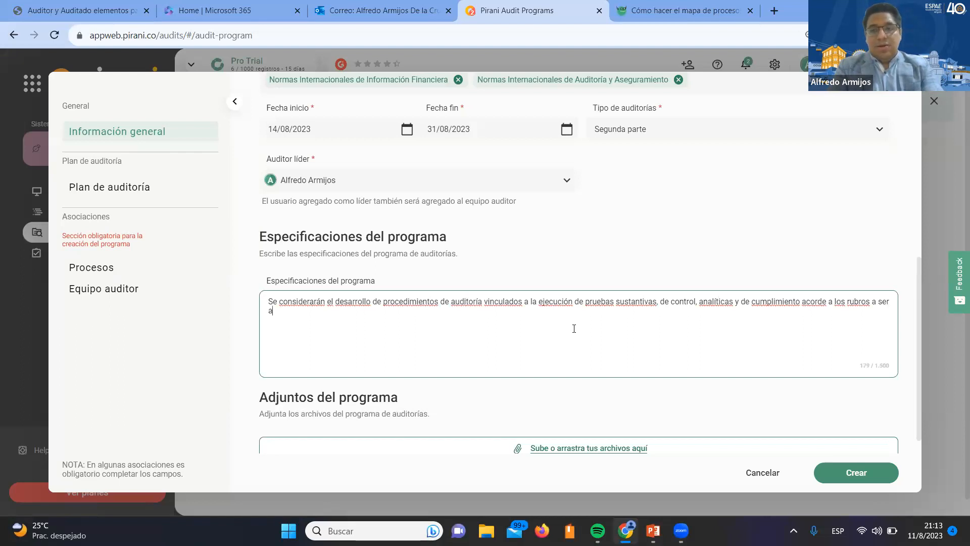
pyautogui.write(' en el período de la auditoría')
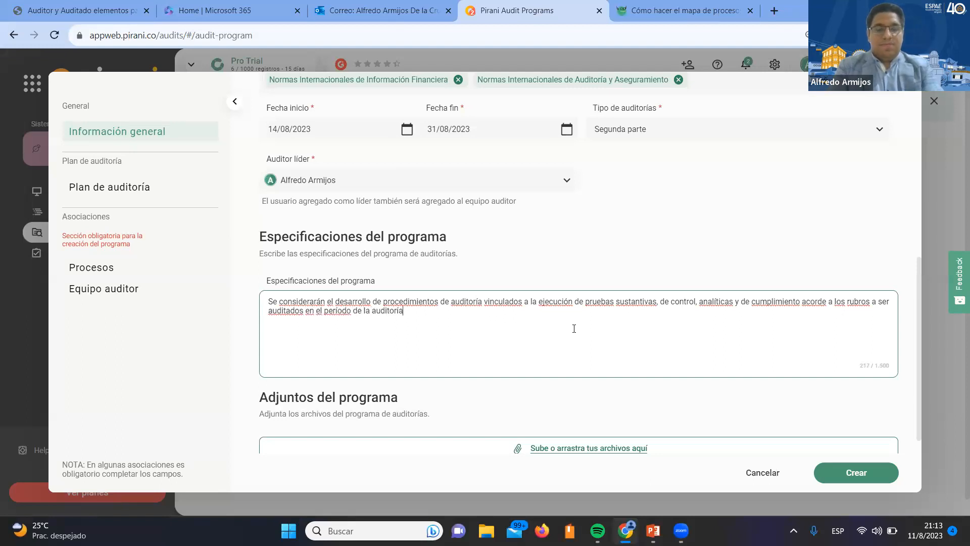
# - Replace the period wording at the end with 'según la planificación'
pyautogui.hotkey('shift', 'Left')
pyautogui.hotkey('shift', 'Left')
pyautogui.hotkey('shift', 'Left')
pyautogui.hotkey('shift', 'Left')
pyautogui.hotkey('shift', 'Left')
pyautogui.hotkey('shift', 'Left')
pyautogui.hotkey('shift', 'Left')
pyautogui.hotkey('shift', 'Left')
pyautogui.hotkey('shift', 'Left')
pyautogui.hotkey('shift', 'Left')
pyautogui.hotkey('shift', 'Left')
pyautogui.hotkey('shift', 'Left')
pyautogui.write('Según')
pyautogui.press('BackSpace')
pyautogui.press('BackSpace')
pyautogui.press('BackSpace')
pyautogui.press('BackSpace')
pyautogui.press('BackSpace')
pyautogui.press('BackSpace')
pyautogui.write('segúna la planificación')
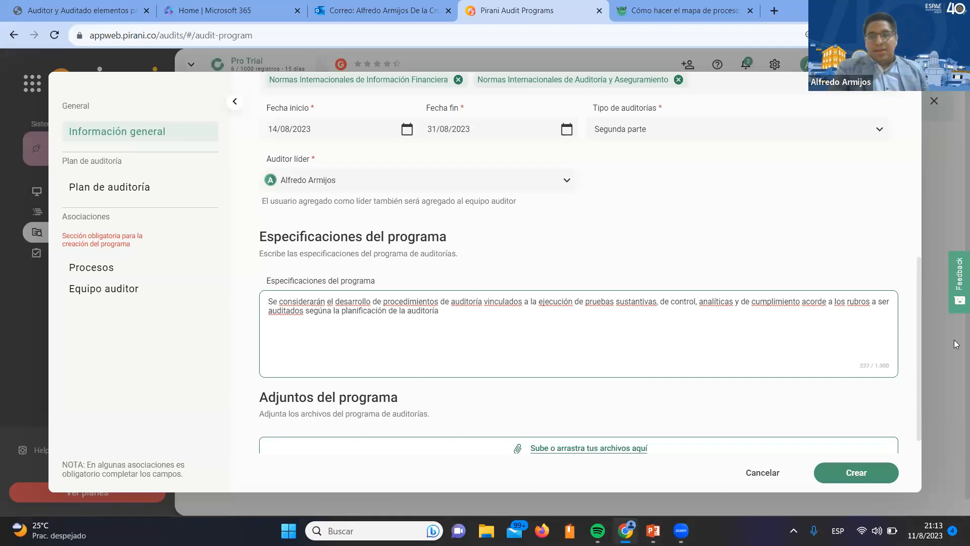
pyautogui.scroll(-1, 918, 335)
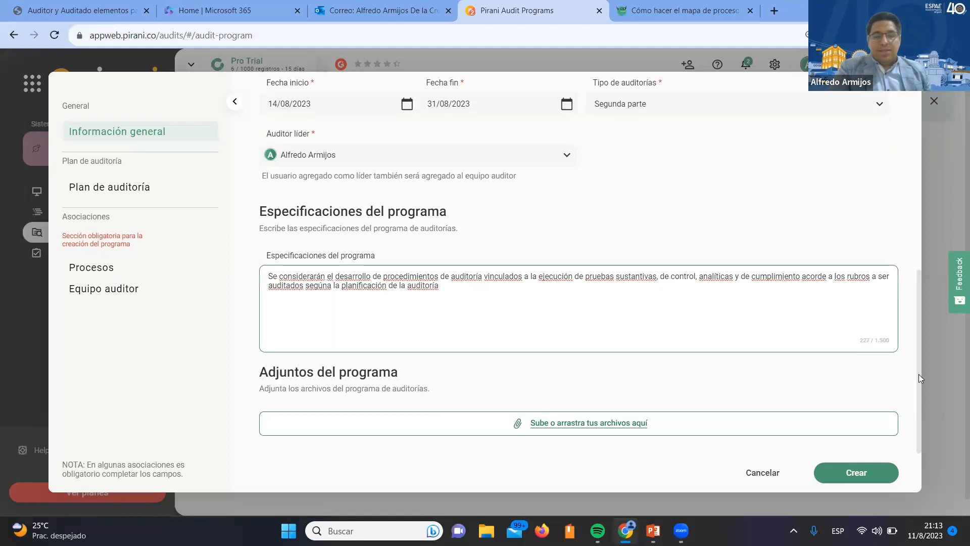
# - Attempt Crear, then after the mandatory-fields warning show the empty Procesos section
pyautogui.click(848, 480)
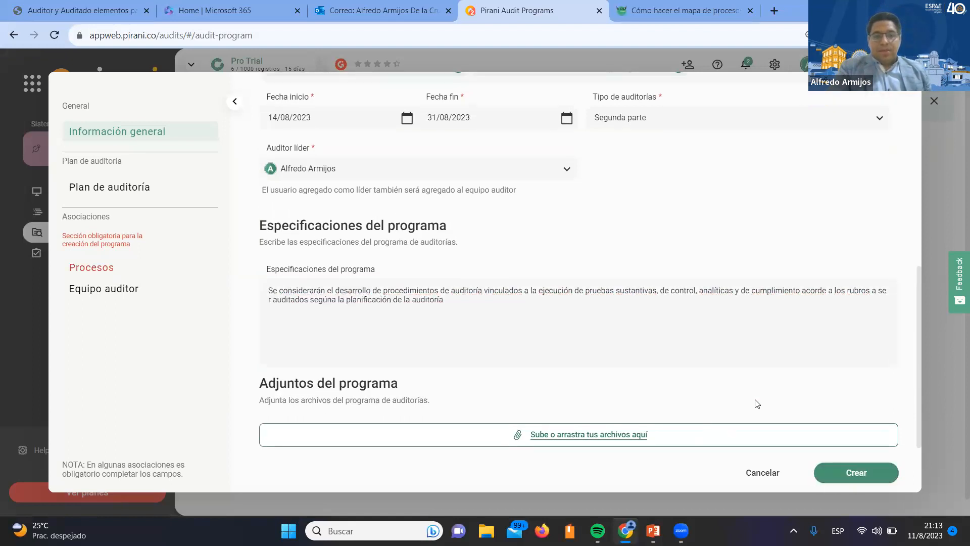
pyautogui.moveTo(919, 357); pyautogui.dragTo(922, 137)
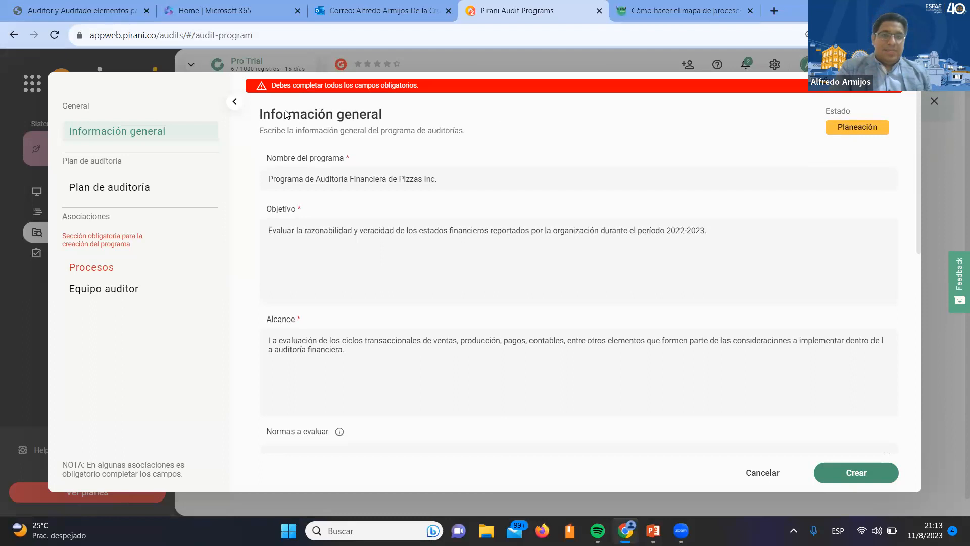
pyautogui.click(116, 270)
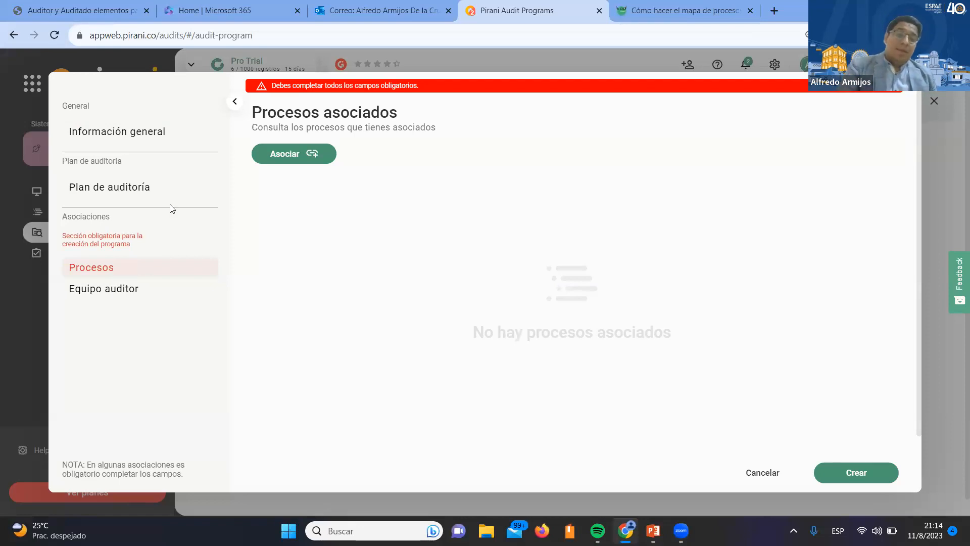
# - Associate Recepción, Producción, Servicio al cliente and Distribución de pedidos, then create AUD-1
pyautogui.click(276, 156)
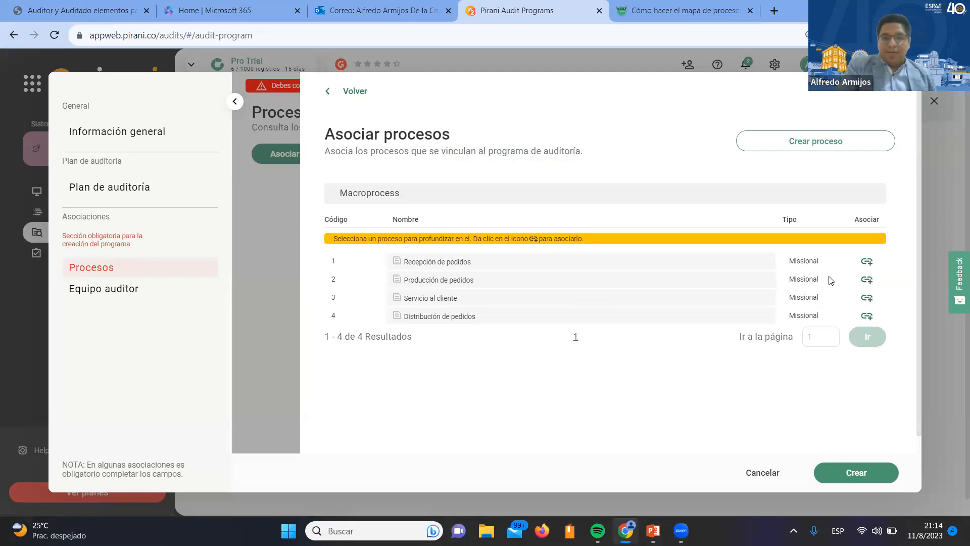
pyautogui.click(866, 261)
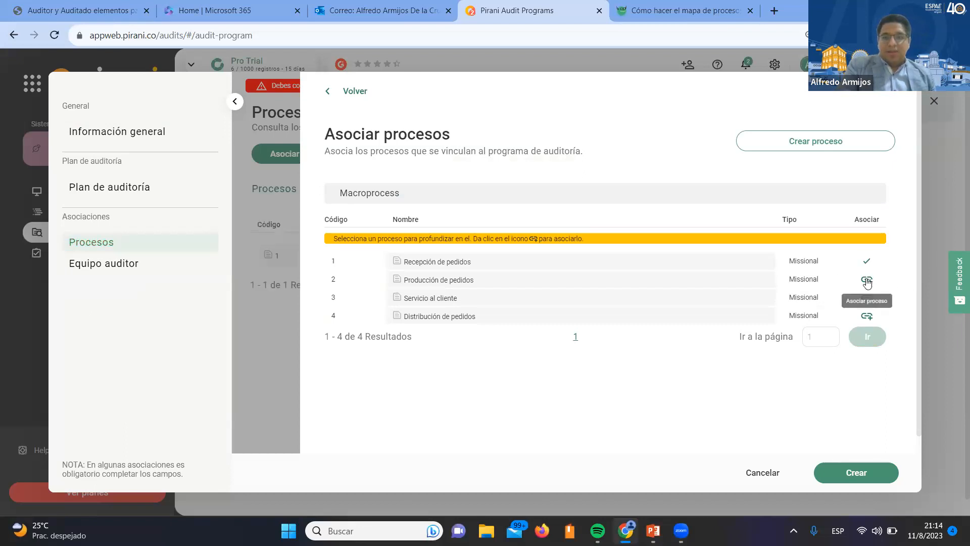
pyautogui.click(867, 281)
pyautogui.click(868, 298)
pyautogui.click(867, 315)
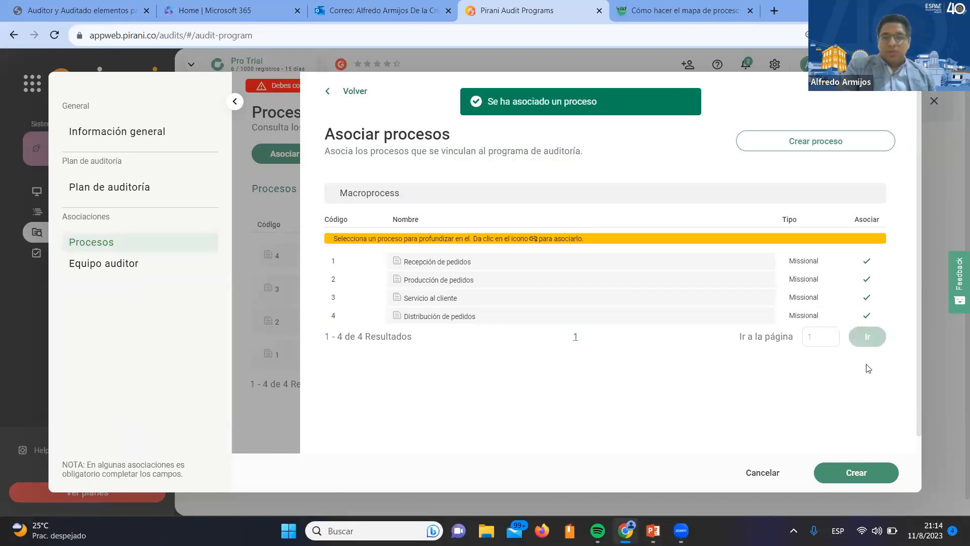
pyautogui.click(861, 470)
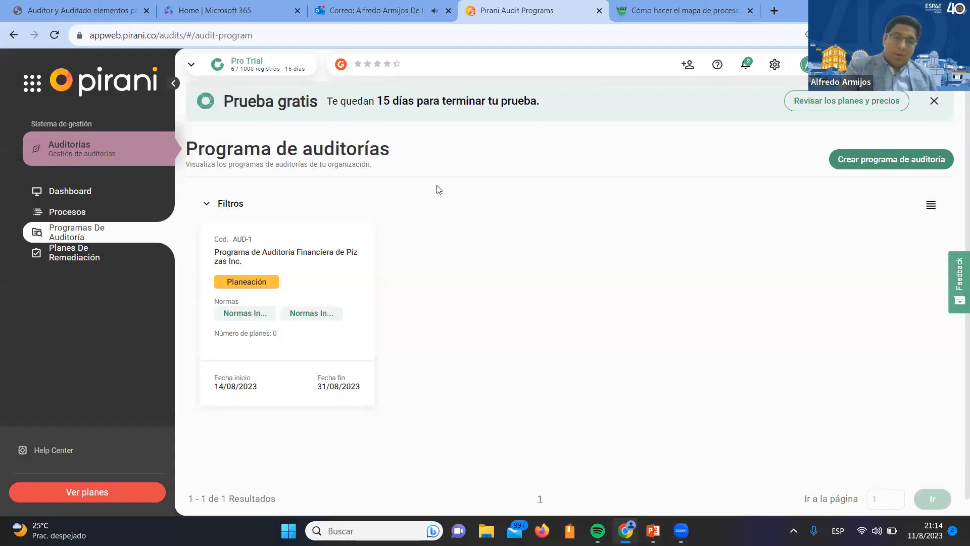
# - Open the Outlook email 'You were assigned an audit program' and show its blocked content
pyautogui.click(389, 7)
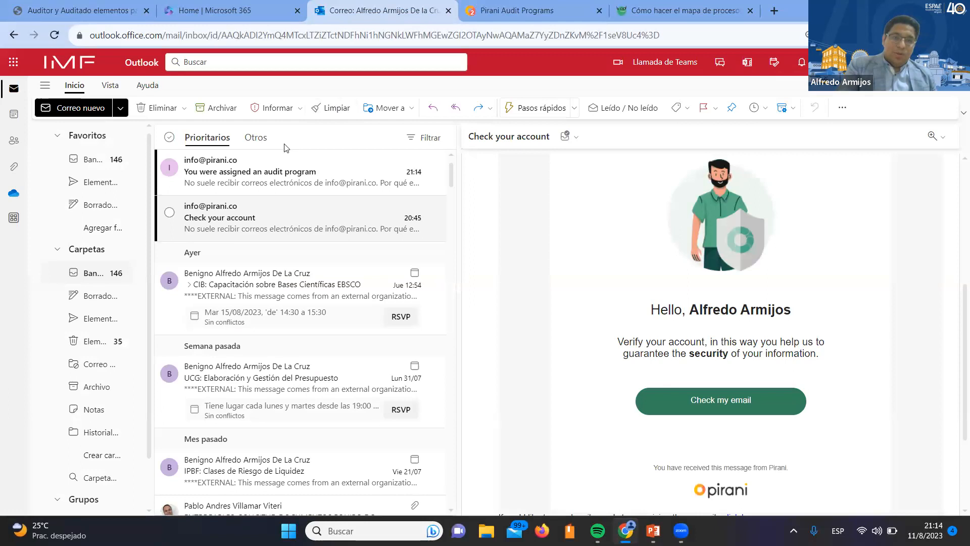
pyautogui.click(264, 170)
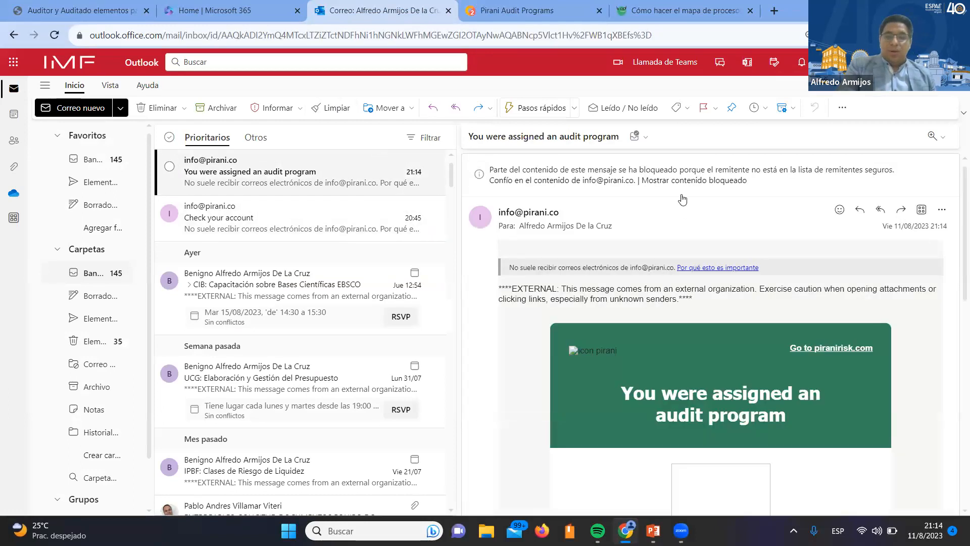
pyautogui.click(671, 184)
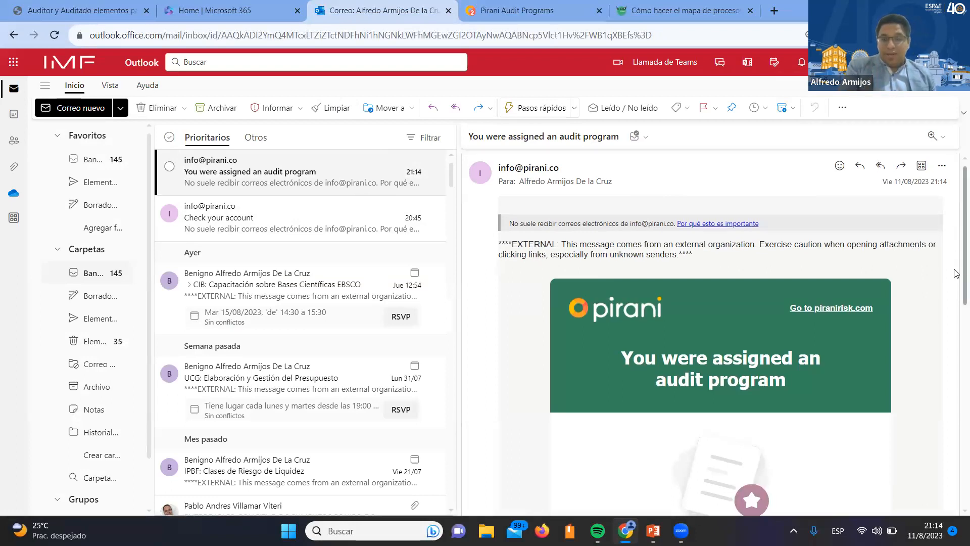
pyautogui.scroll(-3, 957, 300)
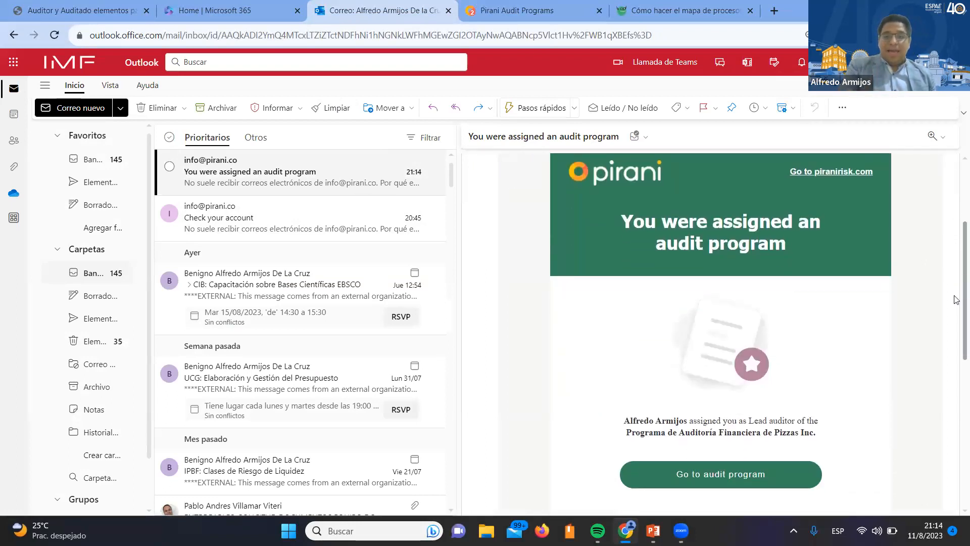
pyautogui.scroll(3, 956, 232)
pyautogui.scroll(-3, 957, 234)
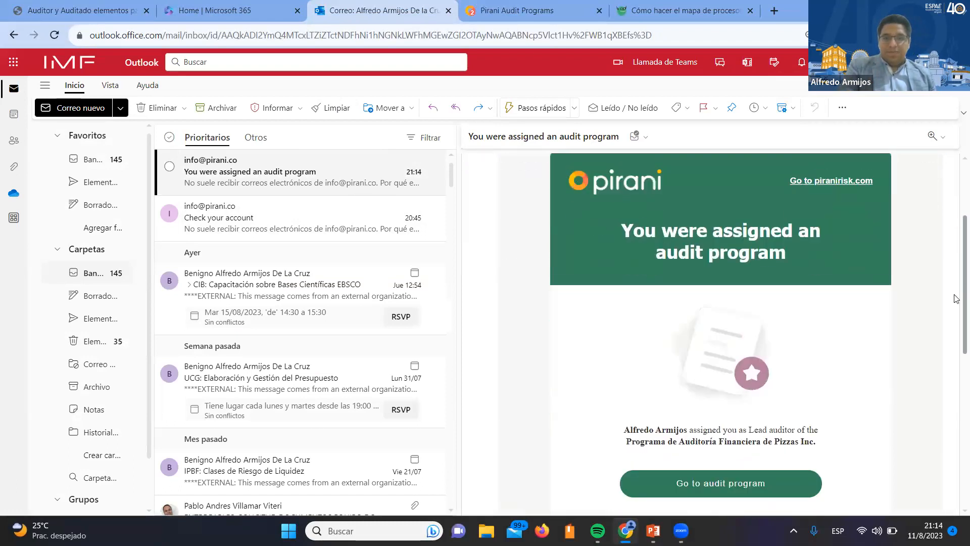
# - Open the AUD-1 Pizzas Inc. audit program for editing at its Plan de auditoría section
pyautogui.click(539, 4)
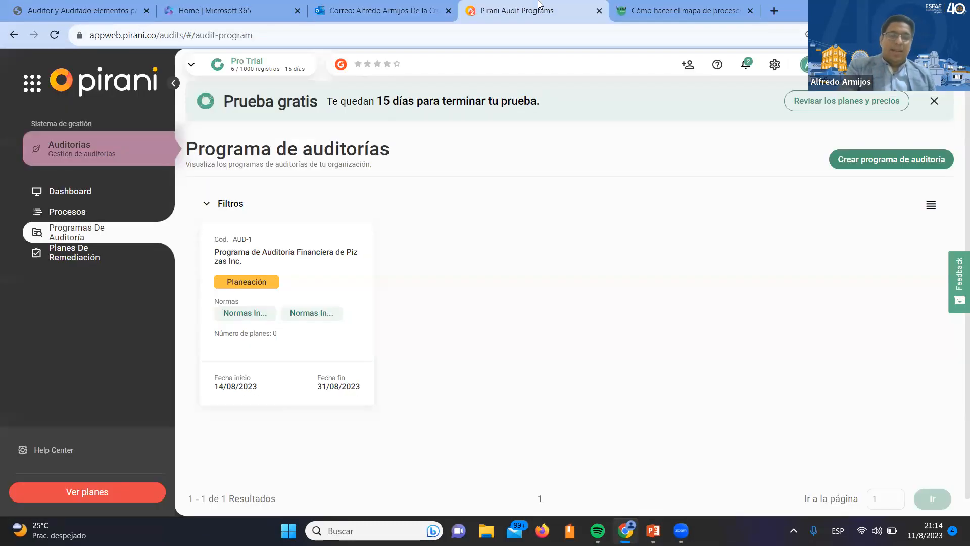
pyautogui.click(299, 248)
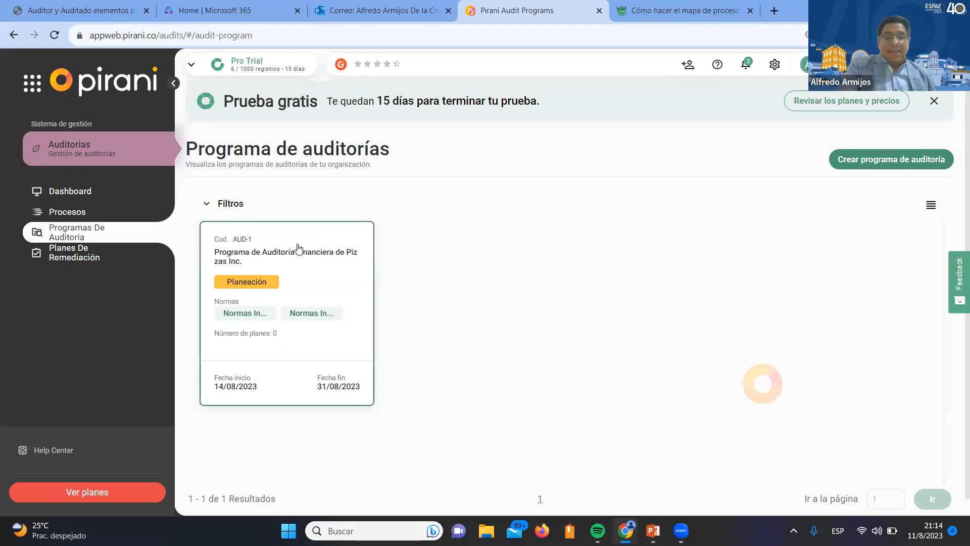
pyautogui.click(796, 453)
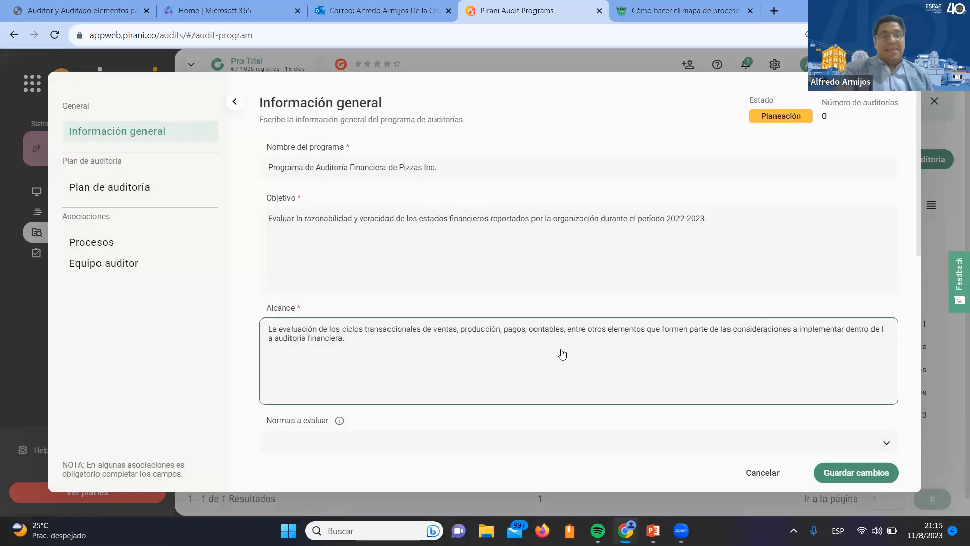
pyautogui.click(144, 189)
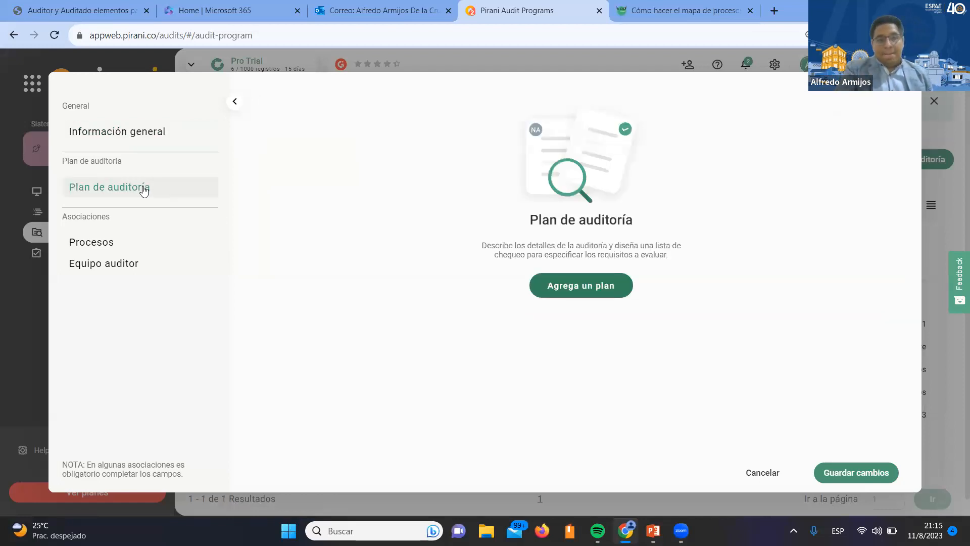
# - Add a new audit plan row with Recepción de pedidos as its only process, dropping Producción de pedidos
pyautogui.click(590, 288)
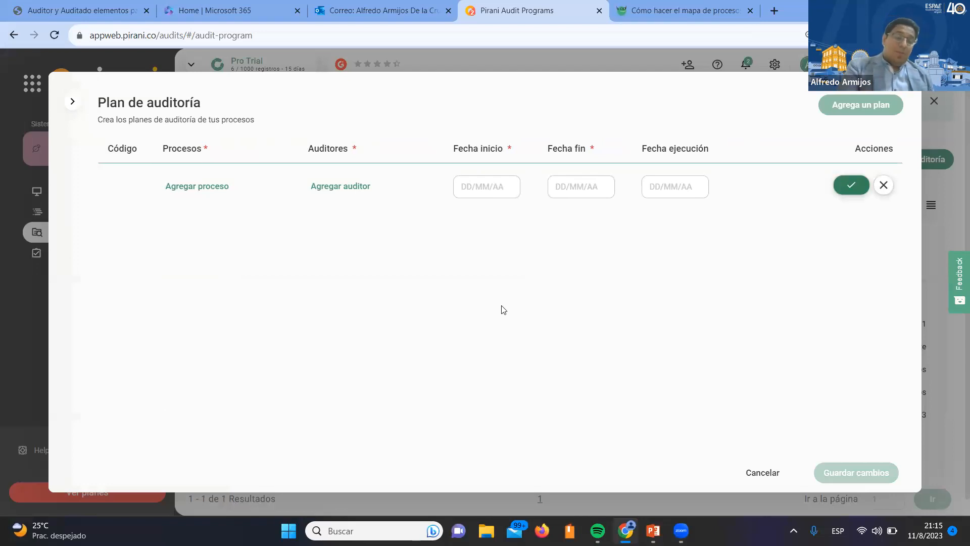
pyautogui.click(185, 186)
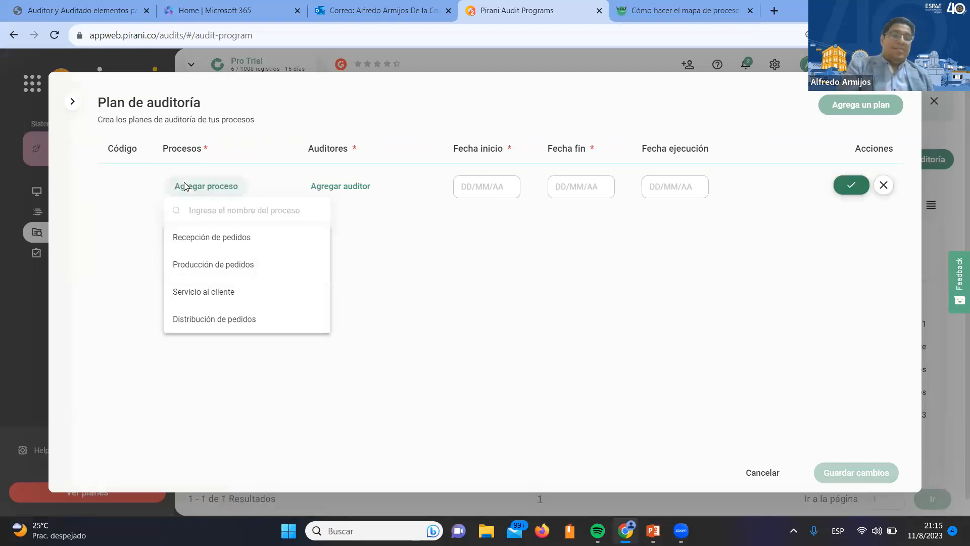
pyautogui.click(235, 242)
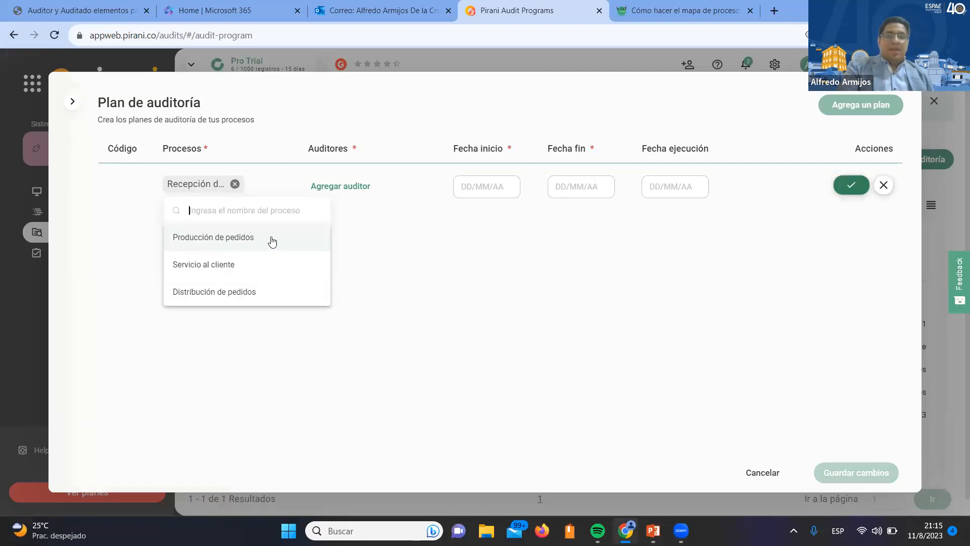
pyautogui.click(368, 242)
pyautogui.click(216, 213)
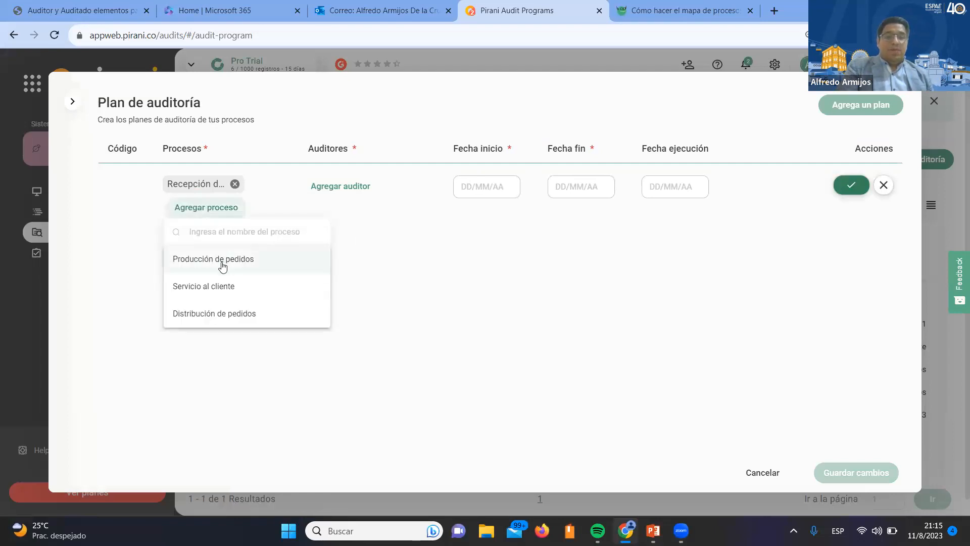
pyautogui.click(447, 259)
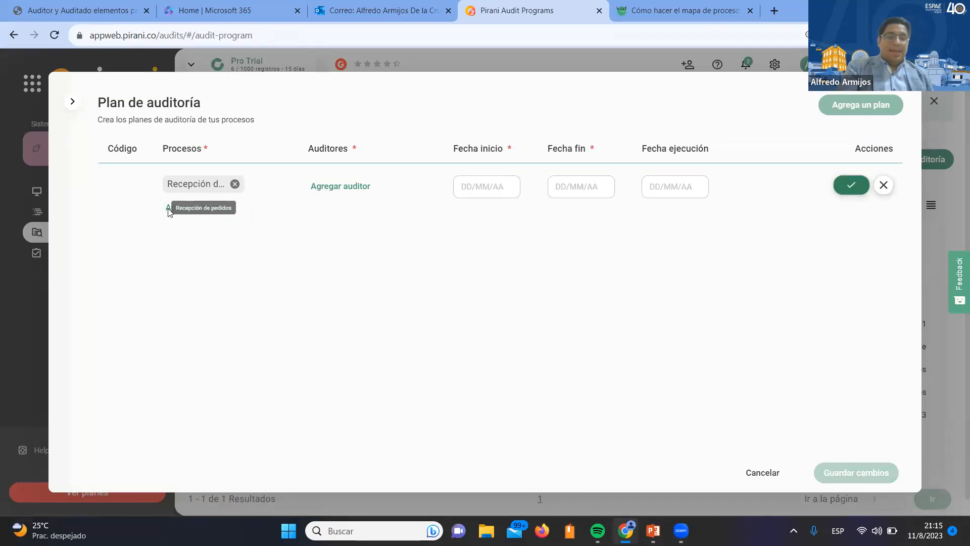
pyautogui.click(208, 213)
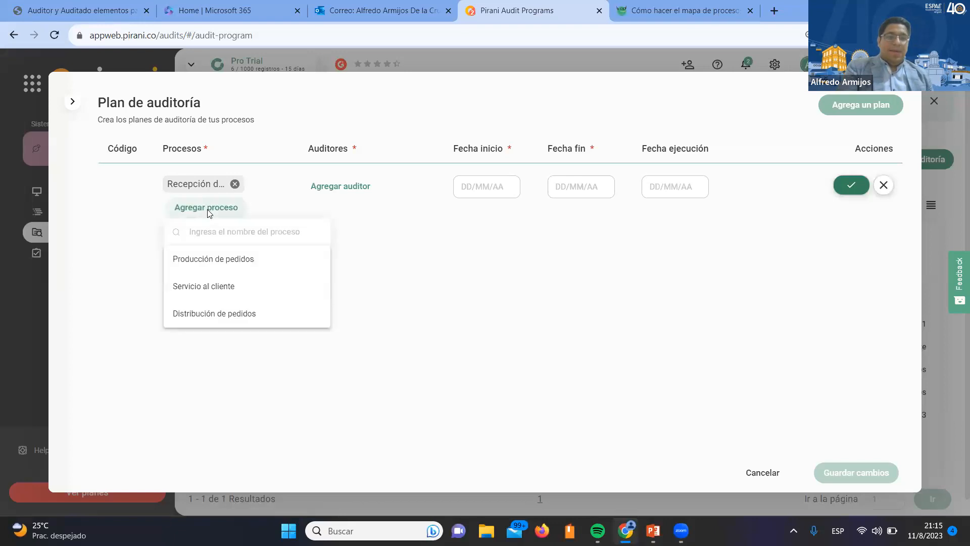
pyautogui.click(267, 266)
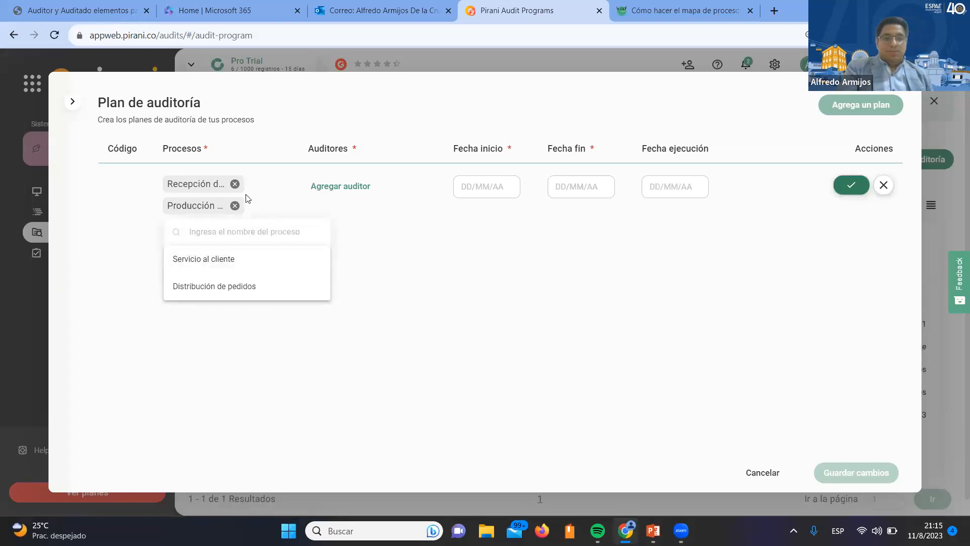
pyautogui.click(377, 260)
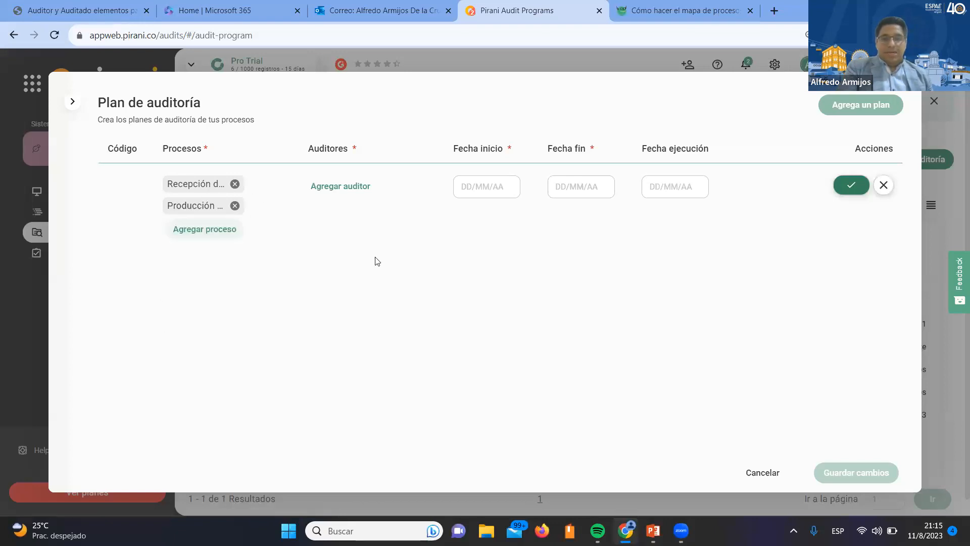
pyautogui.click(235, 206)
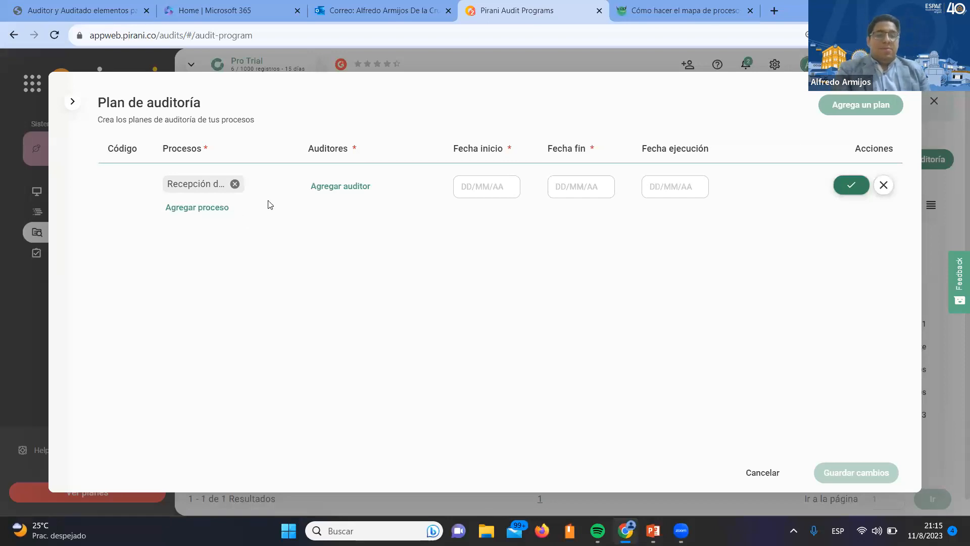
# - Assign the lead auditor, set dates 14/08–15/08/2023 with execution 16/08/2023, save, and start a second plan
pyautogui.click(338, 192)
pyautogui.click(355, 243)
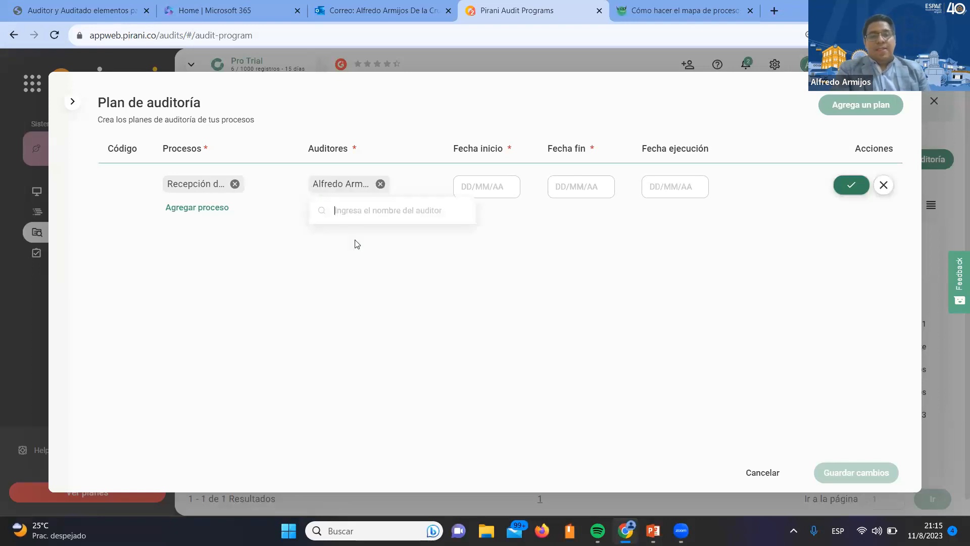
pyautogui.click(404, 262)
pyautogui.click(492, 198)
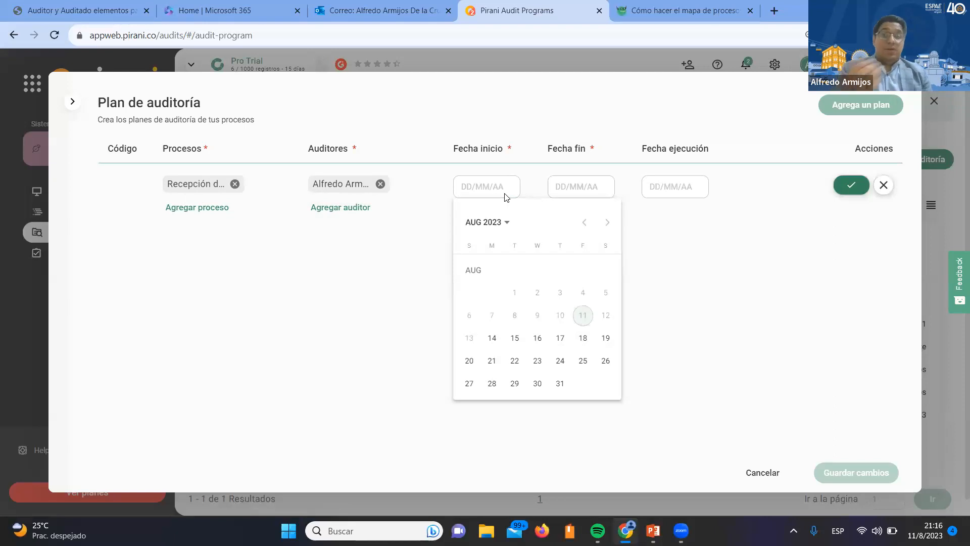
pyautogui.click(493, 338)
pyautogui.click(585, 191)
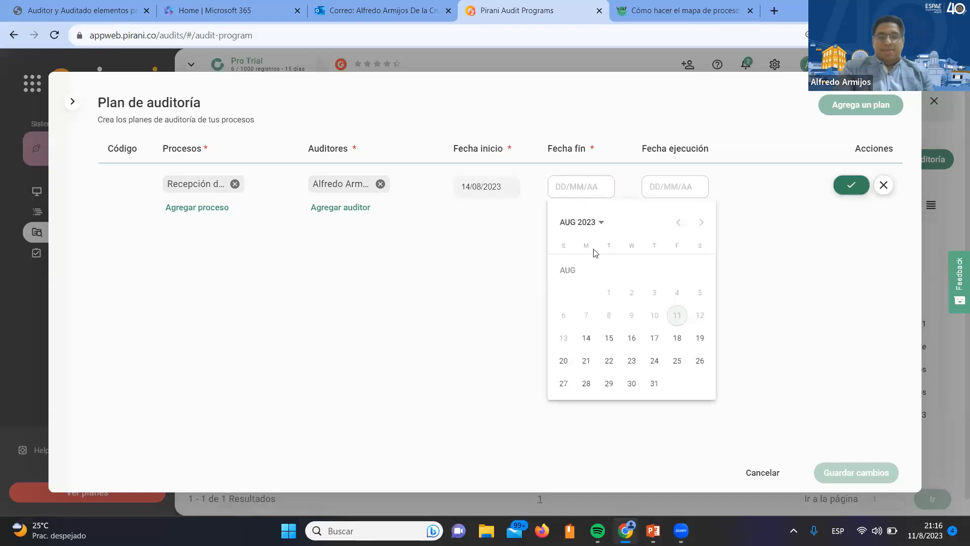
pyautogui.click(609, 337)
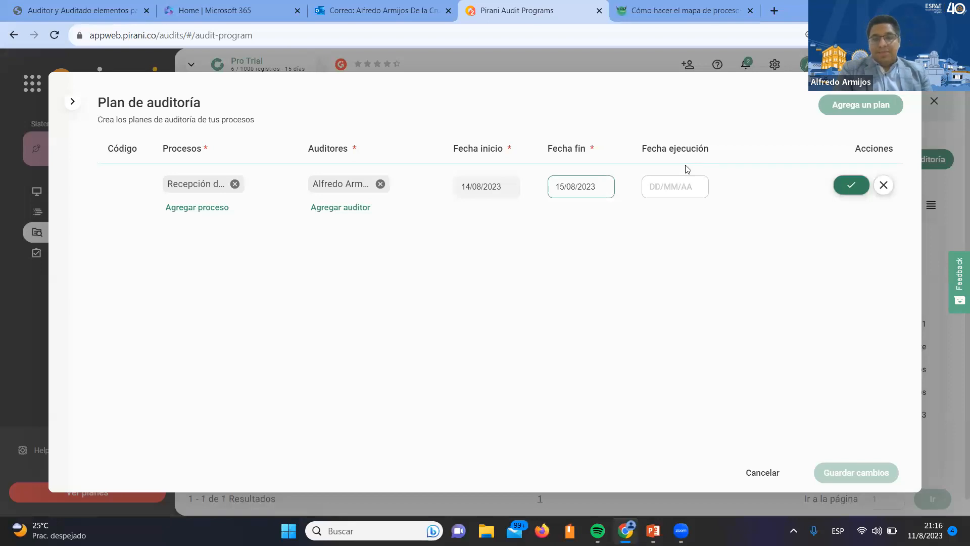
pyautogui.click(684, 183)
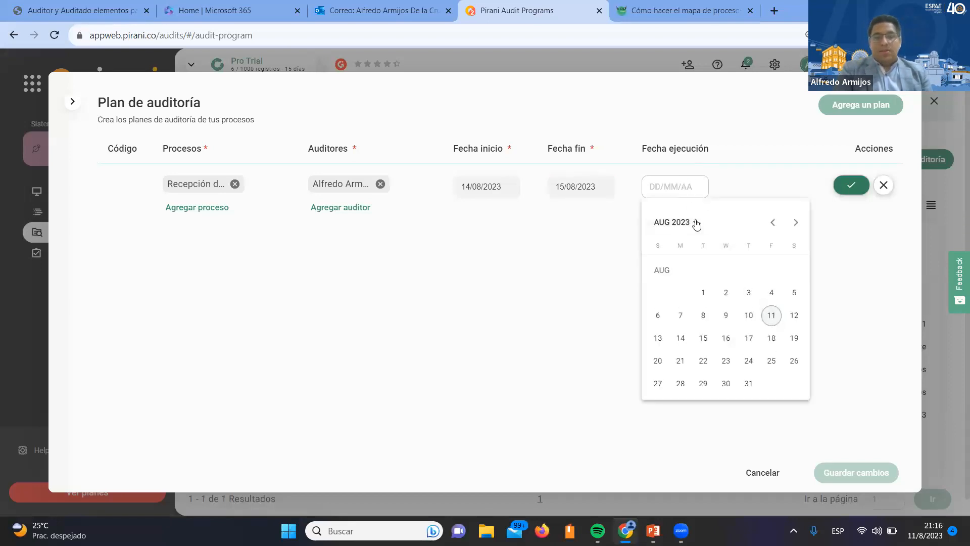
pyautogui.click(726, 339)
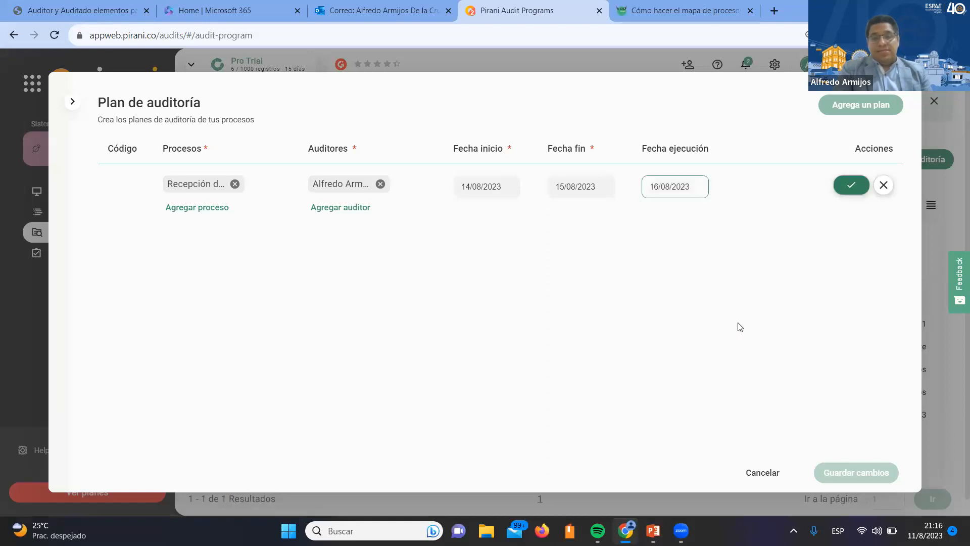
pyautogui.click(852, 185)
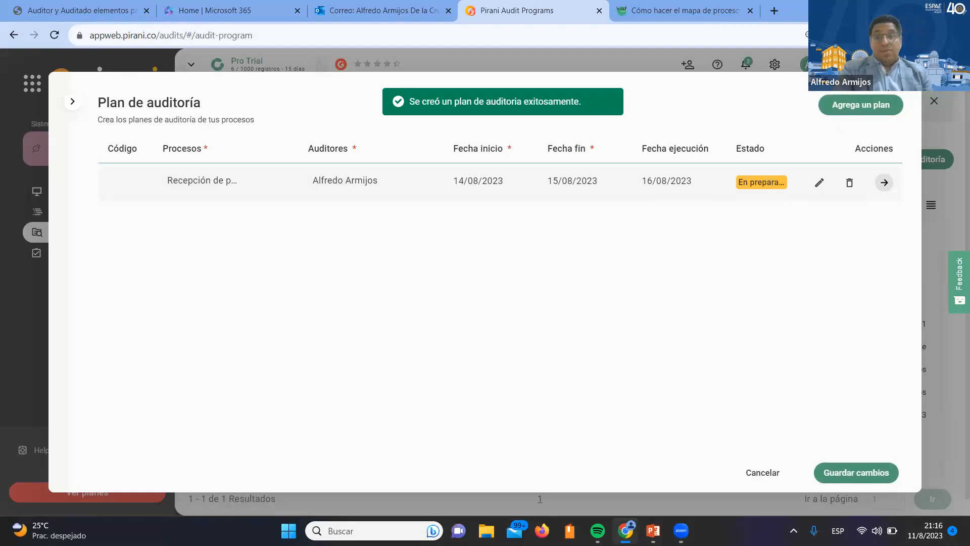
pyautogui.click(863, 106)
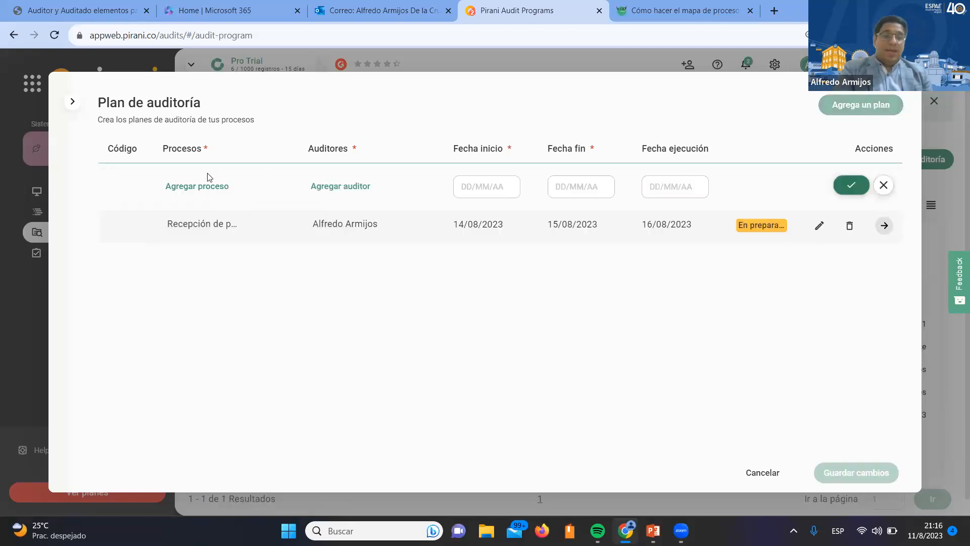
pyautogui.click(197, 188)
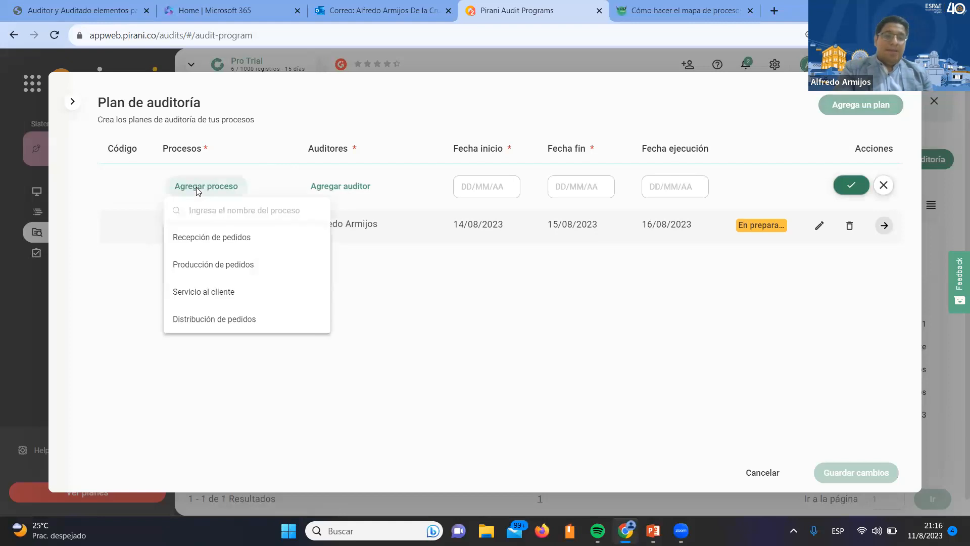
# - Save a Producción de pedidos plan with the auditor, dates 21/08–23/08/2023, and execution 24/08/2023
pyautogui.click(215, 268)
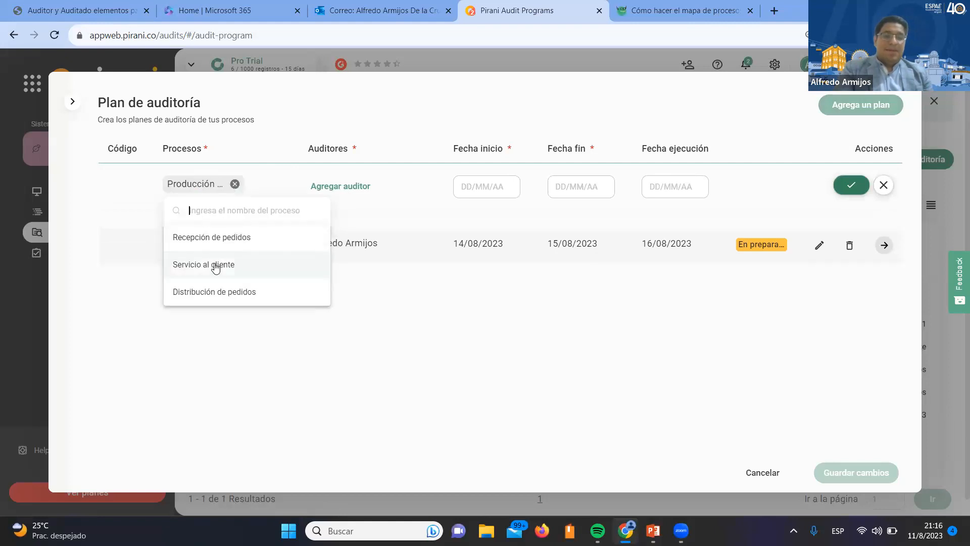
pyautogui.click(283, 394)
pyautogui.click(347, 187)
pyautogui.click(349, 236)
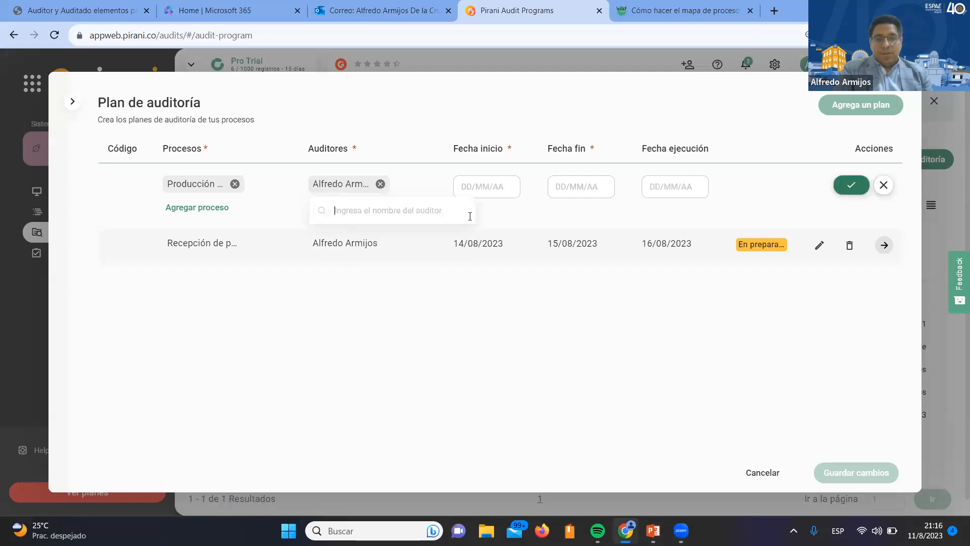
pyautogui.click(492, 187)
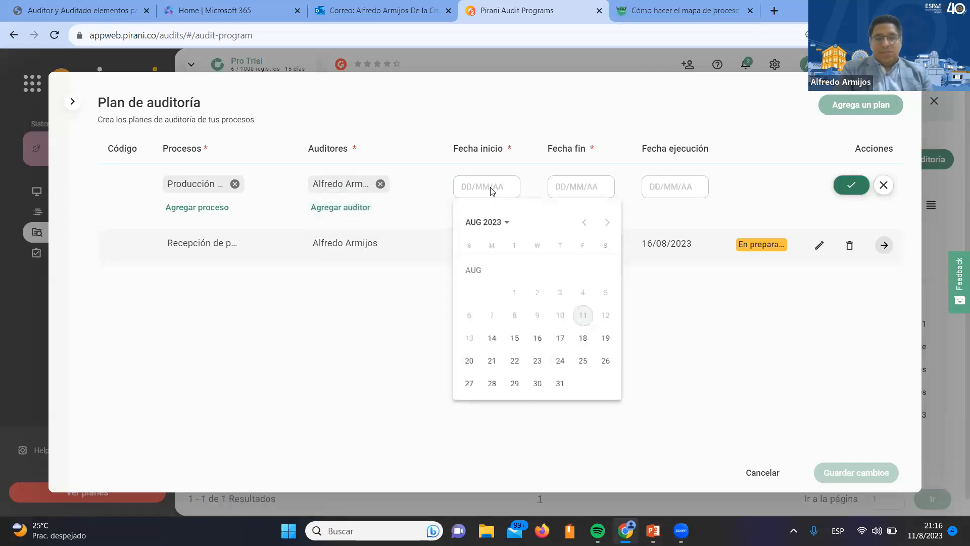
pyautogui.click(491, 361)
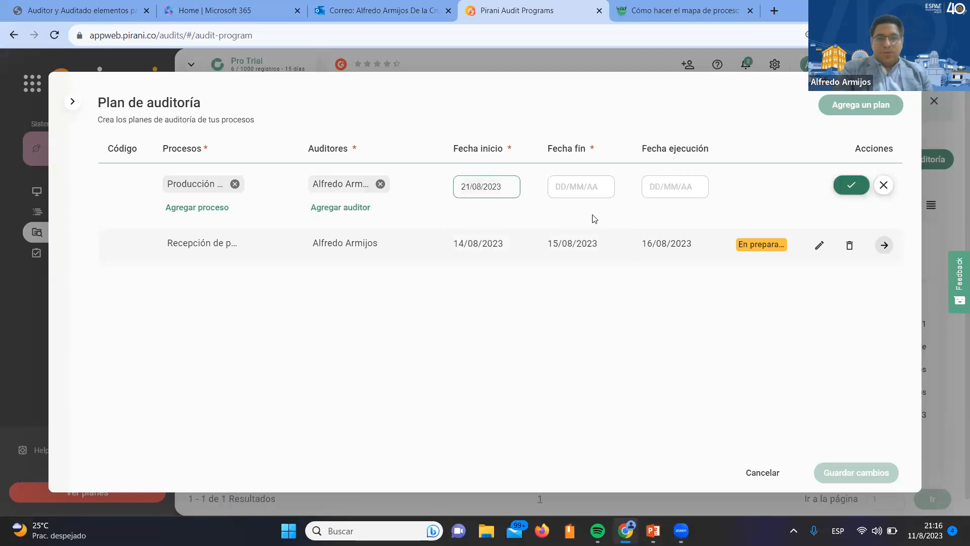
pyautogui.click(581, 190)
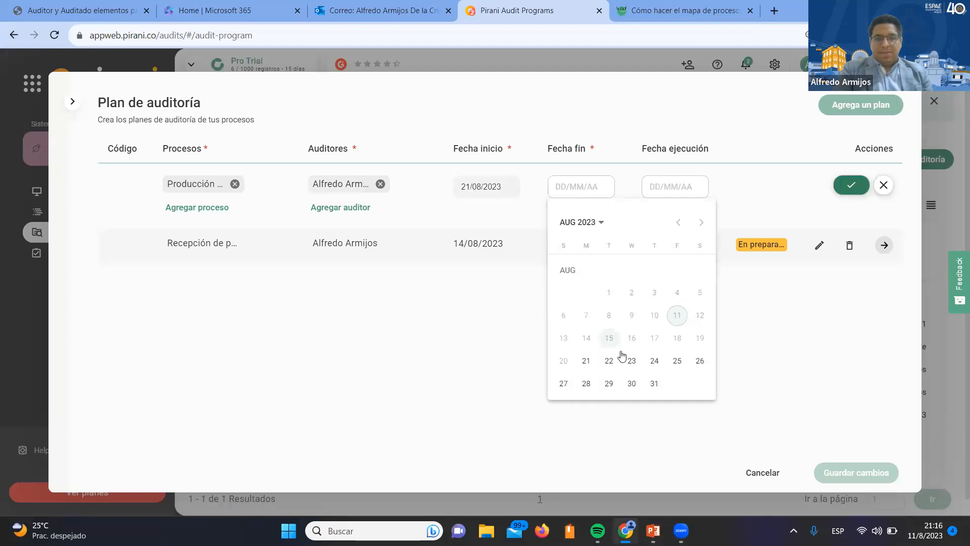
pyautogui.click(629, 363)
pyautogui.click(682, 186)
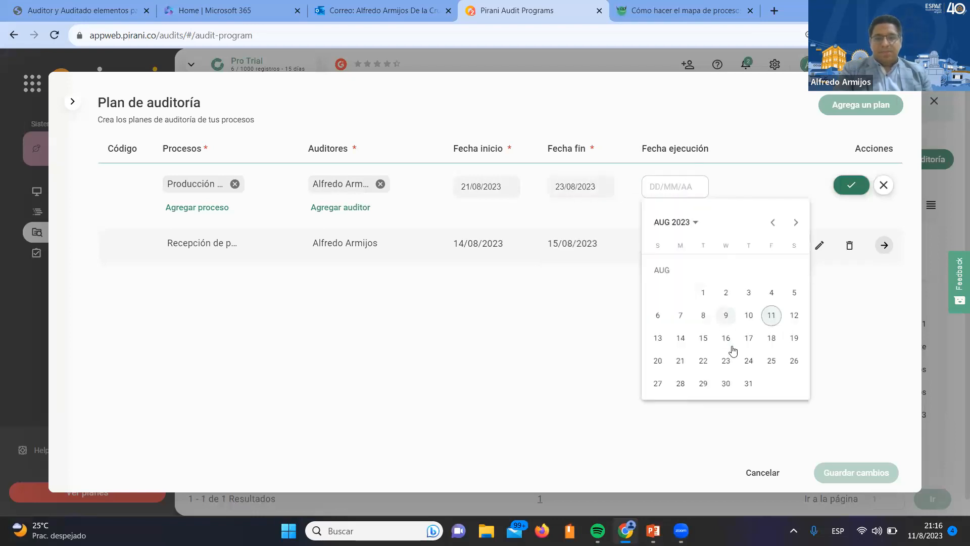
pyautogui.click(748, 361)
pyautogui.click(851, 186)
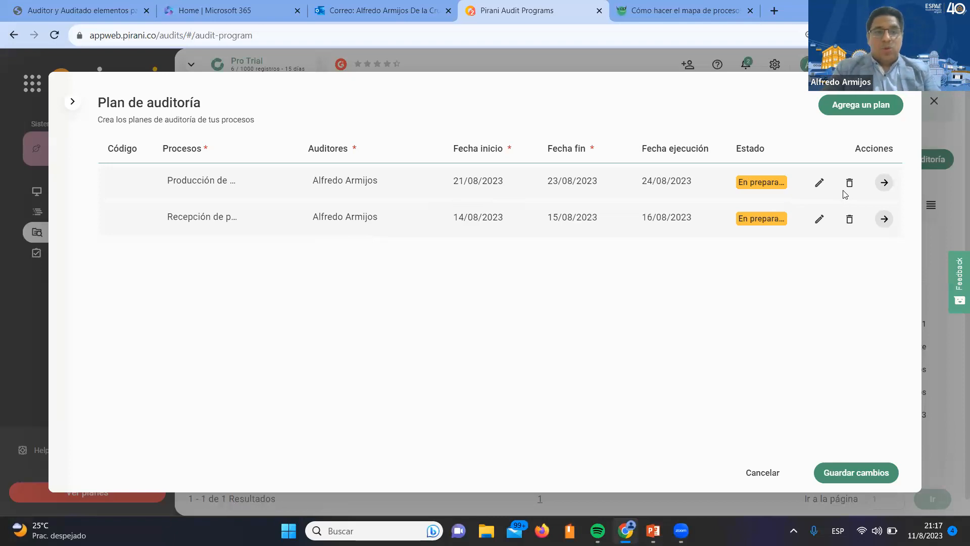
# - Open the Recepción de pedidos plan's checklist, then return to the audit plan list
pyautogui.click(883, 220)
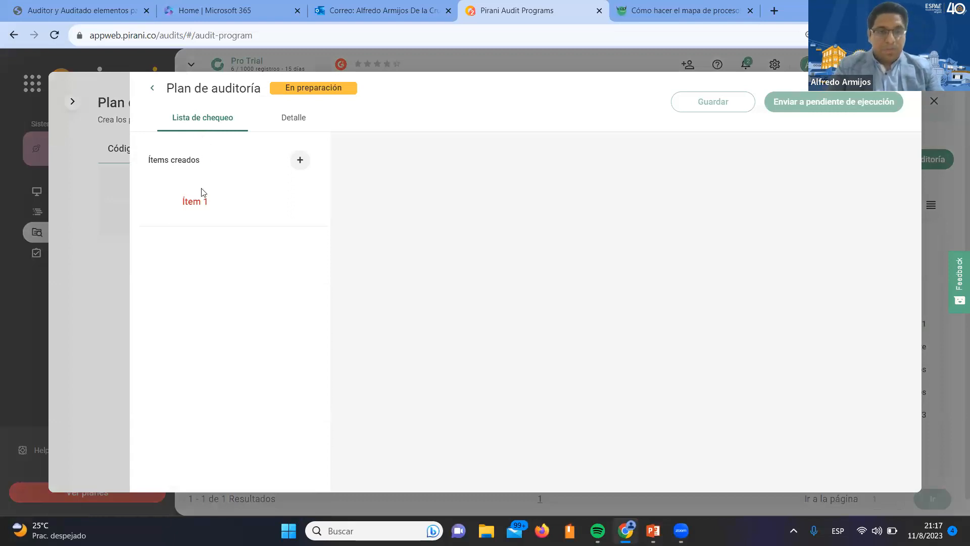
pyautogui.click(215, 204)
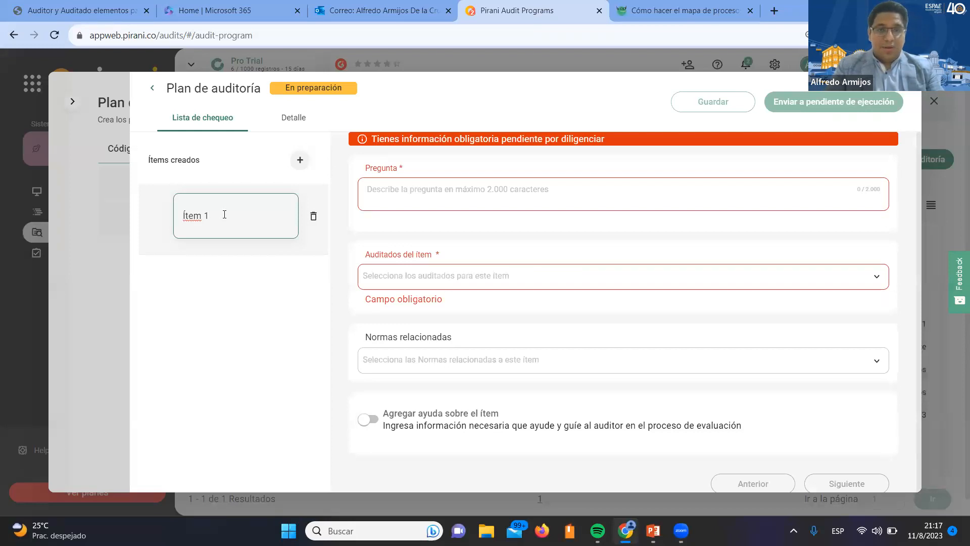
pyautogui.hotkey('ctrl', 'a')
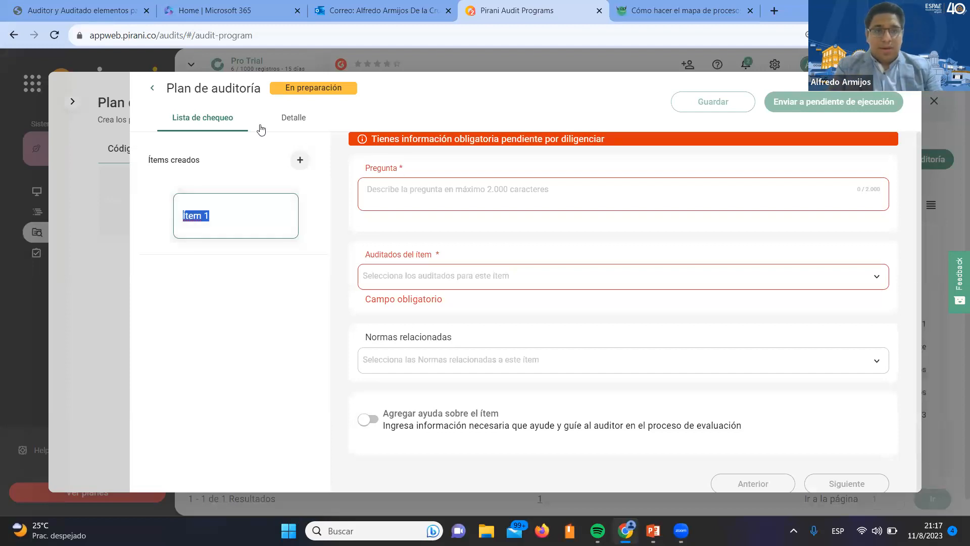
pyautogui.click(153, 90)
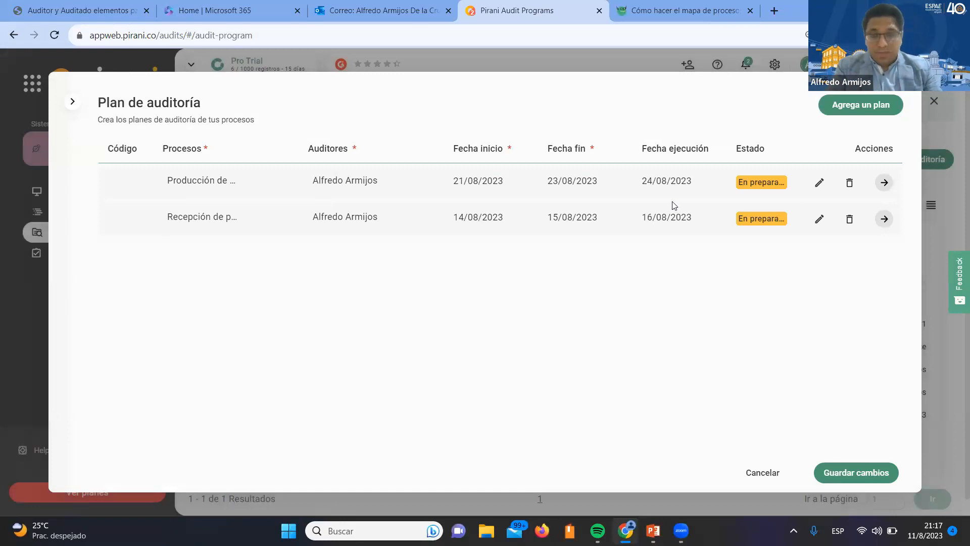
# - Rename the Producción de pedidos plan's Ítem 1 to 'Evaluar el sistema de costeo de producción de la empresa'
pyautogui.click(884, 184)
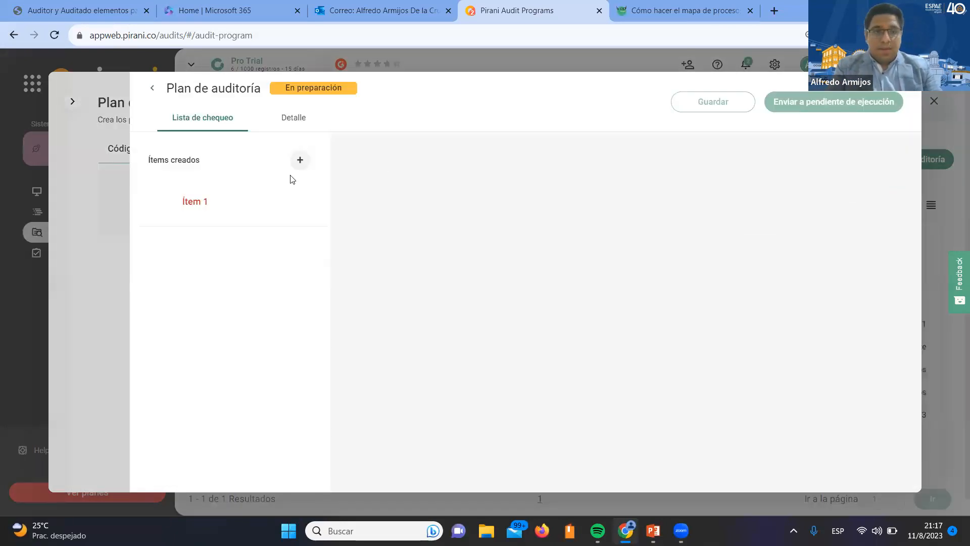
pyautogui.click(209, 204)
pyautogui.moveTo(220, 212); pyautogui.dragTo(151, 215)
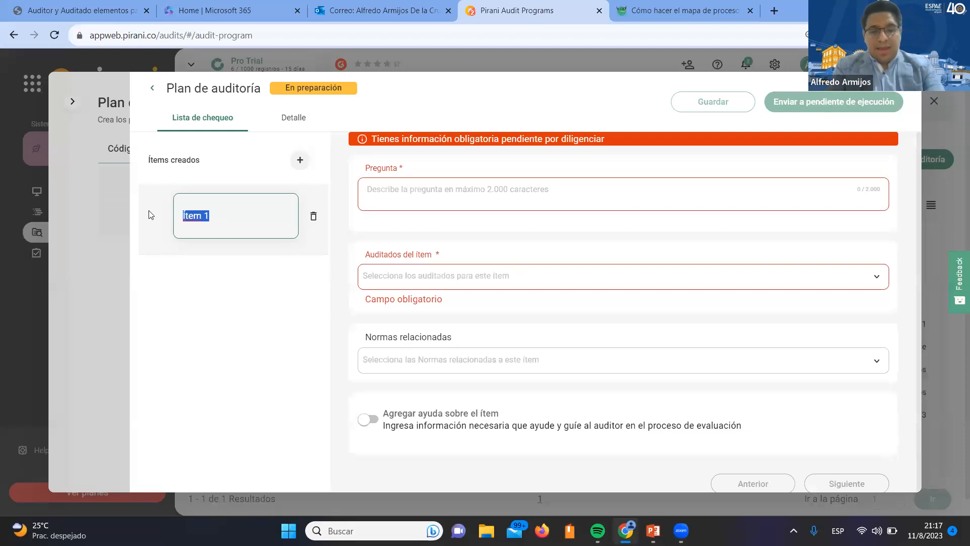
pyautogui.press('capslock')
pyautogui.write('E')
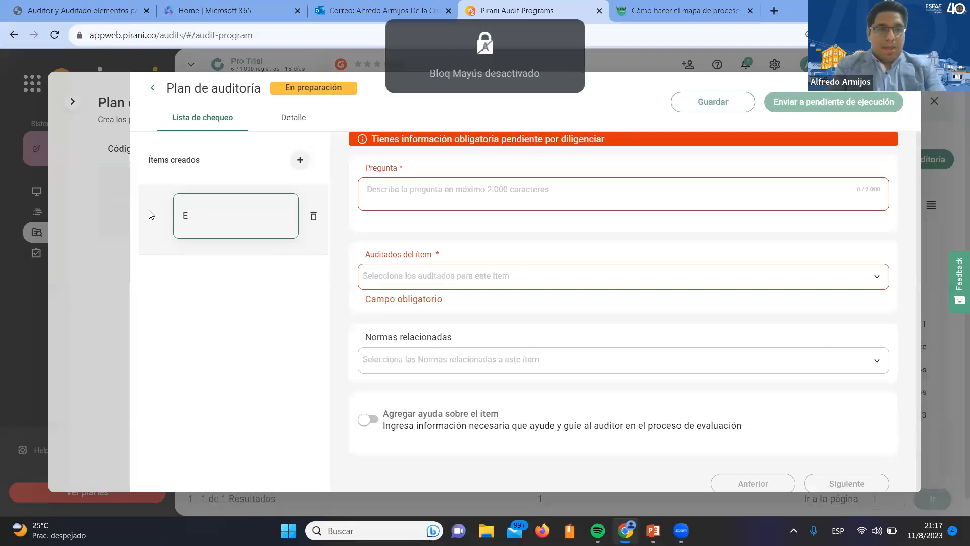
pyautogui.write('valuar el sistema de c')
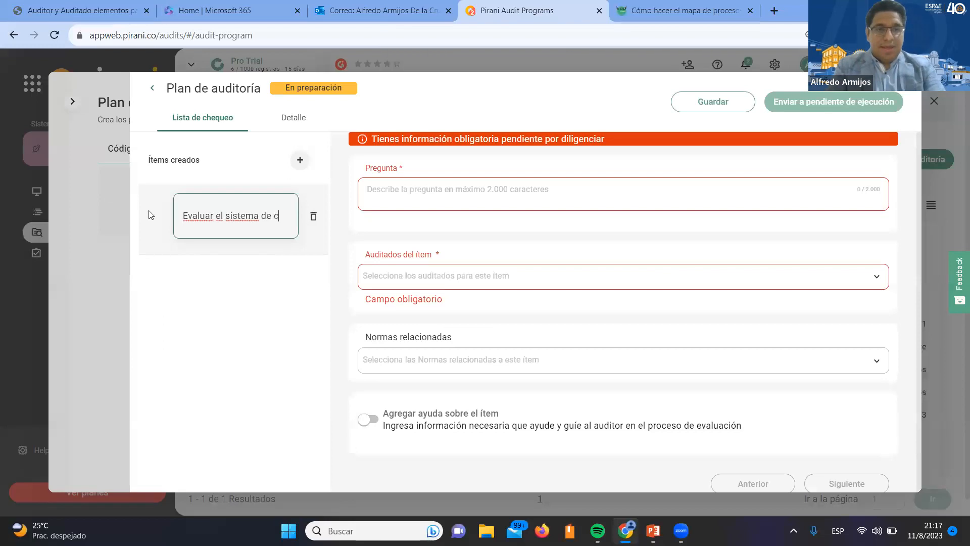
pyautogui.write('osteo de producción de la empresa')
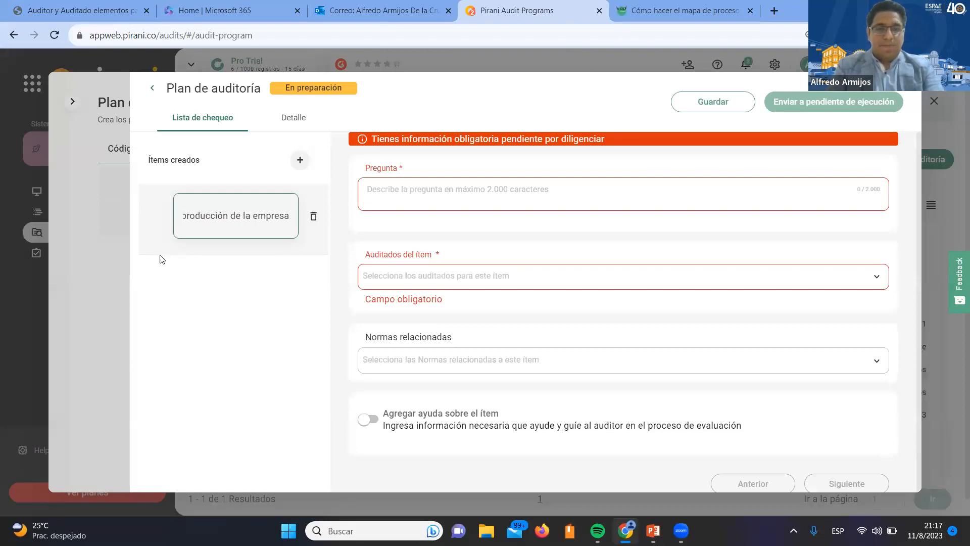
pyautogui.press('Return')
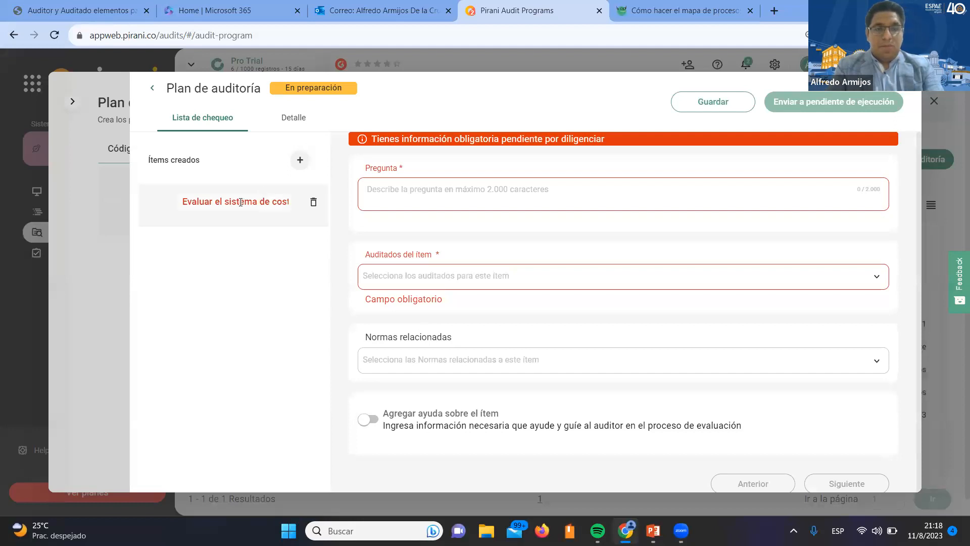
# - Write the item's Pregunta: '¿Existen incorrecciones significativas debido a la aplicación del sistema de costeo de la organización?'
pyautogui.click(418, 197)
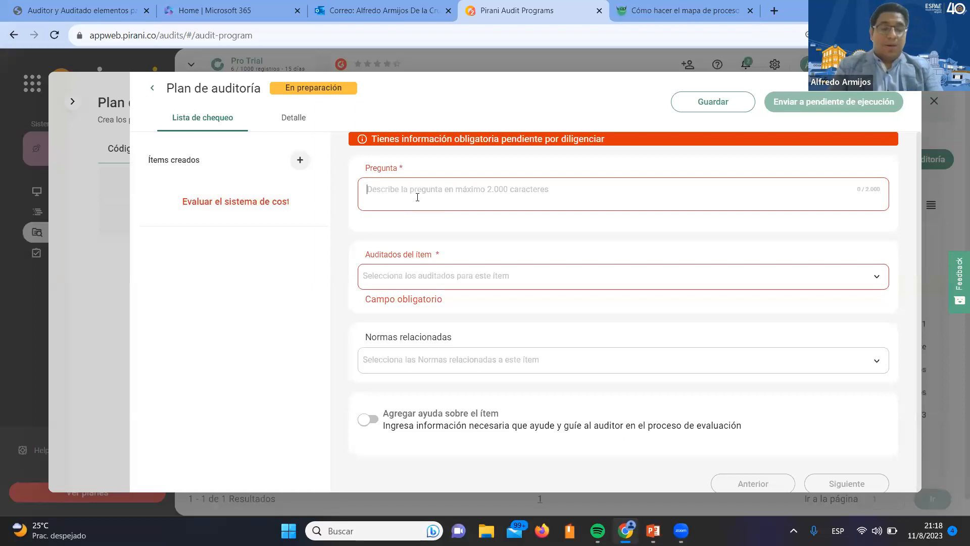
pyautogui.write('¿?')
pyautogui.press('Left')
pyautogui.write('C')
pyautogui.press('capslock')
pyautogui.write('uál es')
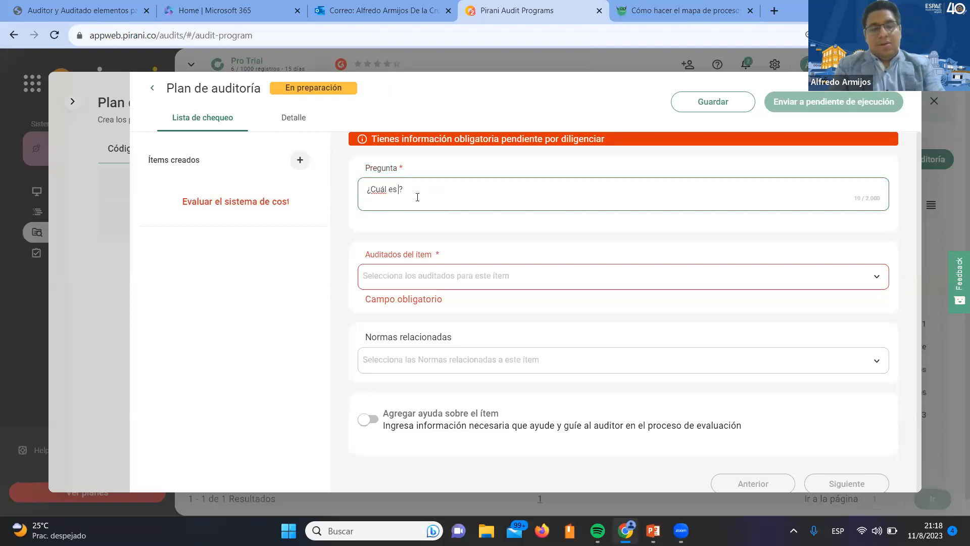
pyautogui.press('BackSpace')
pyautogui.press('BackSpace')
pyautogui.press('BackSpace')
pyautogui.press('BackSpace')
pyautogui.press('BackSpace')
pyautogui.press('BackSpace')
pyautogui.press('BackSpace')
pyautogui.press('BackSpace')
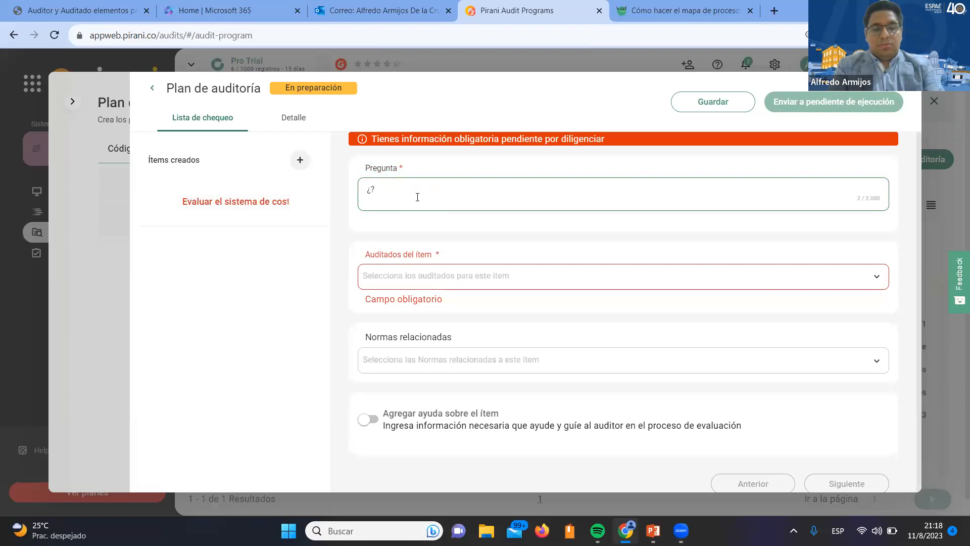
pyautogui.press('capslock')
pyautogui.write('E')
pyautogui.press('capslock')
pyautogui.write('s')
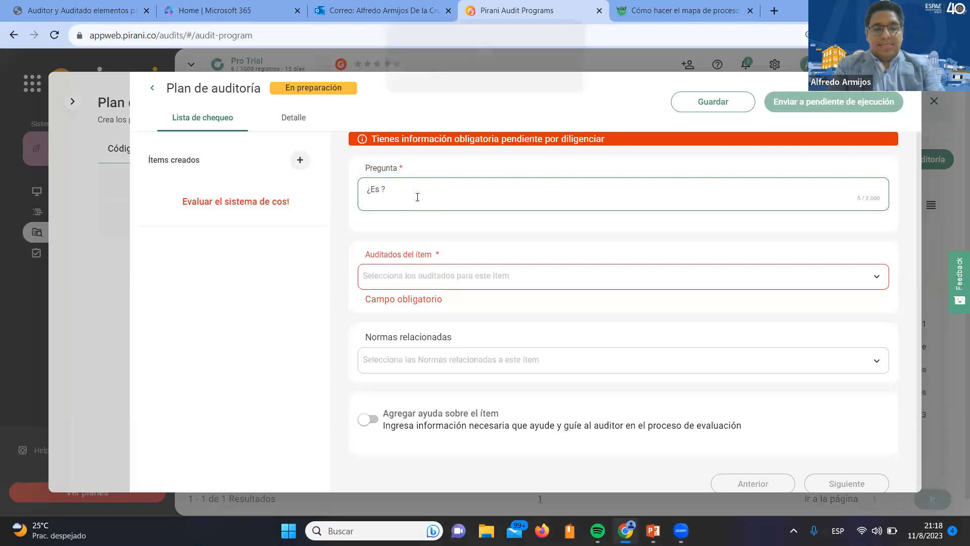
pyautogui.write('e')
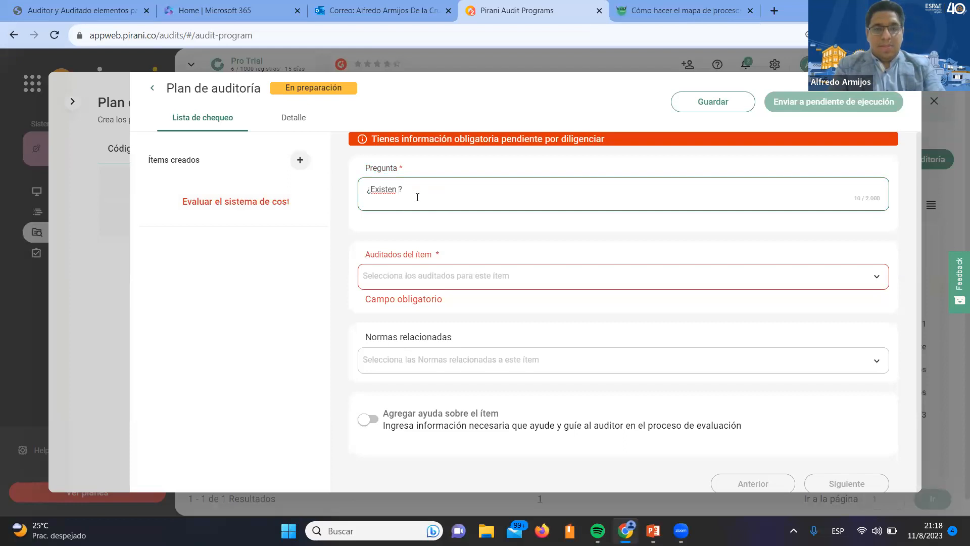
pyautogui.write('n ')
pyautogui.write('incorre')
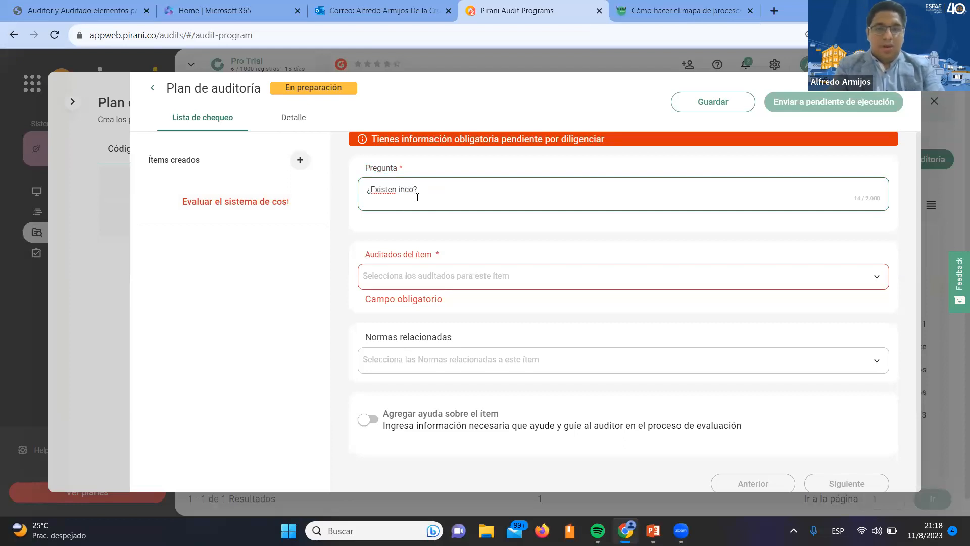
pyautogui.write('cciones significativas')
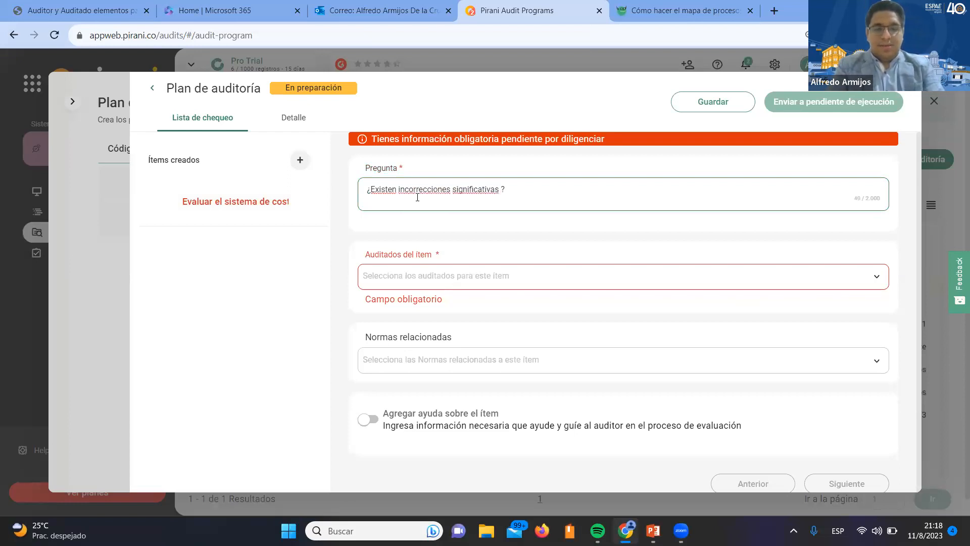
pyautogui.write(' debido a a')
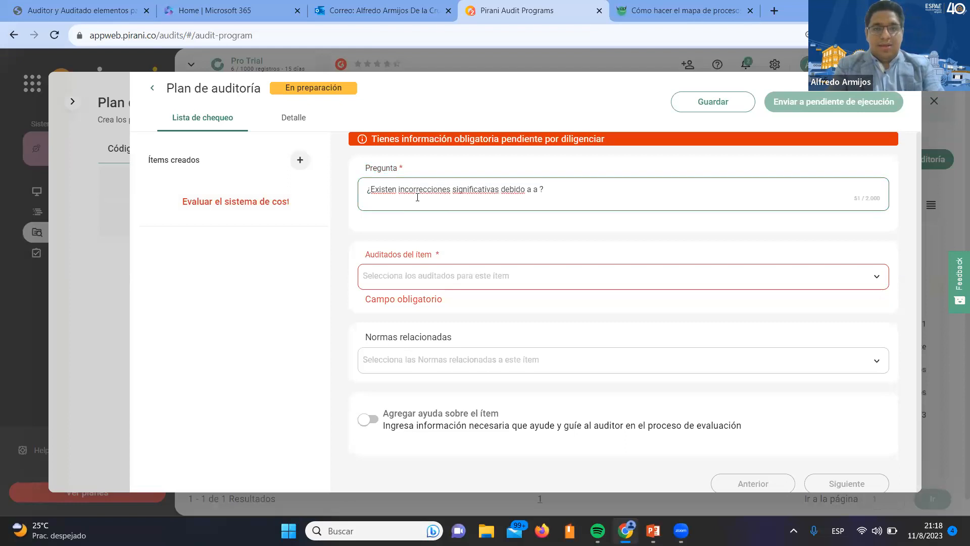
pyautogui.press('BackSpace')
pyautogui.press('BackSpace')
pyautogui.write('la aplic')
pyautogui.write('ación del sistema d')
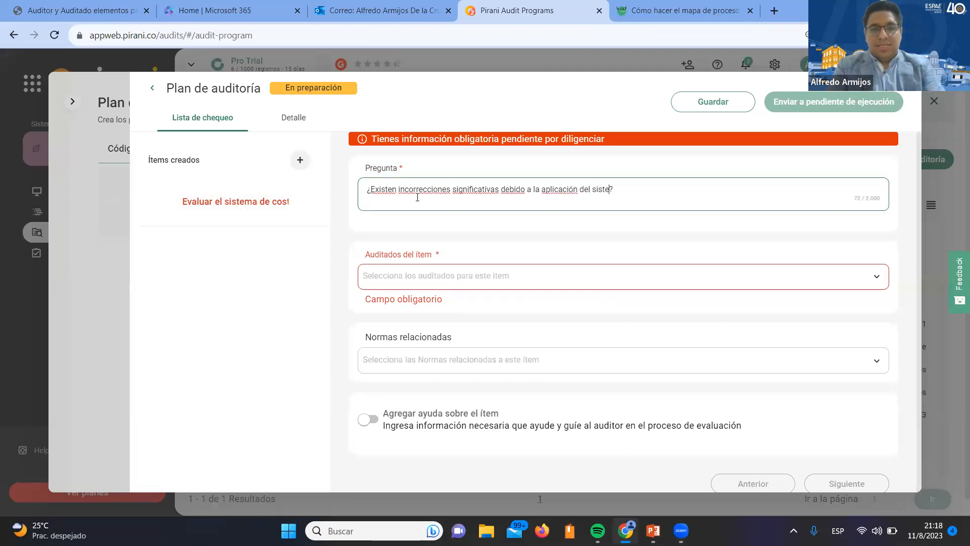
pyautogui.write('e costo')
pyautogui.write('o de')
pyautogui.write(' la oergan')
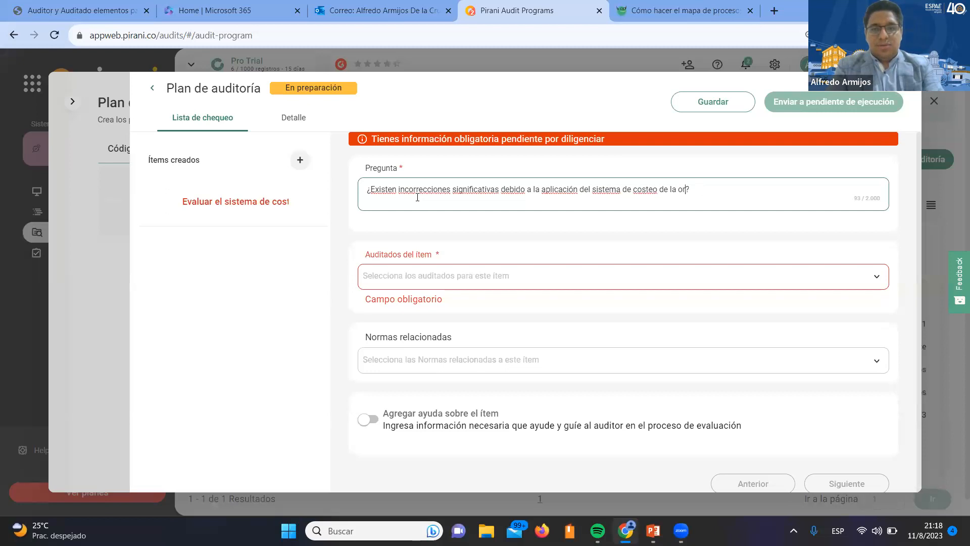
pyautogui.write('ganización')
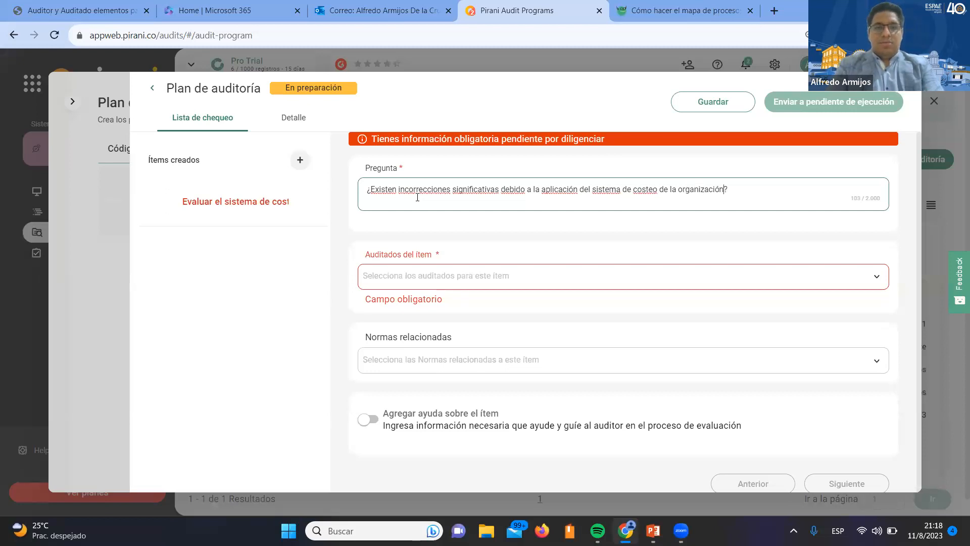
pyautogui.click(846, 269)
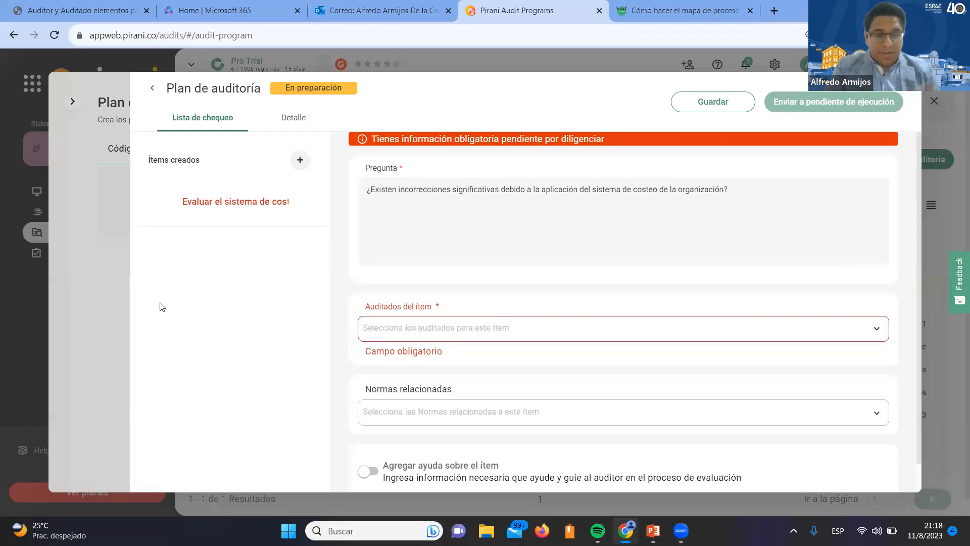
# - Assign the item's auditee and link the Información Financiera and Auditoría y Aseguramiento standards
pyautogui.click(454, 331)
pyautogui.click(468, 353)
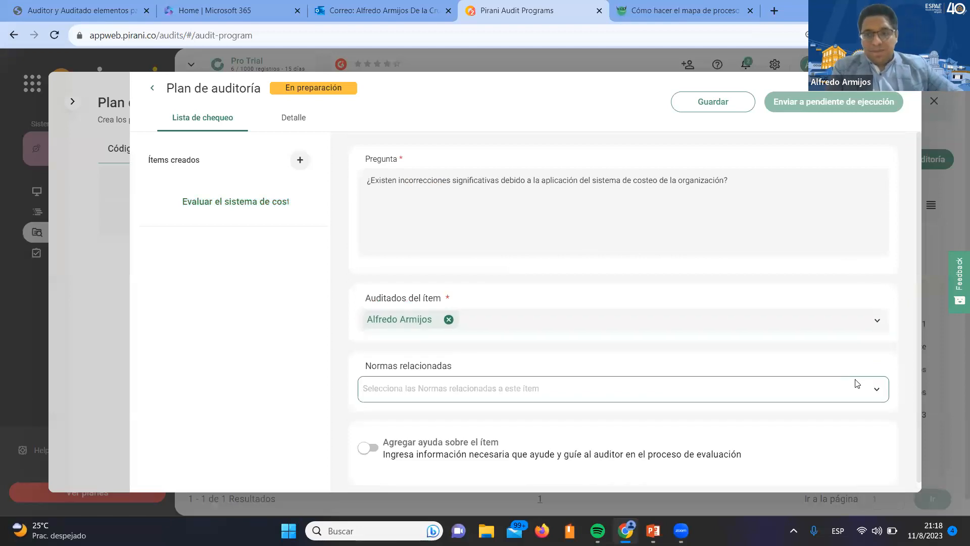
pyautogui.click(460, 389)
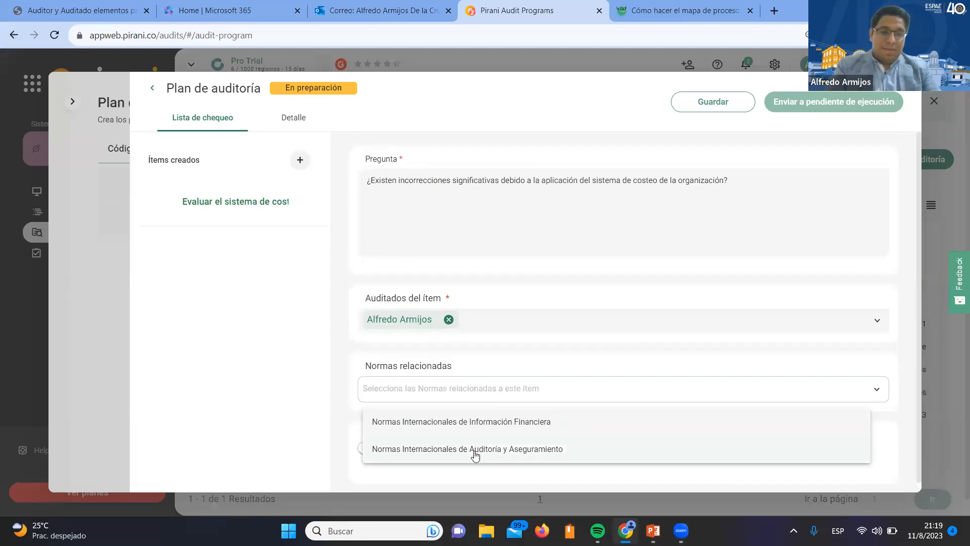
pyautogui.click(464, 429)
pyautogui.click(568, 390)
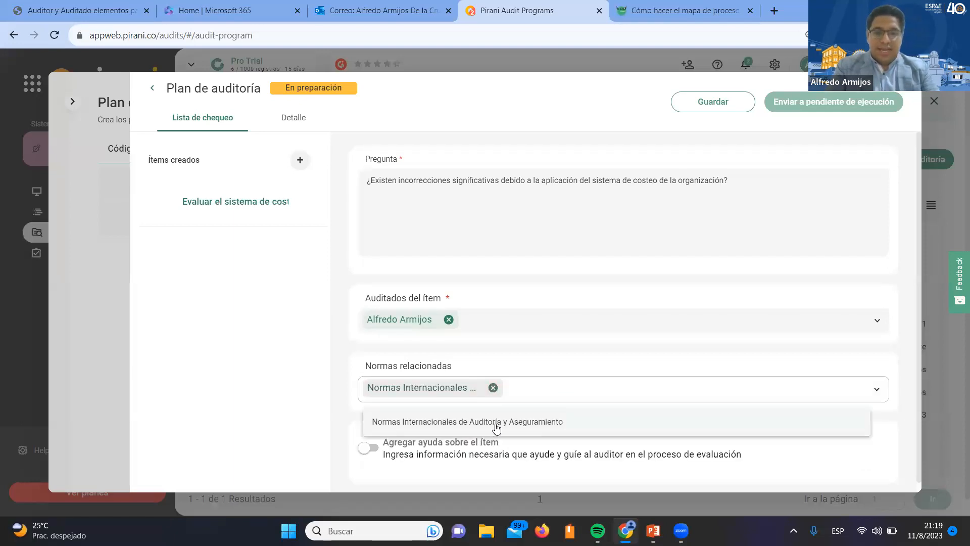
pyautogui.click(497, 426)
# - Leave the item without help text and save the checklist item
pyautogui.scroll(-1, 916, 404)
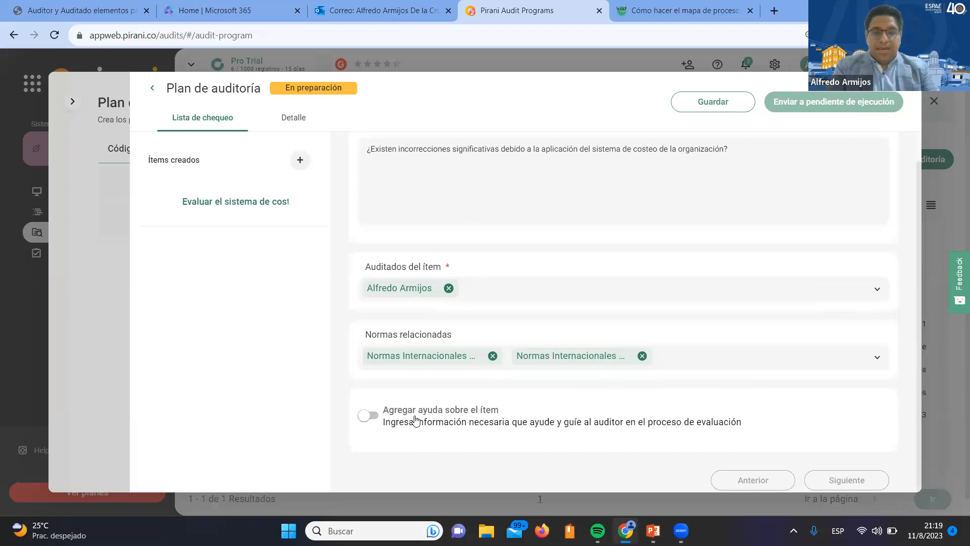
pyautogui.click(376, 416)
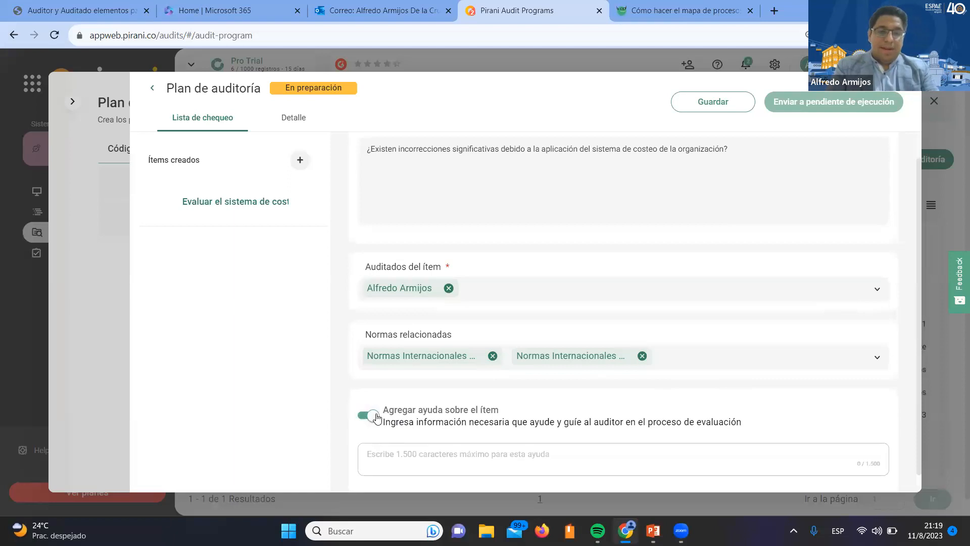
pyautogui.click(366, 418)
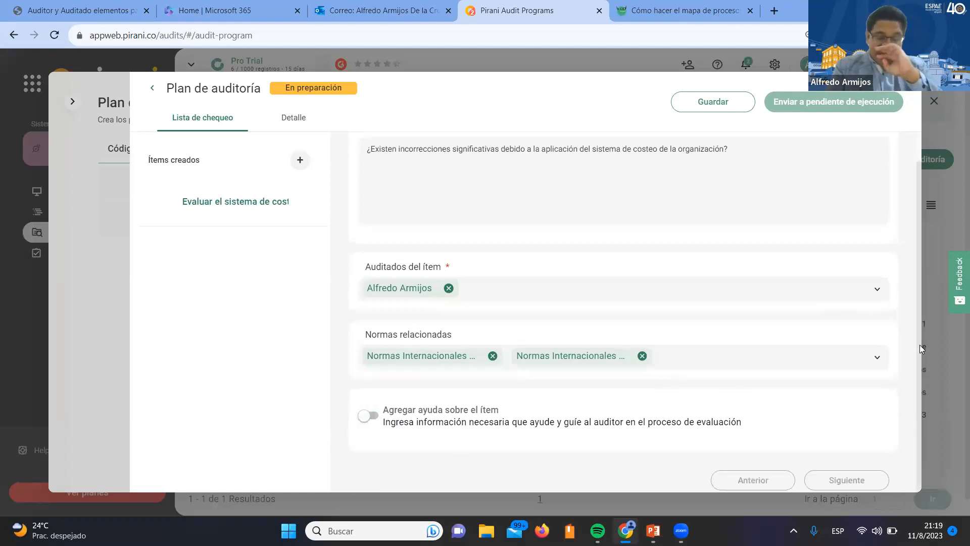
pyautogui.moveTo(920, 345); pyautogui.dragTo(915, 383)
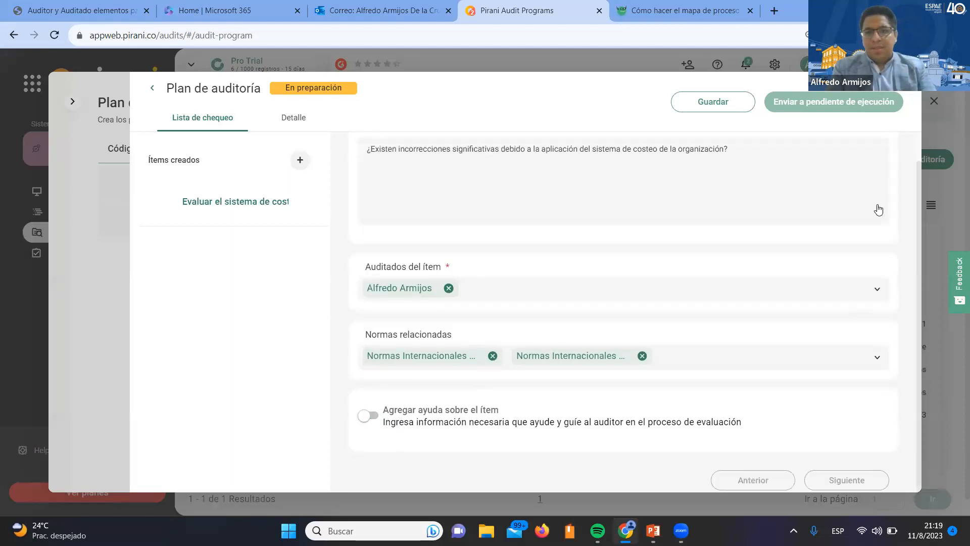
pyautogui.click(728, 102)
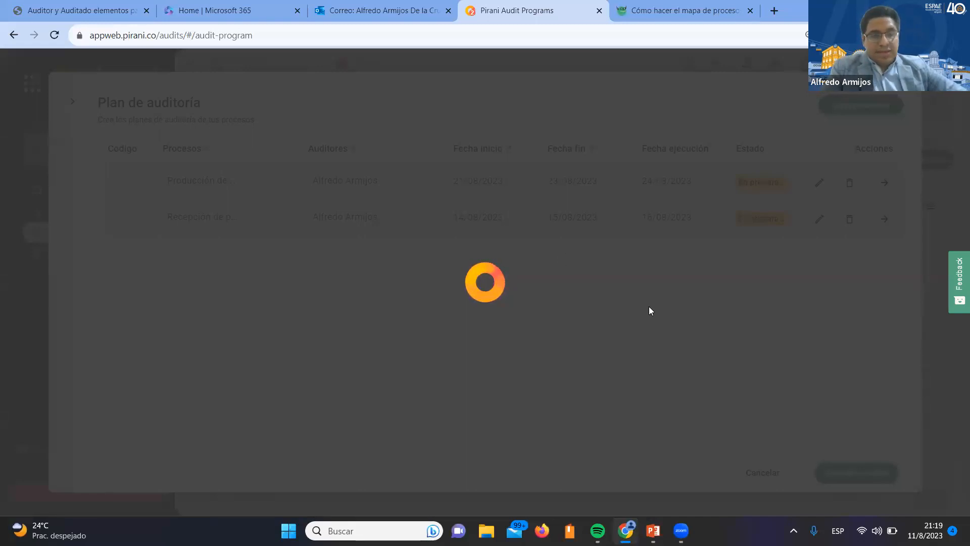
# - Reload the Programa de auditorías page and open the AUD-1 Pizzas Inc. program
pyautogui.click(59, 34)
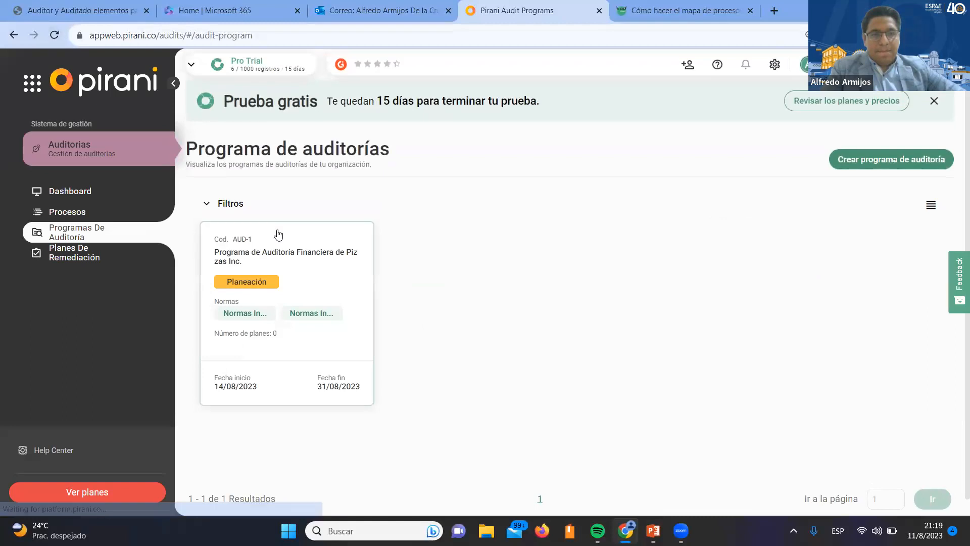
pyautogui.click(278, 236)
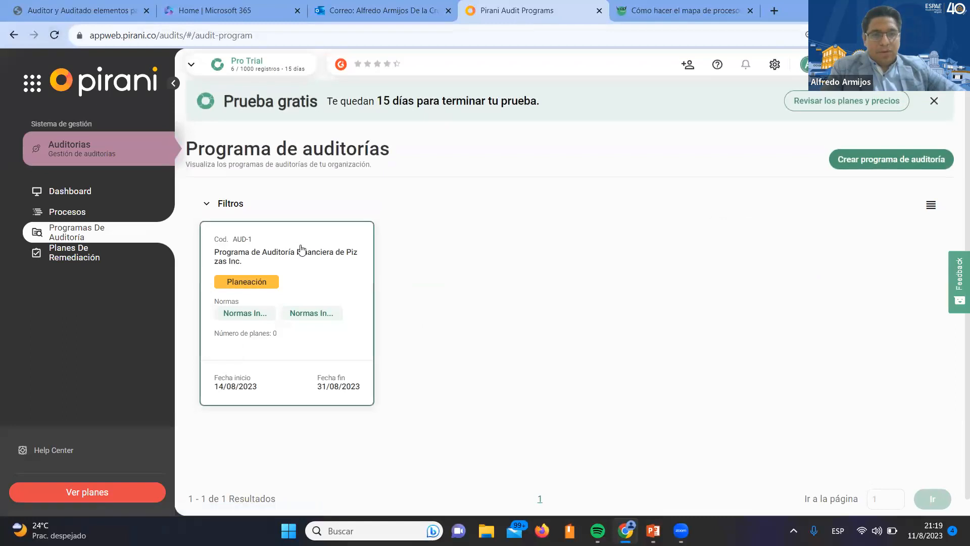
# - Open the program for editing at Plan de auditoría and add a new plan row
pyautogui.click(785, 445)
pyautogui.click(333, 169)
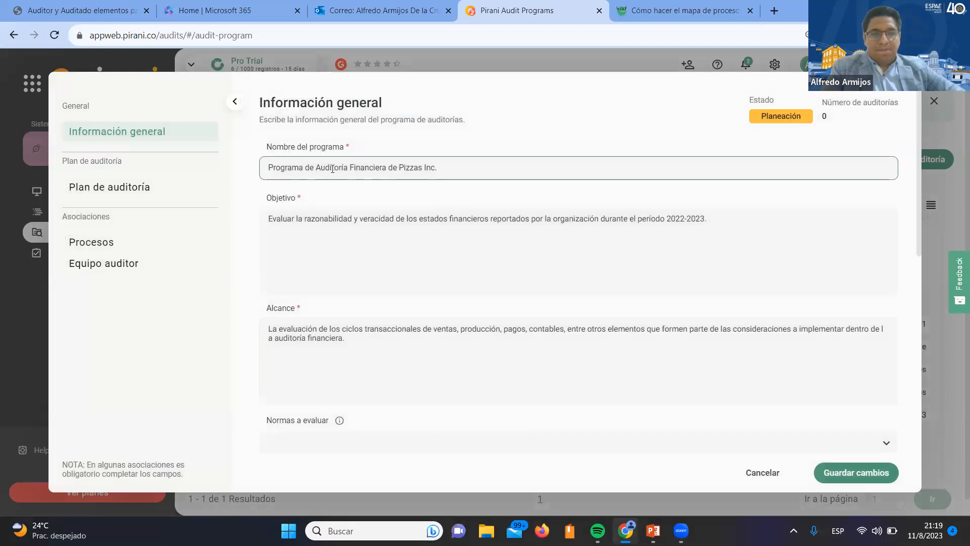
pyautogui.click(171, 193)
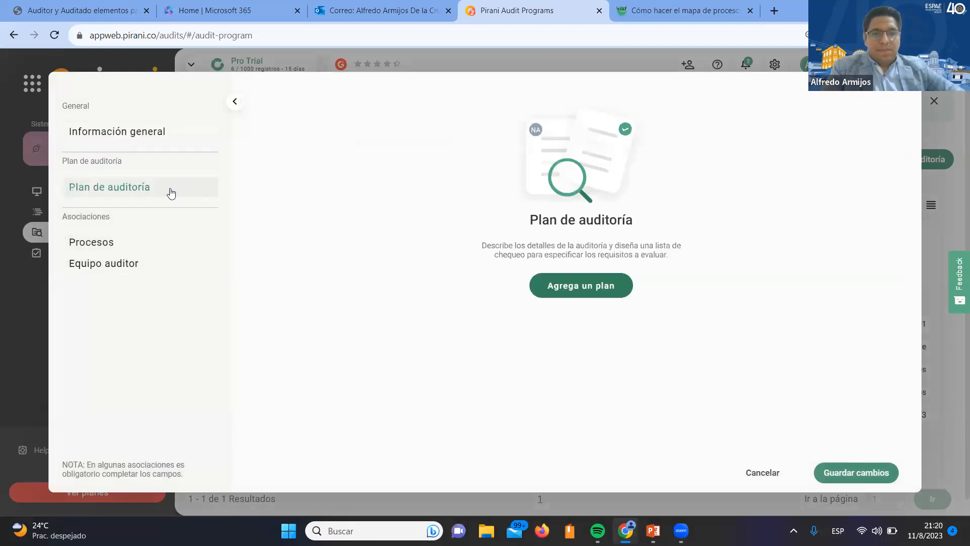
pyautogui.click(563, 285)
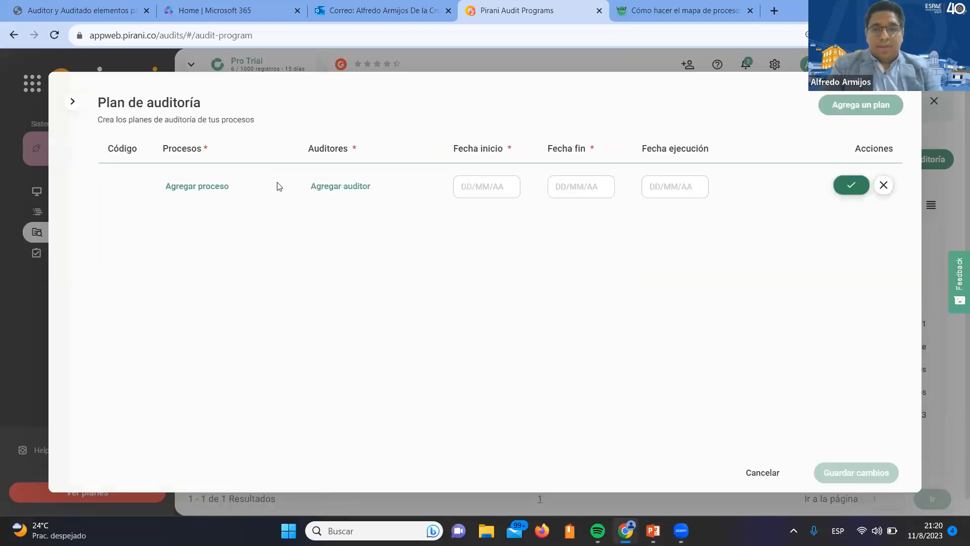
# - Make Producción de pedidos the new plan's only process, removing Recepción de pedidos
pyautogui.click(220, 185)
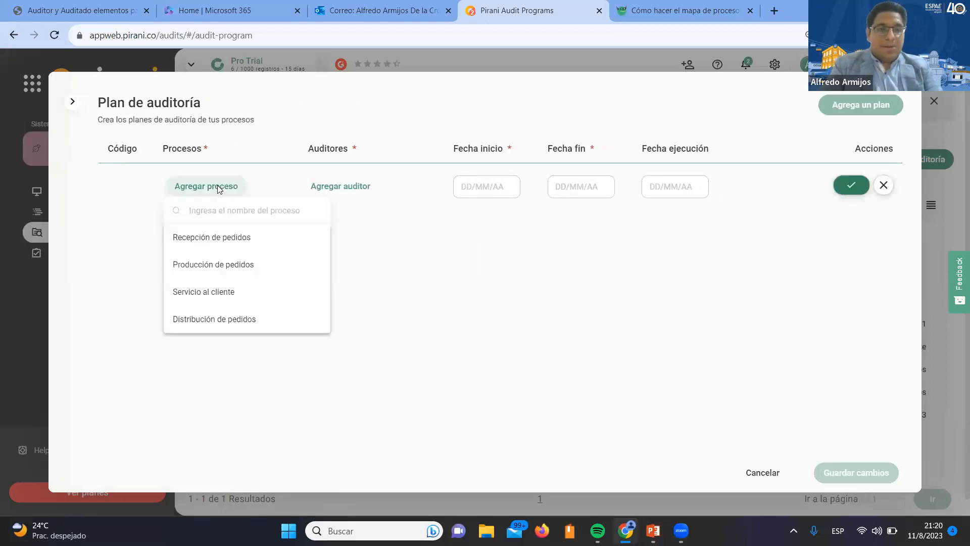
pyautogui.rightClick(243, 242)
pyautogui.click(225, 244)
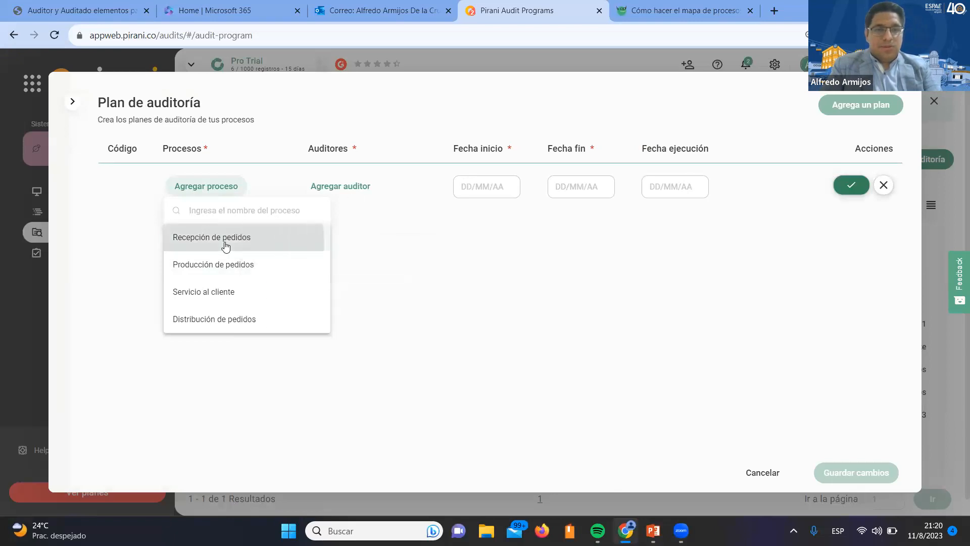
pyautogui.click(225, 244)
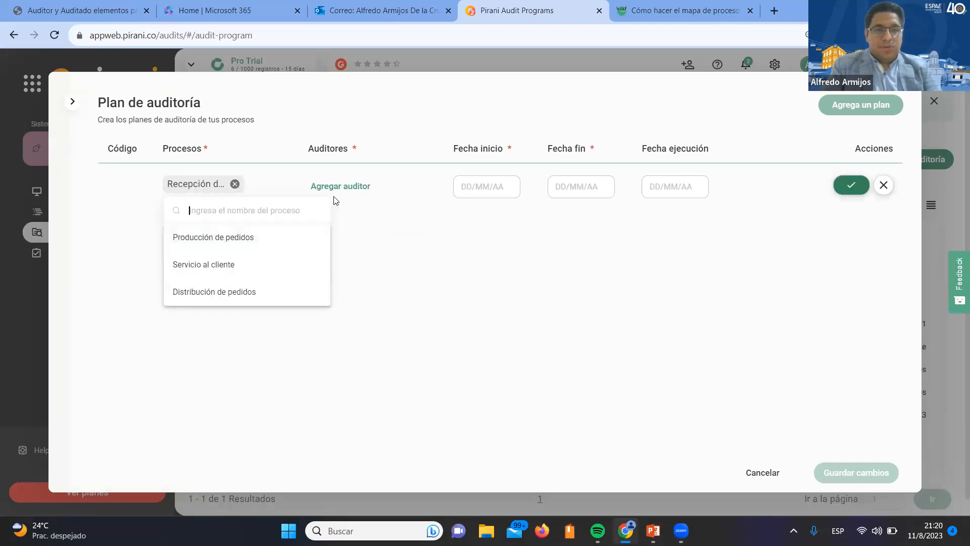
pyautogui.click(239, 188)
pyautogui.click(233, 185)
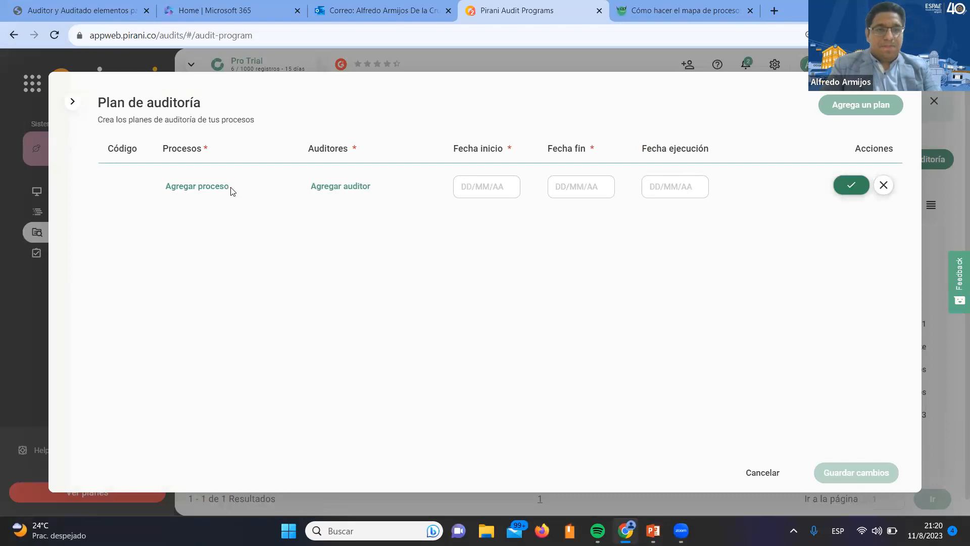
pyautogui.click(199, 188)
pyautogui.click(227, 268)
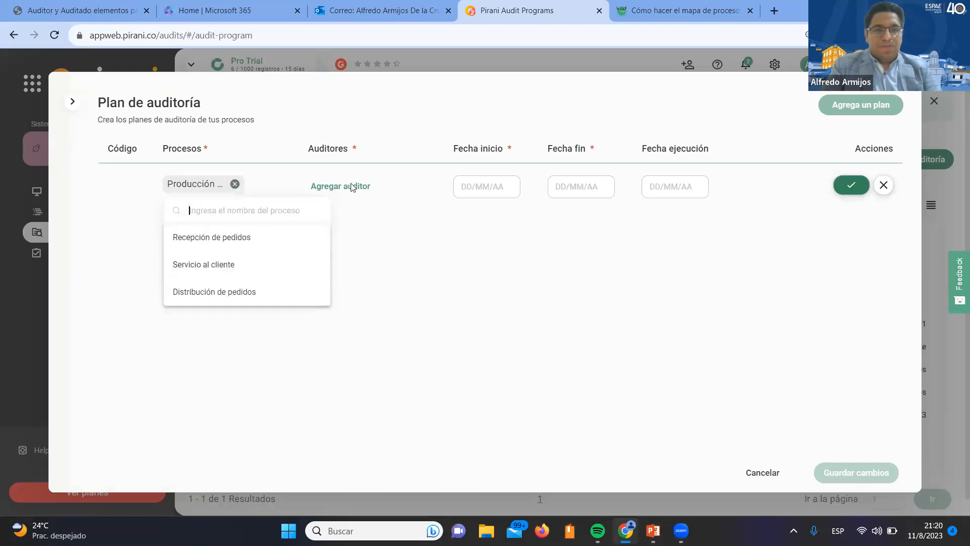
# - Assign the auditor and set the plan's start date to 14/08/2023
pyautogui.click(348, 186)
pyautogui.click(344, 188)
pyautogui.click(350, 238)
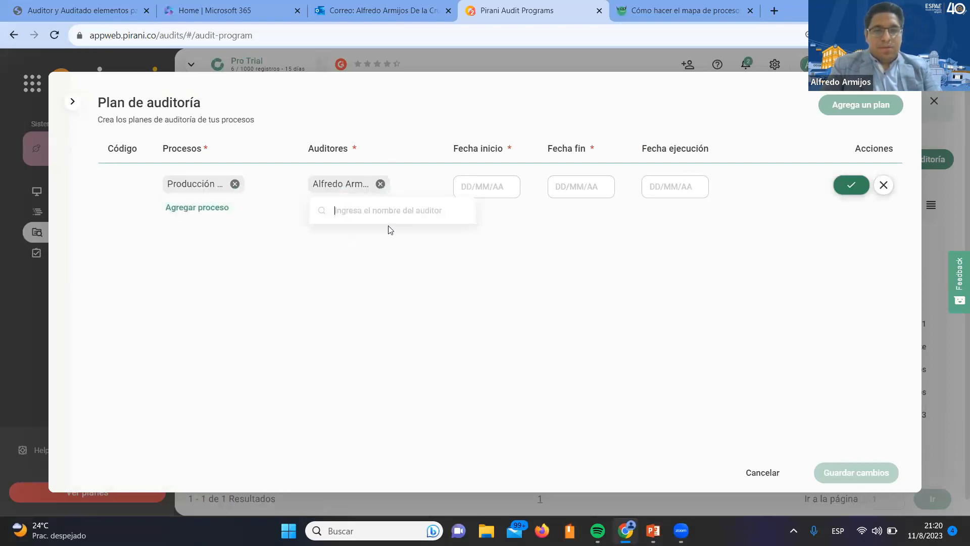
pyautogui.click(482, 189)
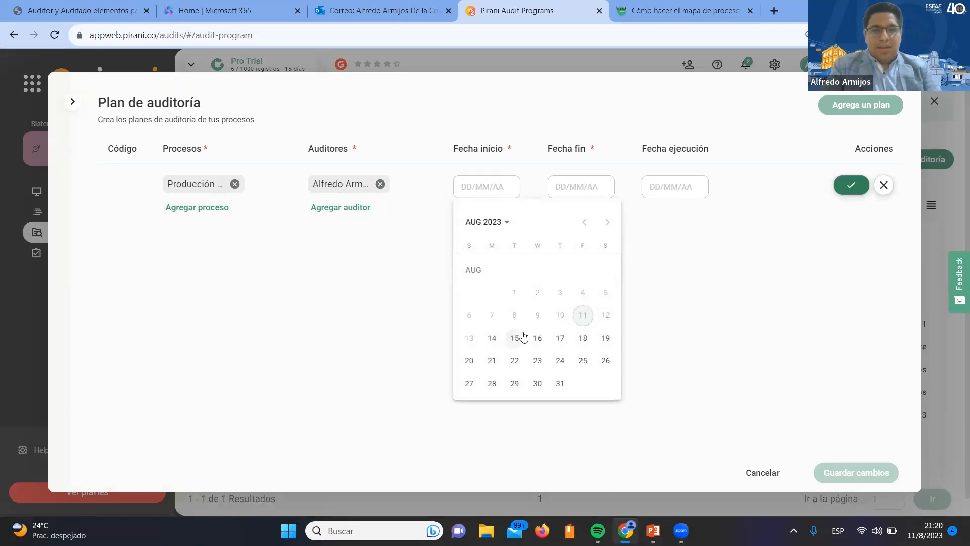
pyautogui.click(492, 337)
# - Set end date 15/08/2023 and execution 16/08/2023, save the row, and discard the extra empty row
pyautogui.click(584, 188)
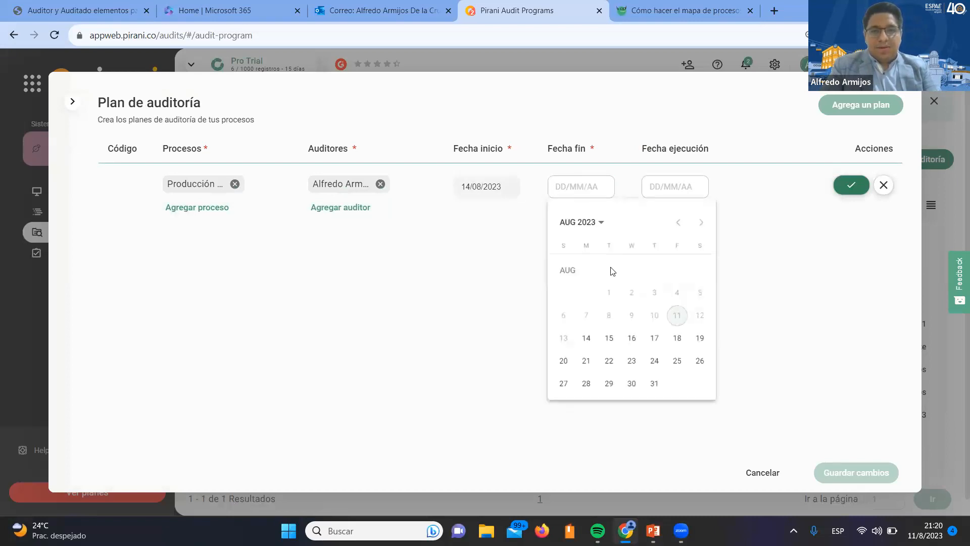
pyautogui.click(609, 339)
pyautogui.click(666, 186)
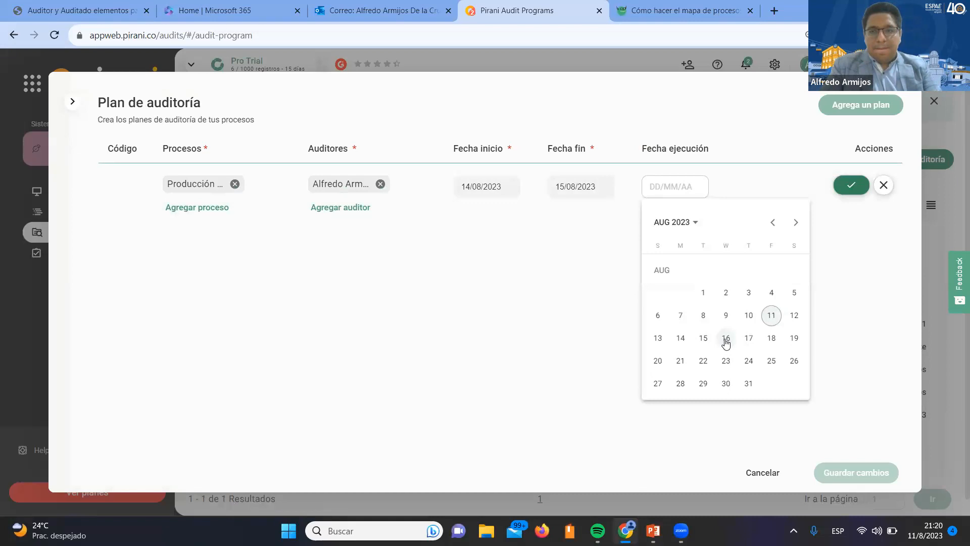
pyautogui.click(725, 340)
pyautogui.click(852, 185)
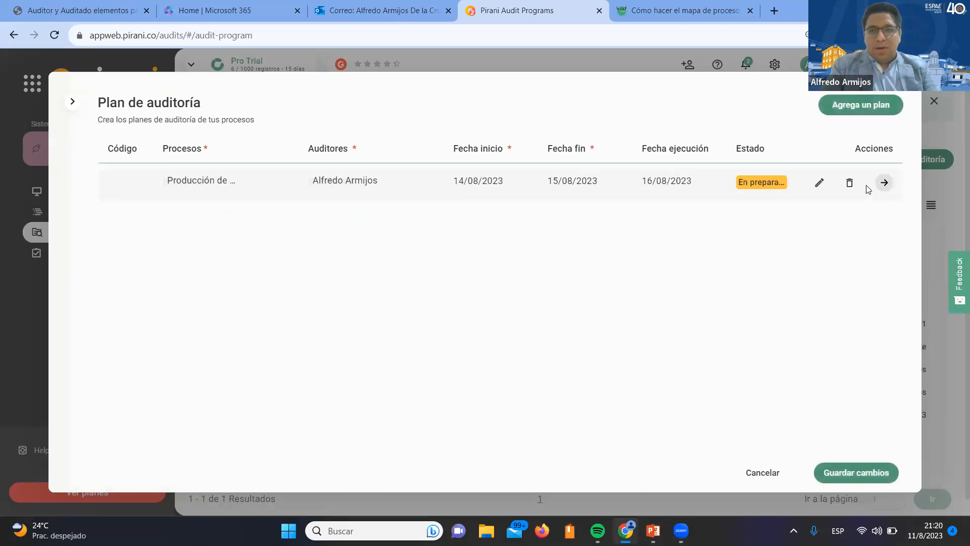
pyautogui.click(861, 103)
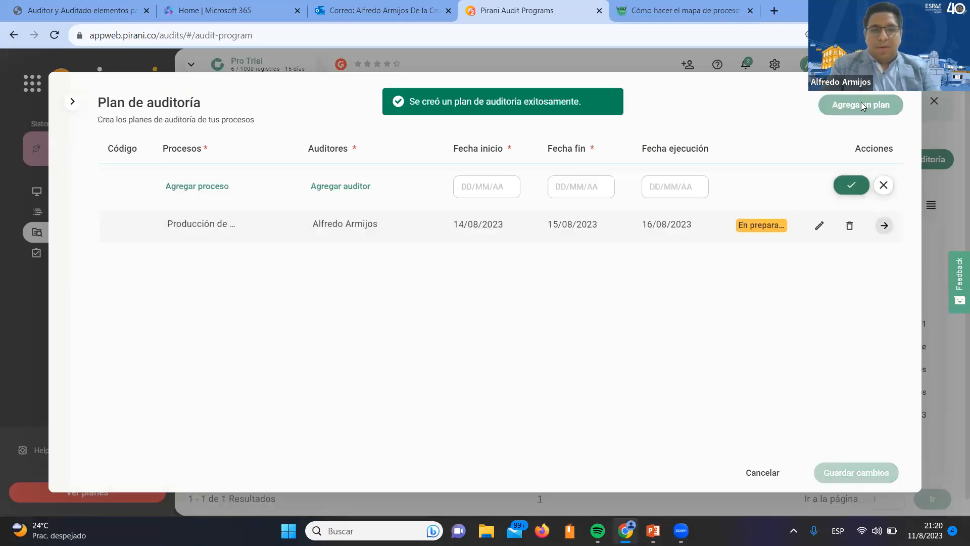
pyautogui.click(882, 186)
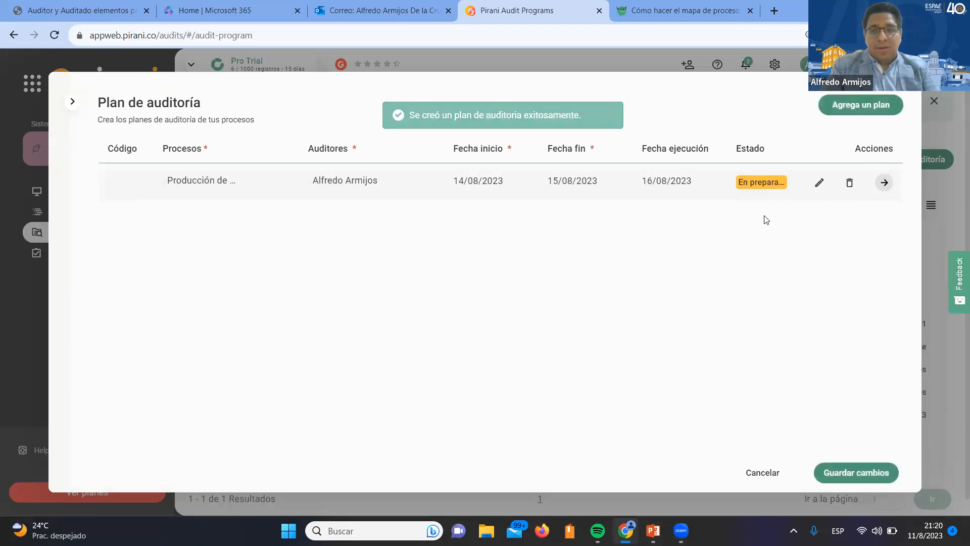
# - Rename checklist item 1 to 'Evaluación del sistema de control' and enter its question about costing-system misstatements
pyautogui.click(884, 183)
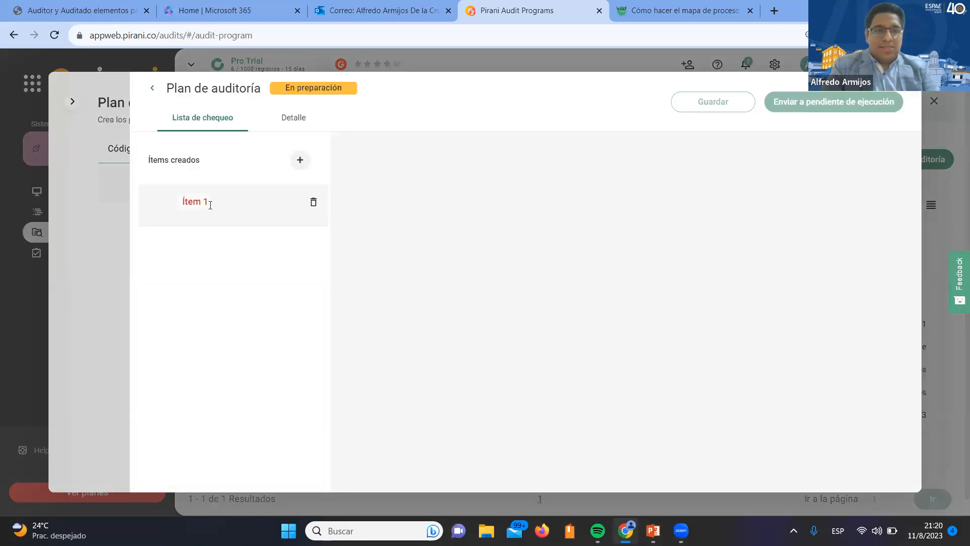
pyautogui.click(203, 202)
pyautogui.hotkey('ctrl', 'a')
pyautogui.write('Ev')
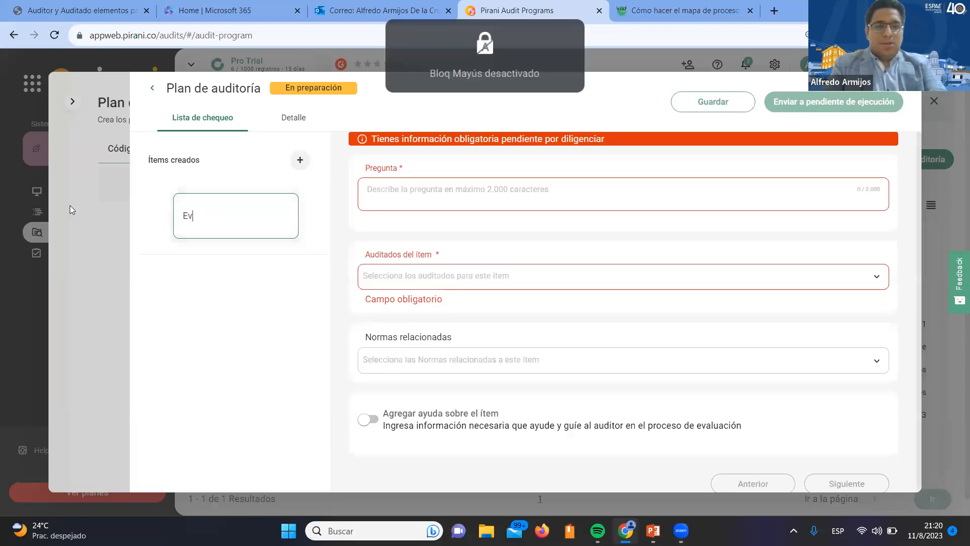
pyautogui.write('aluación del s')
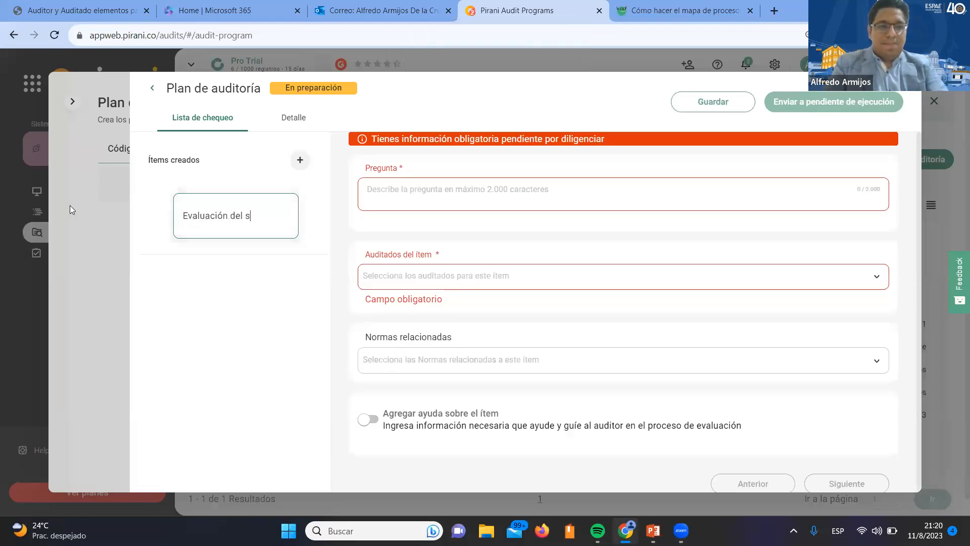
pyautogui.write('istema de control')
pyautogui.press('Tab')
pyautogui.write('¿?Existen incorrecciones ')
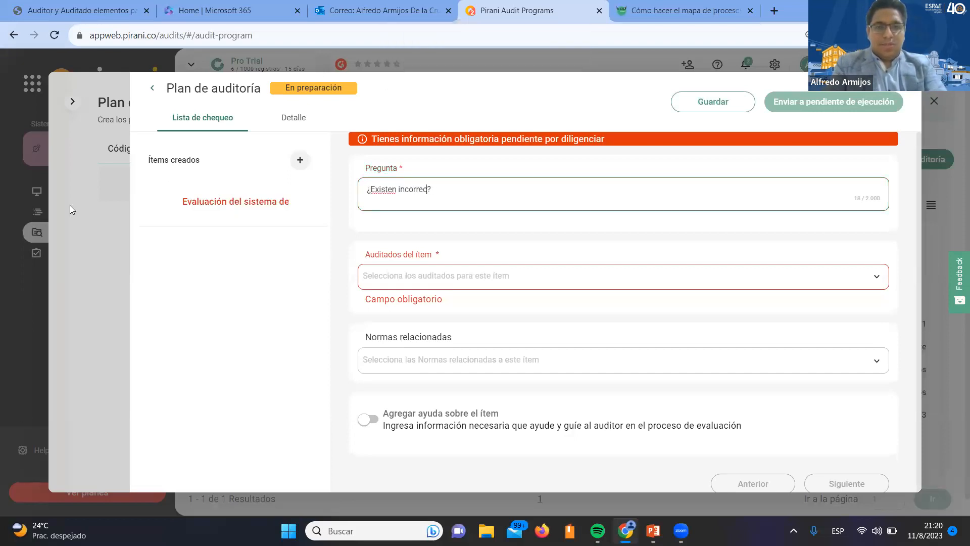
pyautogui.write('sni')
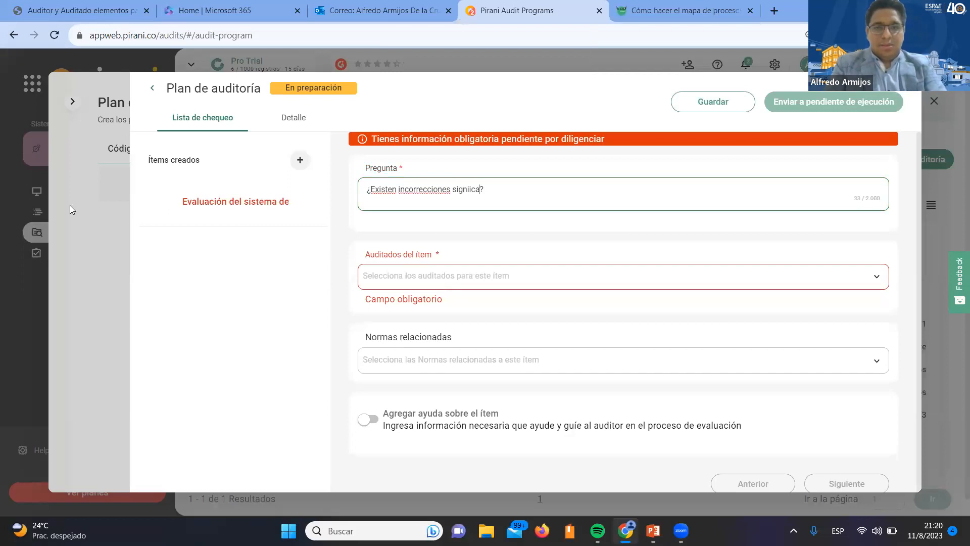
pyautogui.write('nificatsivas derivadas de ')
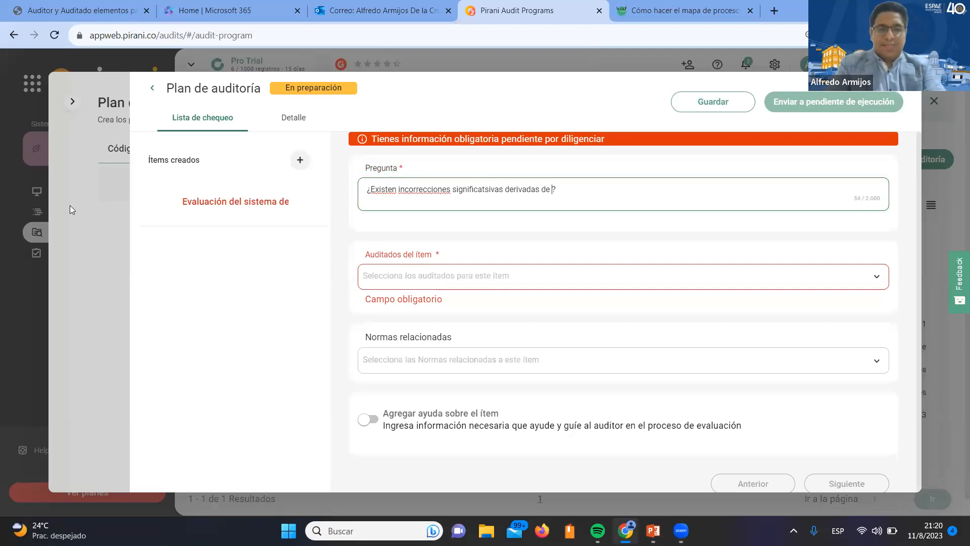
pyautogui.write('la aplicación del sistema de costeo en la empresa')
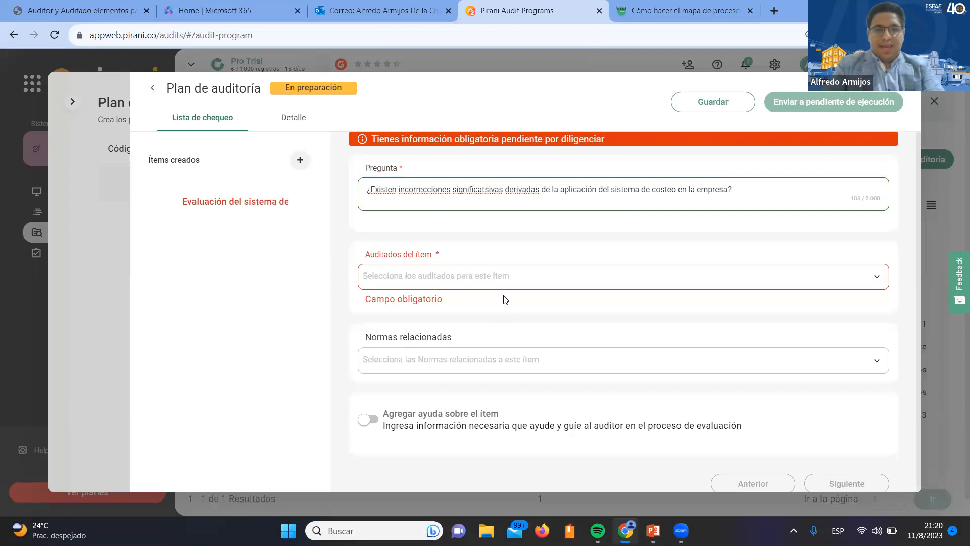
pyautogui.click(506, 299)
# - Assign an auditee to item 1 and link the IFRS and the auditing and assurance standards
pyautogui.click(465, 327)
pyautogui.click(444, 358)
pyautogui.click(475, 388)
pyautogui.click(436, 428)
pyautogui.click(540, 392)
pyautogui.click(506, 424)
pyautogui.scroll(-1, 911, 404)
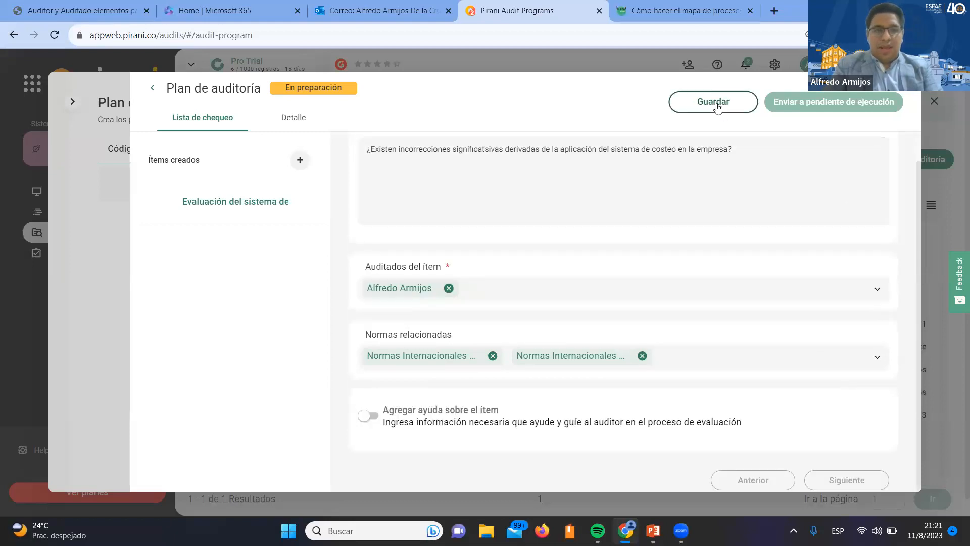
# - Add a second checklist item named 'Análisis de mermas de producción'
pyautogui.click(300, 161)
pyautogui.moveTo(211, 265); pyautogui.dragTo(116, 260)
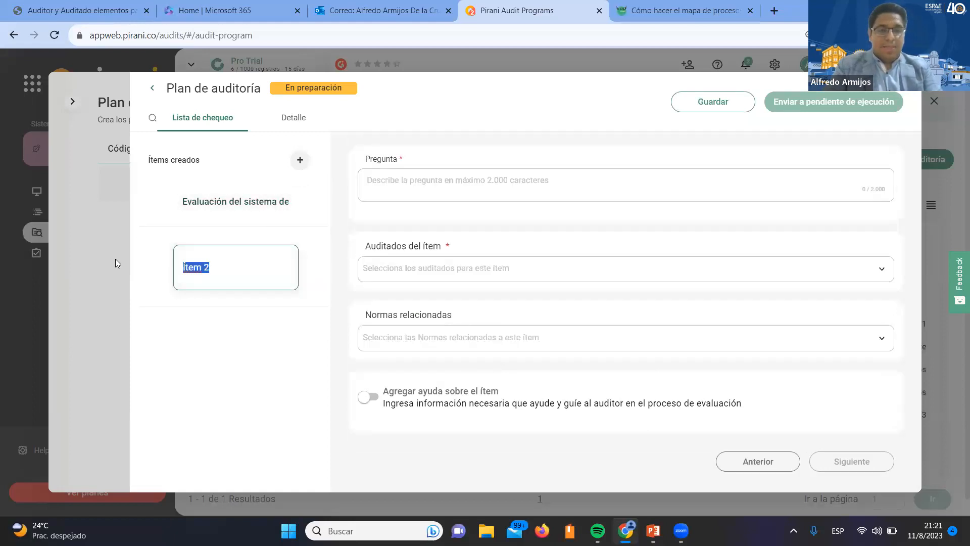
pyautogui.press('capslock')
pyautogui.write('E')
pyautogui.press('capslock')
pyautogui.write('v')
pyautogui.press('capslock')
pyautogui.press('BackSpace')
pyautogui.press('BackSpace')
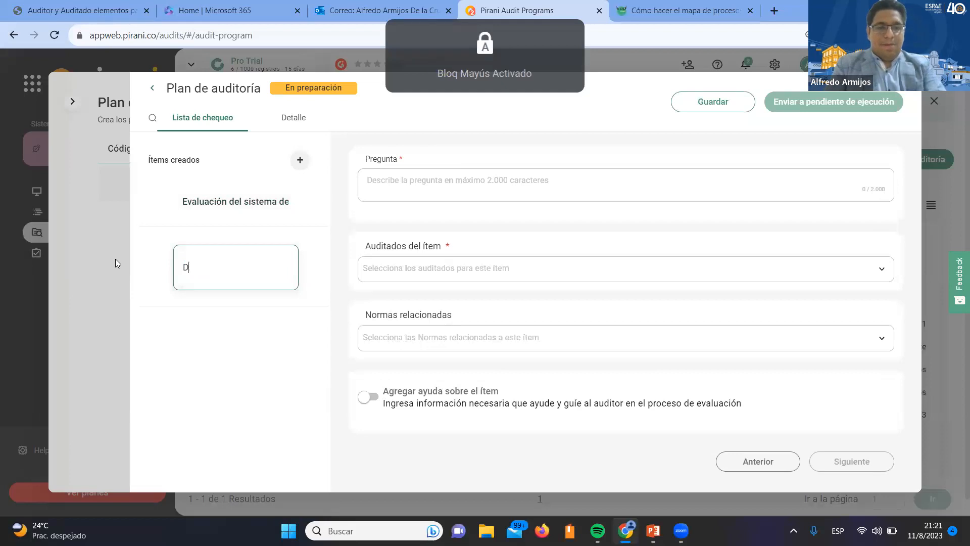
pyautogui.write('A')
pyautogui.press('capslock')
pyautogui.write('n')
pyautogui.press('capslock')
pyautogui.press('capslock')
pyautogui.write('áli')
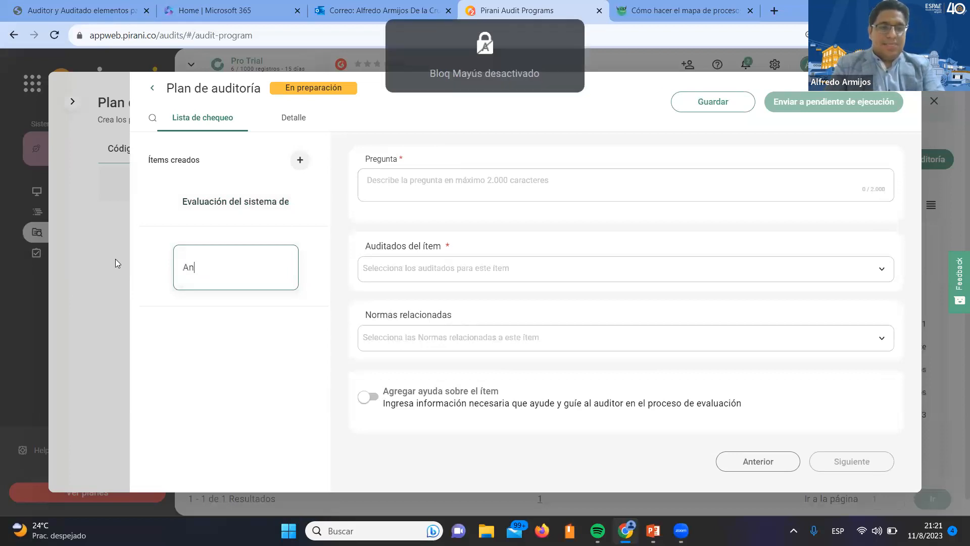
pyautogui.write('sis de mermas')
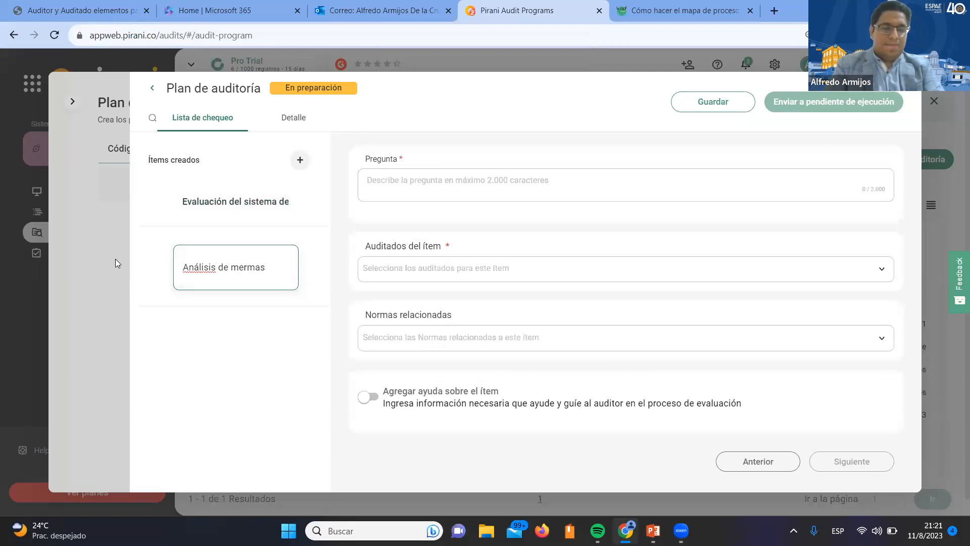
pyautogui.write(' de producción')
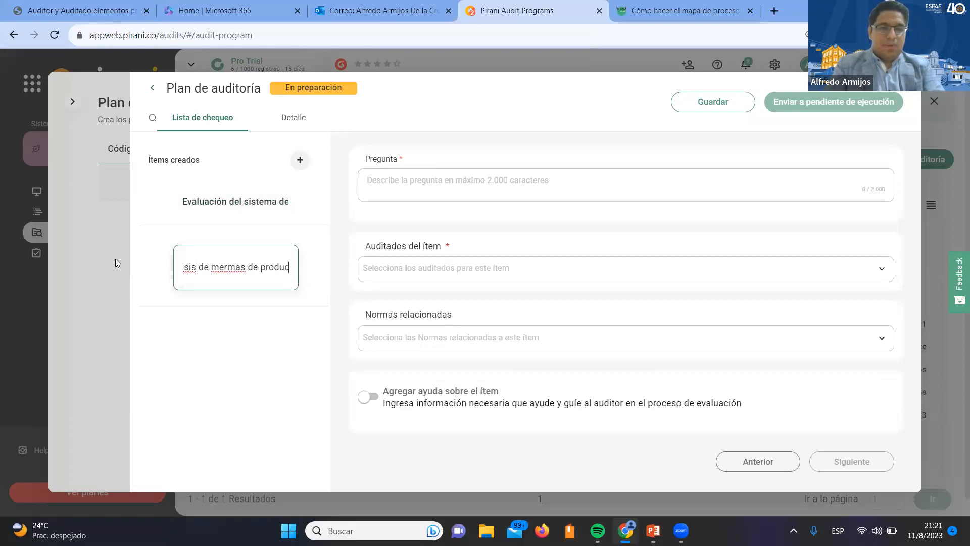
# - Enter item 2's question on quantifying production-waste losses in money, correcting the spelling of 'pérdidas'
pyautogui.click(426, 185)
pyautogui.write('¿?')
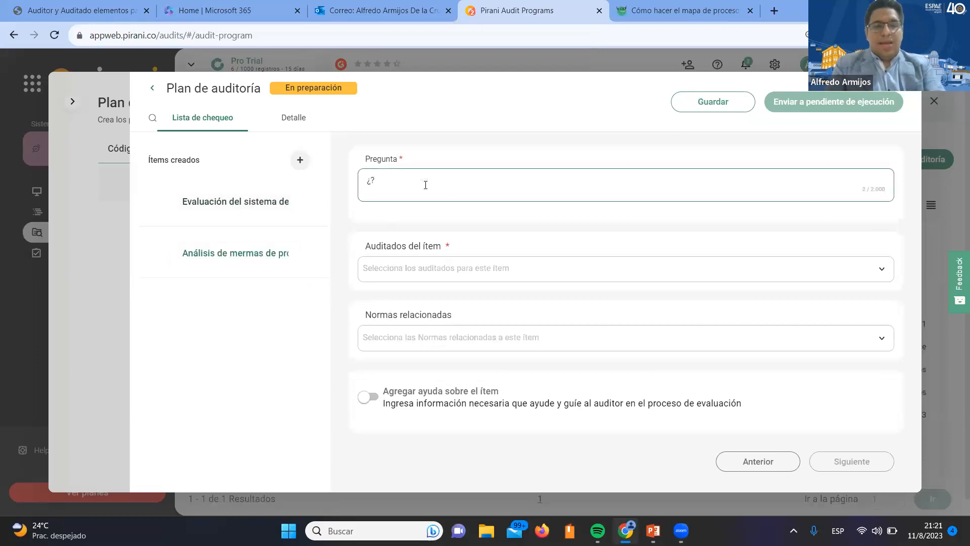
pyautogui.write('E')
pyautogui.press('capslock')
pyautogui.write('xiste un p')
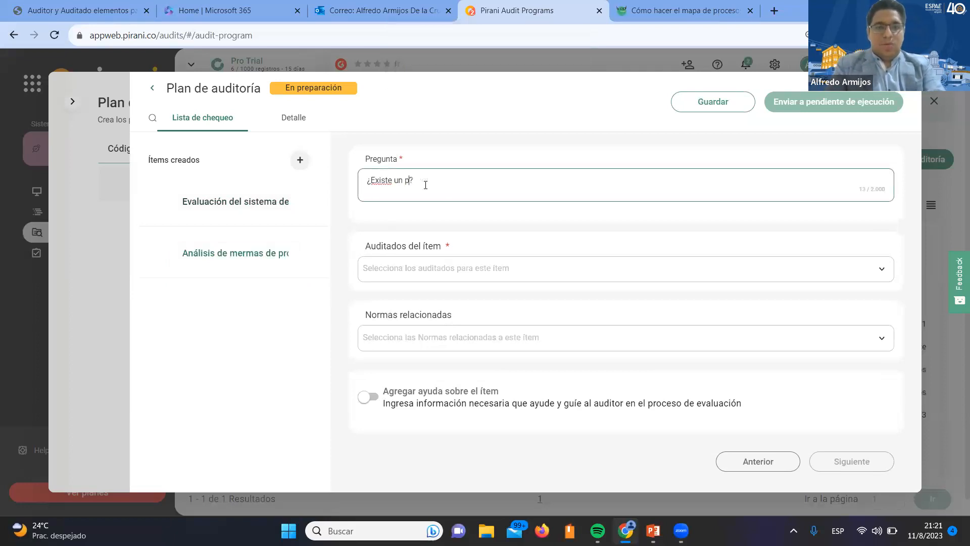
pyautogui.write('étodo para cuantificar monea')
pyautogui.press('BackSpace')
pyautogui.write('tariamente las')
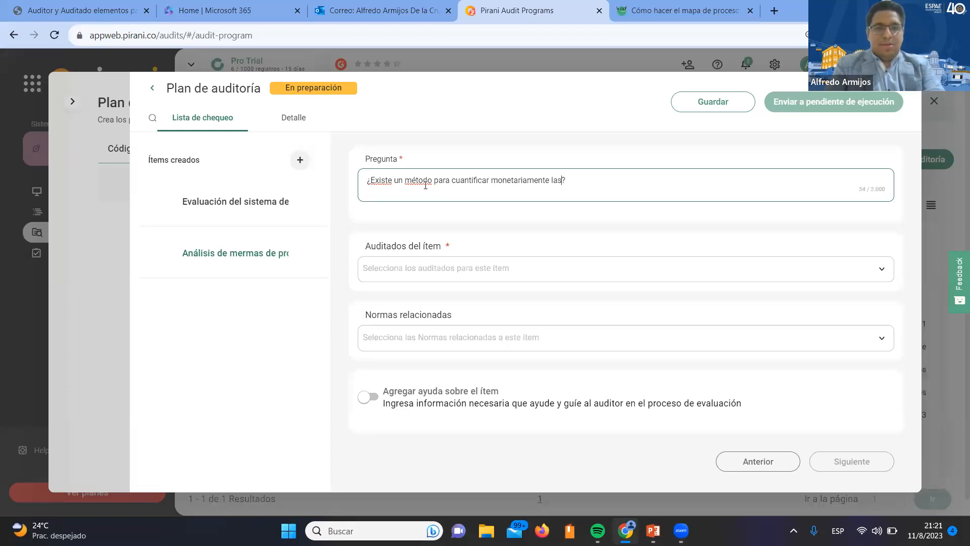
pyautogui.write('peridas')
pyautogui.press('BackSpace')
pyautogui.press('BackSpace')
pyautogui.press('BackSpace')
pyautogui.press('BackSpace')
pyautogui.write('dida')
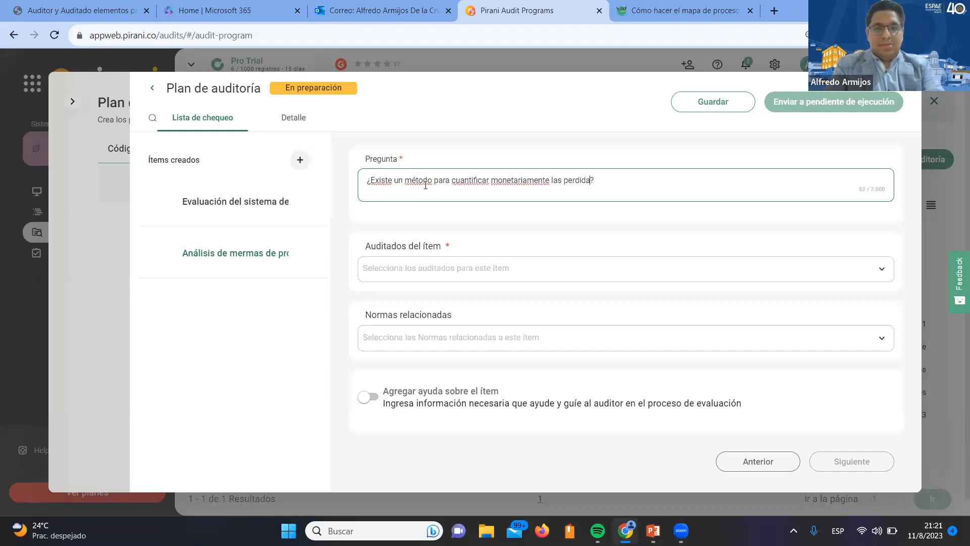
pyautogui.write('s generadas por mermas de producción')
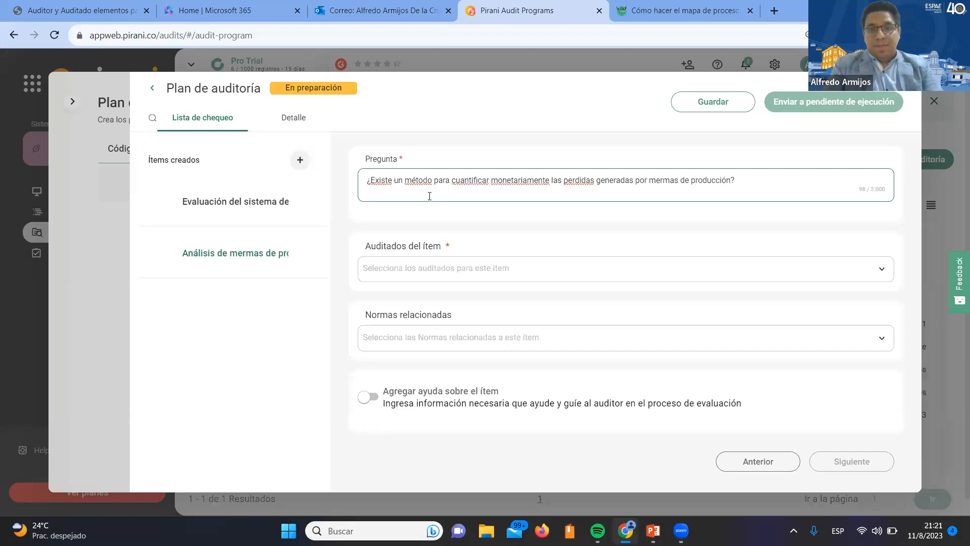
pyautogui.rightClick(577, 182)
pyautogui.press('Escape')
pyautogui.write('pérdidas')
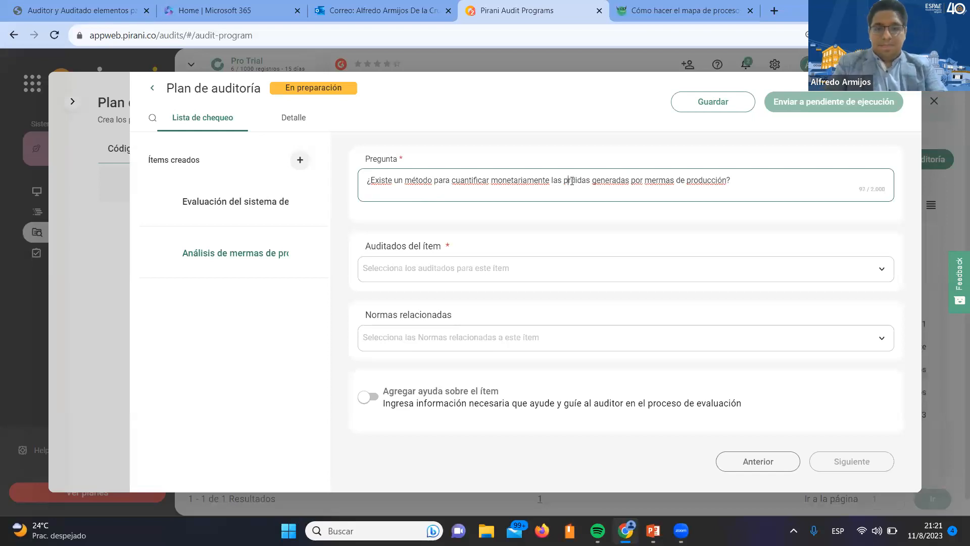
# - Assign an auditee and link Normas Internacionales de Información Financiera to item 2
pyautogui.click(466, 268)
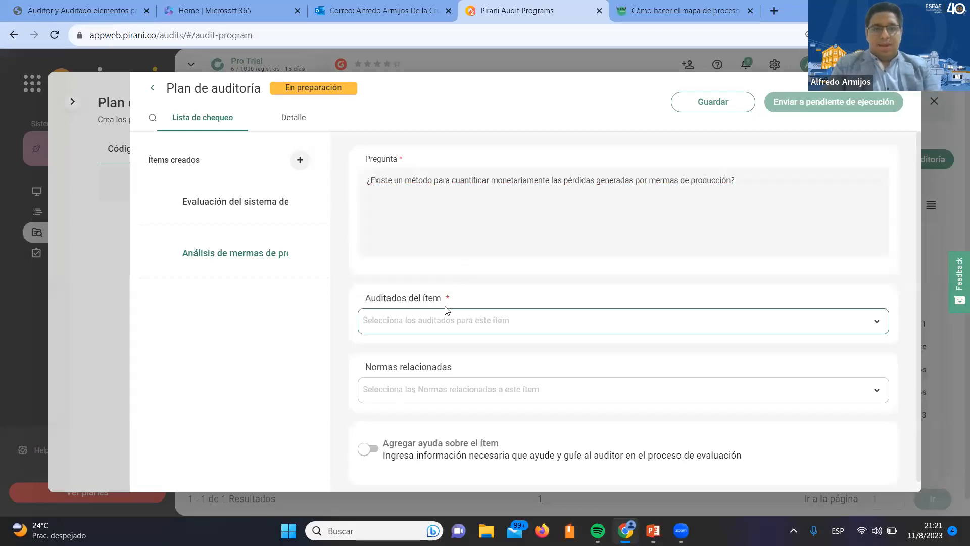
pyautogui.click(450, 321)
pyautogui.click(442, 349)
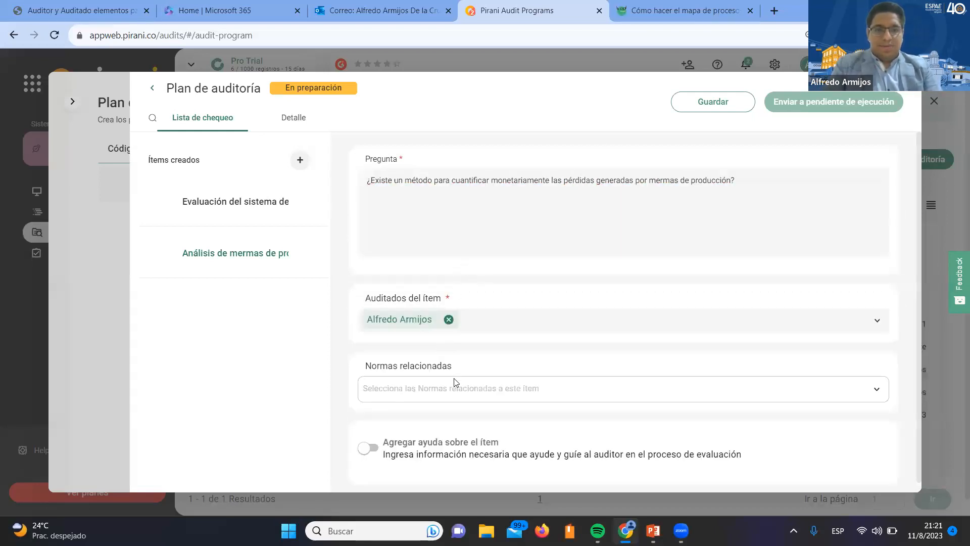
pyautogui.click(457, 386)
pyautogui.click(433, 421)
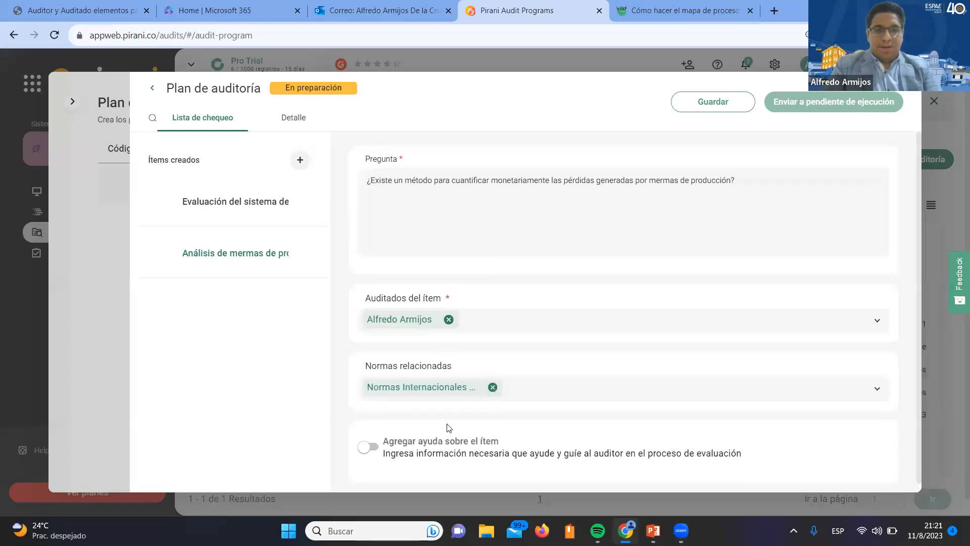
pyautogui.scroll(-1, 919, 312)
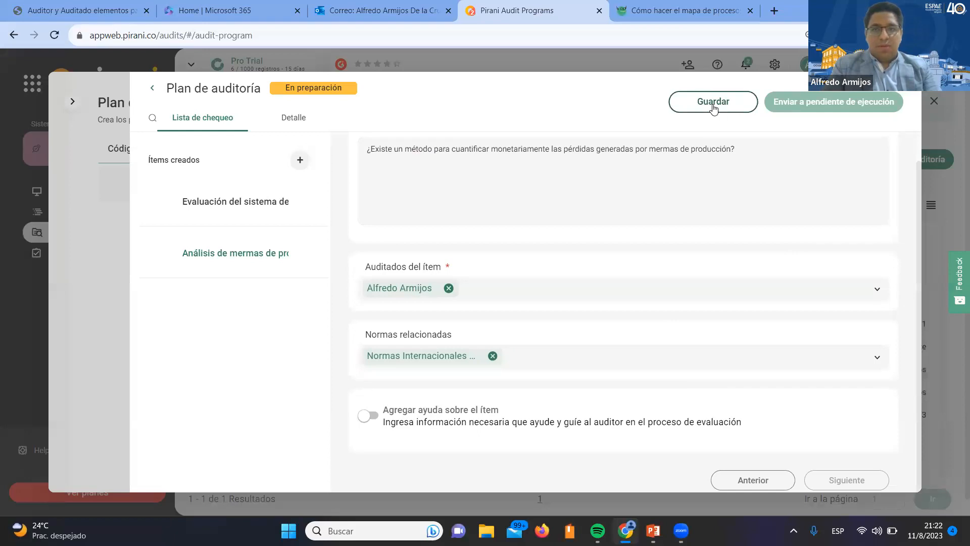
pyautogui.click(289, 121)
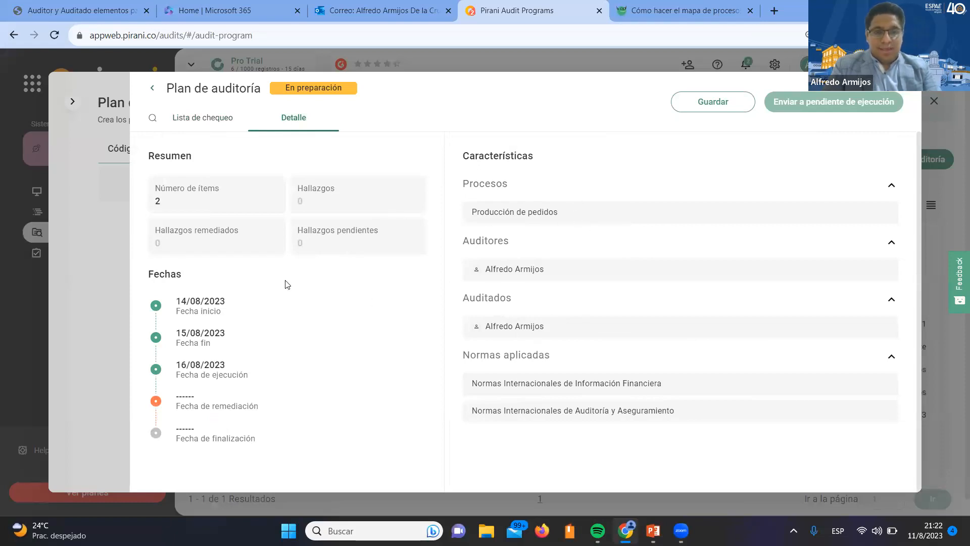
# - Save the plan's checklist and review the saved items 1 and 2
pyautogui.moveTo(230, 294); pyautogui.dragTo(576, 158)
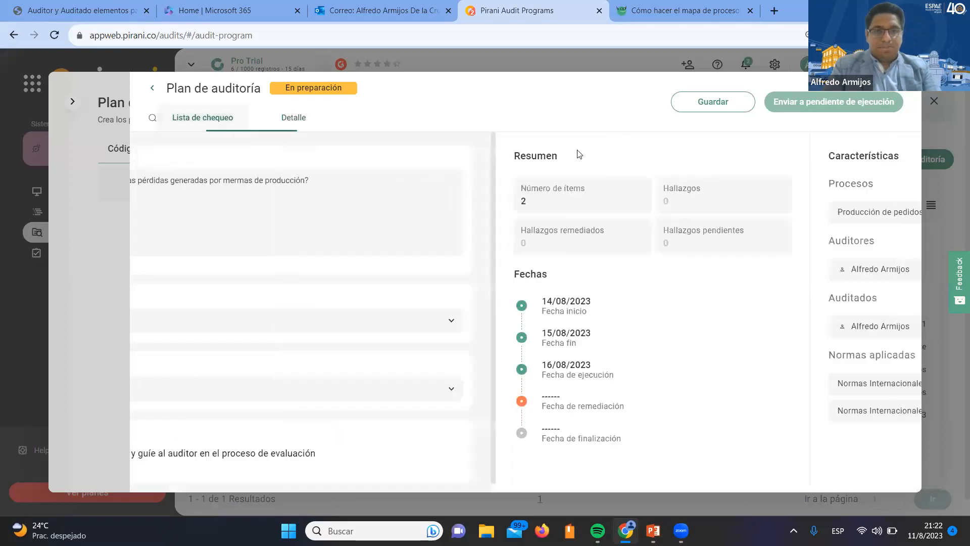
pyautogui.click(740, 104)
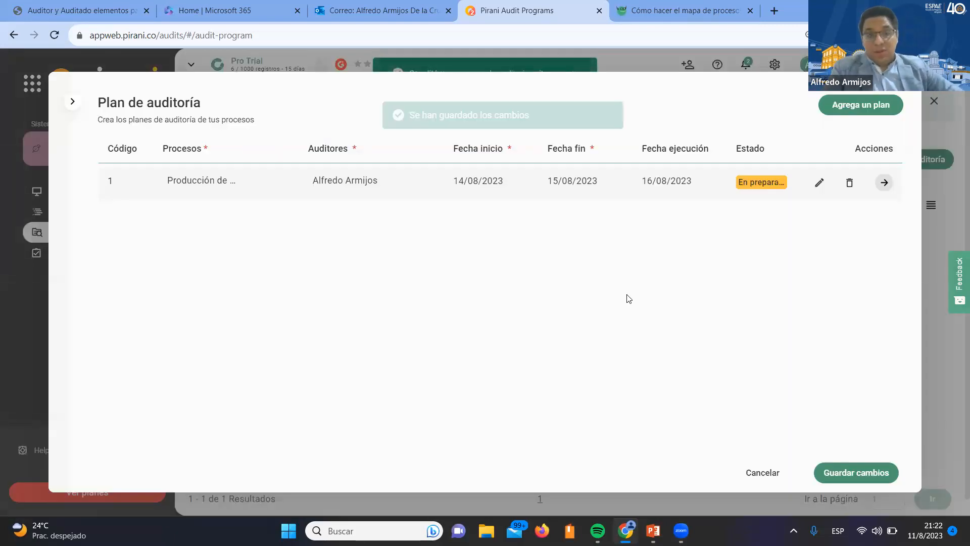
pyautogui.click(884, 183)
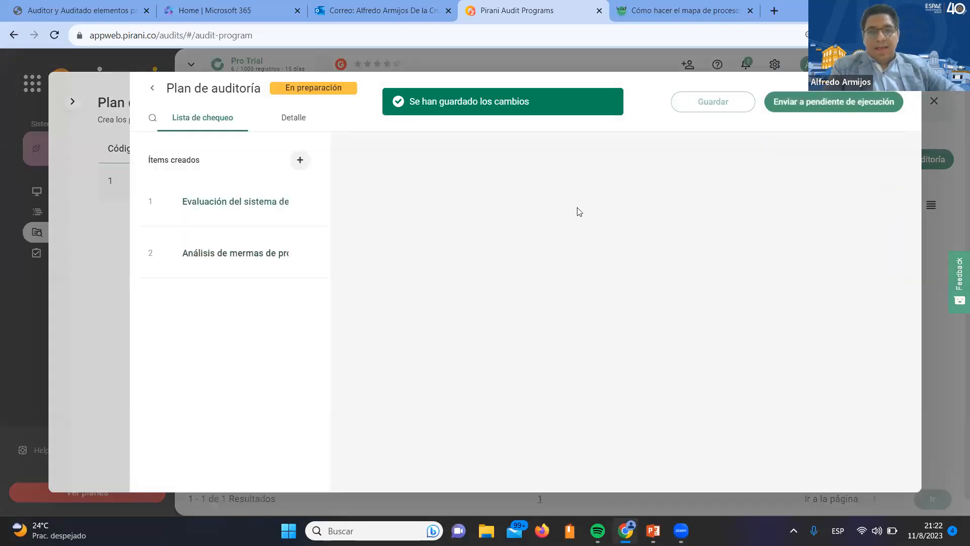
pyautogui.click(237, 201)
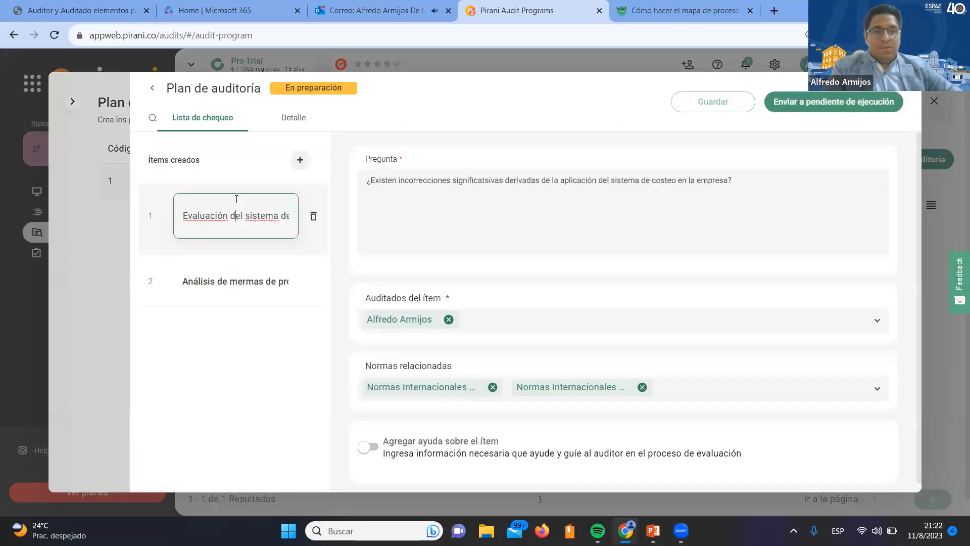
pyautogui.click(225, 269)
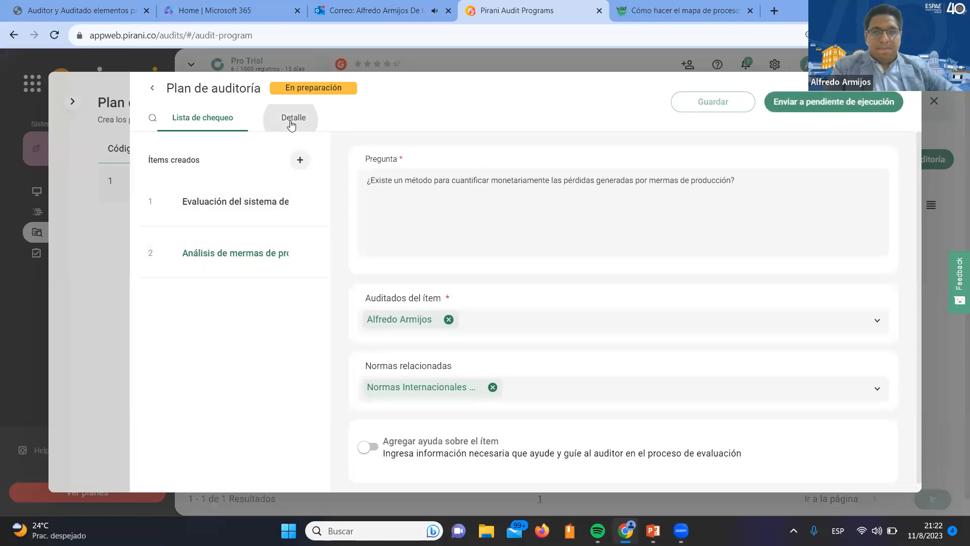
pyautogui.click(290, 120)
pyautogui.click(215, 127)
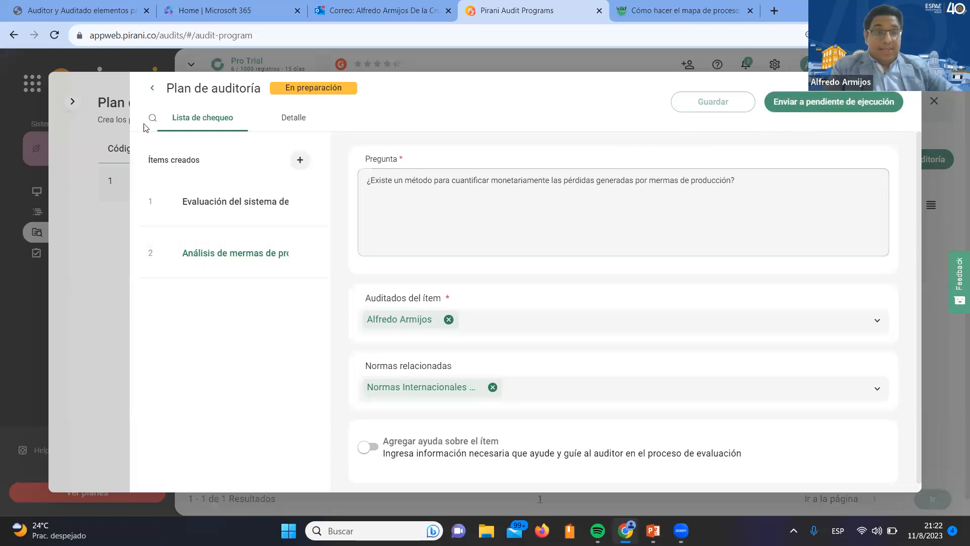
# - Close the checklist and save the audit programme changes with Guardar cambios
pyautogui.click(153, 90)
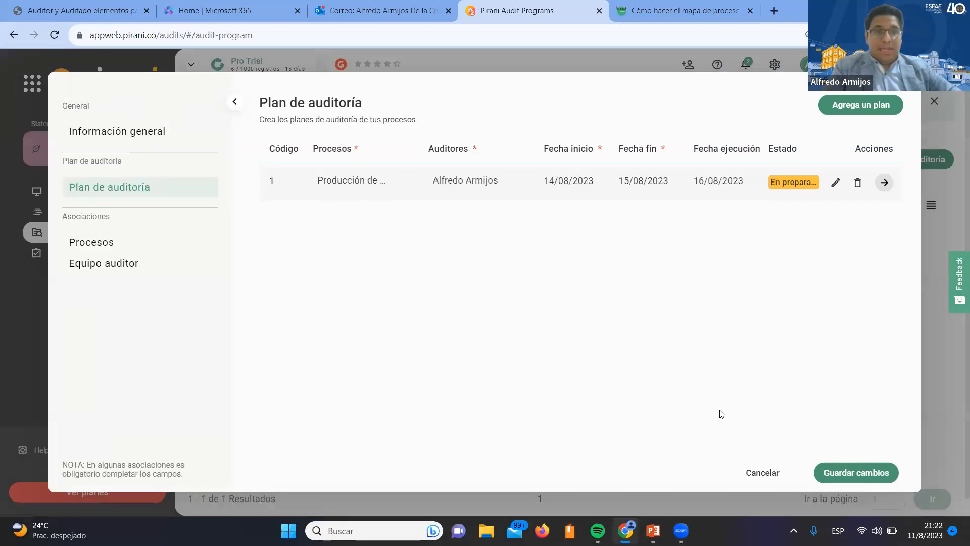
pyautogui.click(856, 479)
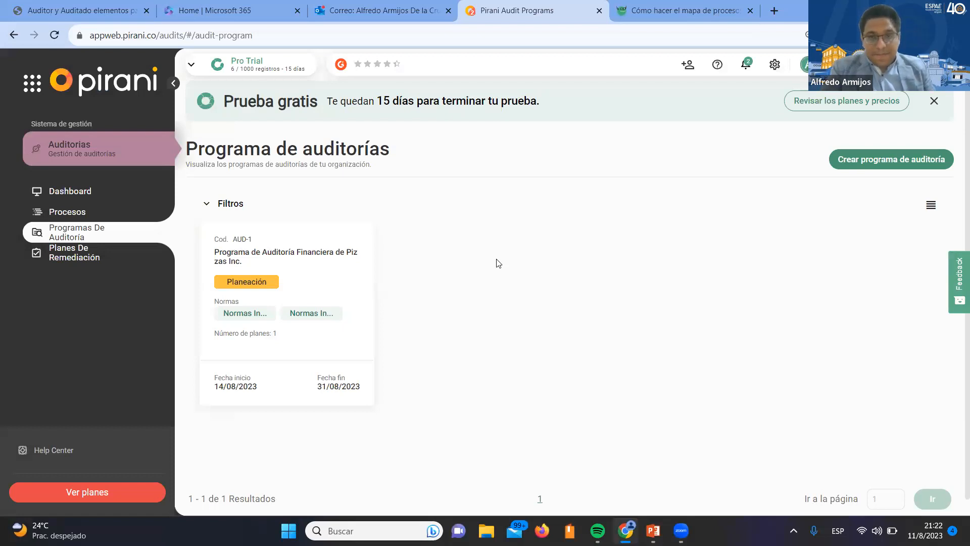
pyautogui.click(396, 9)
# - Open the audit plan assignment email in Outlook and display its blocked images
pyautogui.click(281, 176)
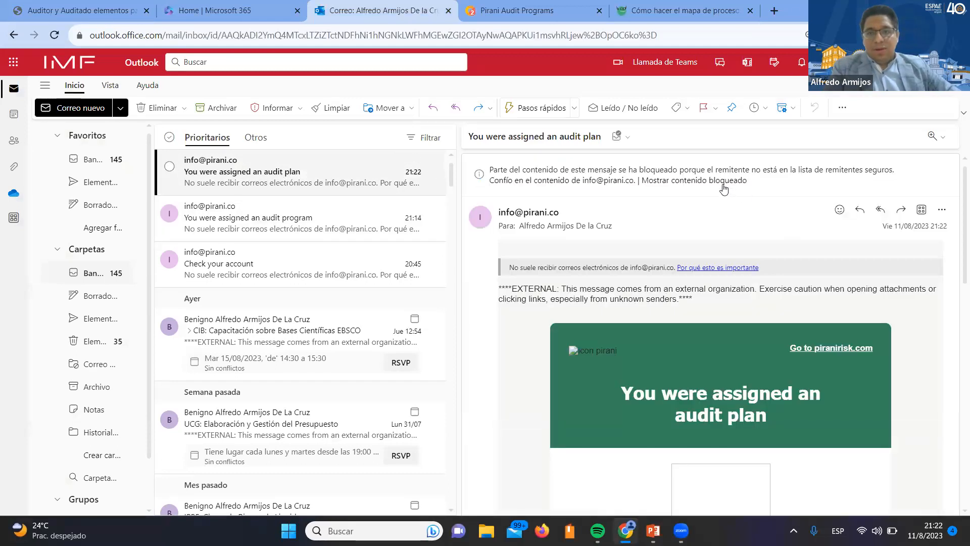
pyautogui.click(723, 185)
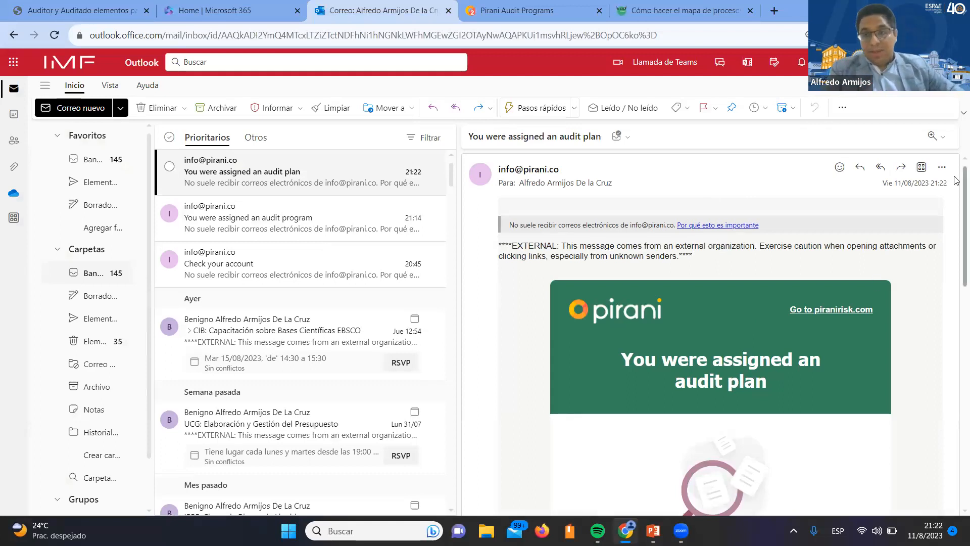
pyautogui.moveTo(956, 180); pyautogui.dragTo(957, 301)
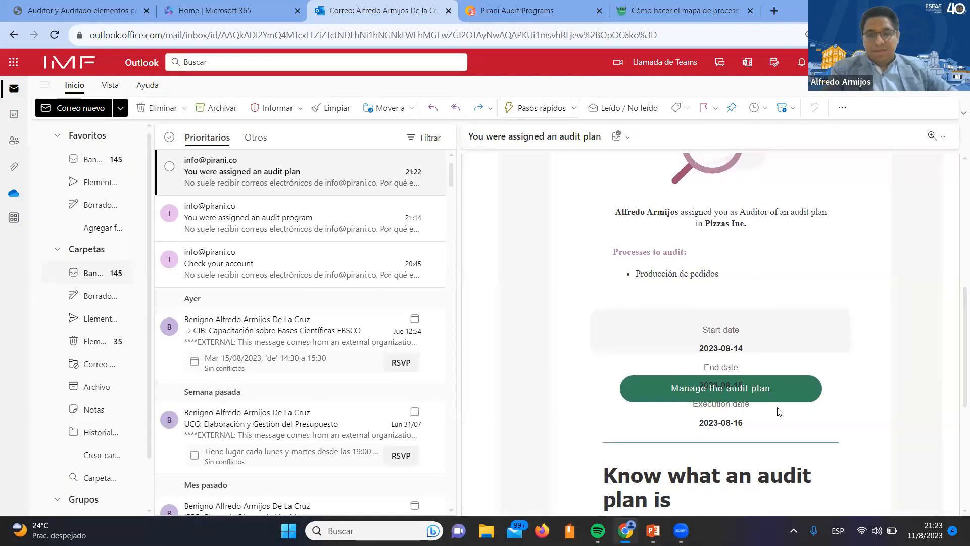
pyautogui.scroll(-5, 956, 330)
pyautogui.scroll(15, 956, 330)
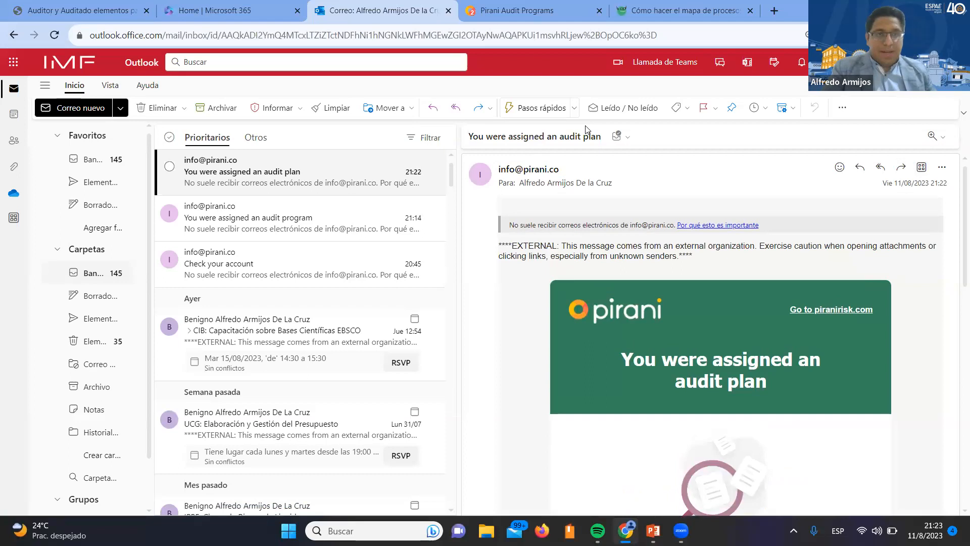
pyautogui.click(500, 6)
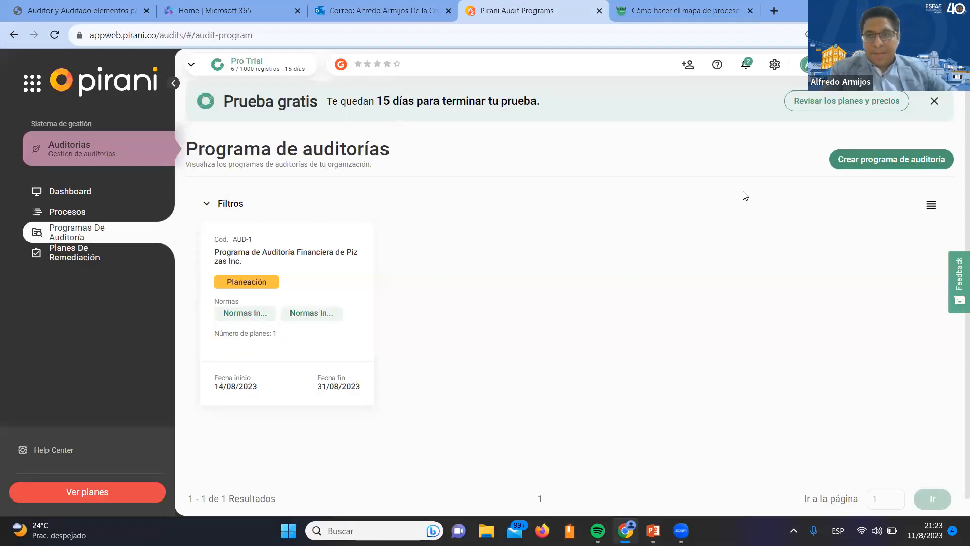
# - Send the Pizzas Inc. audit plan to pending execution and confirm with Aceptar
pyautogui.click(317, 254)
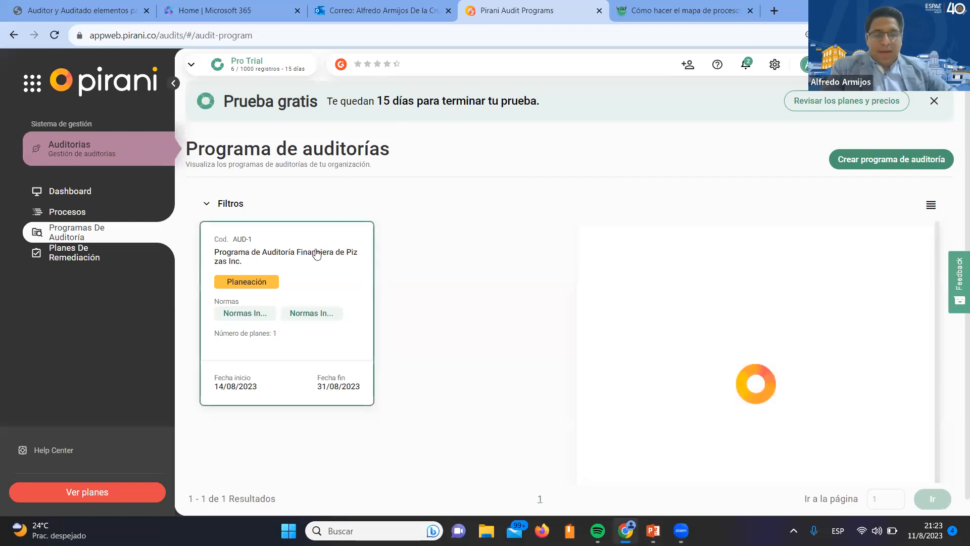
pyautogui.click(733, 452)
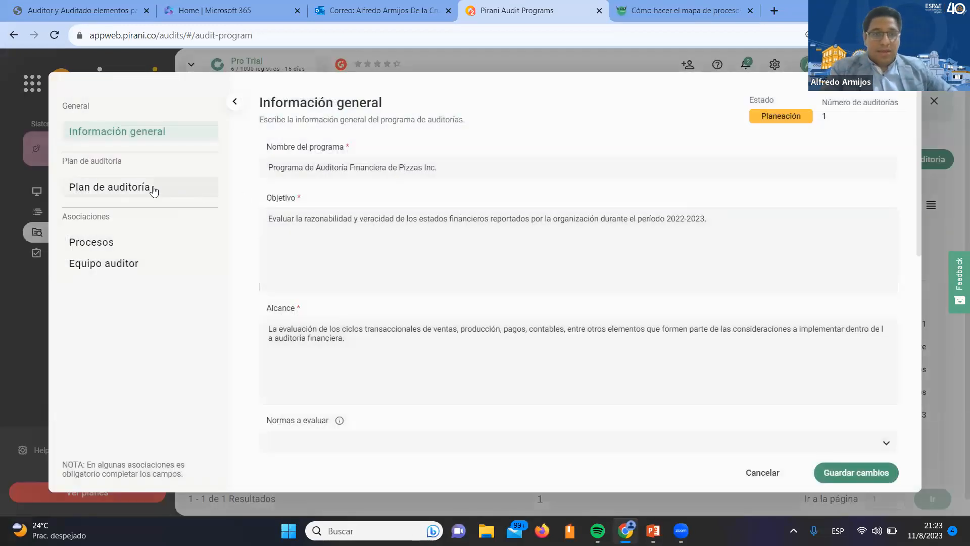
pyautogui.click(153, 189)
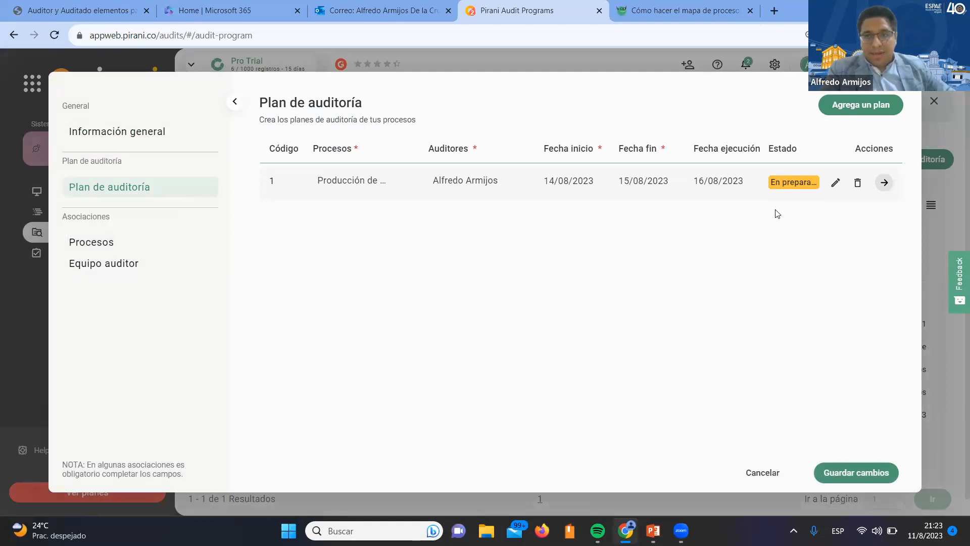
pyautogui.click(884, 184)
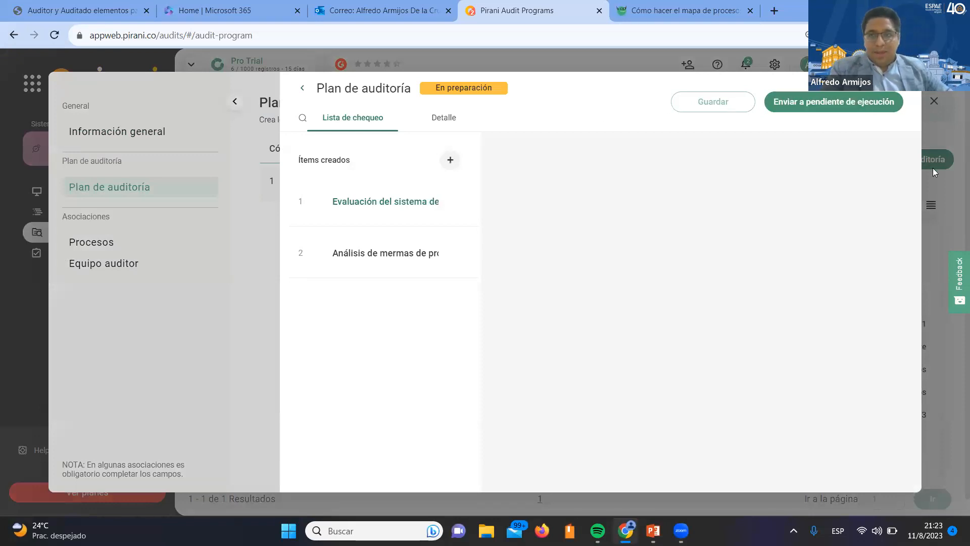
pyautogui.click(303, 89)
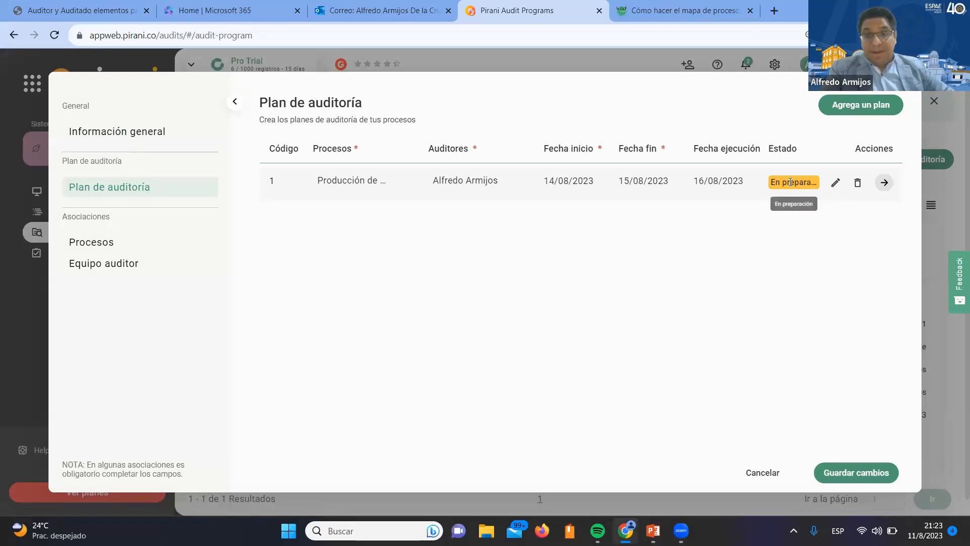
pyautogui.click(884, 186)
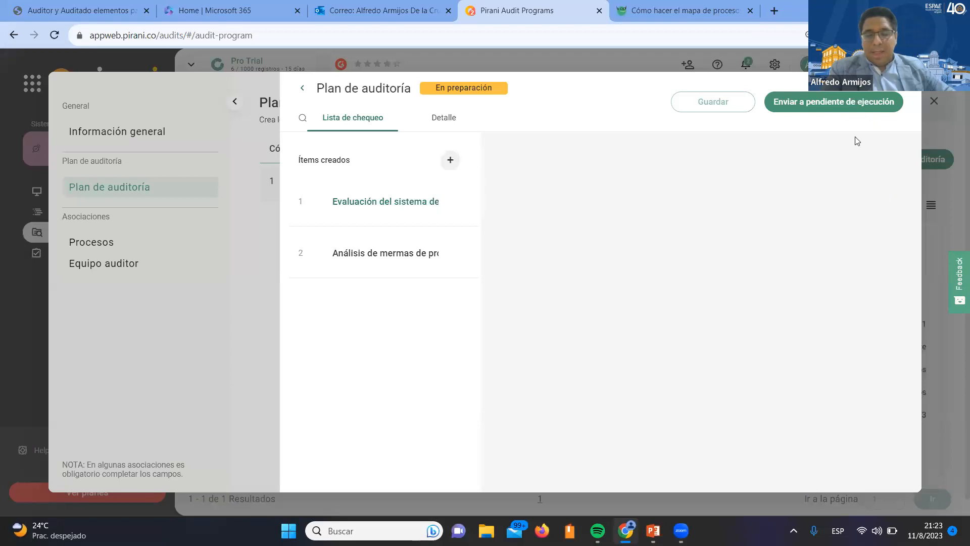
pyautogui.click(833, 102)
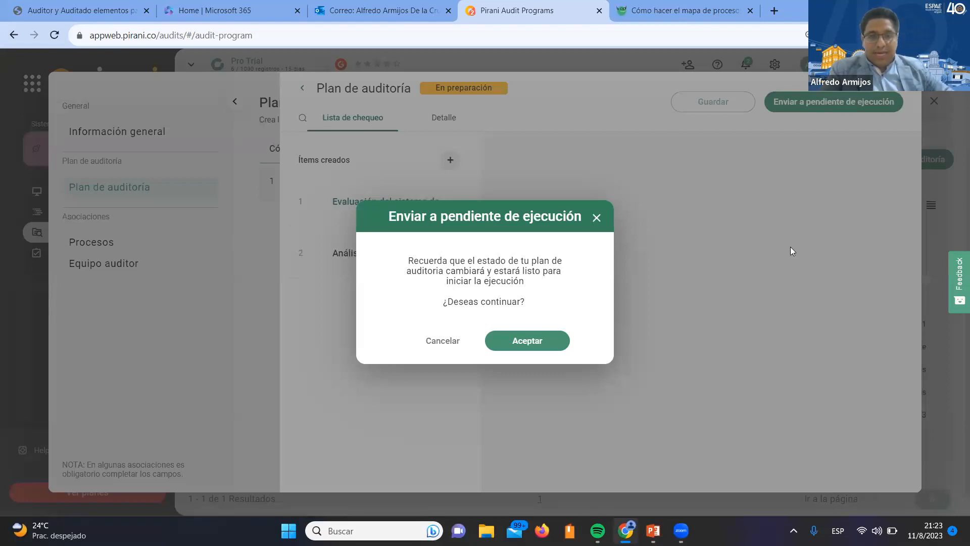
pyautogui.click(544, 336)
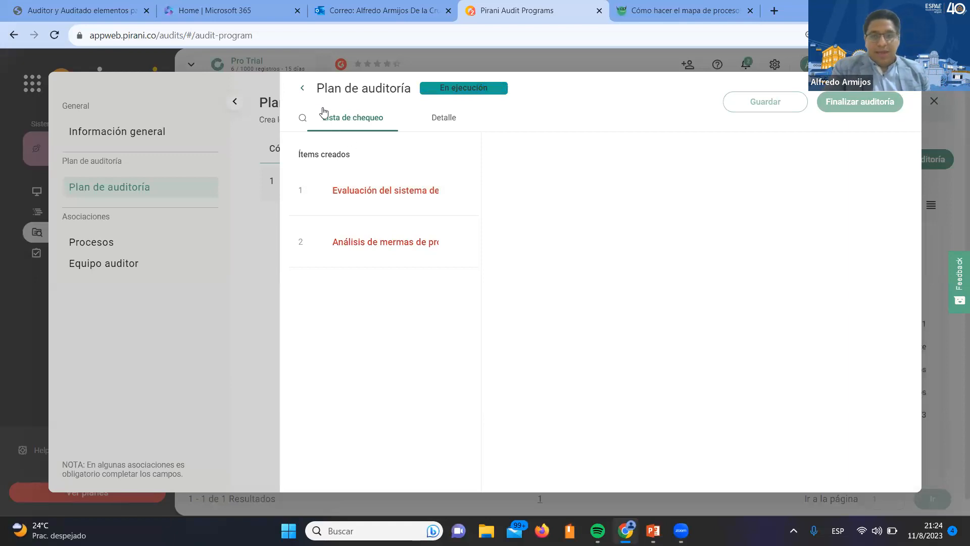
# - Save the AUD-1 programme and reopen the running plan's two-item checklist
pyautogui.click(303, 92)
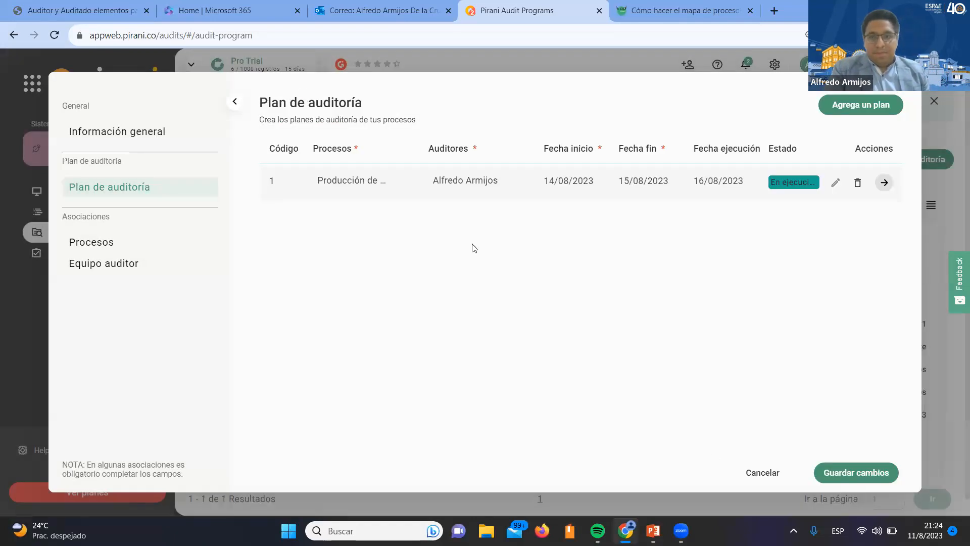
pyautogui.click(832, 474)
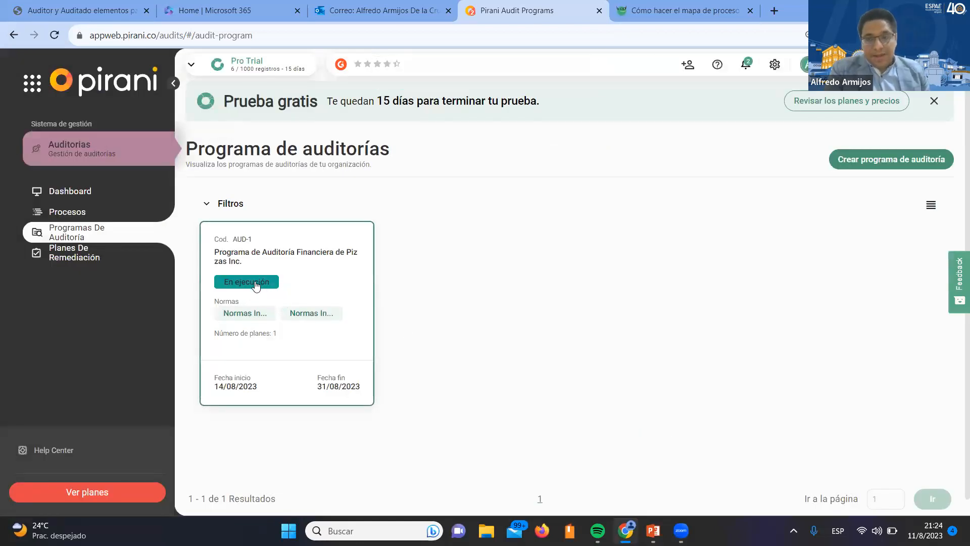
pyautogui.click(306, 281)
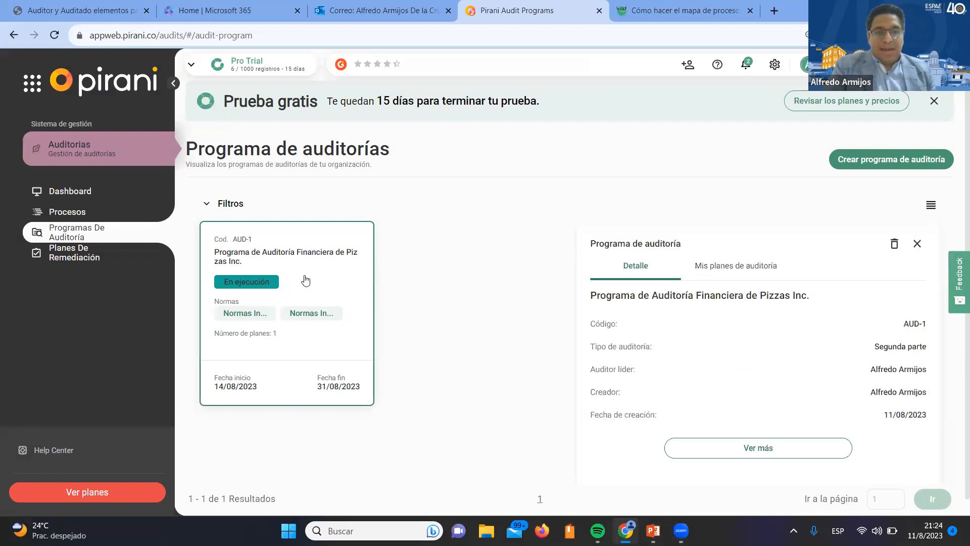
pyautogui.click(756, 447)
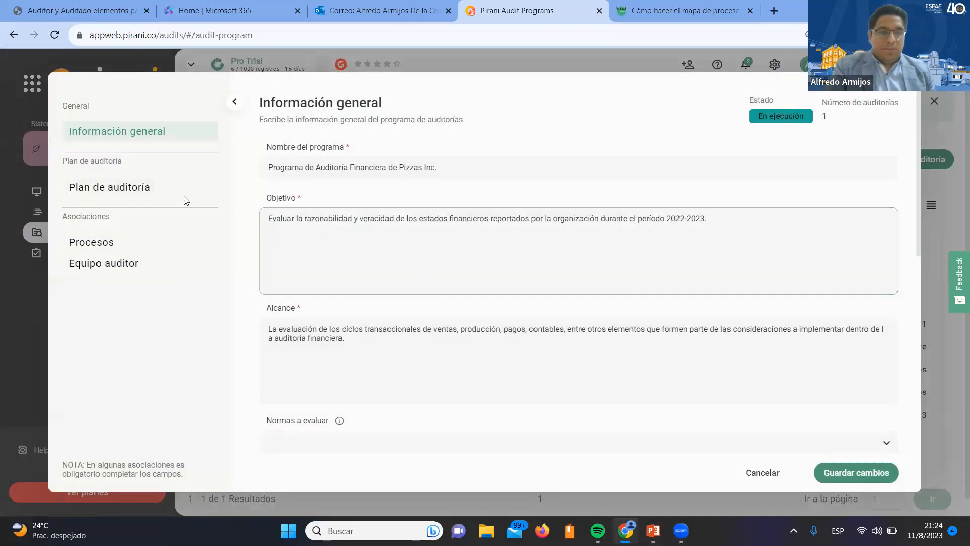
pyautogui.click(156, 193)
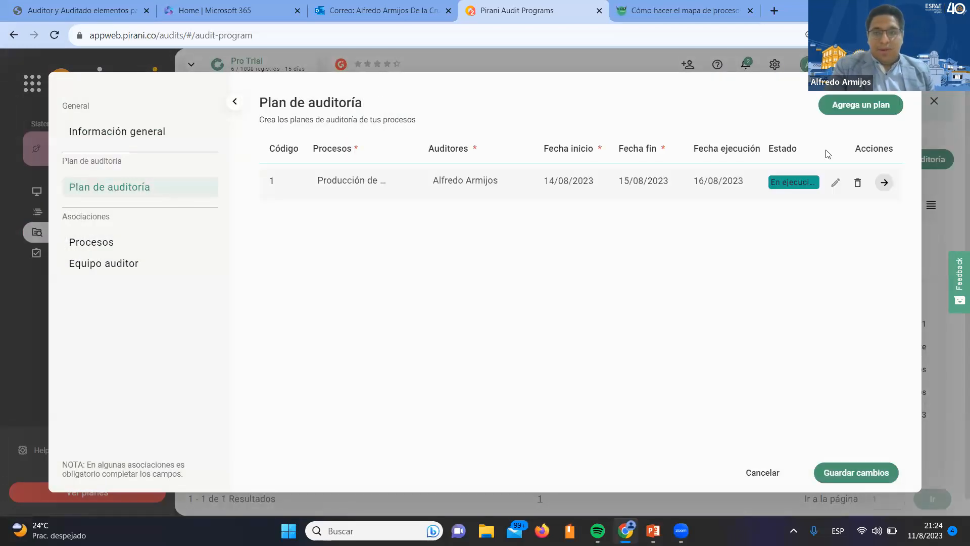
pyautogui.click(882, 183)
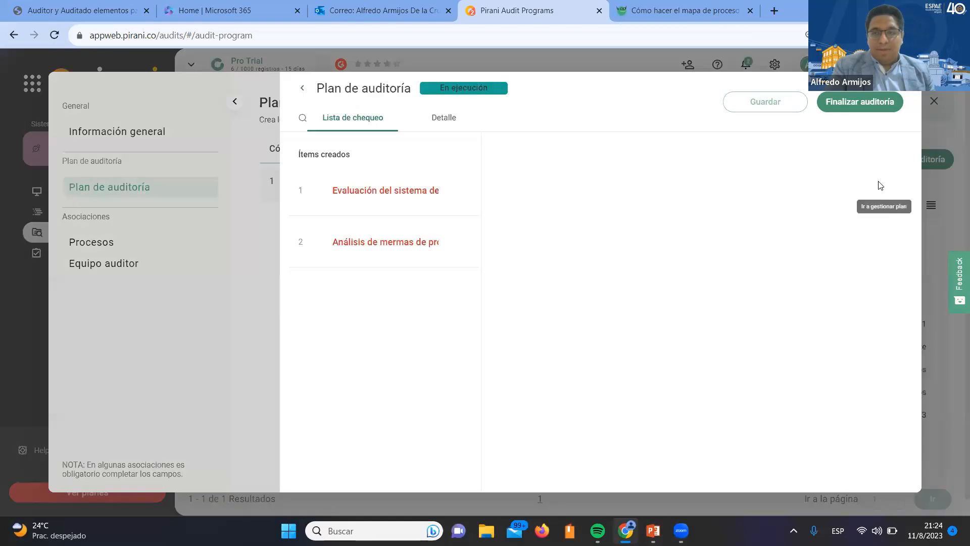
# - Answer checklist item 1 as No conforme with finding type No conformidad
pyautogui.click(386, 191)
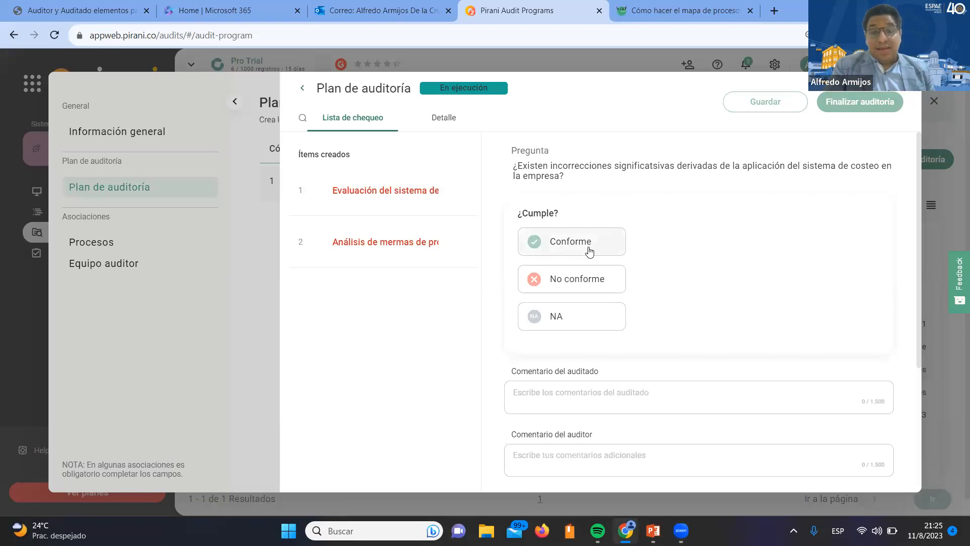
pyautogui.click(586, 286)
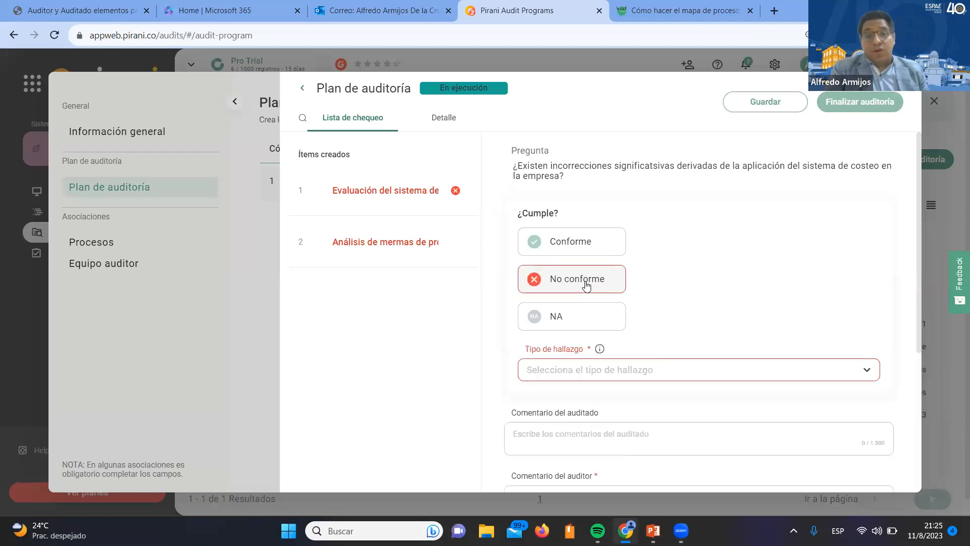
pyautogui.click(864, 369)
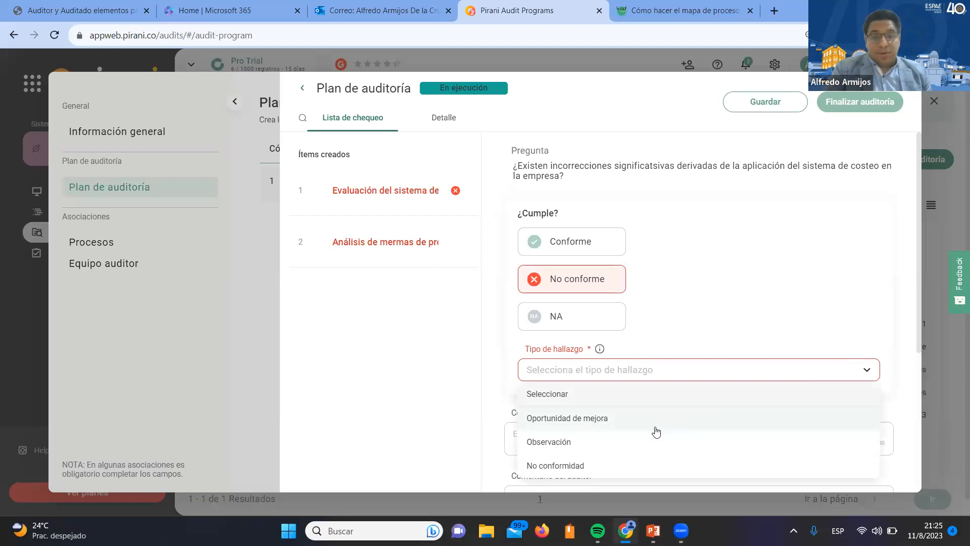
pyautogui.click(638, 466)
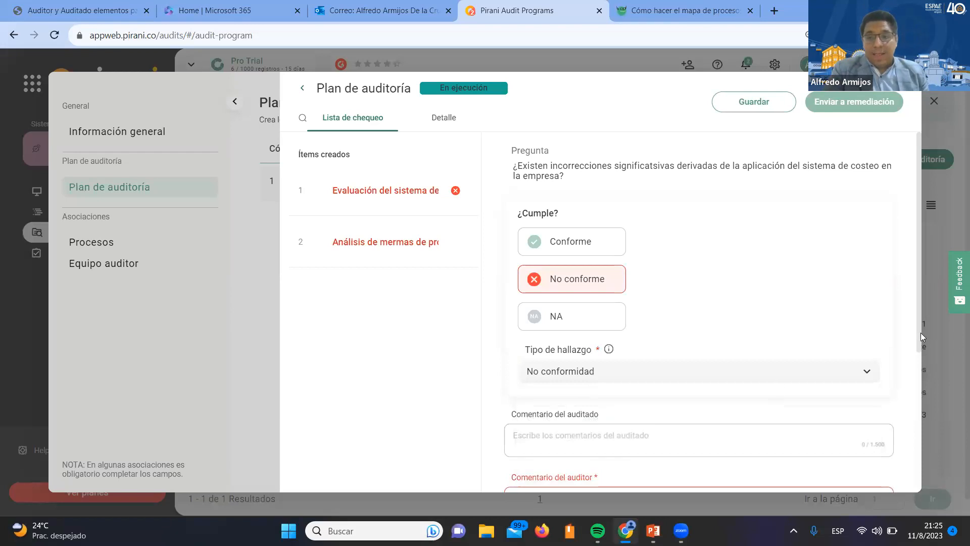
pyautogui.moveTo(919, 330); pyautogui.dragTo(930, 415)
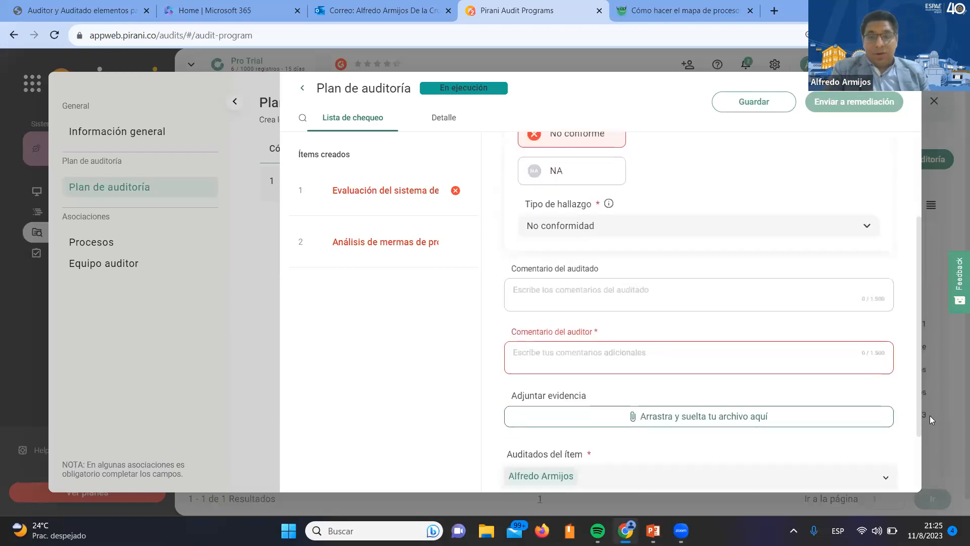
pyautogui.click(581, 303)
# - Write item 1's auditor comment on standard costing inconsistencies unrelated to the manufacturing strategy
pyautogui.click(582, 365)
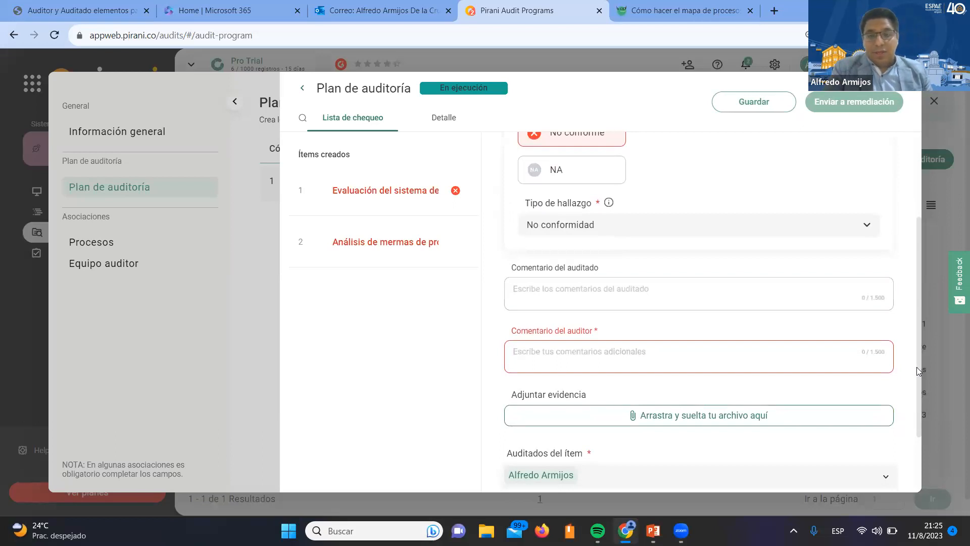
pyautogui.press('capslock')
pyautogui.write('Existen ')
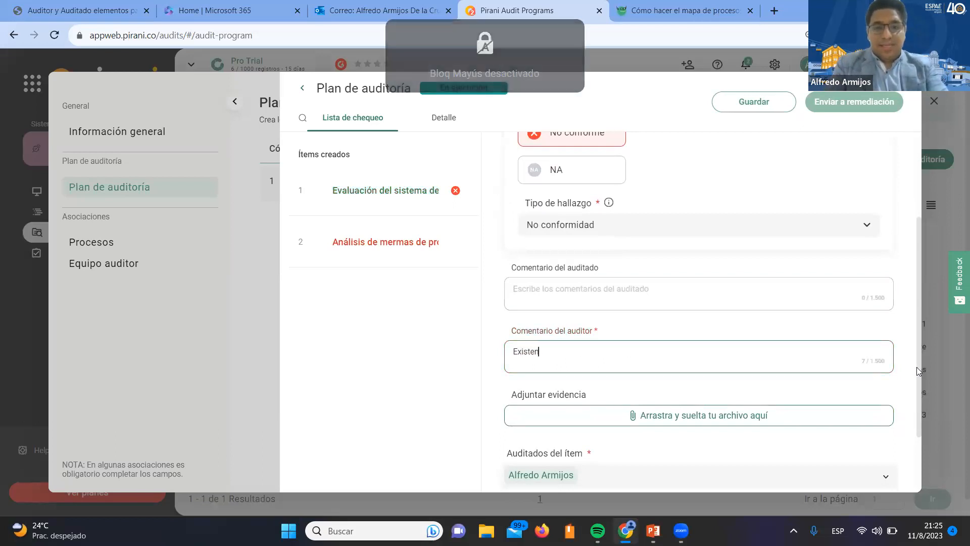
pyautogui.write('inconsistenas')
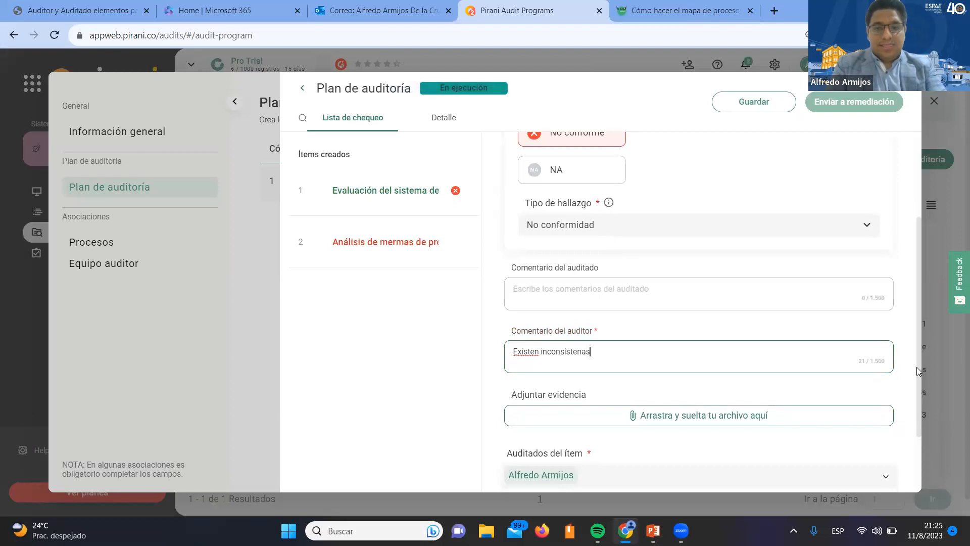
pyautogui.write('ncias en cuanto al método de costeo estándar utilizado que no ')
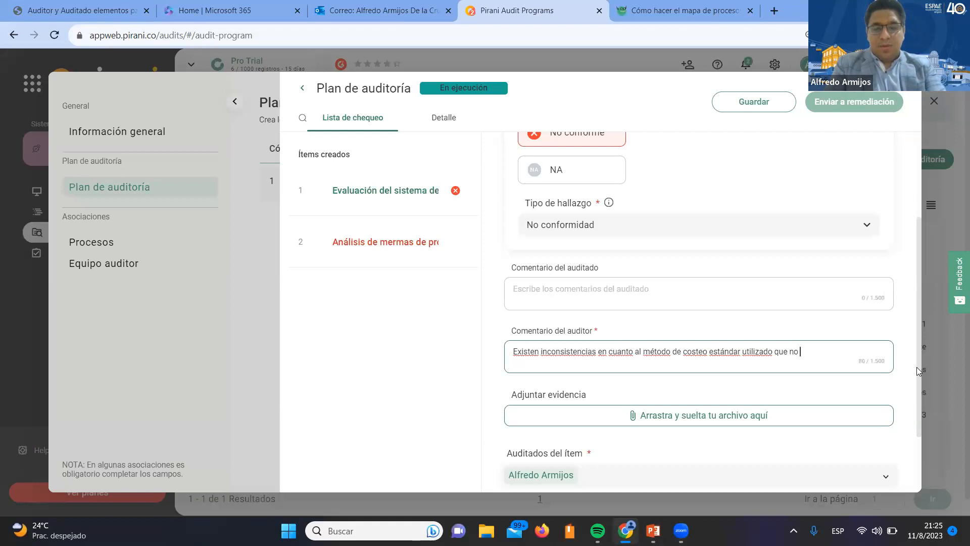
pyautogui.write('guarda relación con el')
pyautogui.press('BackSpace')
pyautogui.press('BackSpace')
pyautogui.write('la estrategia de manufactura de la')
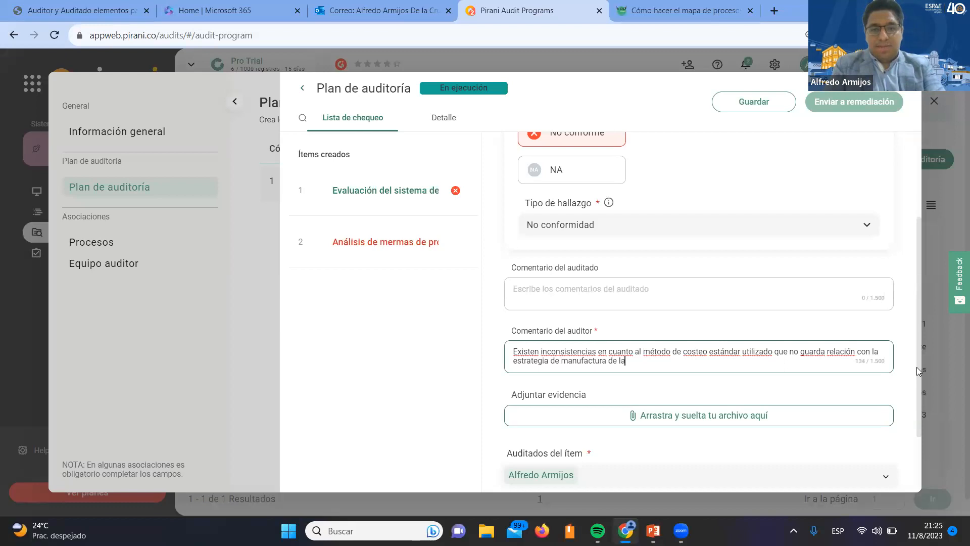
pyautogui.write(' empresa.')
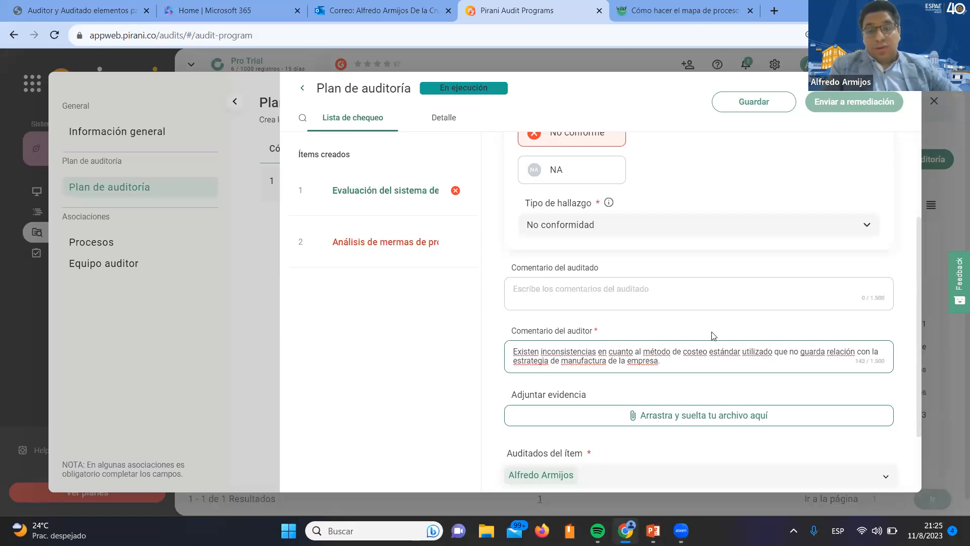
pyautogui.click(635, 303)
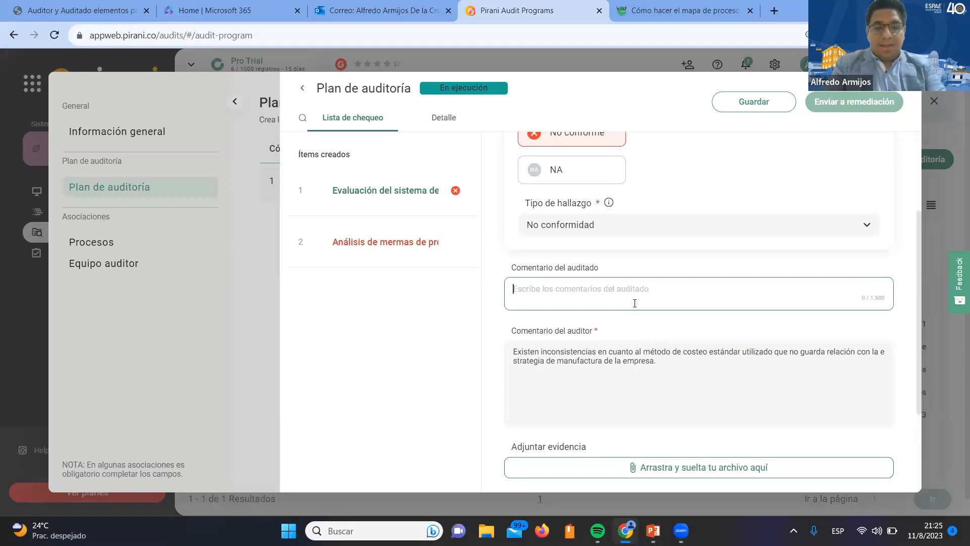
# - Enter the auditee comment on Gerencia de Producción's switch to standard costing and save item 1
pyautogui.write('El auditado ')
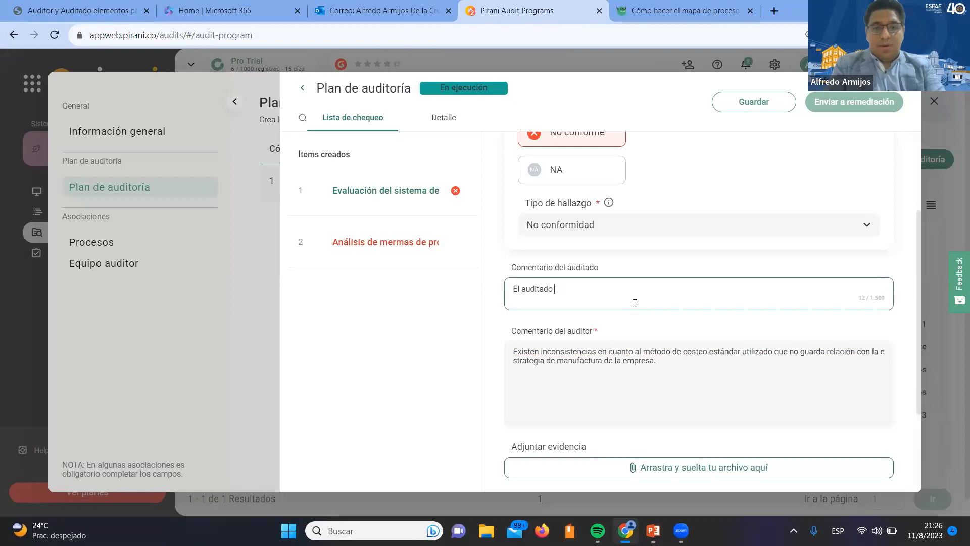
pyautogui.write('reporta que huboi ')
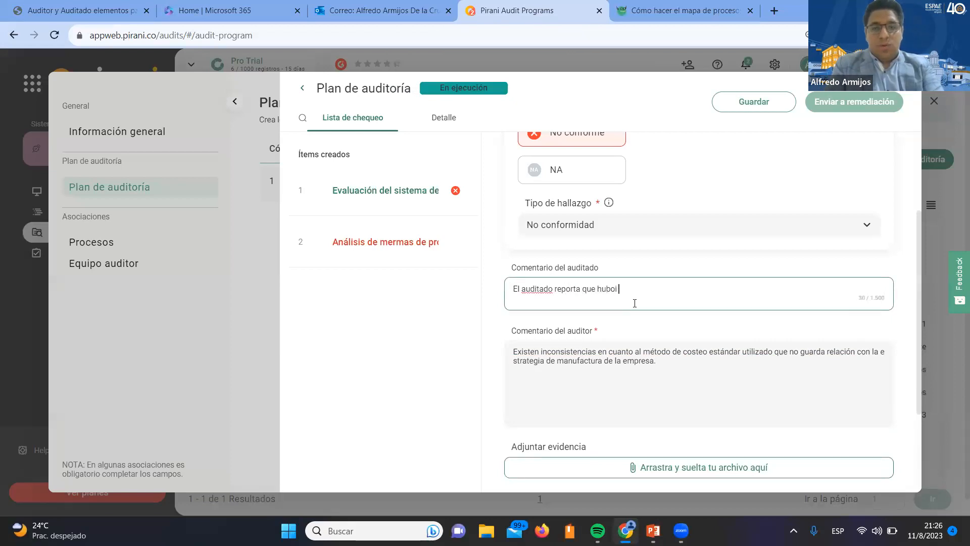
pyautogui.press('BackSpace')
pyautogui.press('BackSpace')
pyautogui.write(' un cambio ')
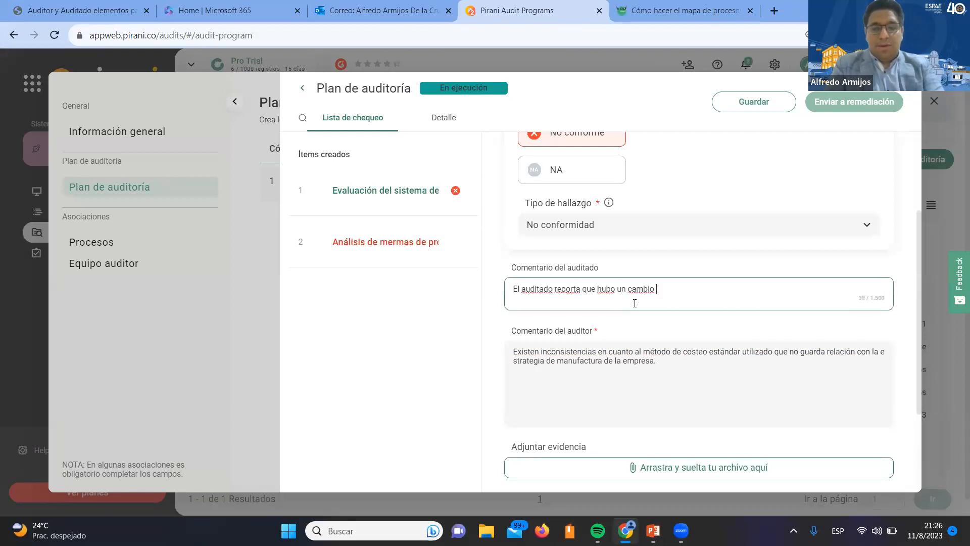
pyautogui.write('solicitado ')
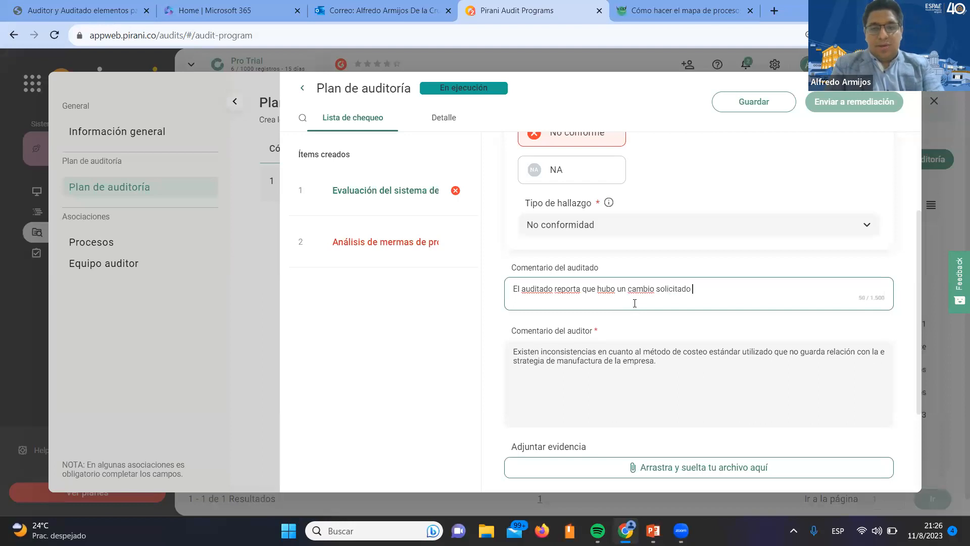
pyautogui.write('por la Geren')
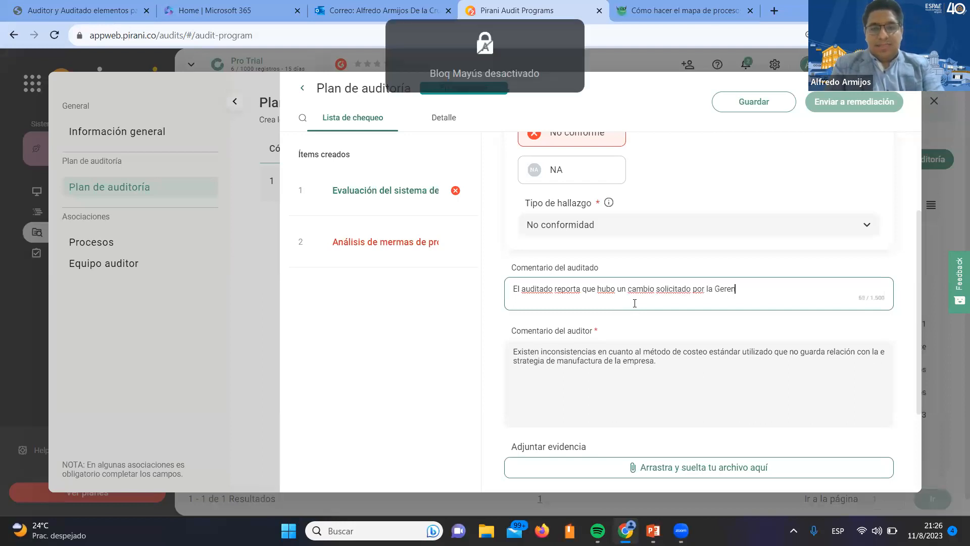
pyautogui.write('cia de Producción')
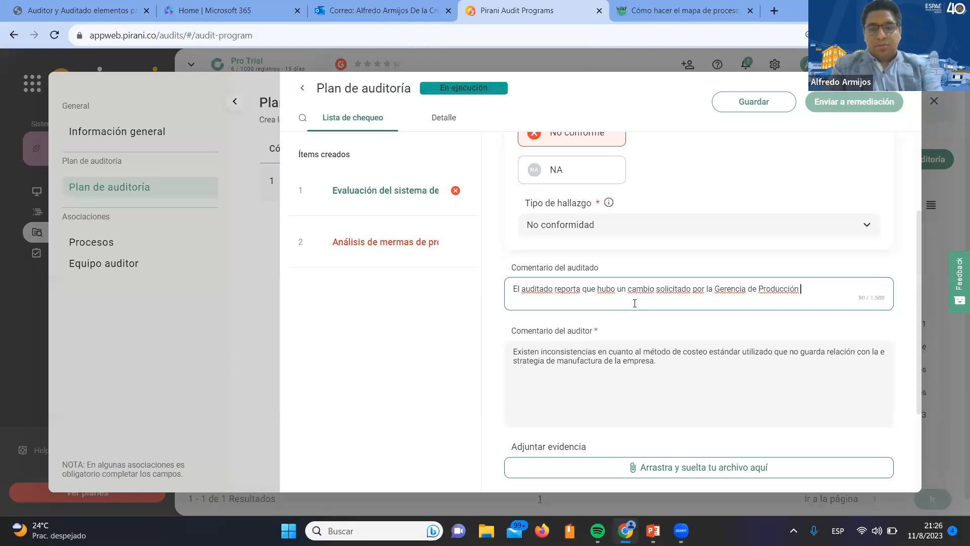
pyautogui.write(' en cuanto al sistema ')
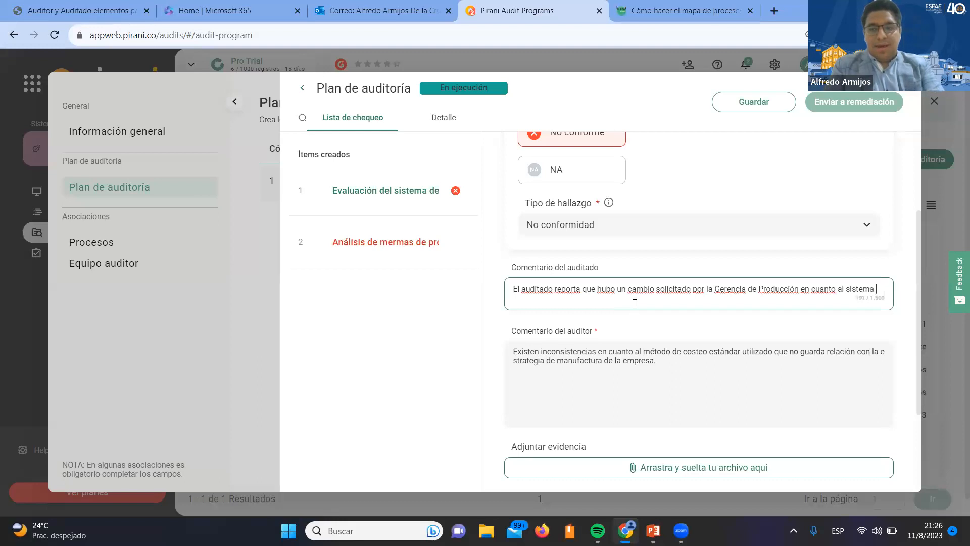
pyautogui.write('de costeo tradic')
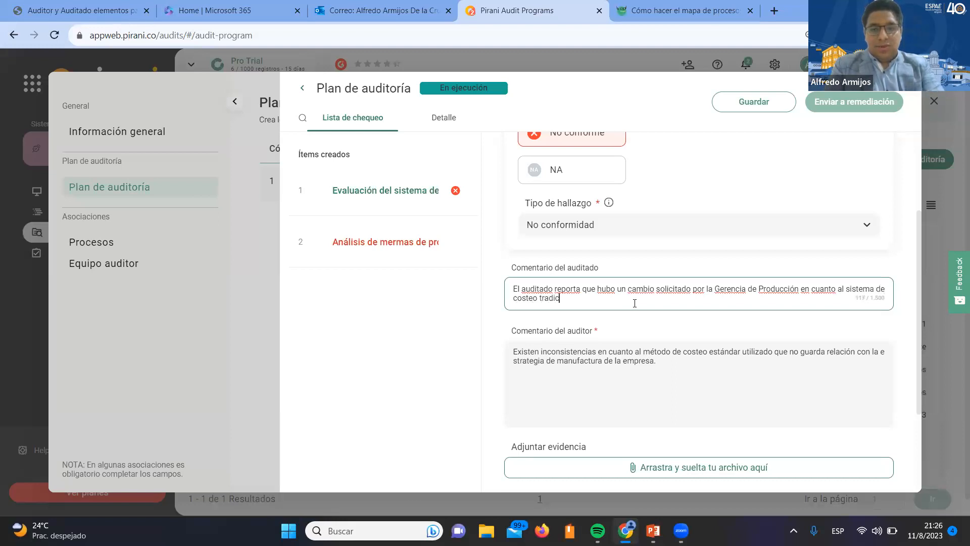
pyautogui.write('ional por procesos ')
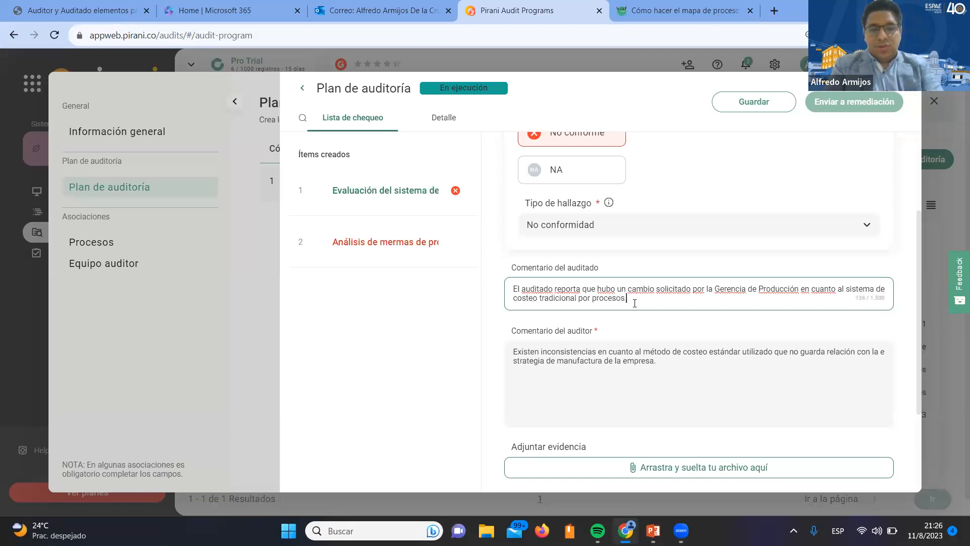
pyautogui.write('hacia un sistema')
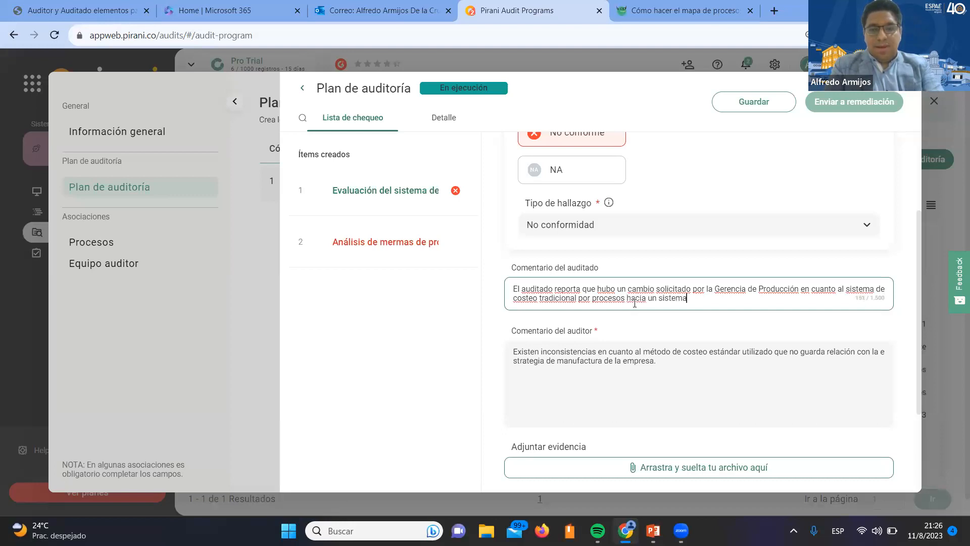
pyautogui.write(' de costeo estándar.')
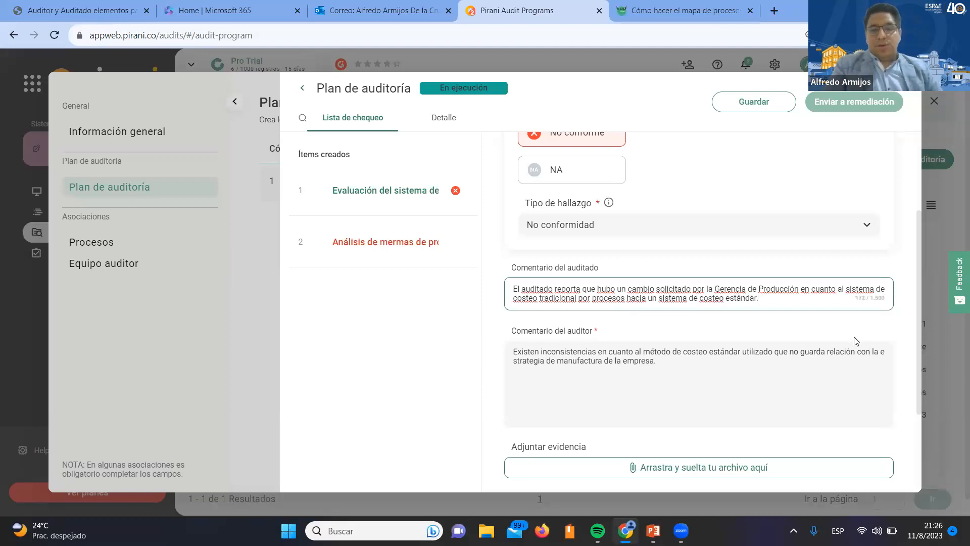
pyautogui.scroll(-3, 919, 409)
pyautogui.scroll(-1, 922, 422)
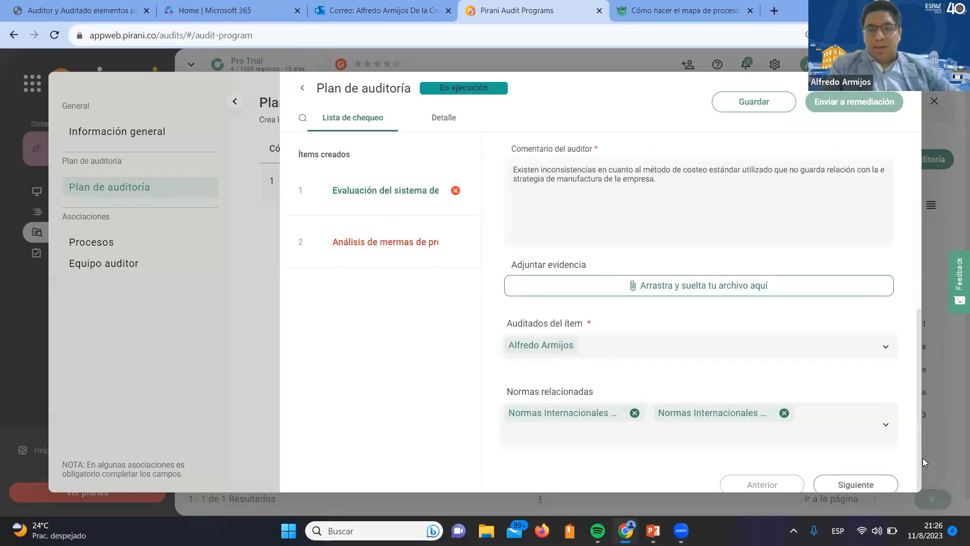
pyautogui.scroll(6, 920, 245)
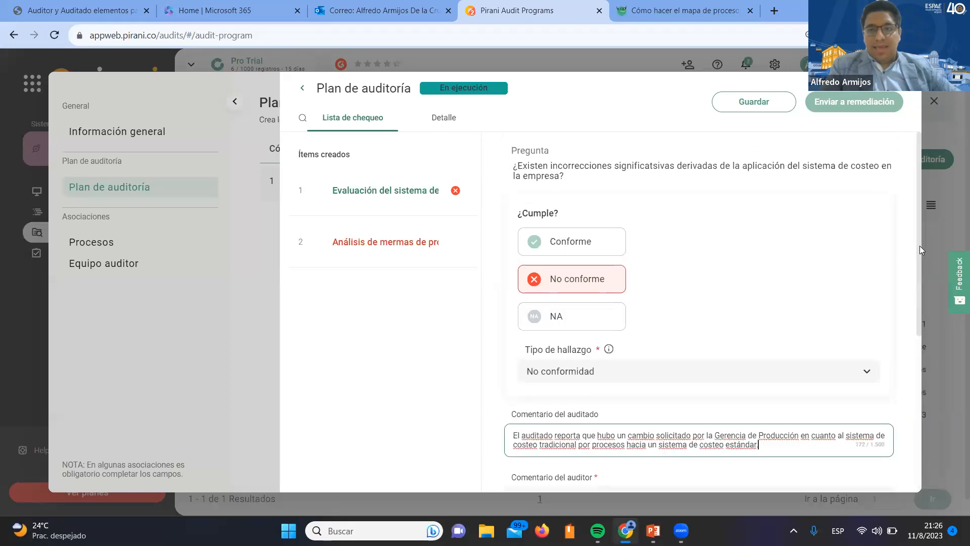
pyautogui.click(761, 101)
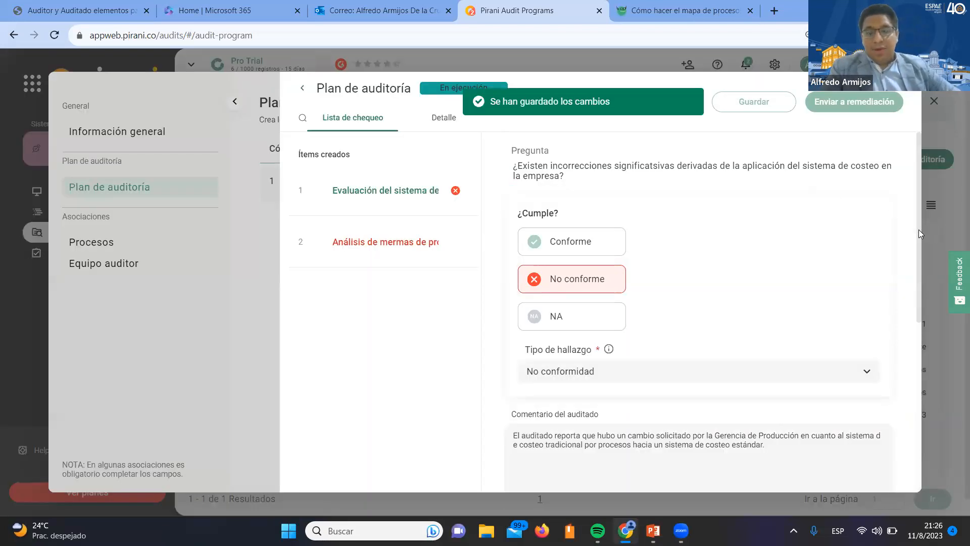
pyautogui.moveTo(919, 229); pyautogui.dragTo(932, 442)
# - Answer item 2 on production-waste losses as Conforme, reset Tipo de hallazgo to Seleccionar, and save
pyautogui.click(859, 485)
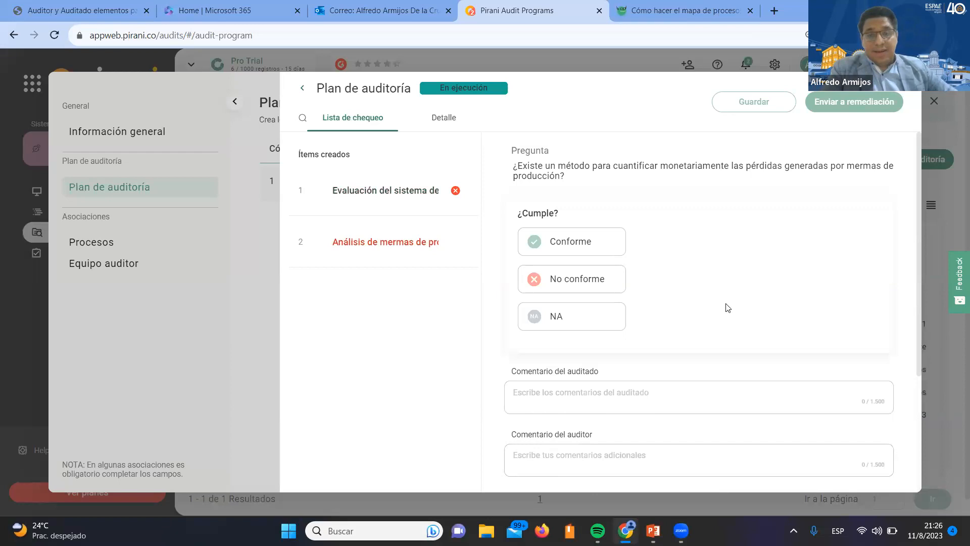
pyautogui.click(566, 242)
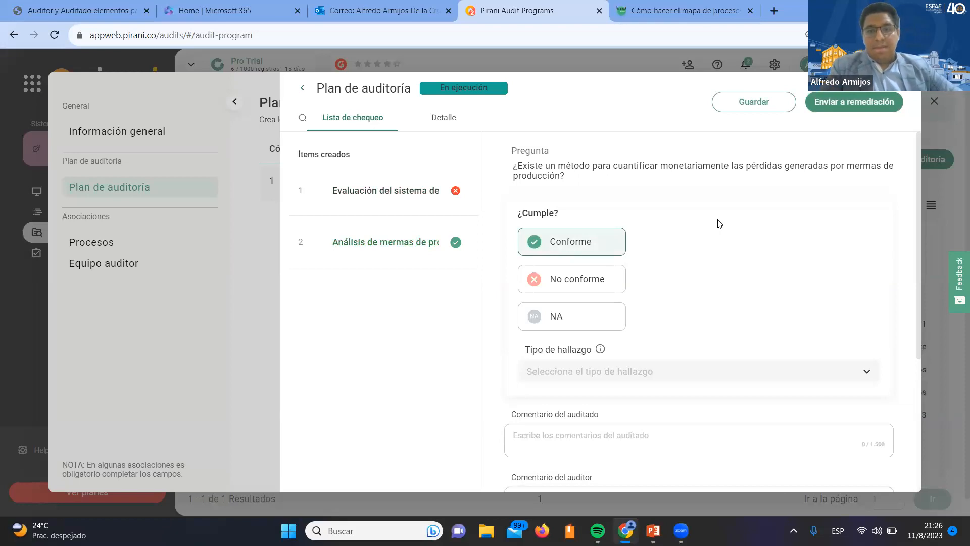
pyautogui.click(866, 374)
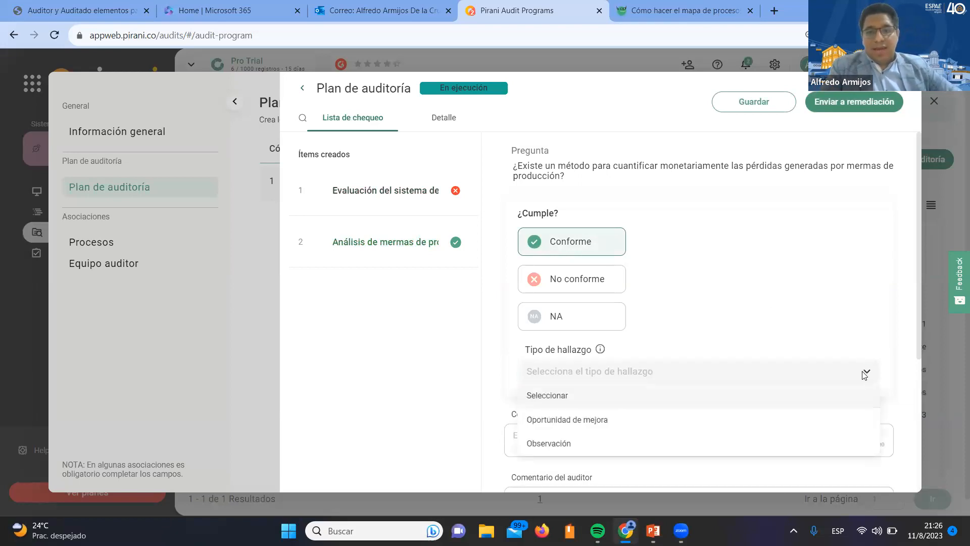
pyautogui.click(765, 418)
pyautogui.click(721, 438)
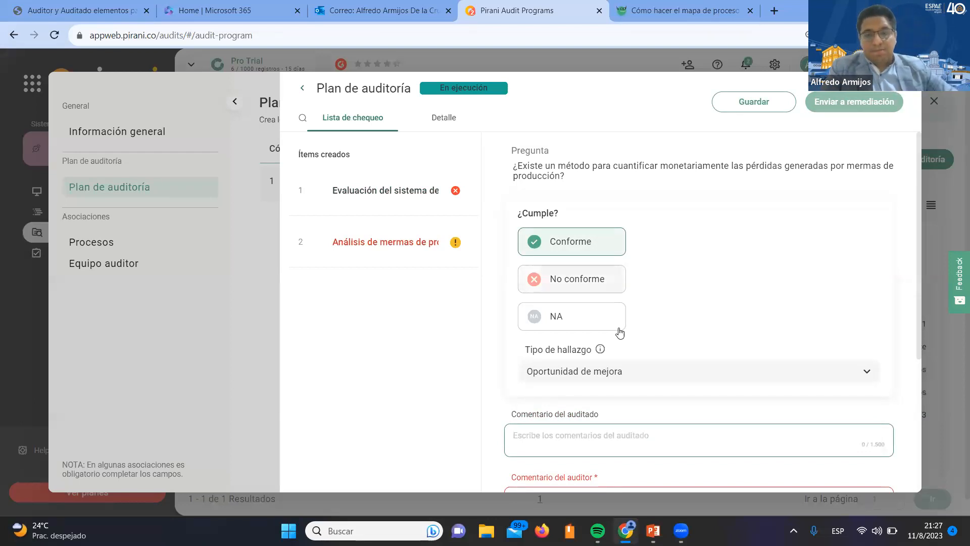
pyautogui.click(622, 374)
pyautogui.click(602, 373)
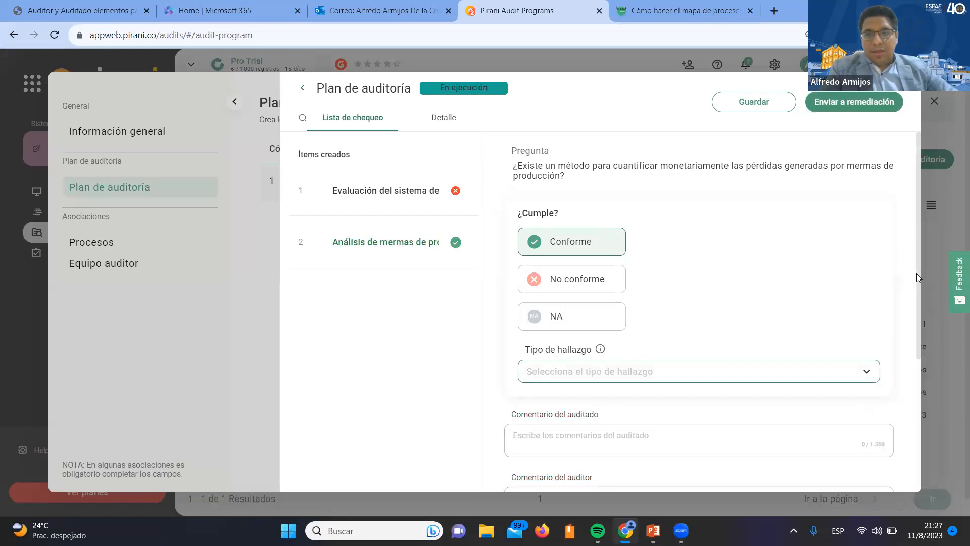
pyautogui.scroll(-3, 918, 274)
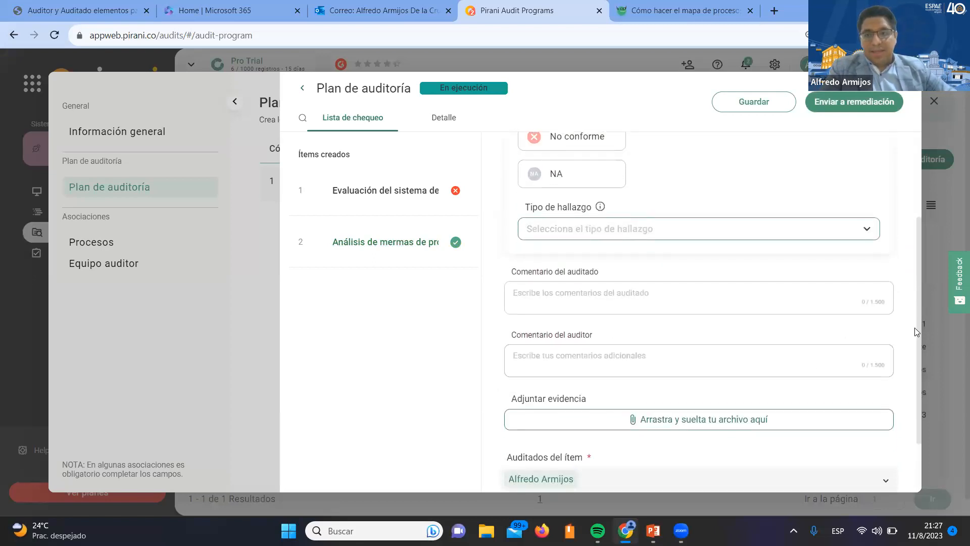
pyautogui.moveTo(919, 330); pyautogui.dragTo(917, 412)
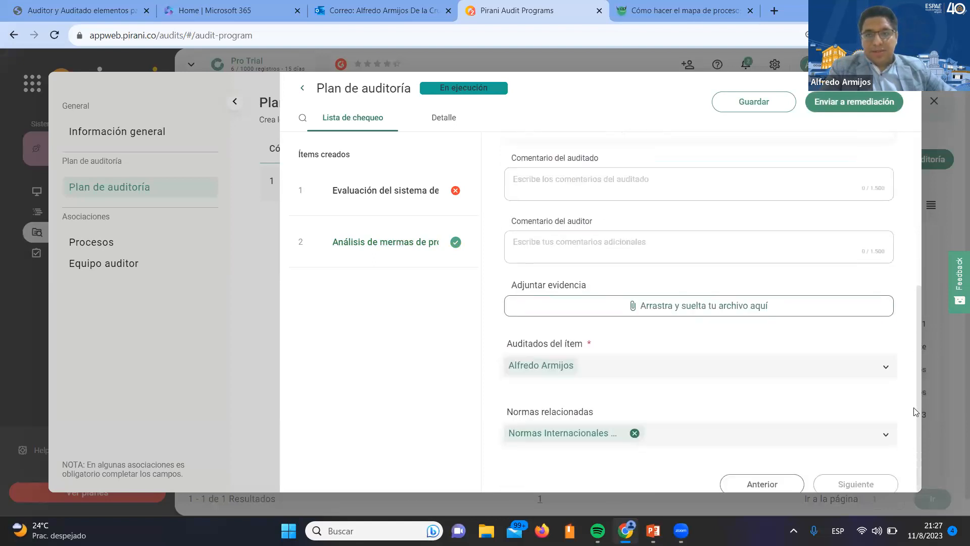
pyautogui.click(759, 100)
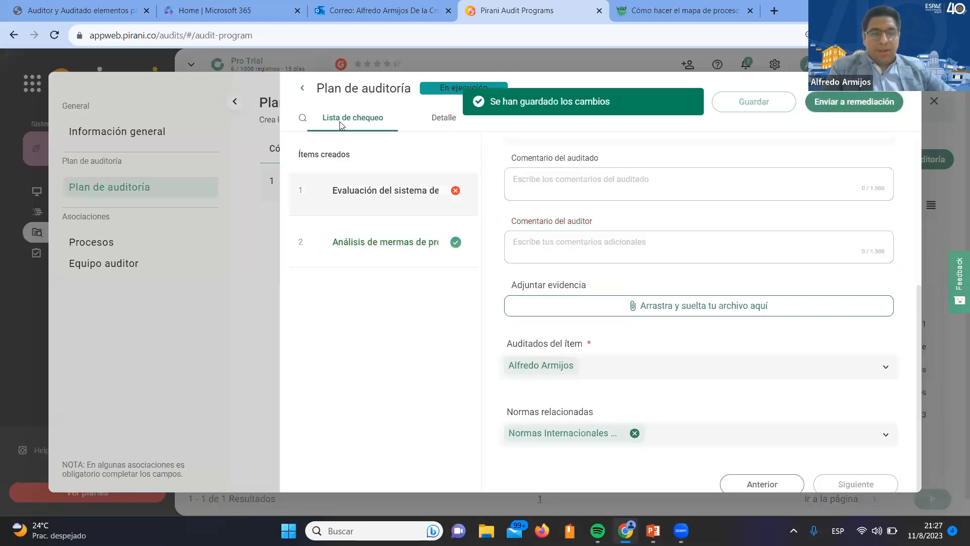
pyautogui.click(302, 89)
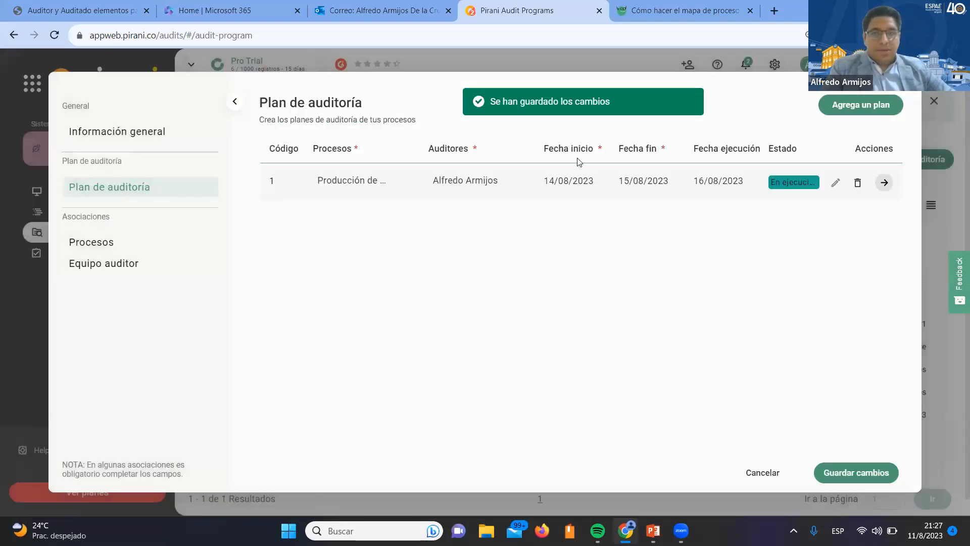
# - Reopen the Pizzas Inc. audit plan in execution and view its Detalle summary of 2 items and 1 finding
pyautogui.click(884, 183)
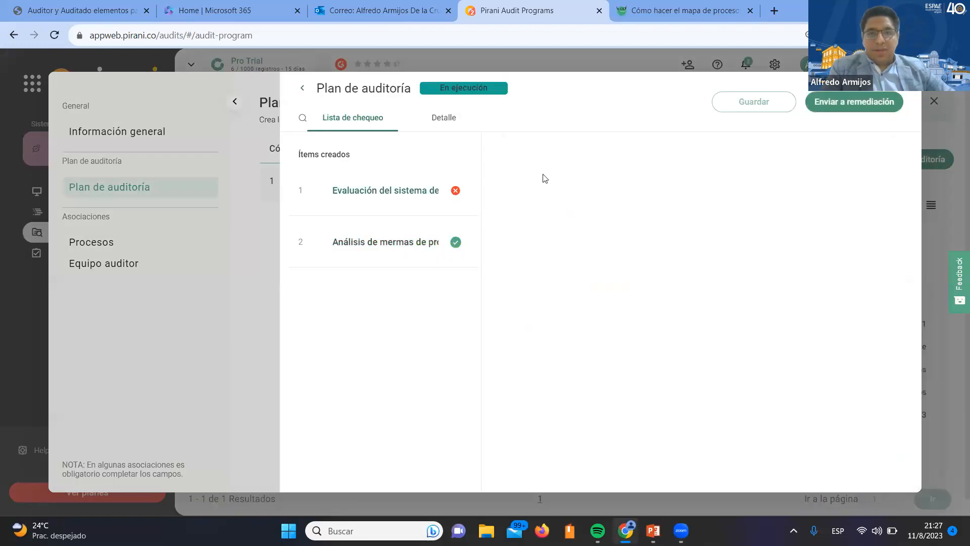
pyautogui.click(456, 125)
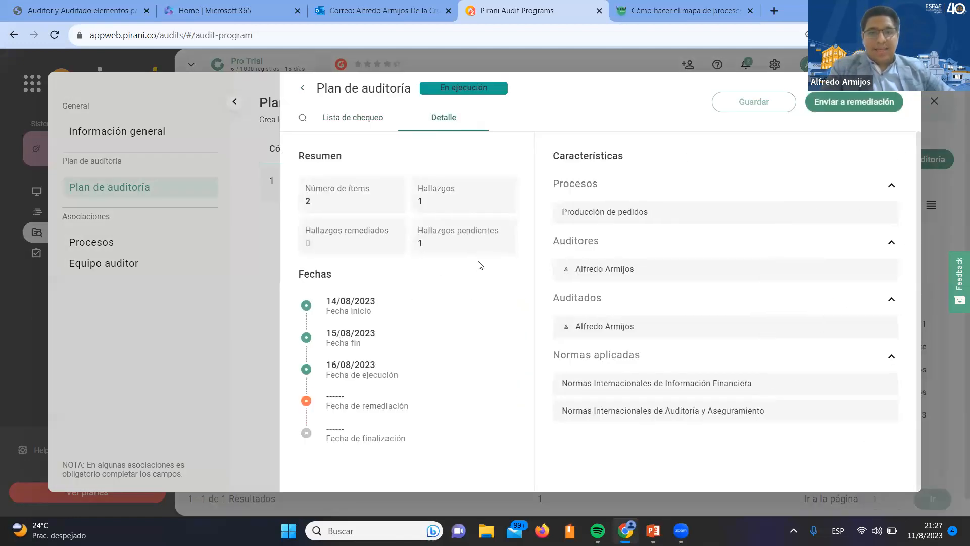
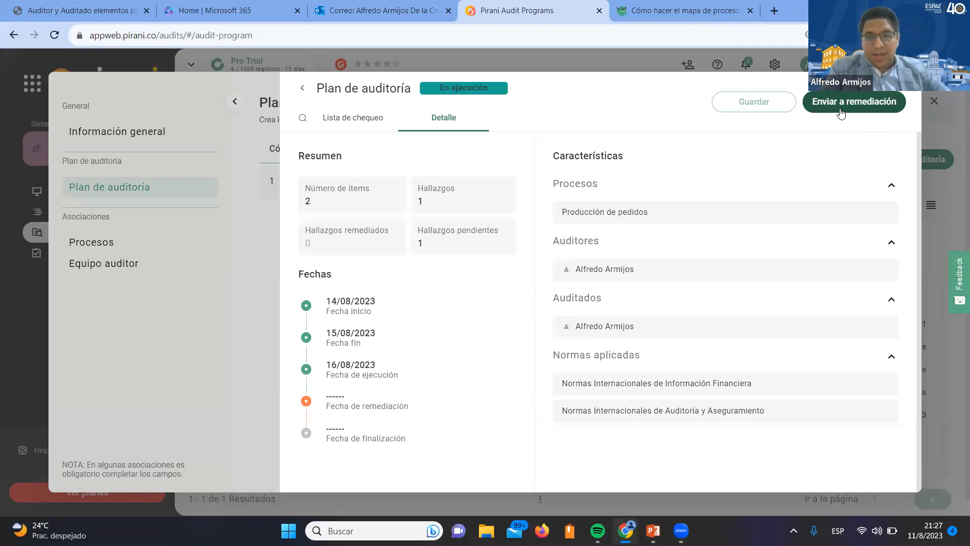
# - Send the Pizzas Inc. audit plan to remediation dated 29/09/2023 and dismiss the findings tip
pyautogui.click(841, 113)
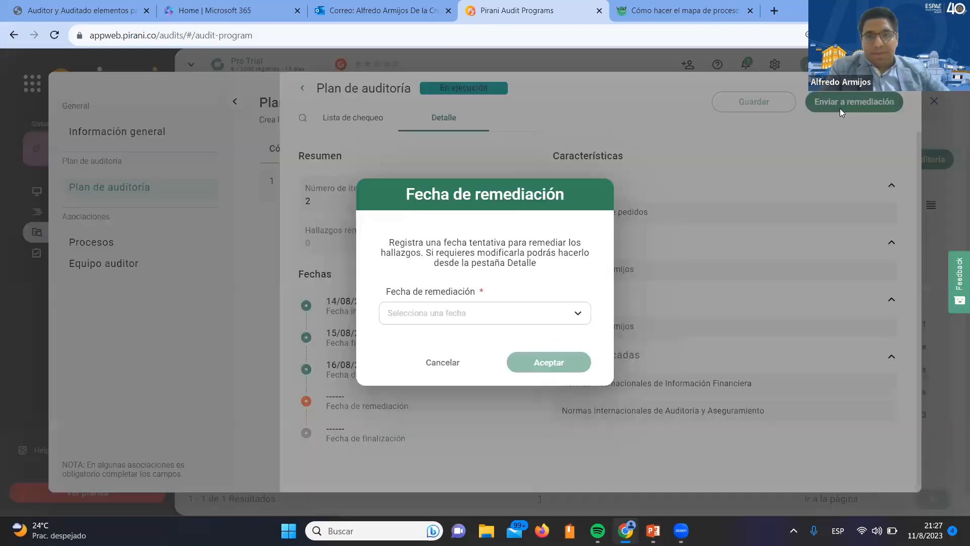
pyautogui.click(537, 316)
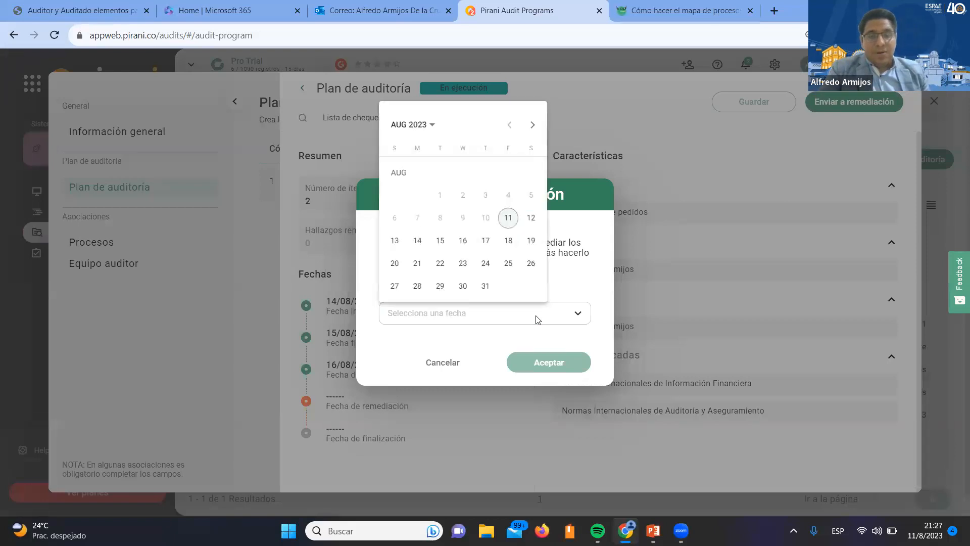
pyautogui.click(532, 125)
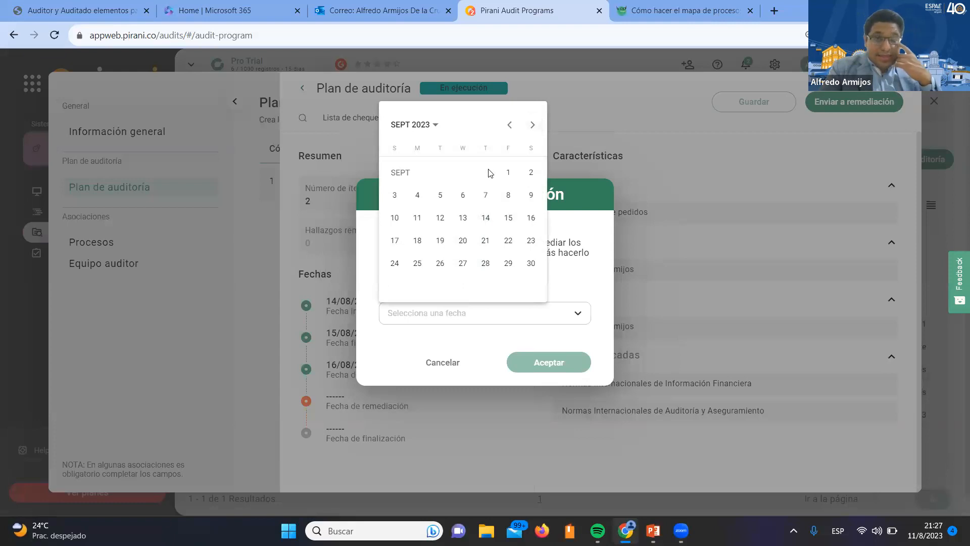
pyautogui.click(503, 264)
pyautogui.click(550, 364)
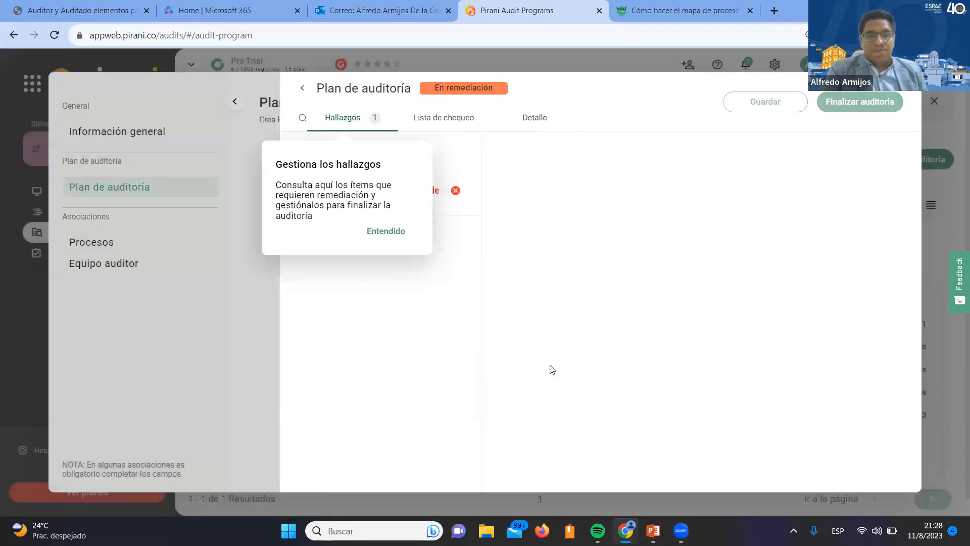
pyautogui.click(388, 232)
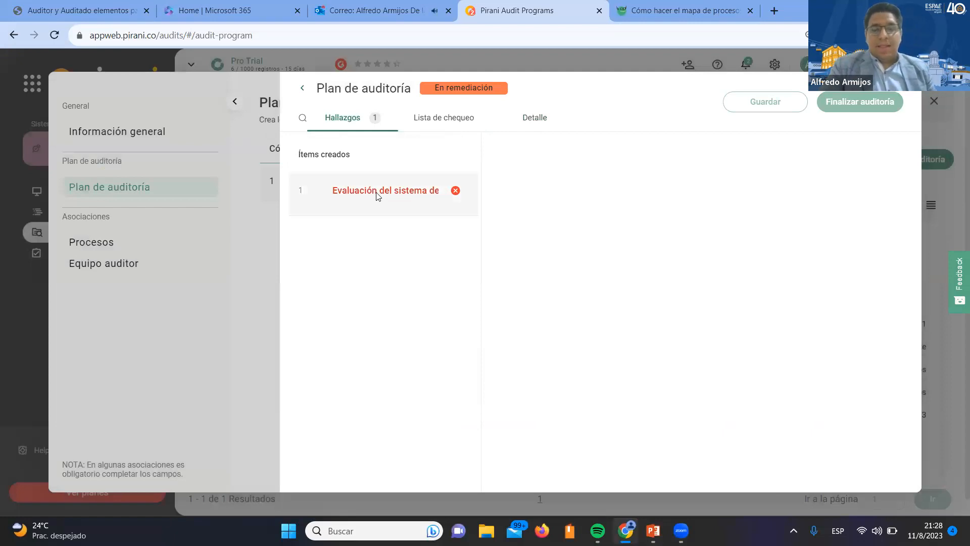
pyautogui.click(374, 11)
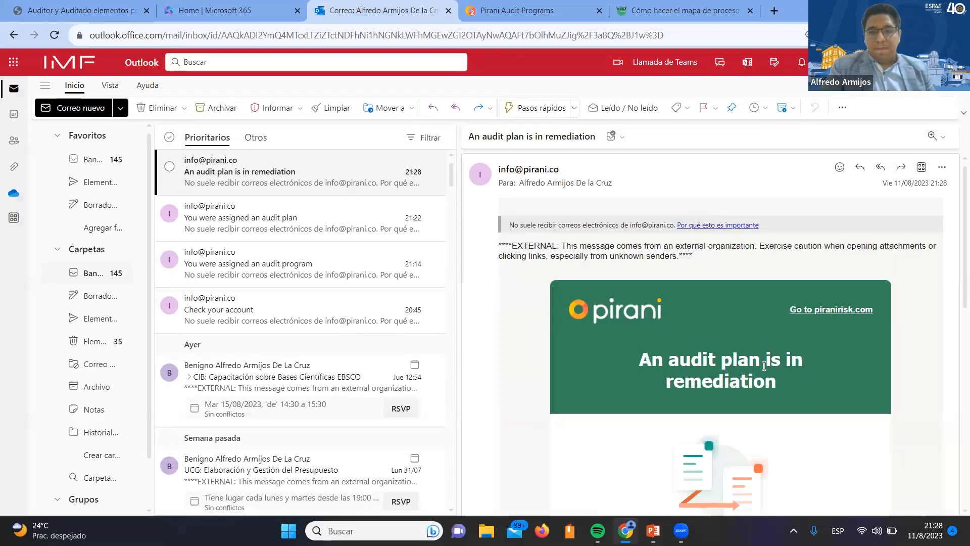
# - Read the 'An audit plan is in remediation' email, then go back to the Pirani audit plan
pyautogui.moveTo(956, 269); pyautogui.dragTo(957, 312)
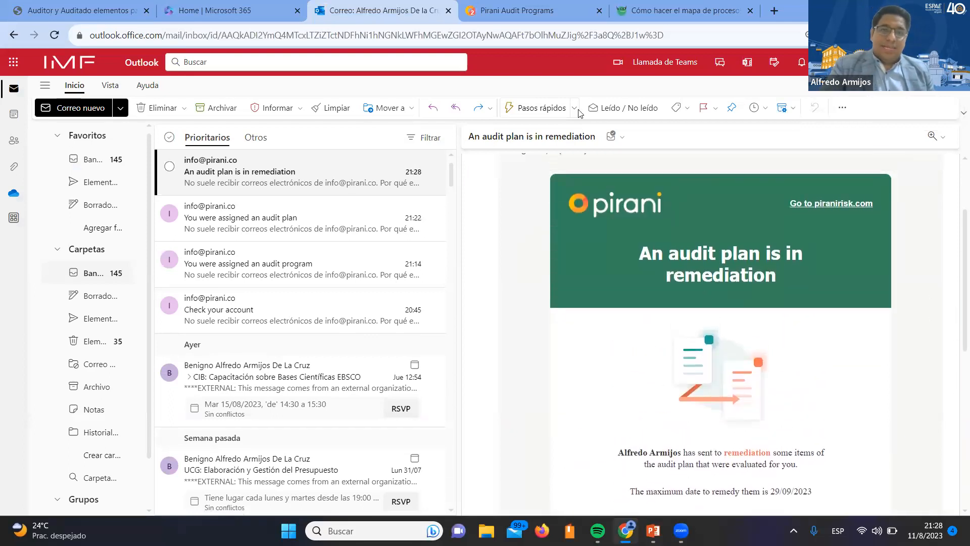
pyautogui.click(518, 6)
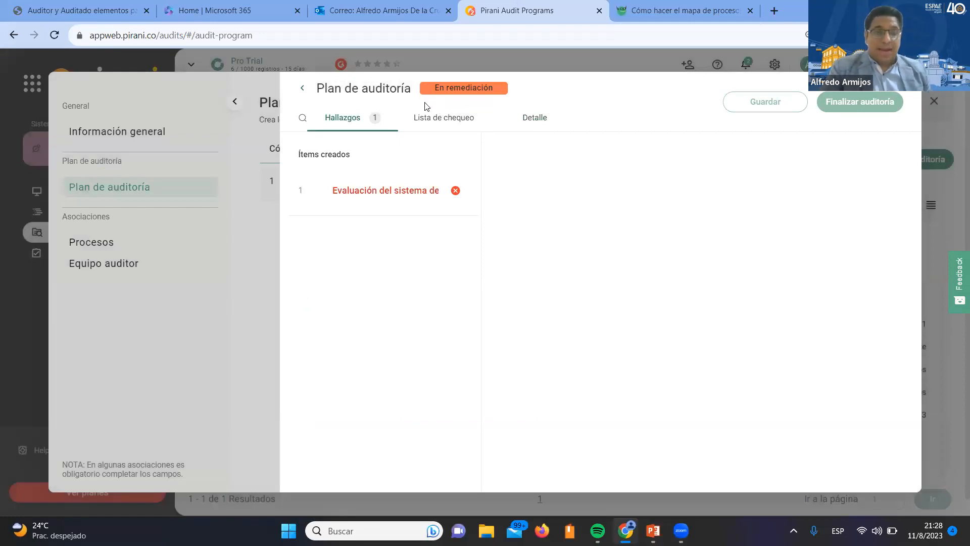
# - Return to the audit plan list, save the changes, and open Planes De Remediación
pyautogui.click(302, 90)
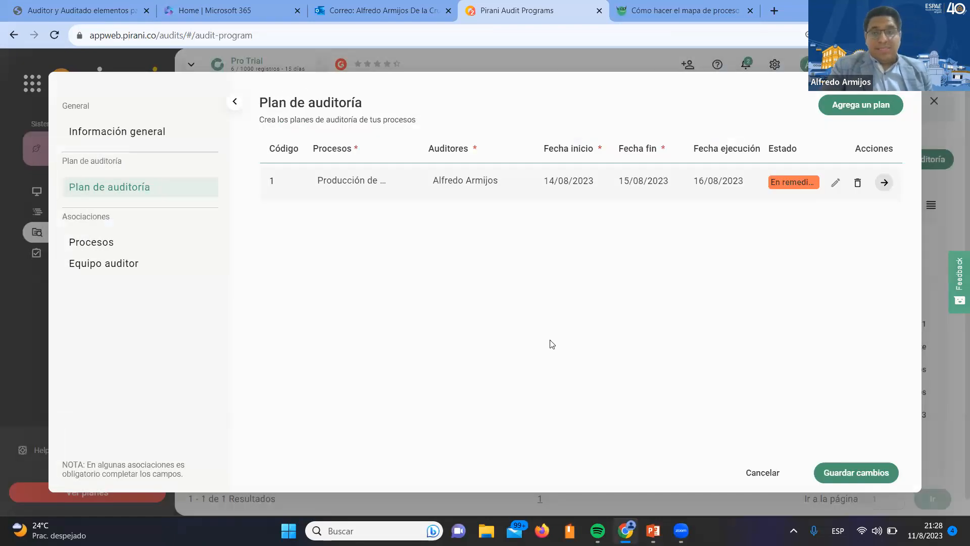
pyautogui.click(875, 479)
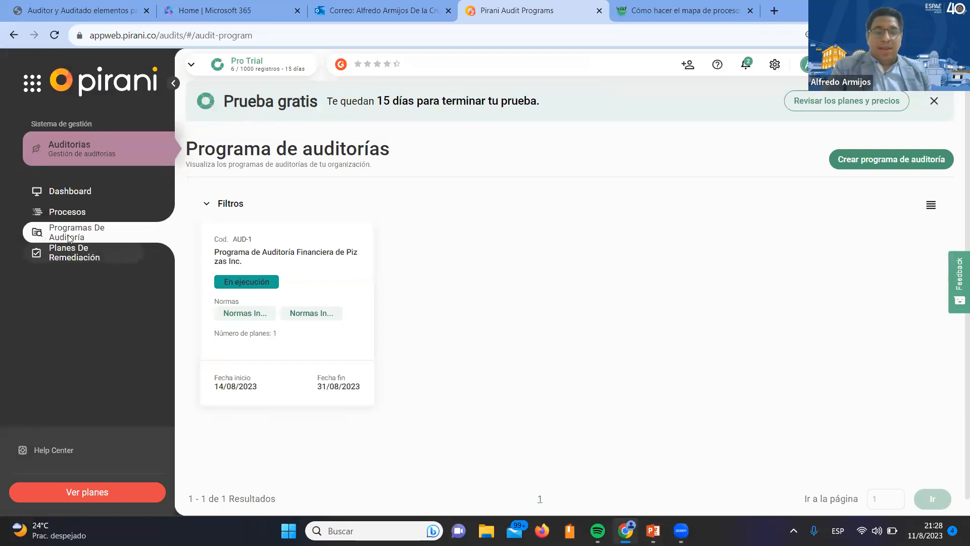
pyautogui.click(66, 255)
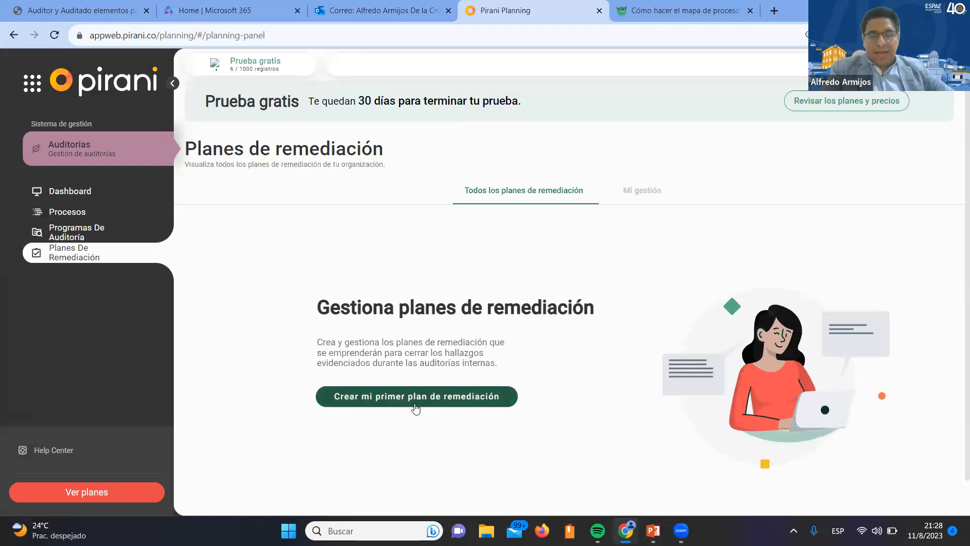
# - Start a first remediation plan named 'Implementación de un nuevo sistema de costeo de producción'
pyautogui.click(416, 407)
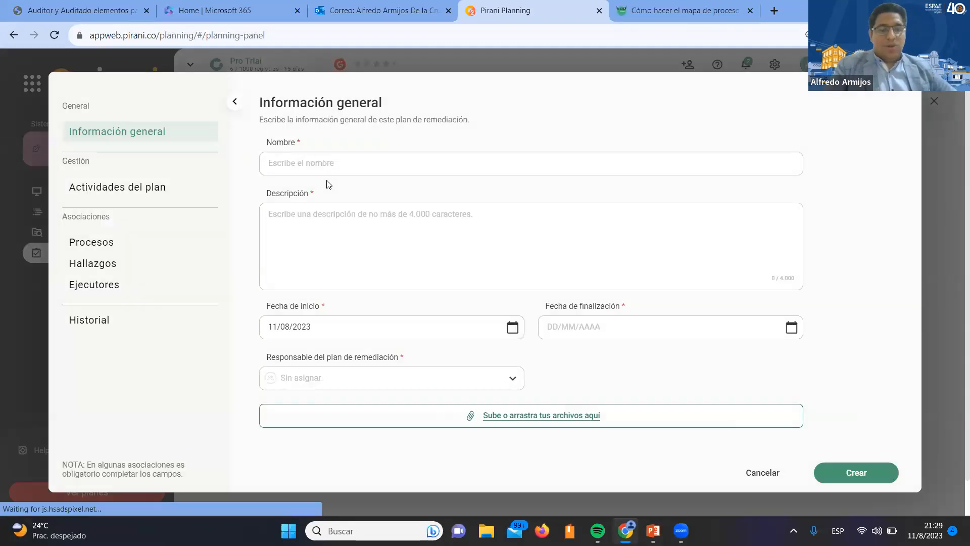
pyautogui.click(316, 167)
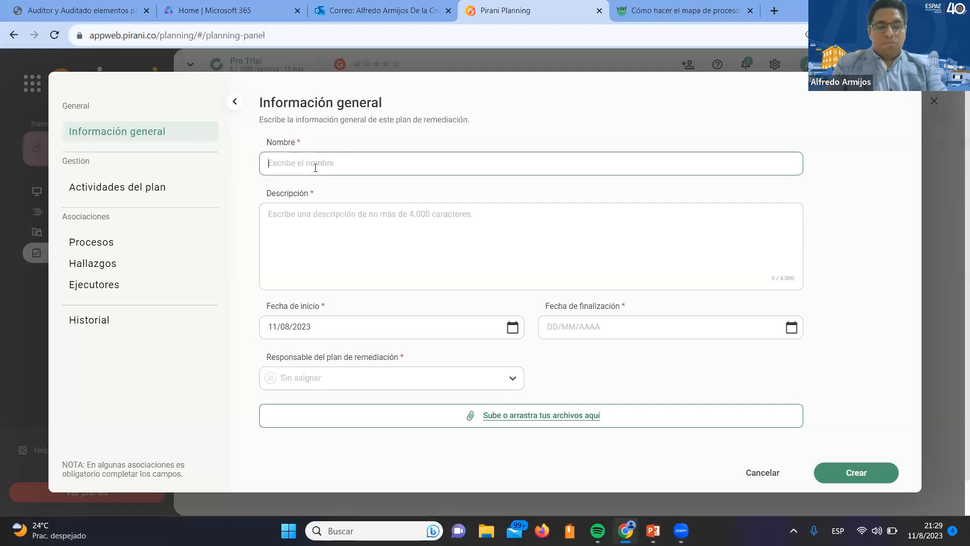
pyautogui.write('E')
pyautogui.press('capslock')
pyautogui.write('stabil')
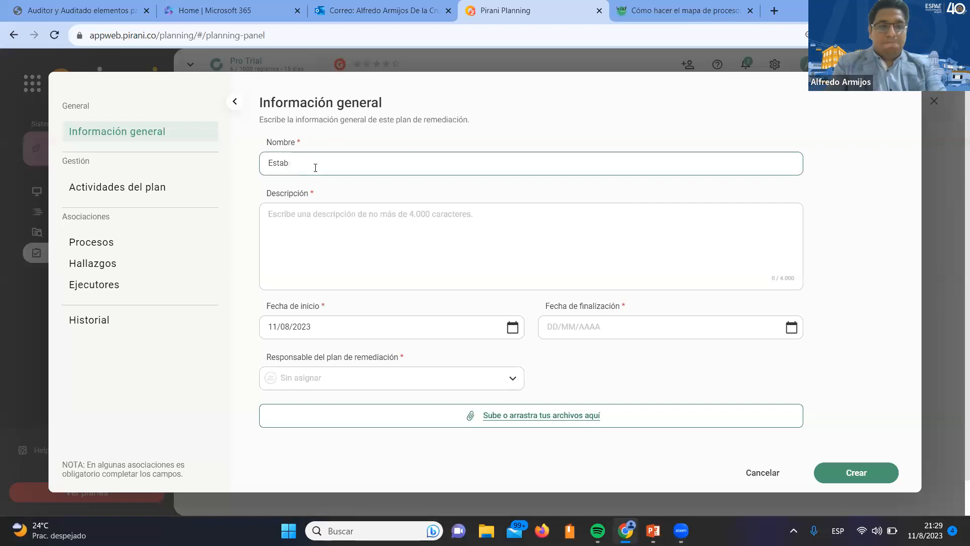
pyautogui.press('BackSpace')
pyautogui.press('BackSpace')
pyautogui.write('A')
pyautogui.press('capslock')
pyautogui.write('ctualización')
pyautogui.press('BackSpace')
pyautogui.press('BackSpace')
pyautogui.press('BackSpace')
pyautogui.press('BackSpace')
pyautogui.press('BackSpace')
pyautogui.press('BackSpace')
pyautogui.press('BackSpace')
pyautogui.press('BackSpace')
pyautogui.press('BackSpace')
pyautogui.press('BackSpace')
pyautogui.press('BackSpace')
pyautogui.press('BackSpace')
pyautogui.press('BackSpace')
pyautogui.write('I')
pyautogui.press('capslock')
pyautogui.write('mplementación de un nuevo sistema de costeo de producción')
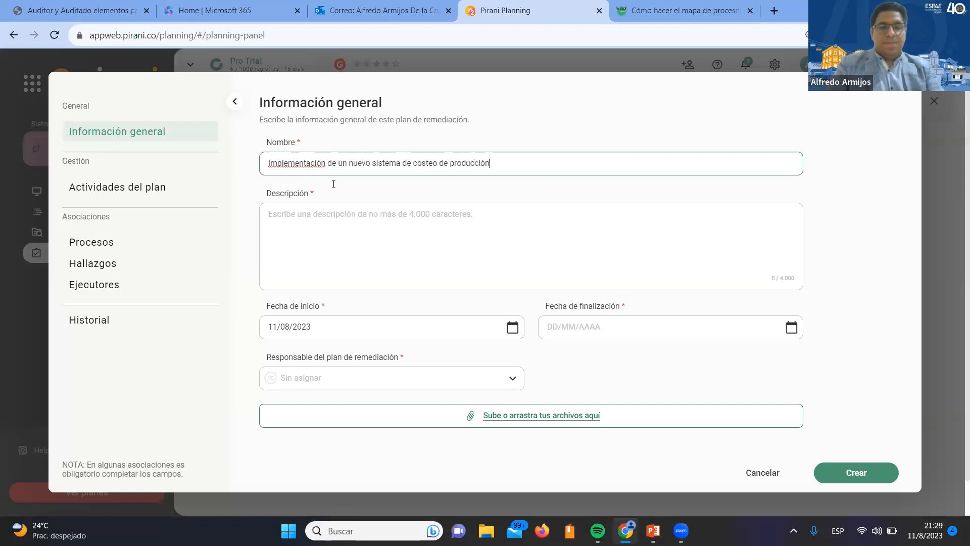
# - Describe it as 'Adoptar un sistema de costeo acorde a la estrategia de manufactura de la empresa.'
pyautogui.click(412, 240)
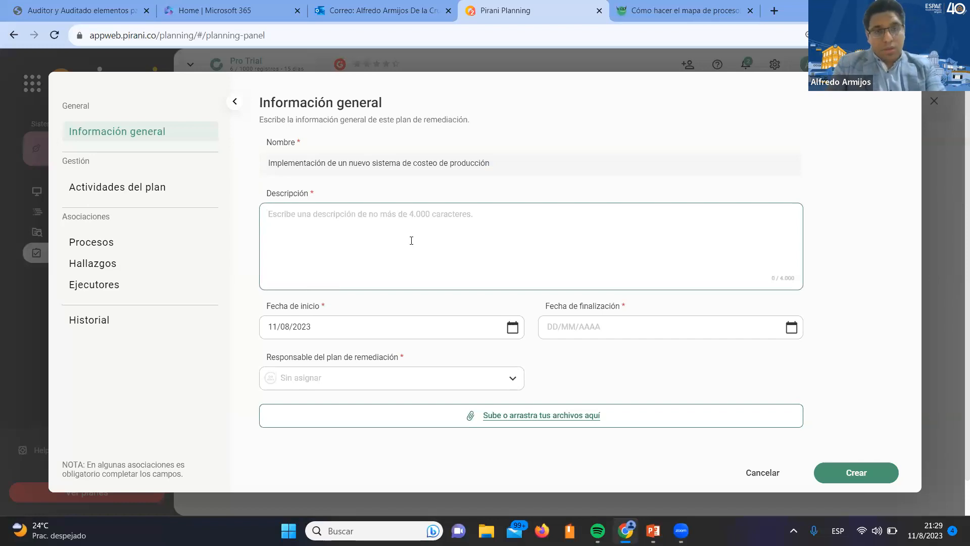
pyautogui.press('capslock')
pyautogui.write('A')
pyautogui.press('capslock')
pyautogui.write('doptar un sistema de costeo acorde a la estrategia de manufactur')
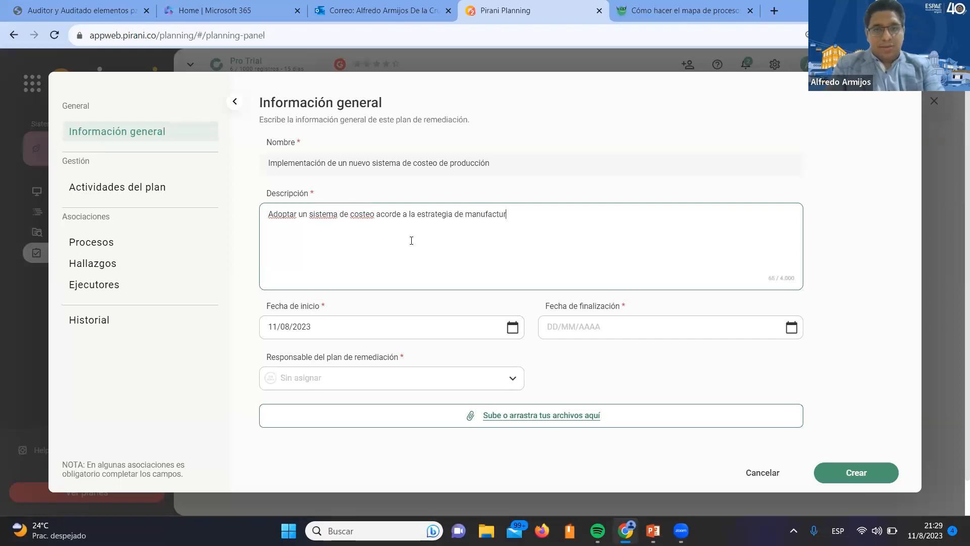
pyautogui.write('a de la empresa.')
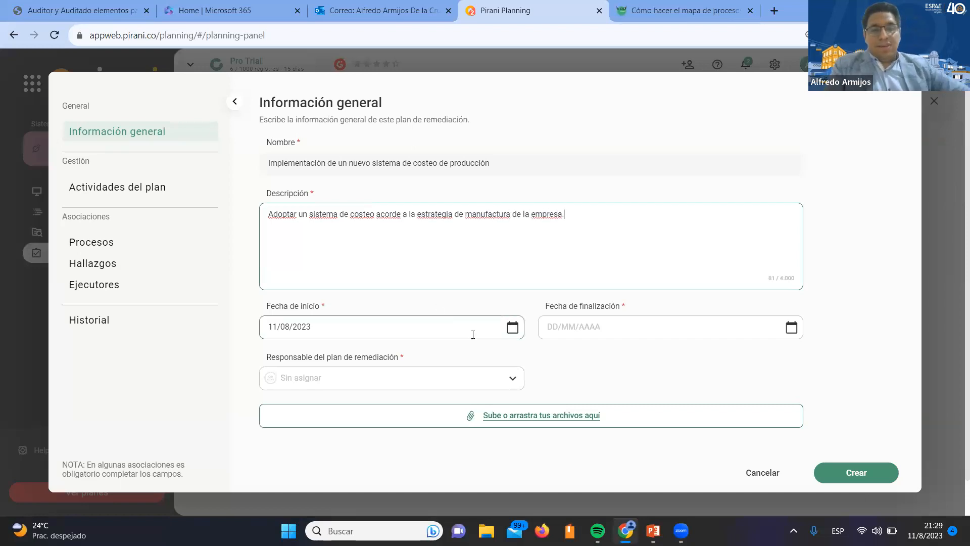
# - Set the plan's start date to 02/10/2023 and end date to 21/09/2023
pyautogui.click(513, 332)
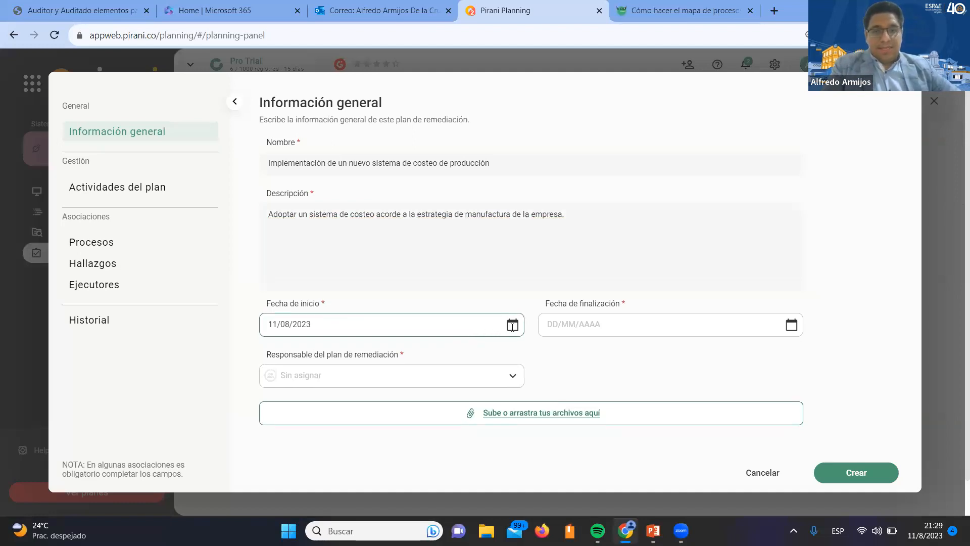
pyautogui.click(432, 316)
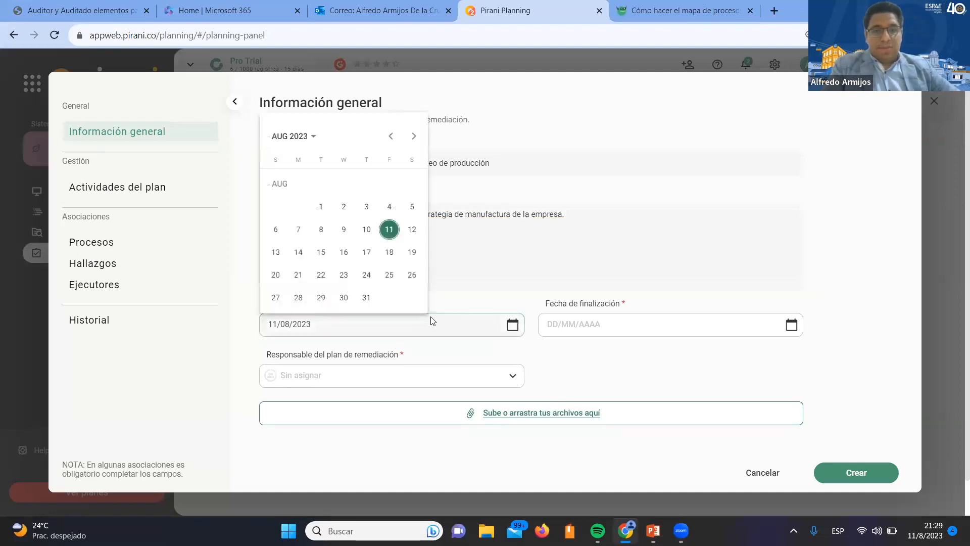
pyautogui.click(414, 136)
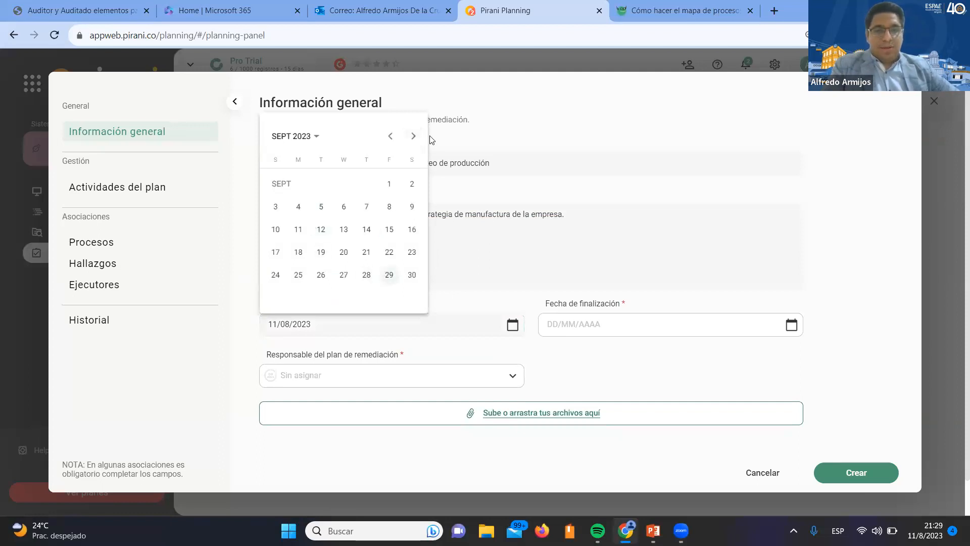
pyautogui.click(414, 136)
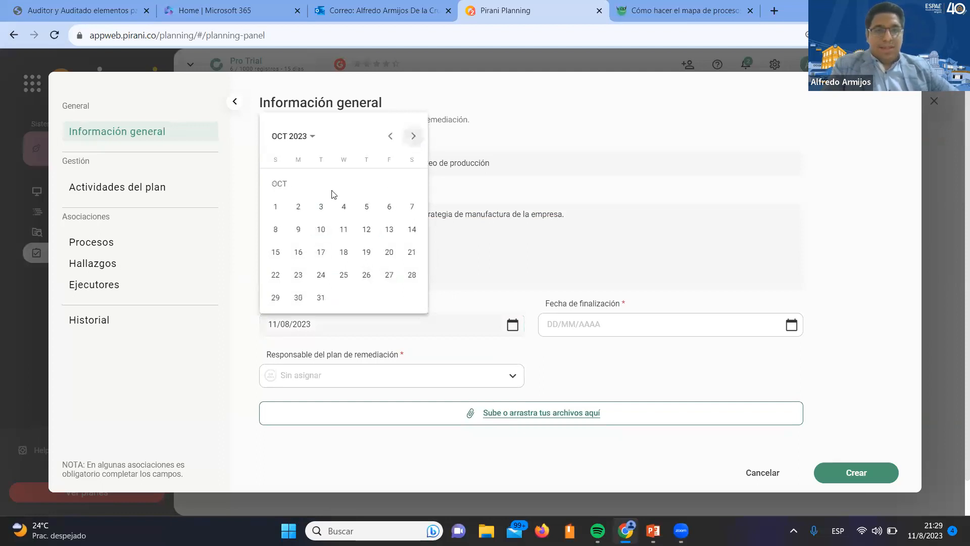
pyautogui.click(298, 206)
pyautogui.click(593, 324)
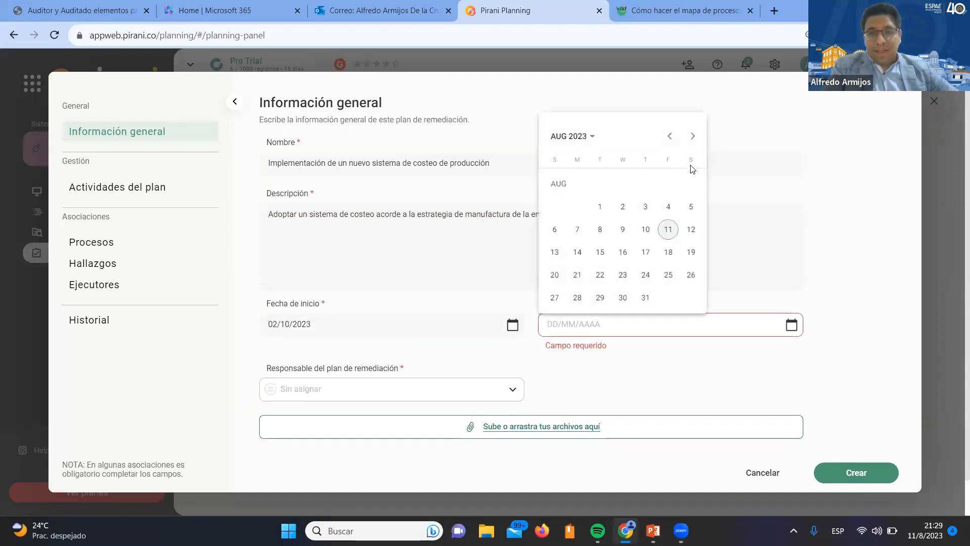
pyautogui.click(693, 136)
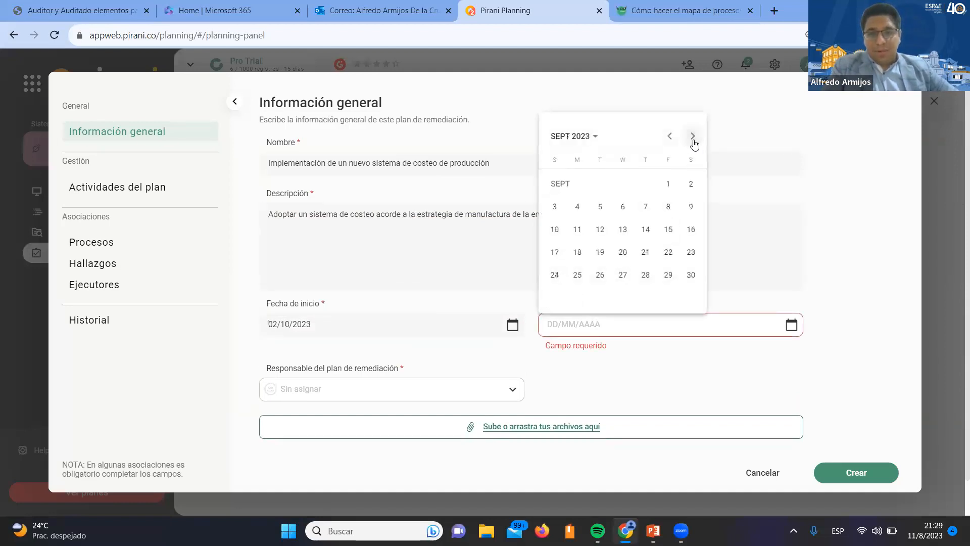
pyautogui.click(645, 253)
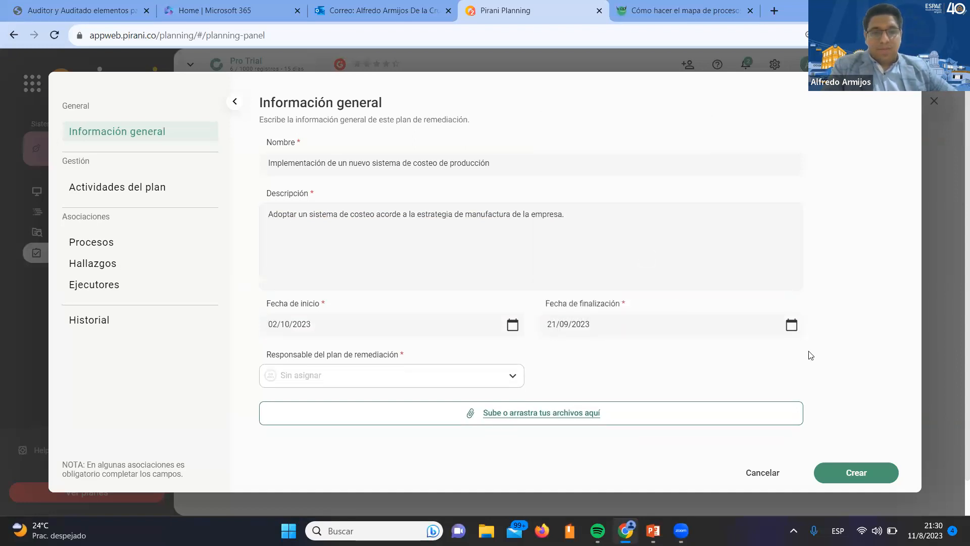
# - Assign the plan's responsible person and create it, listed as AUD-1
pyautogui.click(462, 372)
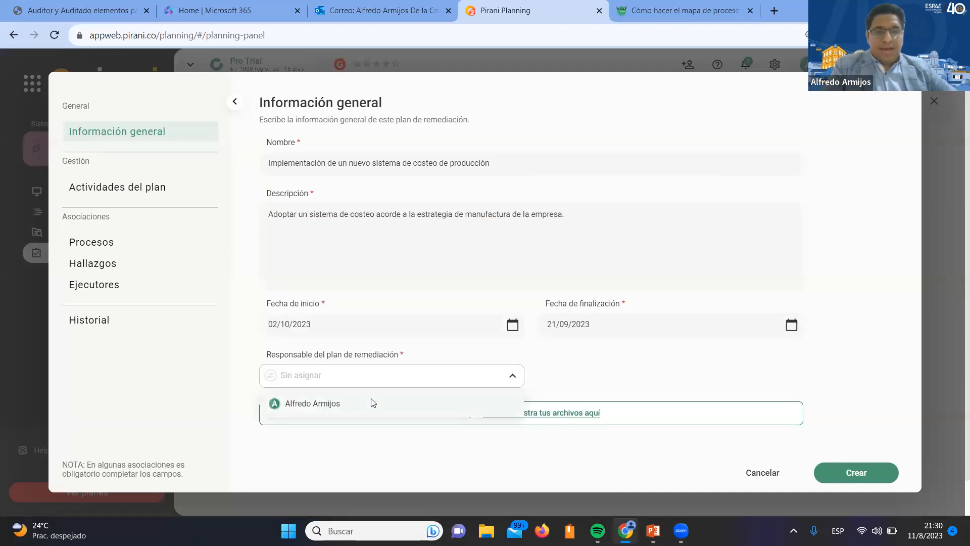
pyautogui.click(371, 399)
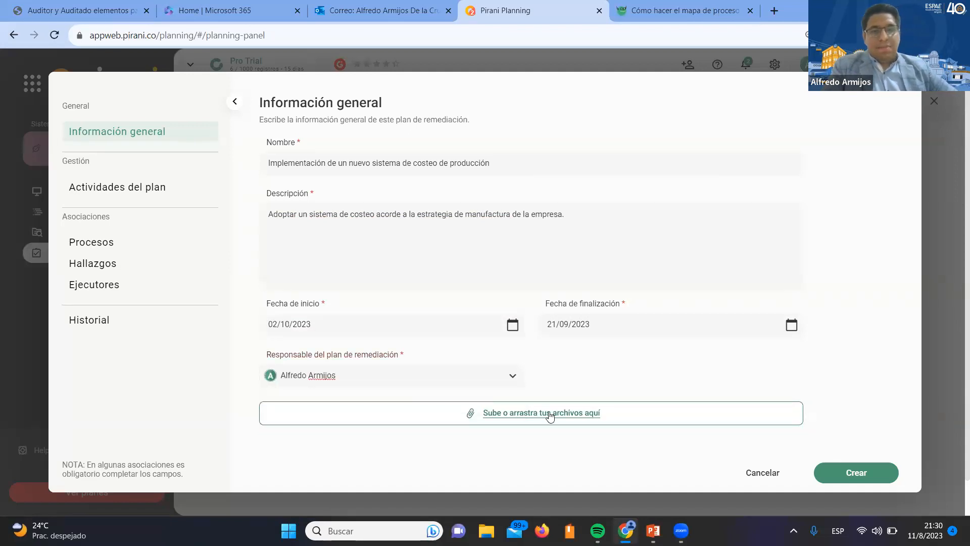
pyautogui.click(854, 477)
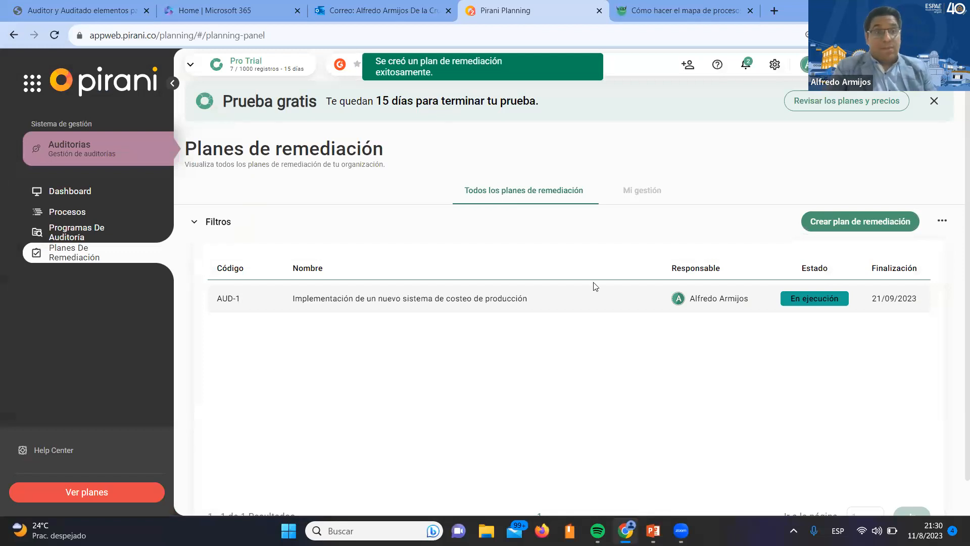
pyautogui.click(365, 6)
# - Open the 'Te han asignado como responsable de un plan de acción' email and scroll its body
pyautogui.click(268, 188)
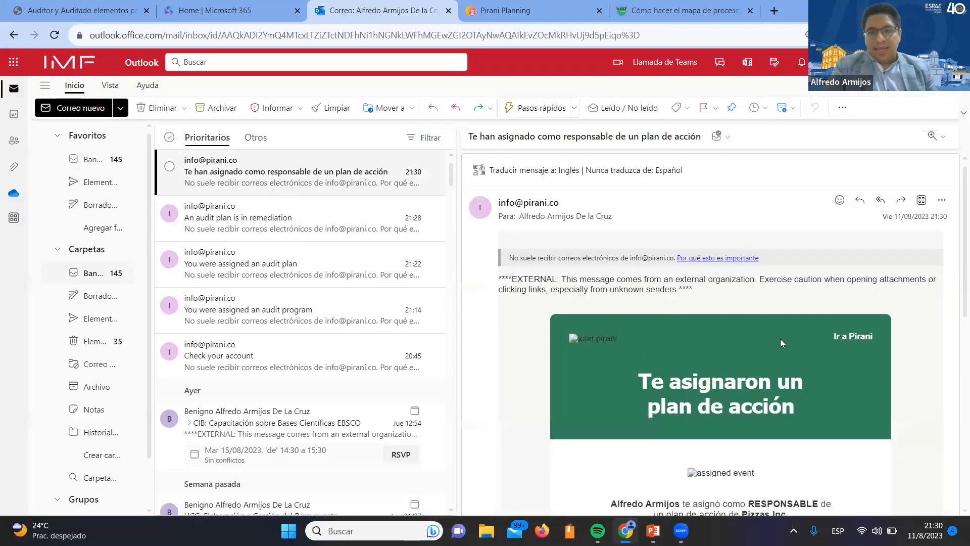
pyautogui.scroll(-2, 956, 297)
pyautogui.moveTo(957, 297); pyautogui.dragTo(957, 361)
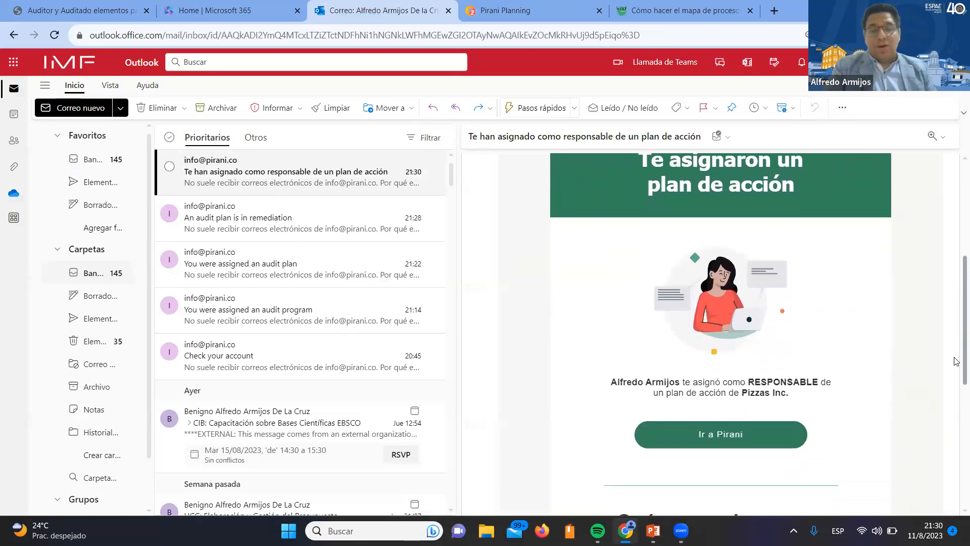
# - Add an activity to plan AUD-1 assigned to the plan owner, and save the changes
pyautogui.click(505, 5)
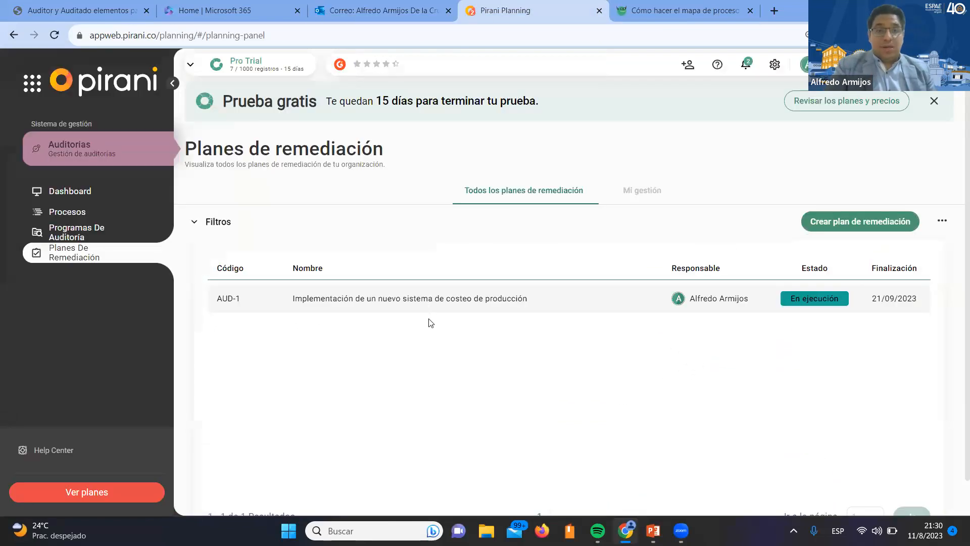
pyautogui.click(553, 303)
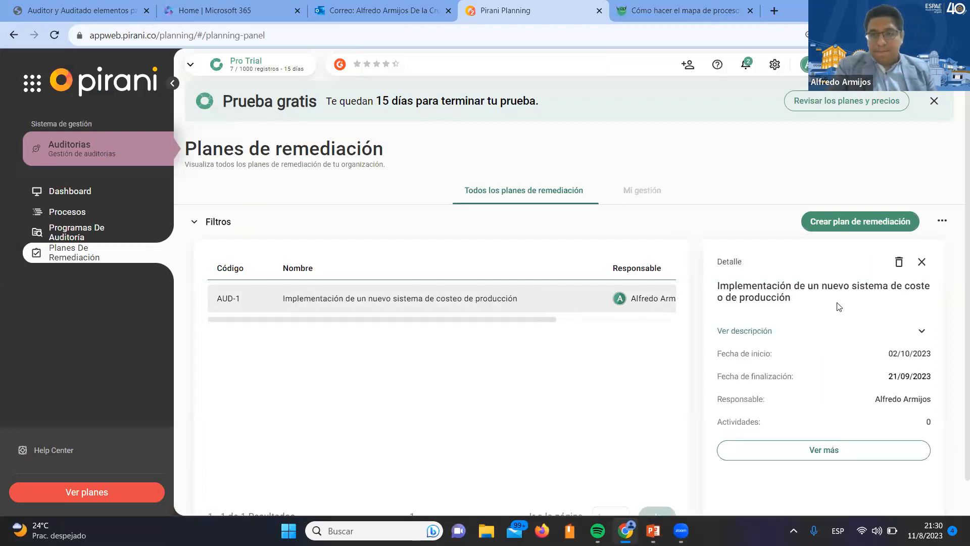
pyautogui.click(839, 450)
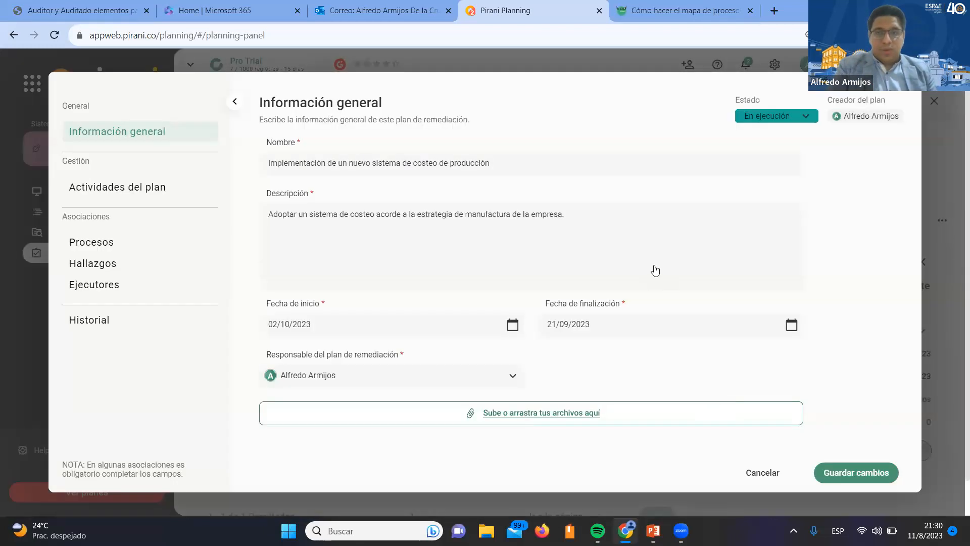
pyautogui.click(150, 196)
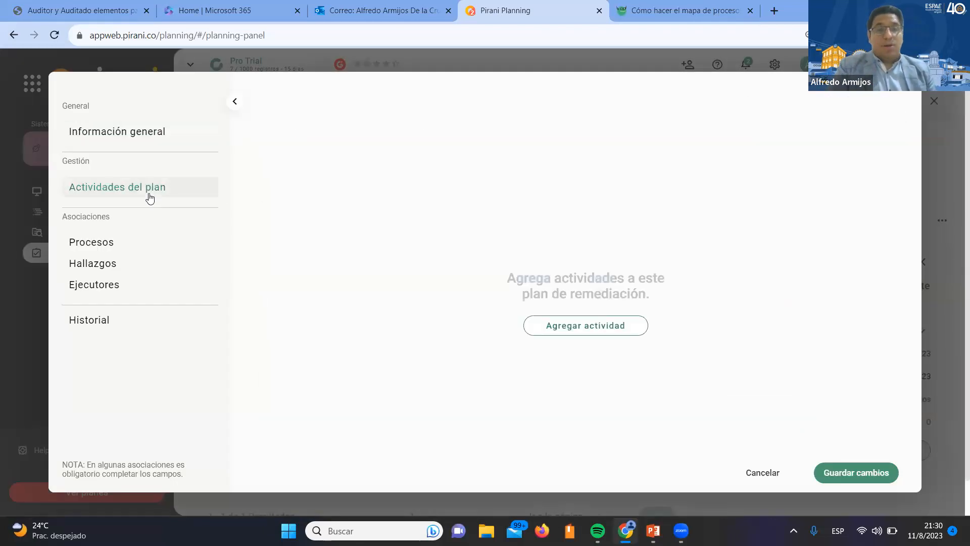
pyautogui.click(561, 322)
pyautogui.click(417, 194)
pyautogui.click(391, 222)
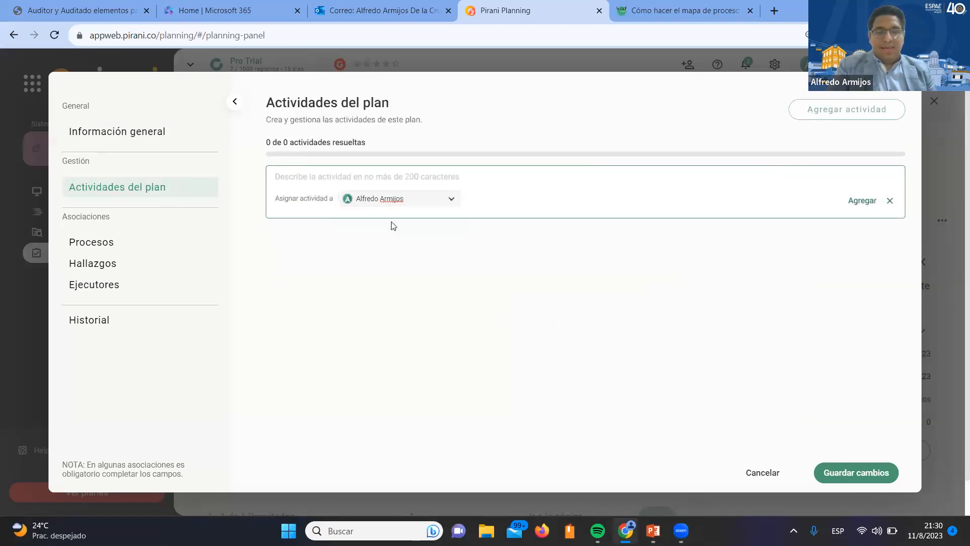
pyautogui.click(831, 472)
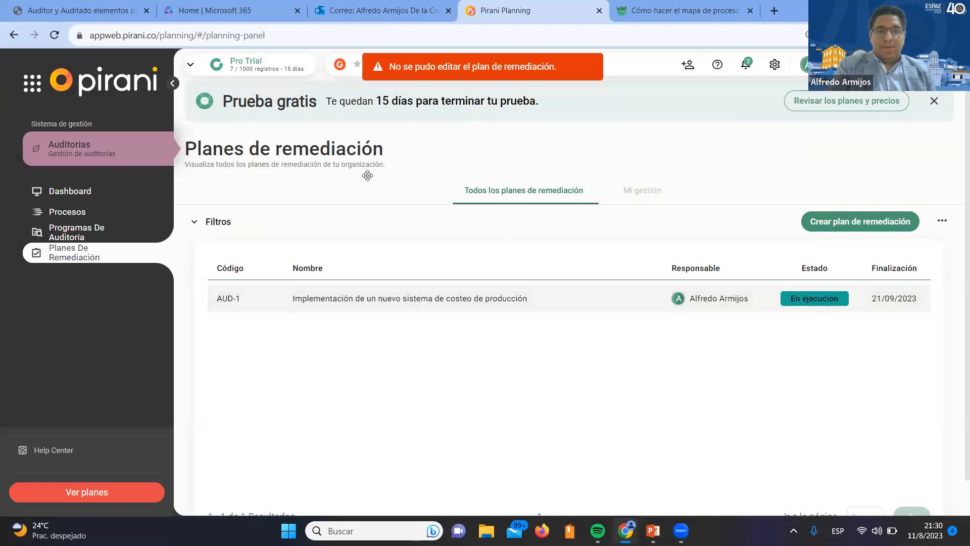
# - Reopen AUD-1's edit form and retry saving, which fails with 'No se pudo editar el plan de remediación'
pyautogui.click(453, 302)
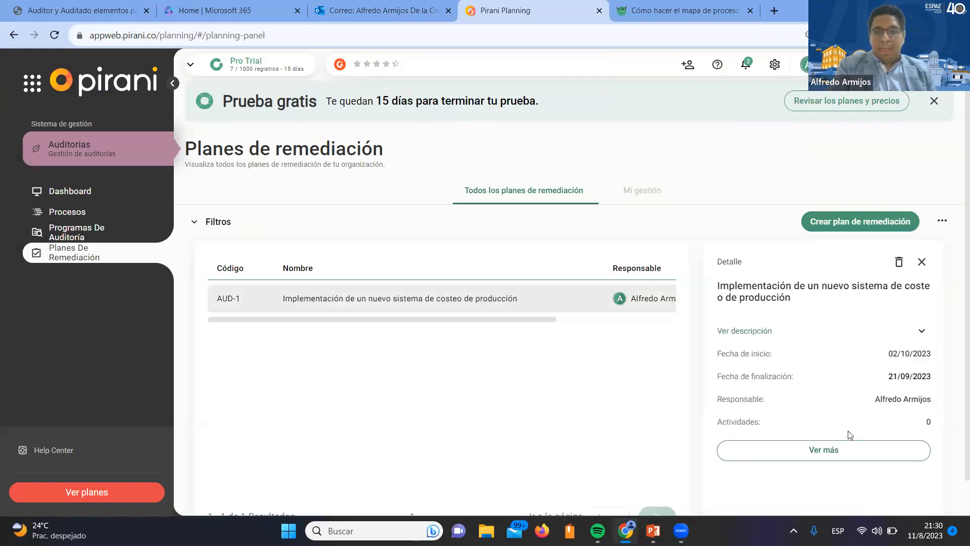
pyautogui.click(847, 448)
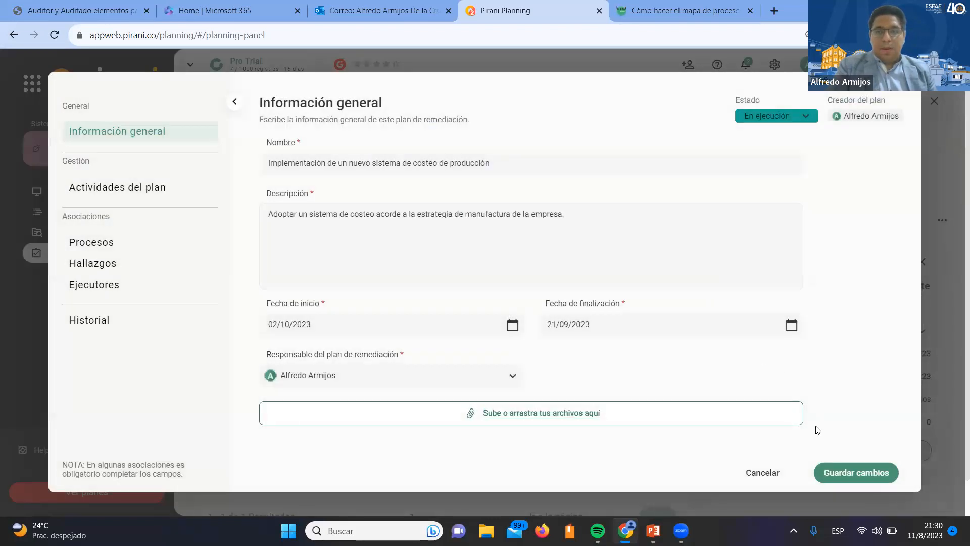
pyautogui.click(843, 472)
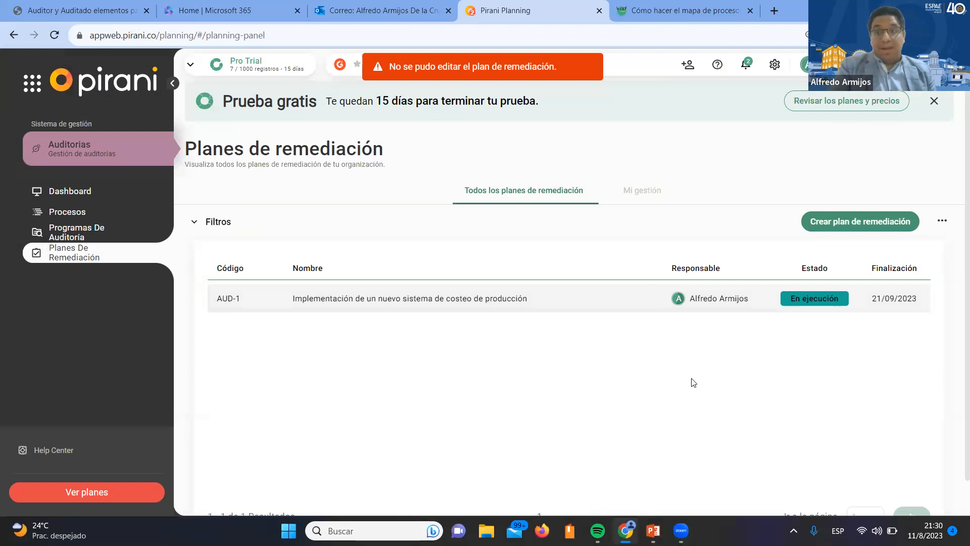
# - Link the Producción de pedidos finding 'Evaluación del sistema de costeo' to AUD-1 and try saving
pyautogui.click(558, 302)
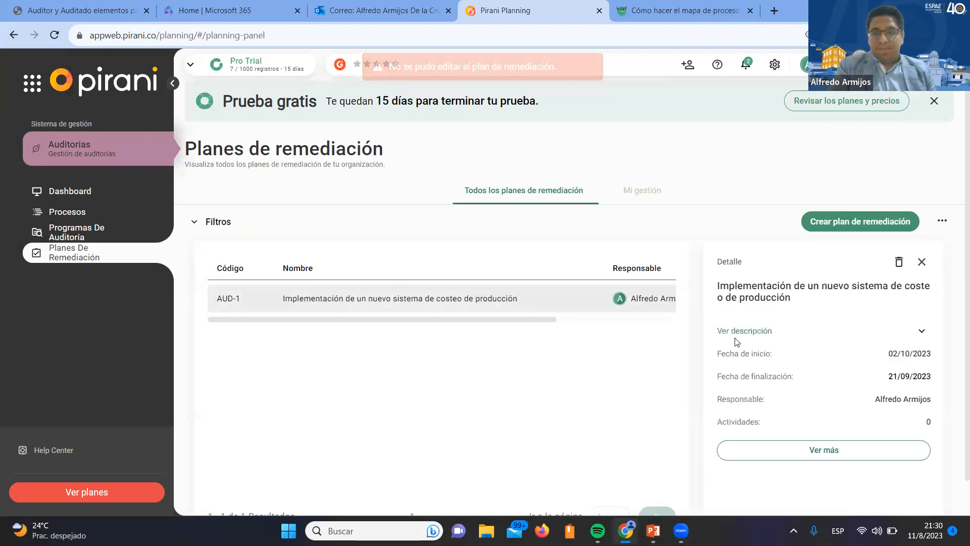
pyautogui.click(823, 450)
pyautogui.click(267, 277)
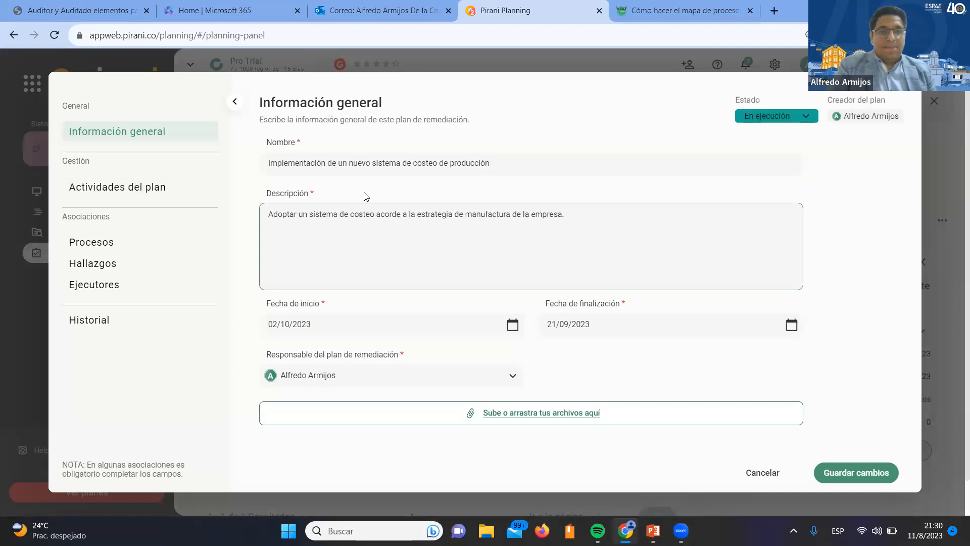
pyautogui.click(113, 273)
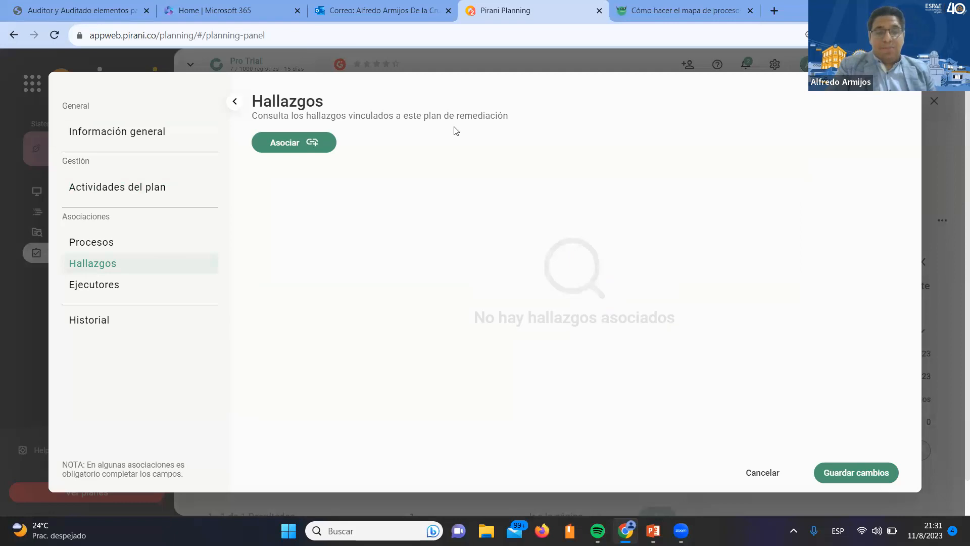
pyautogui.click(284, 149)
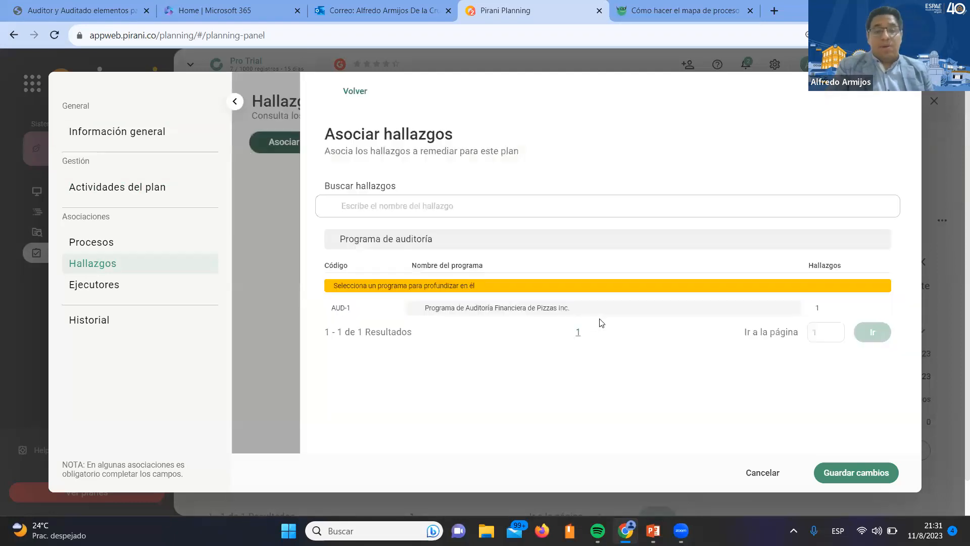
pyautogui.click(794, 309)
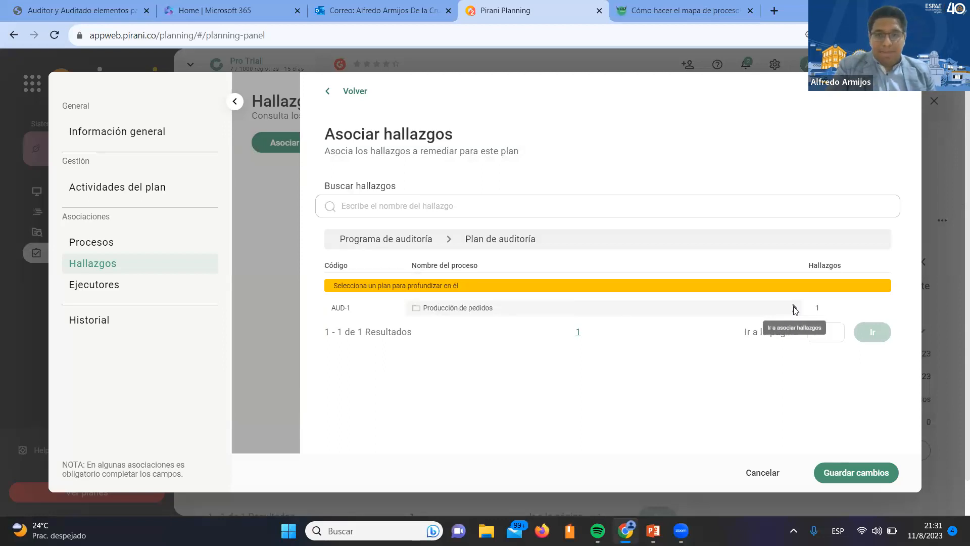
pyautogui.click(794, 309)
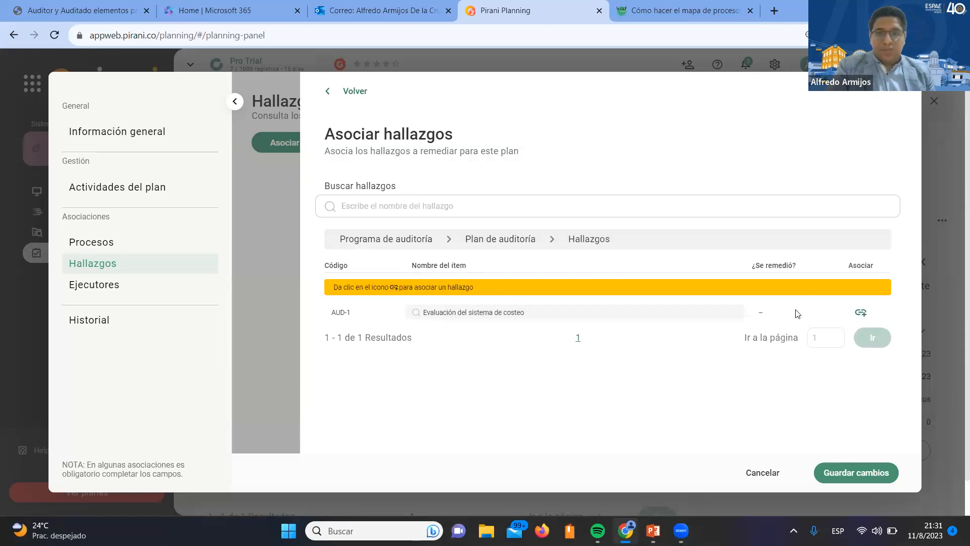
pyautogui.click(860, 313)
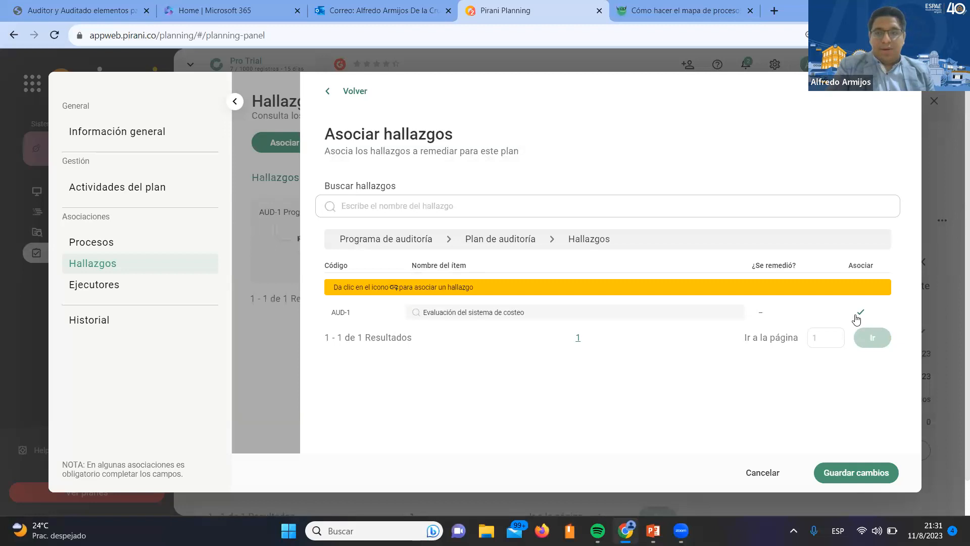
pyautogui.click(848, 472)
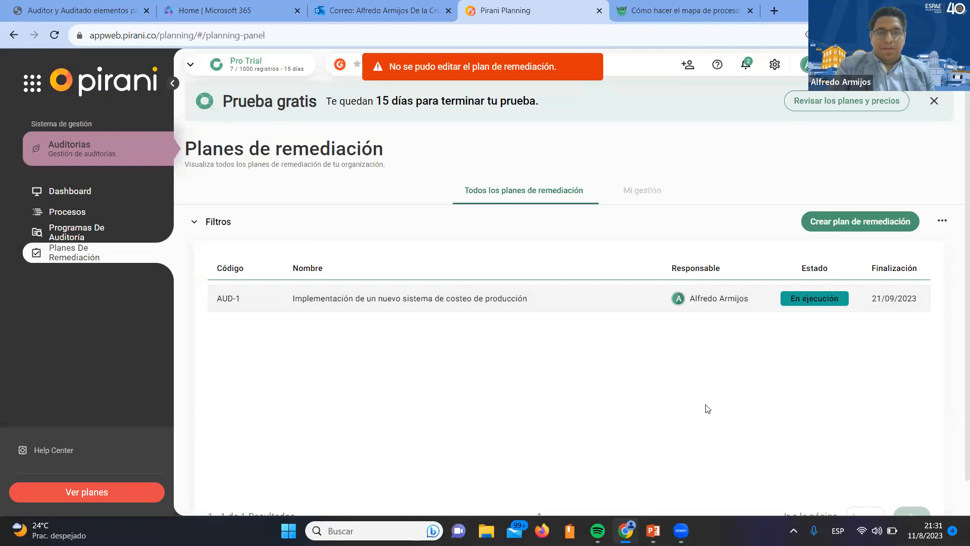
# - Check AUD-1's Hallazgos section, exit its edit form without saving, and go to Programas De Auditoría
pyautogui.click(575, 306)
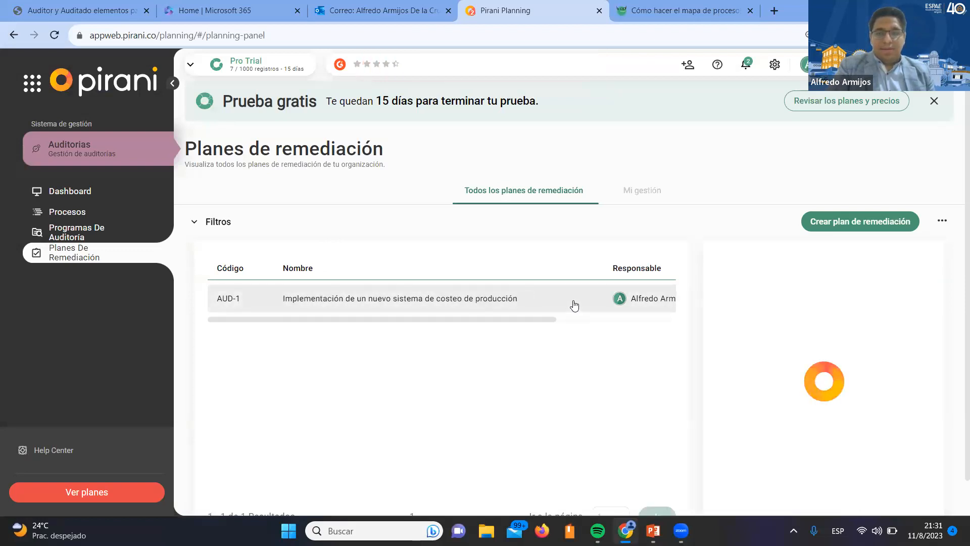
pyautogui.click(803, 451)
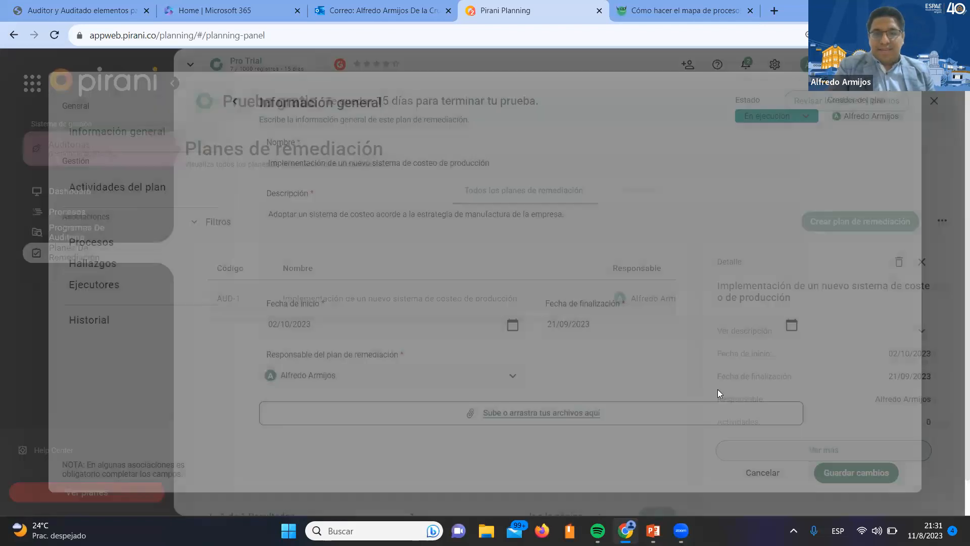
pyautogui.click(127, 267)
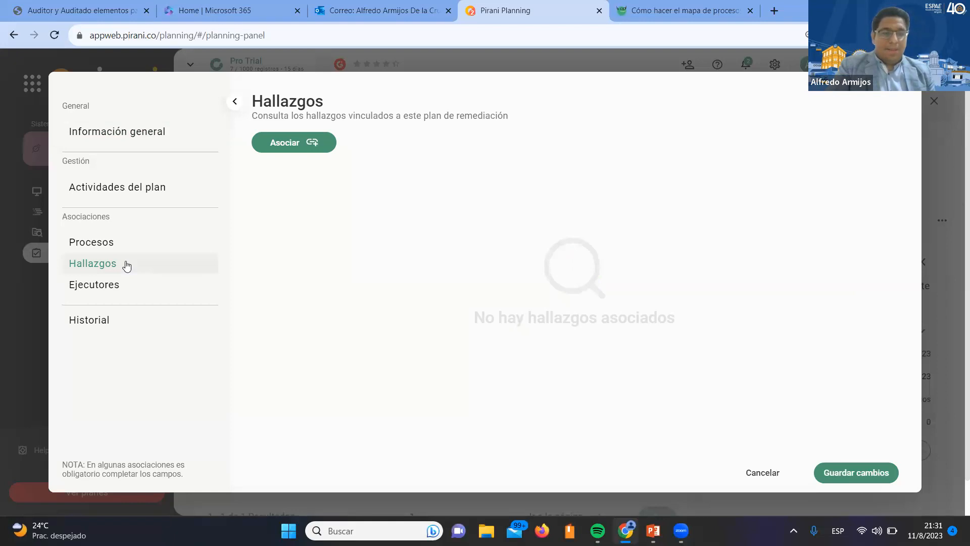
pyautogui.click(761, 474)
pyautogui.click(519, 340)
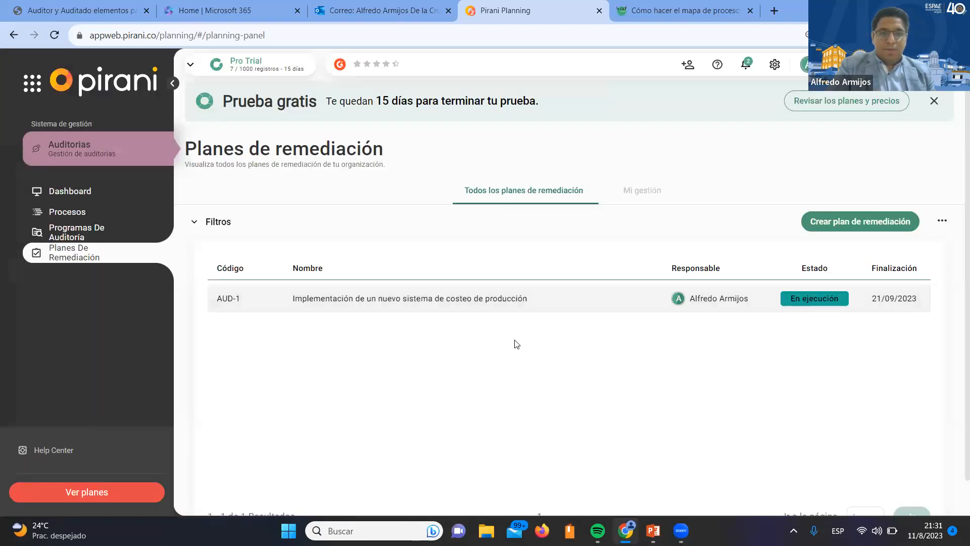
pyautogui.click(90, 234)
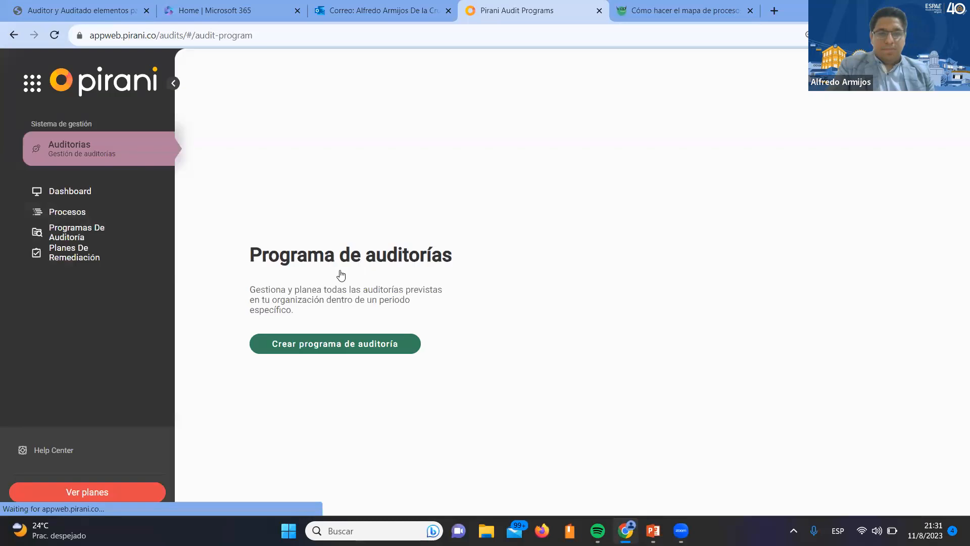
# - Open the costing-system finding in the Producción de pedidos audit plan
pyautogui.click(340, 273)
pyautogui.click(778, 444)
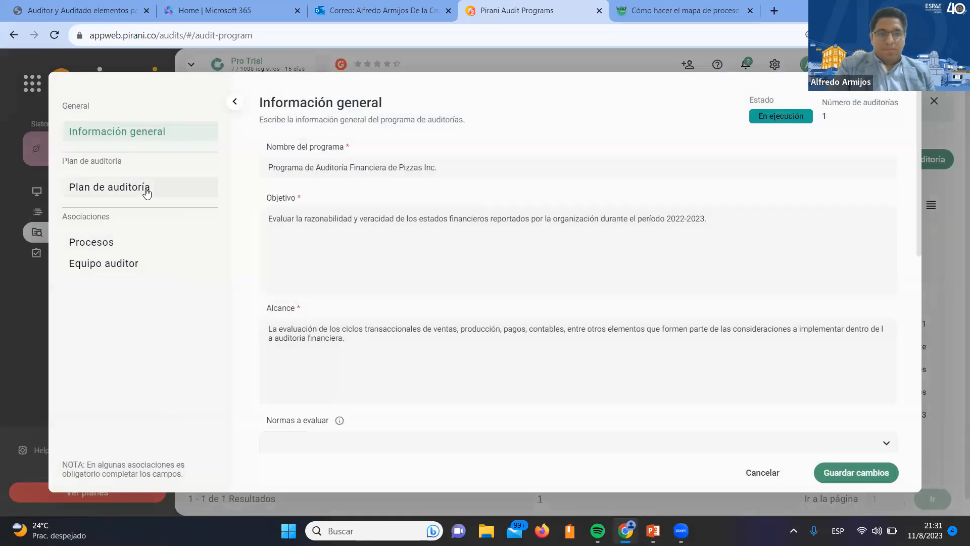
pyautogui.click(145, 188)
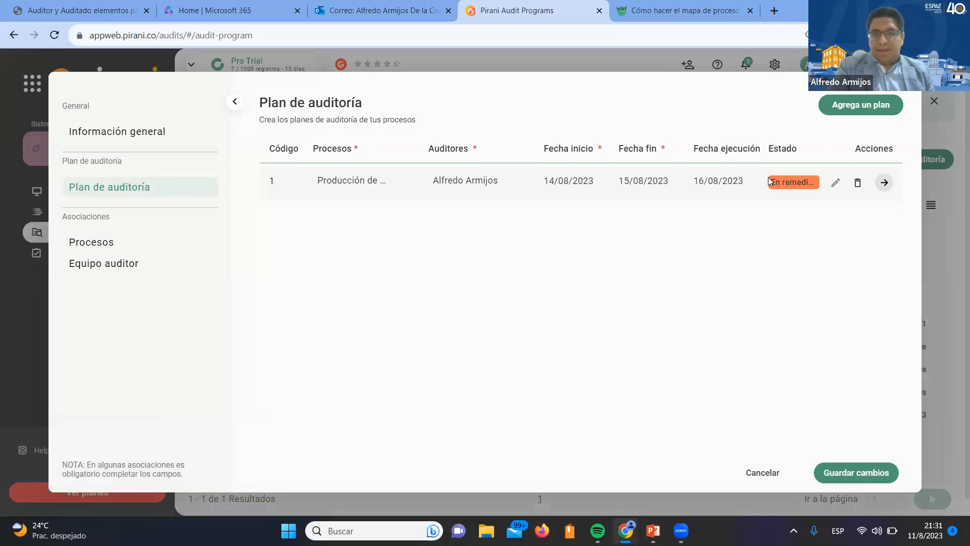
pyautogui.click(884, 182)
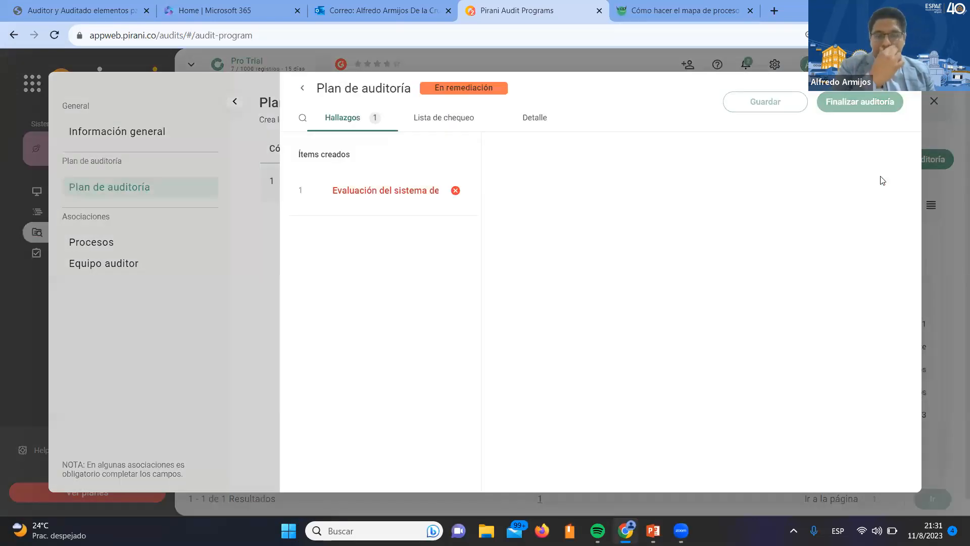
pyautogui.click(417, 192)
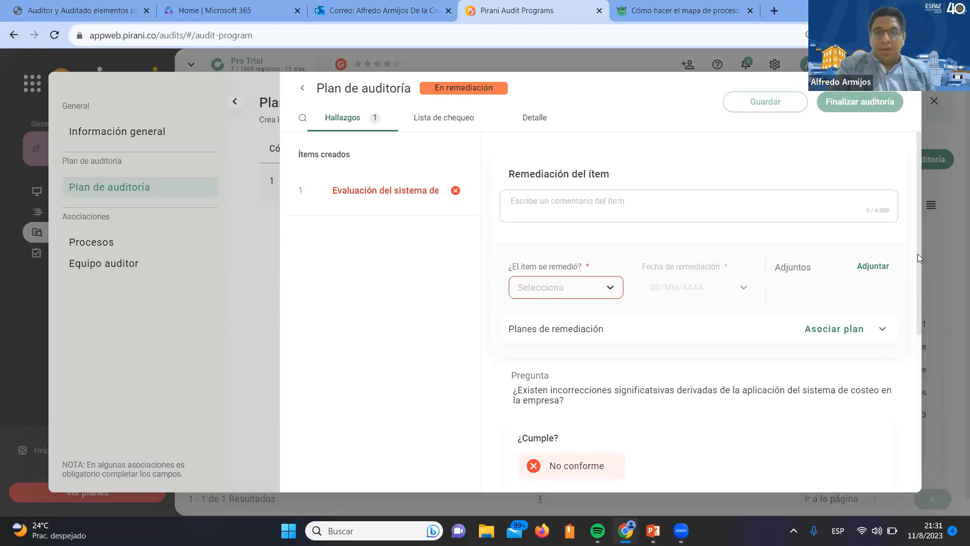
# - Mark the finding as remediated (SI) with remediation date 21/09/2023
pyautogui.click(646, 205)
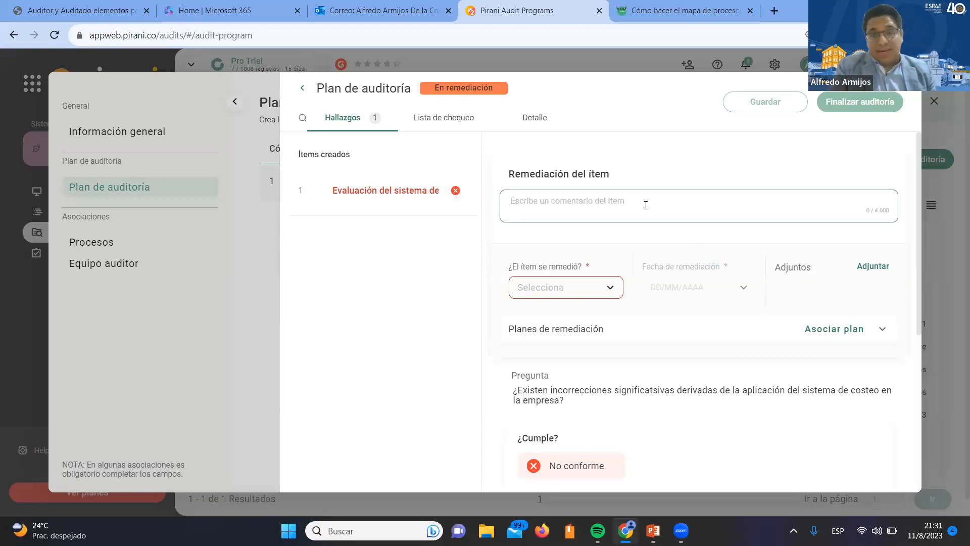
pyautogui.click(607, 286)
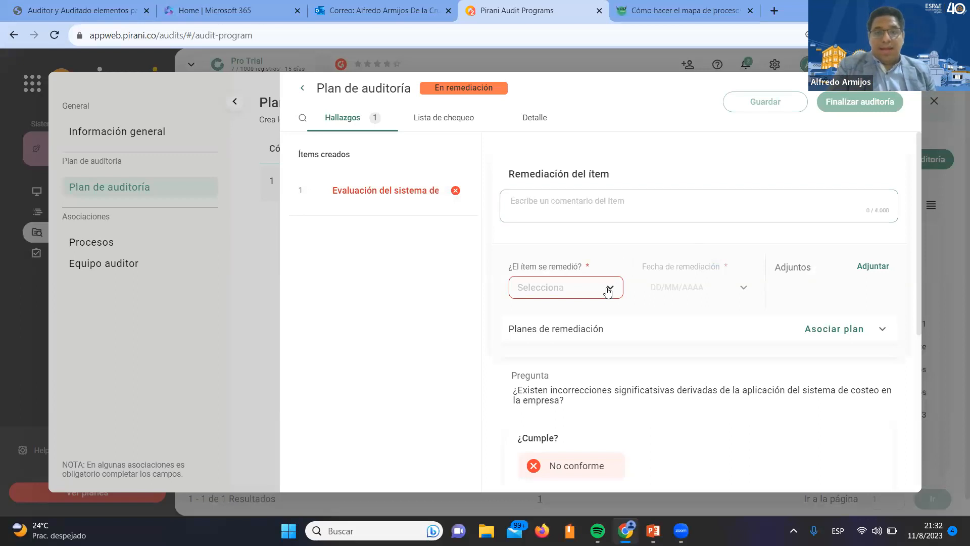
pyautogui.click(564, 317)
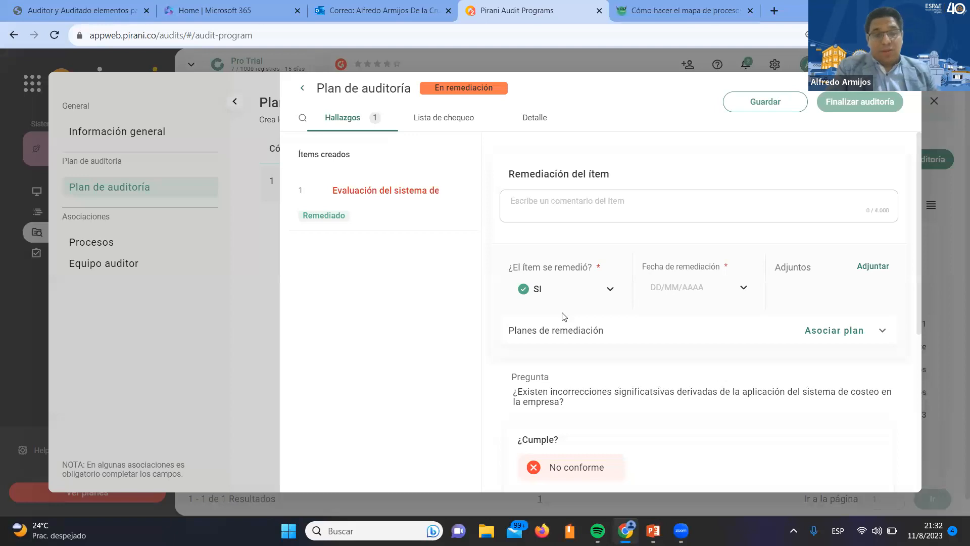
pyautogui.click(744, 290)
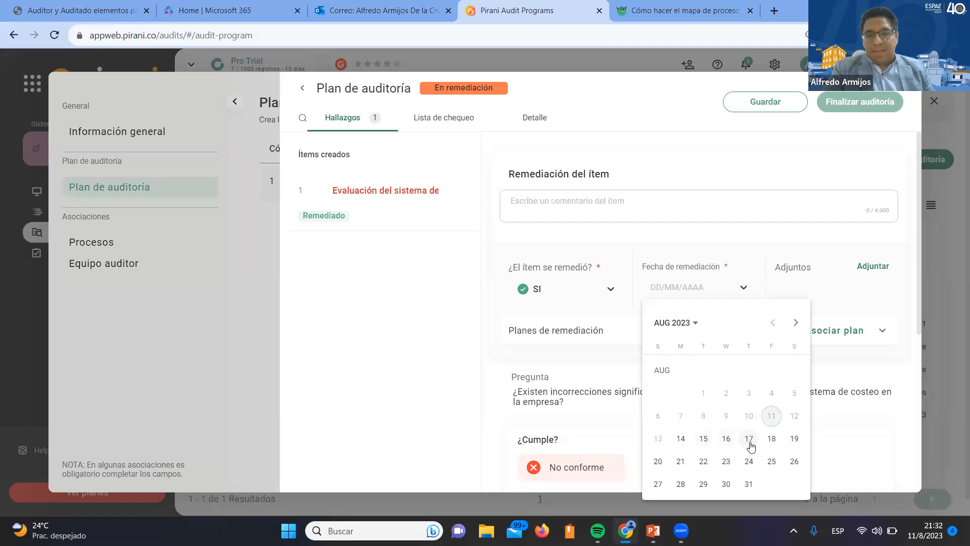
pyautogui.click(796, 322)
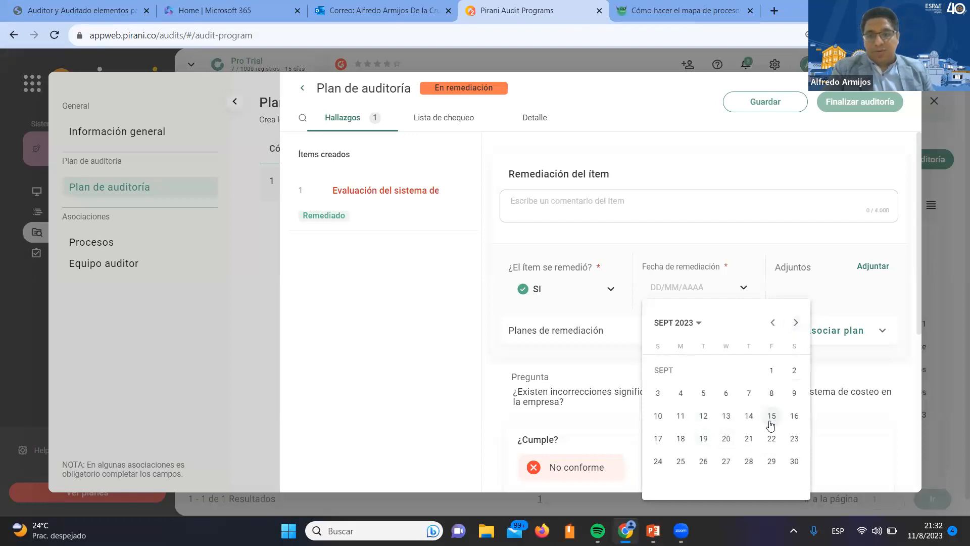
pyautogui.click(749, 438)
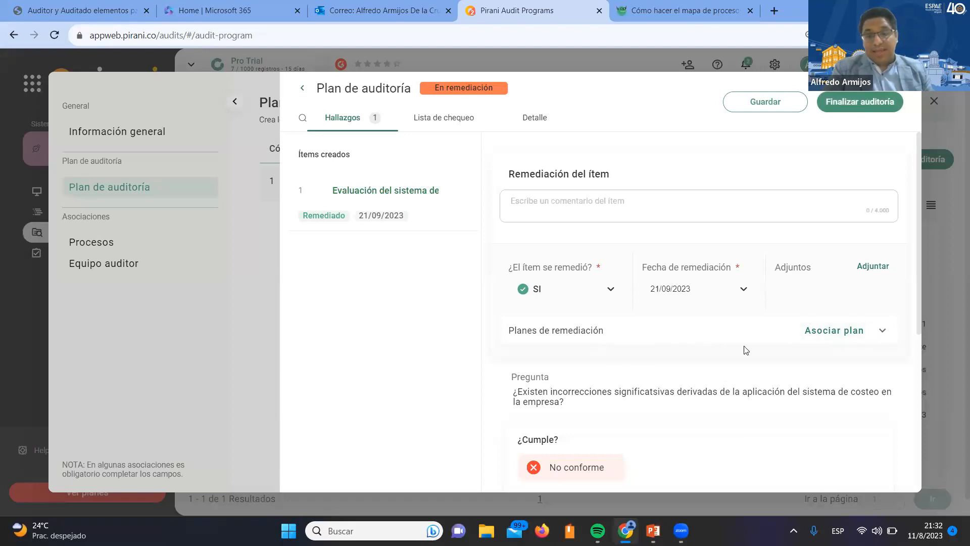
# - Link remediation plan AUD-1 to the costing finding, verify it under Plan de remediación, and save
pyautogui.click(857, 330)
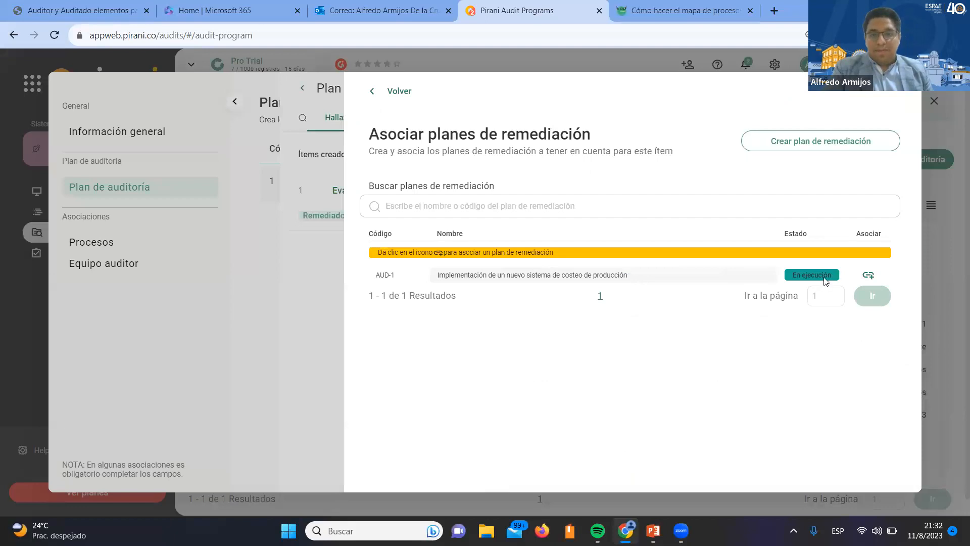
pyautogui.click(868, 275)
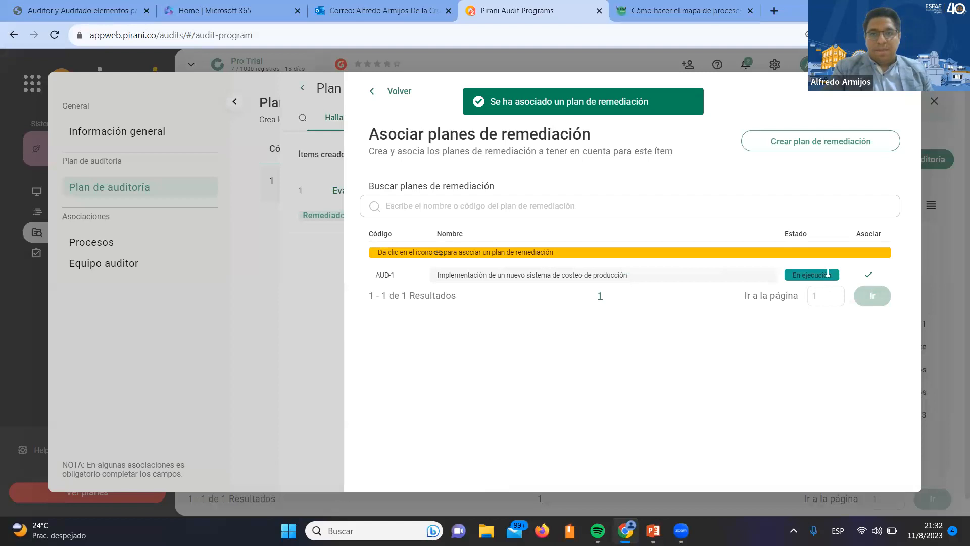
pyautogui.click(370, 97)
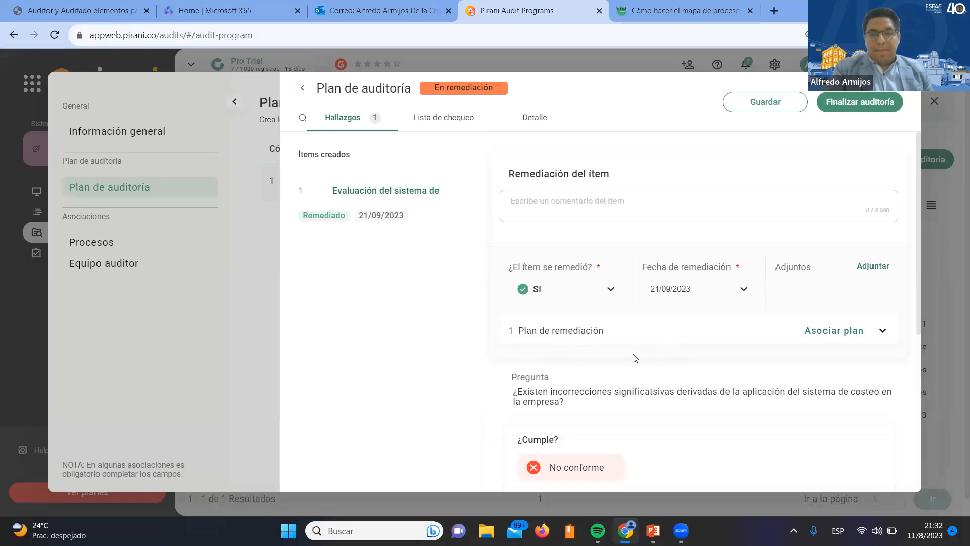
pyautogui.click(883, 331)
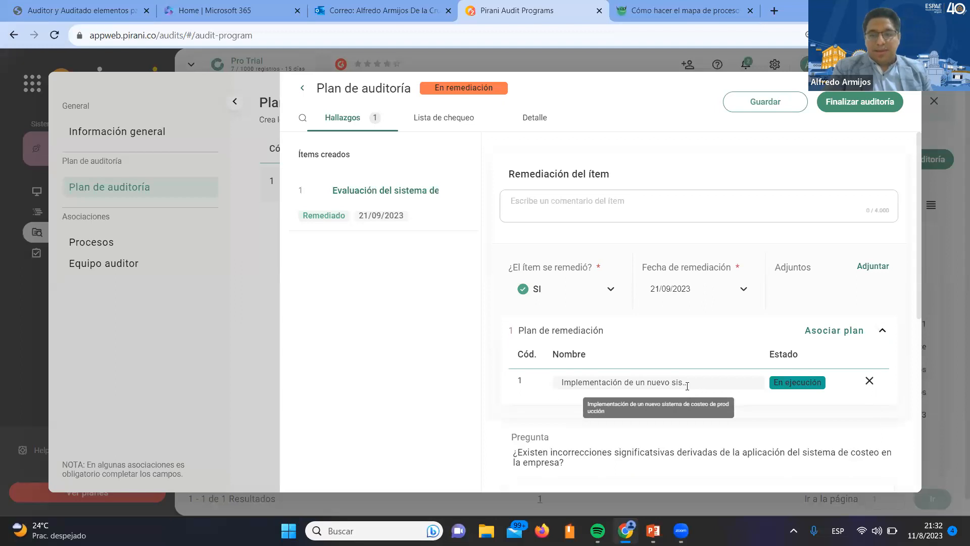
pyautogui.moveTo(917, 284); pyautogui.dragTo(921, 508)
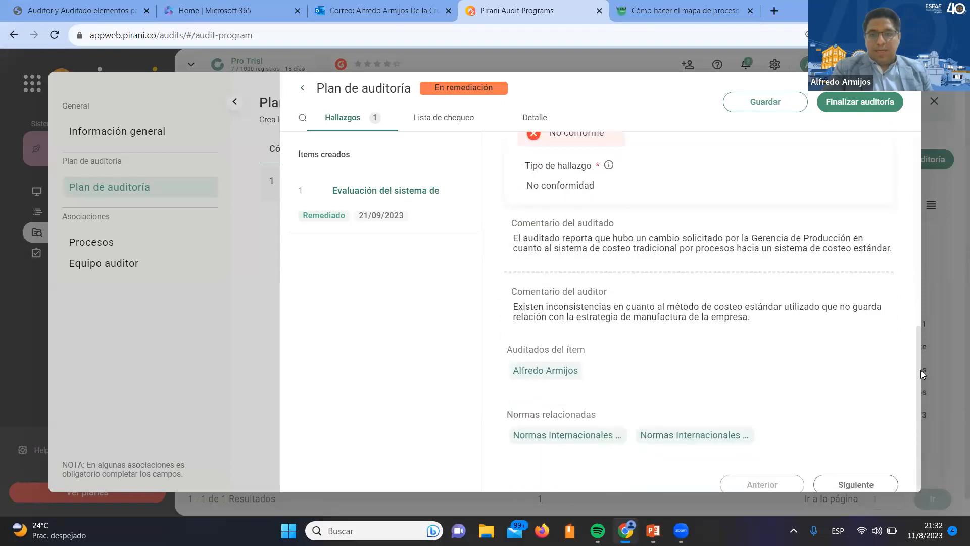
pyautogui.moveTo(921, 374); pyautogui.dragTo(910, 222)
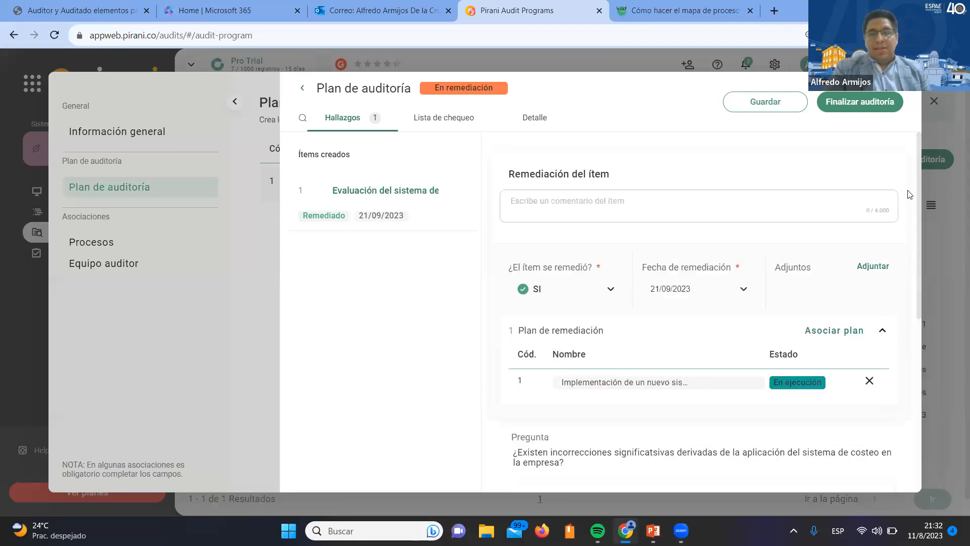
pyautogui.click(765, 102)
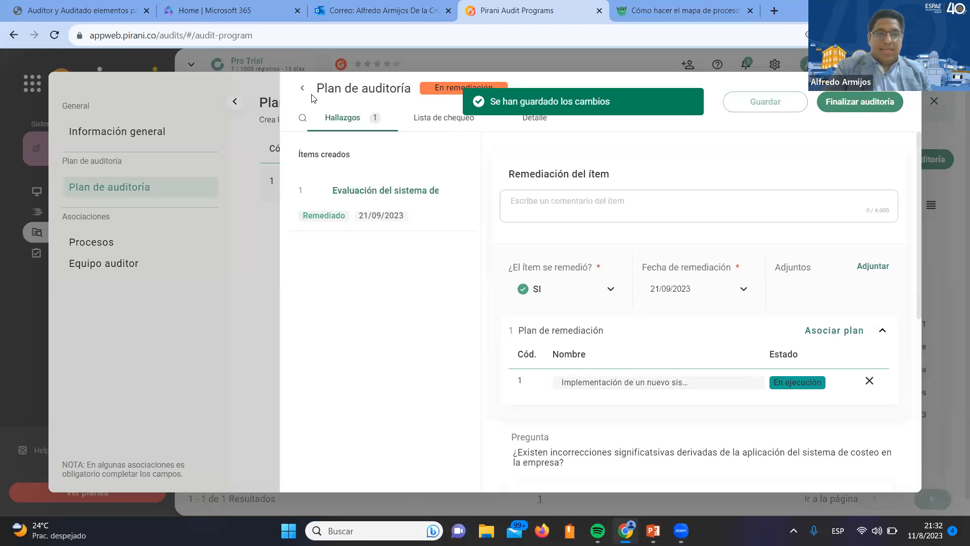
# - Move to the next finding item, save the audit program changes, and open Planes De Remediación
pyautogui.moveTo(919, 284); pyautogui.dragTo(954, 508)
pyautogui.click(882, 484)
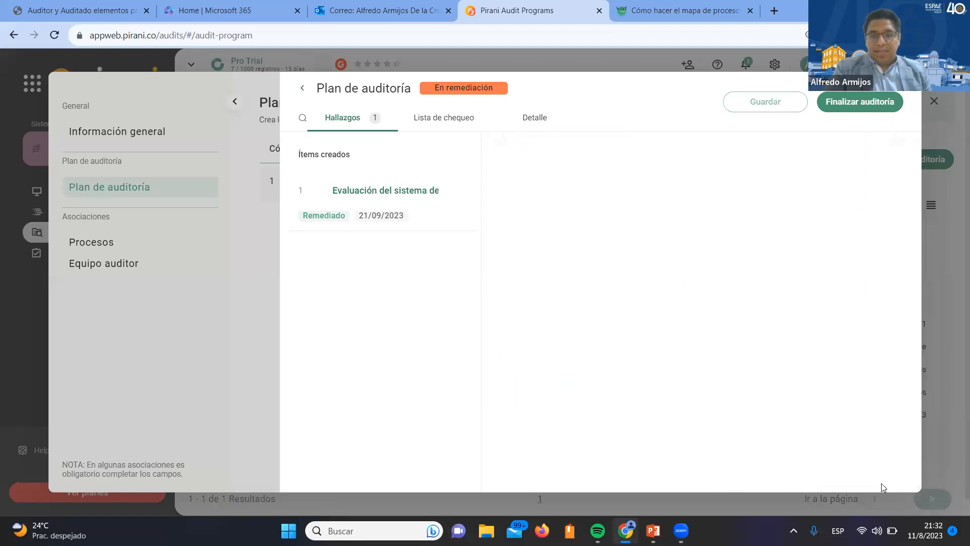
pyautogui.moveTo(918, 299); pyautogui.dragTo(930, 275)
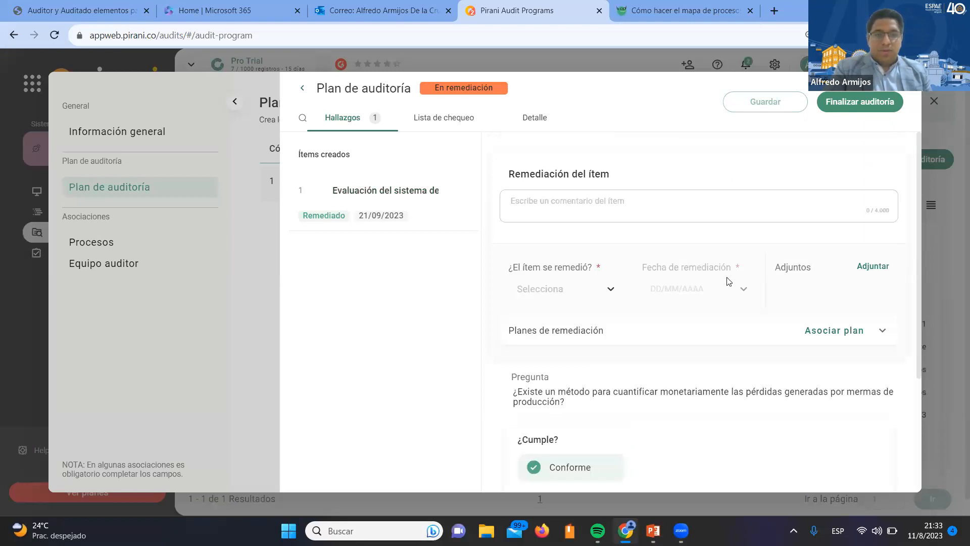
pyautogui.click(303, 89)
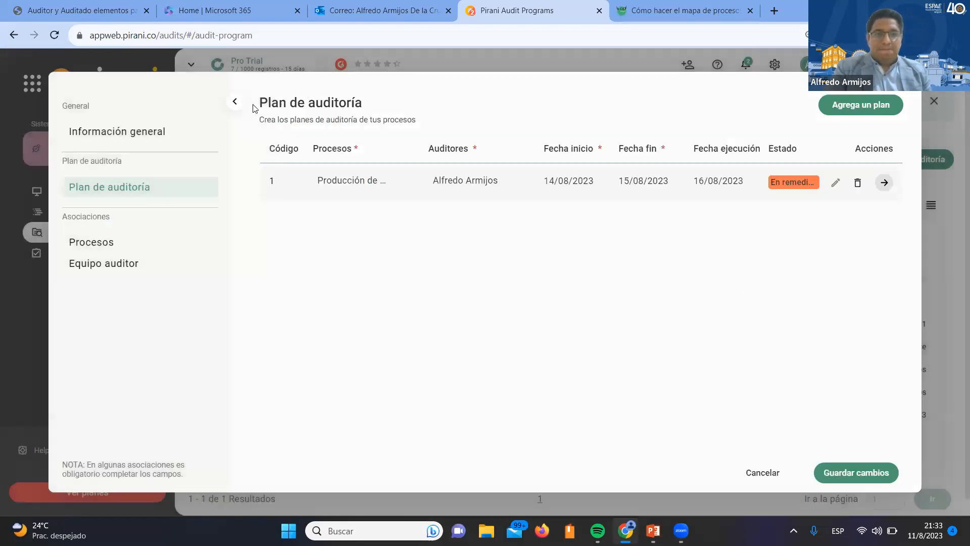
pyautogui.click(857, 467)
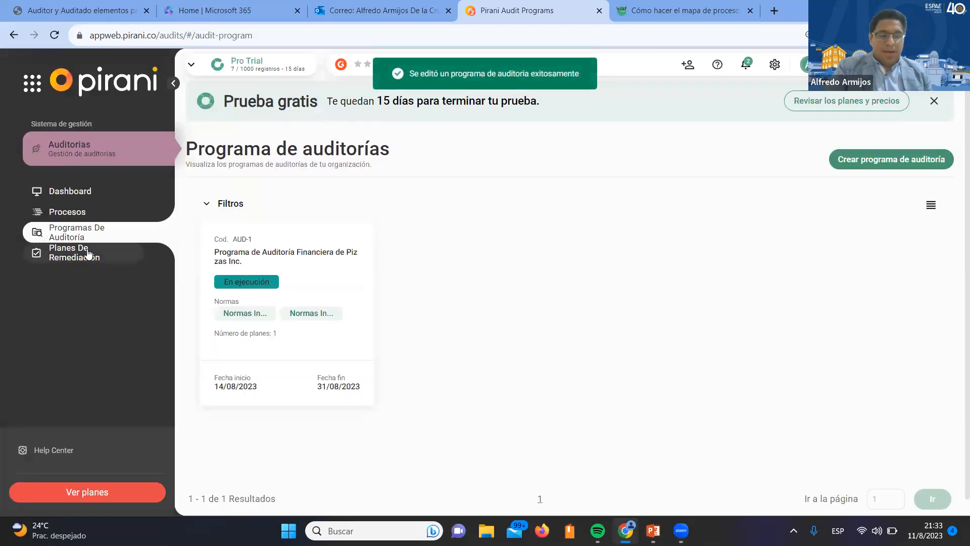
pyautogui.click(89, 253)
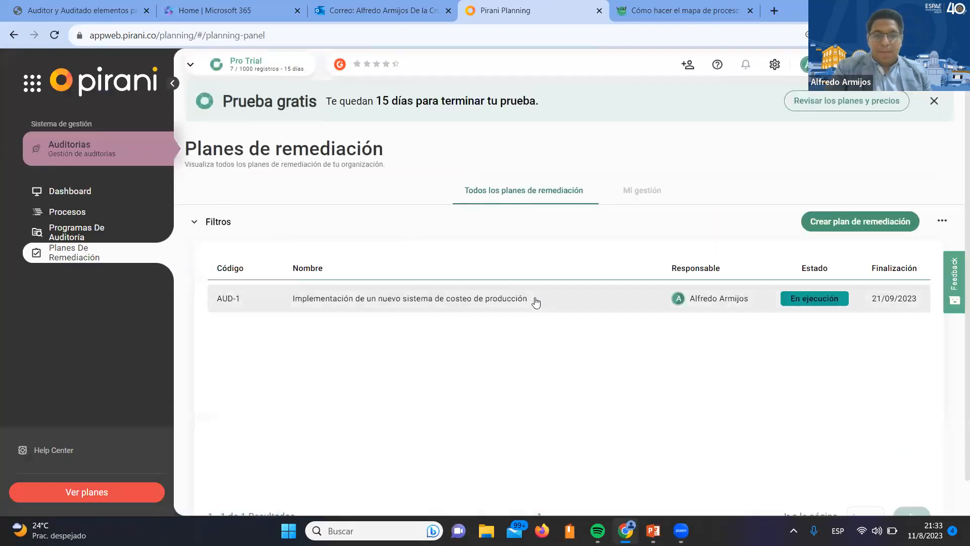
# - Open AUD-1's Actividades del plan, glance at its Hallazgos, and add a blank activity entry
pyautogui.click(537, 302)
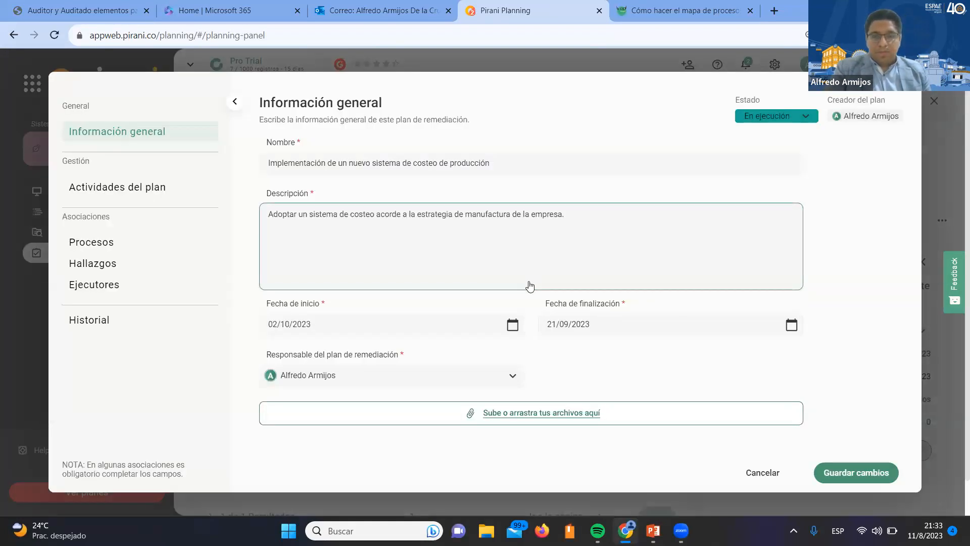
pyautogui.click(133, 199)
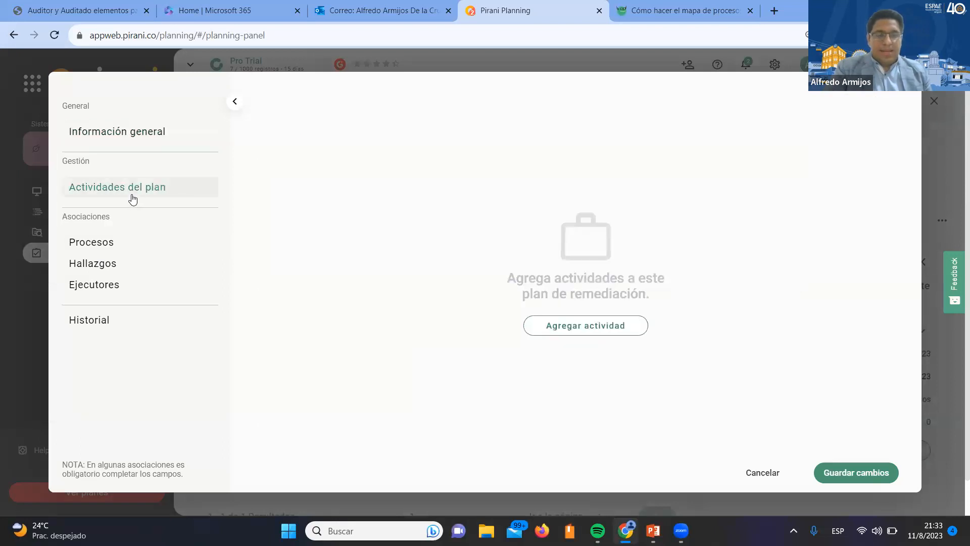
pyautogui.click(109, 262)
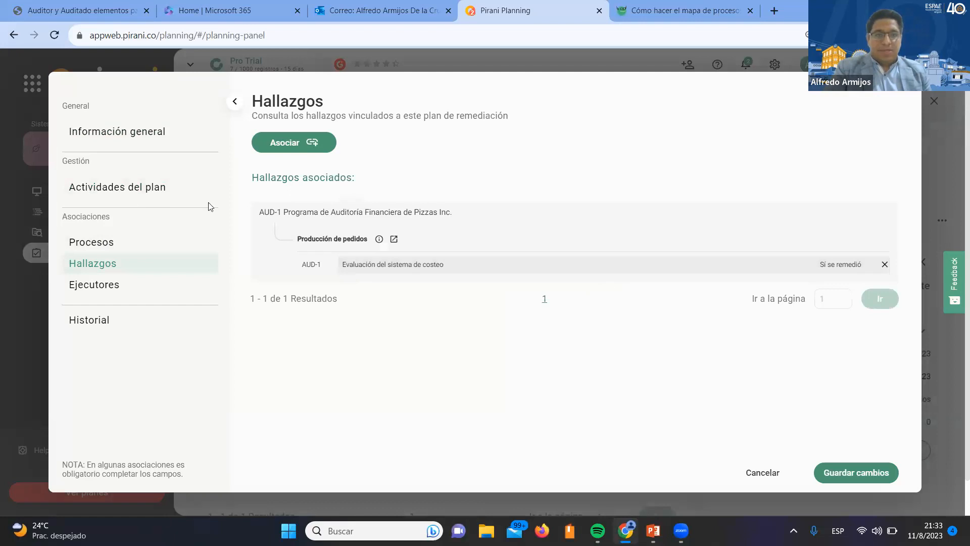
pyautogui.click(130, 199)
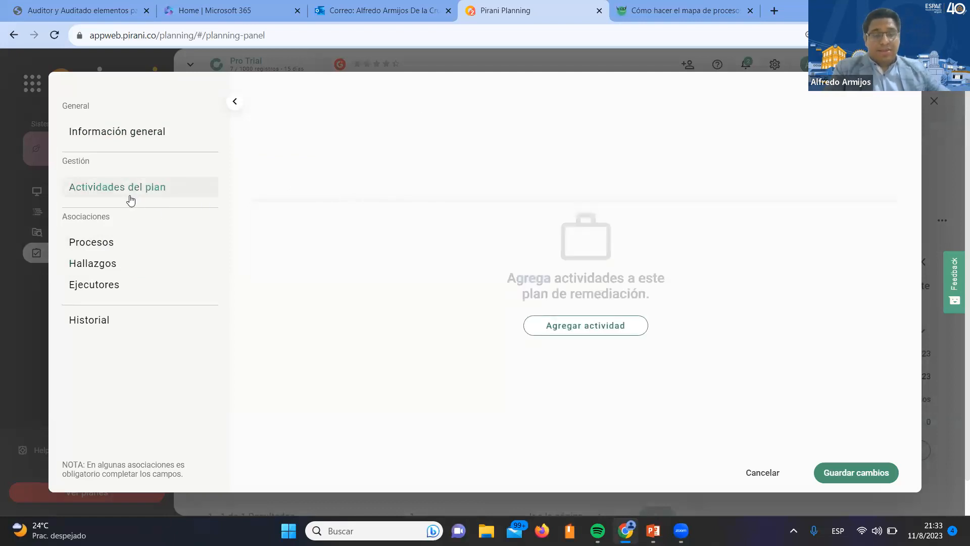
pyautogui.click(587, 326)
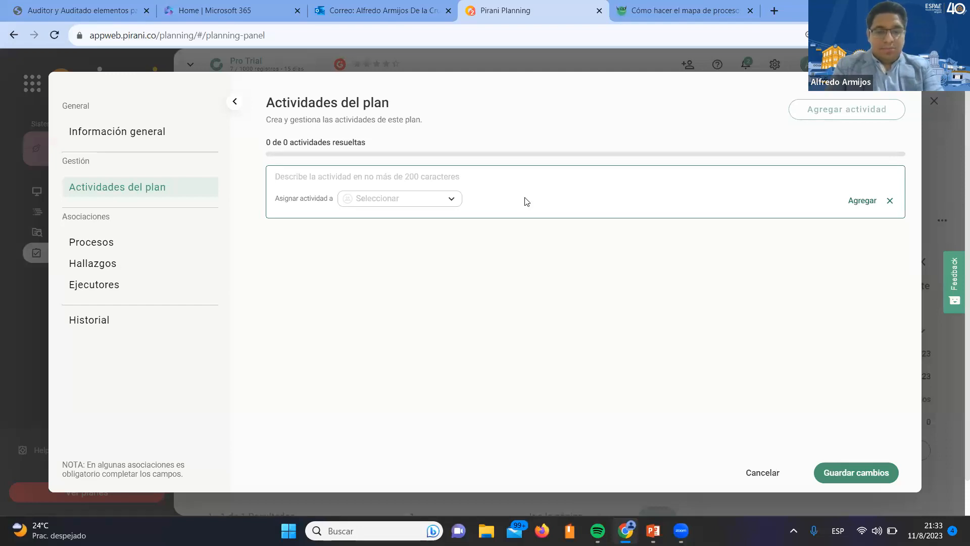
# - Add activity 'Investigar sobre sistemas de costeo apropiados para Pizzas Inc.' assigned to the responsible person
pyautogui.write('Investigar sobre')
pyautogui.write(' métodos de c')
pyautogui.write('o')
pyautogui.hotkey('ctrl', 'BackSpace')
pyautogui.hotkey('ctrl', 'BackSpace')
pyautogui.hotkey('ctrl', 'BackSpace')
pyautogui.write('sistemas')
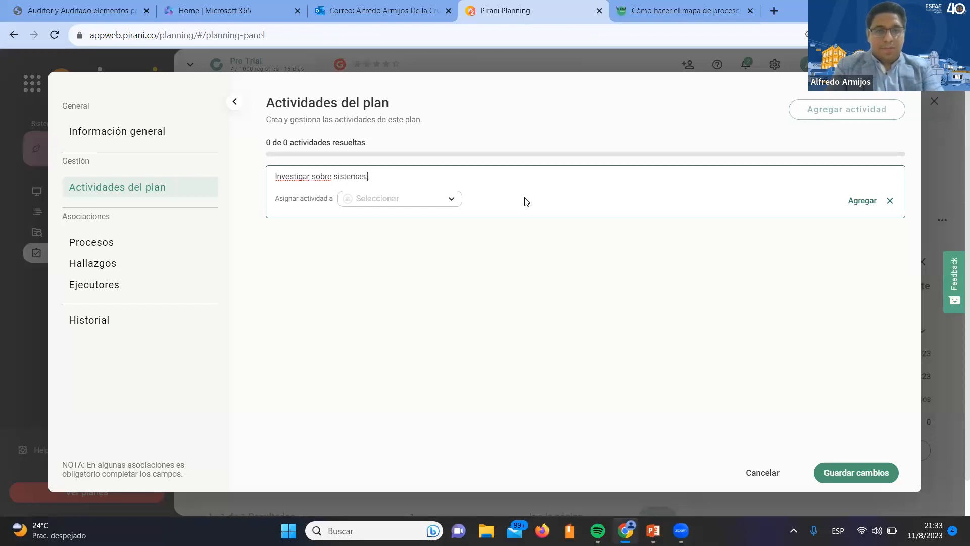
pyautogui.write(' de costeo apro')
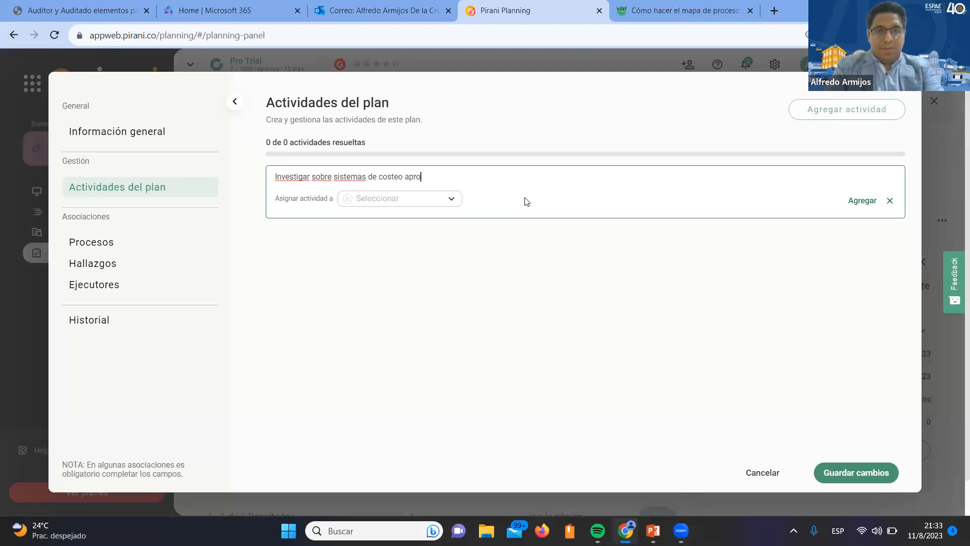
pyautogui.write('piadas para Pizzas Inc.')
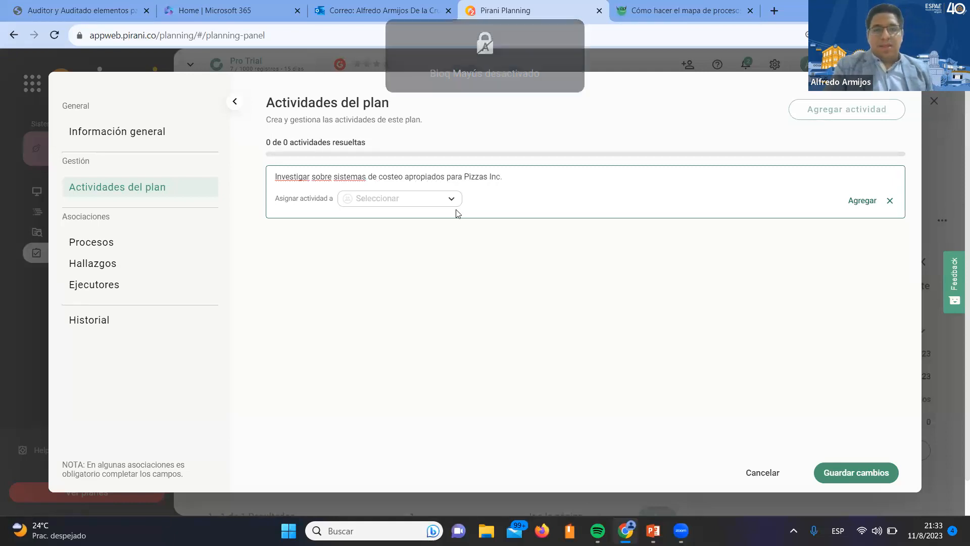
pyautogui.click(449, 202)
pyautogui.click(431, 222)
pyautogui.press('Return')
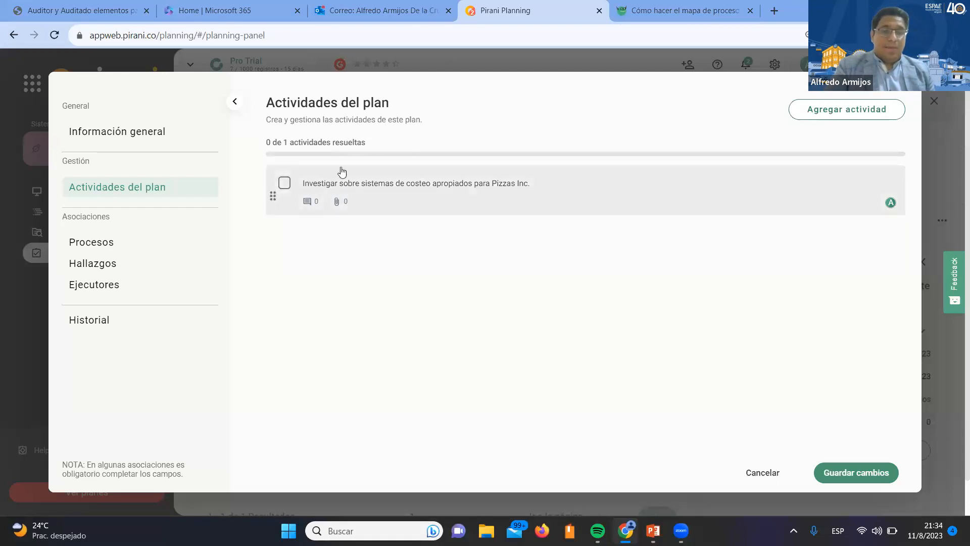
# - Check Outlook for the assignment notification, then start another activity entry in the plan
pyautogui.click(343, 12)
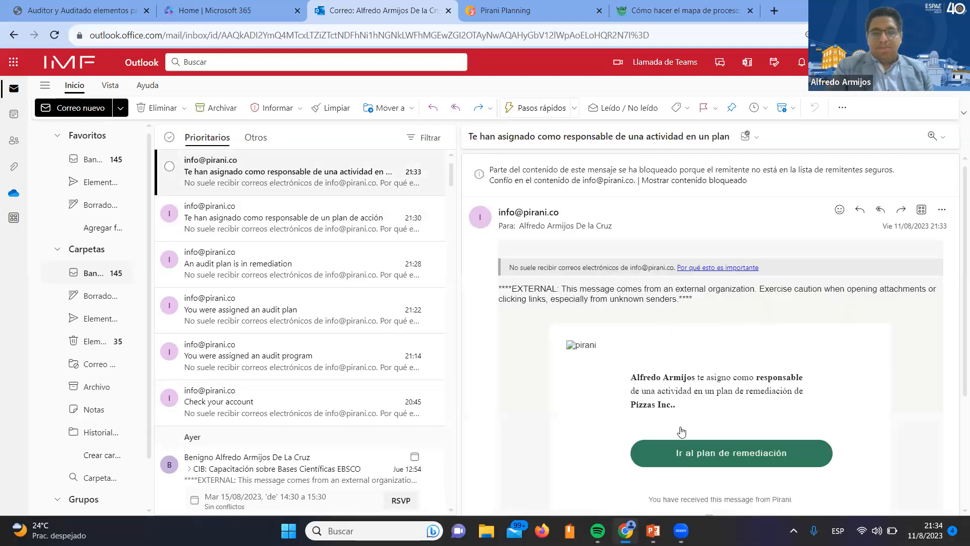
pyautogui.click(525, 6)
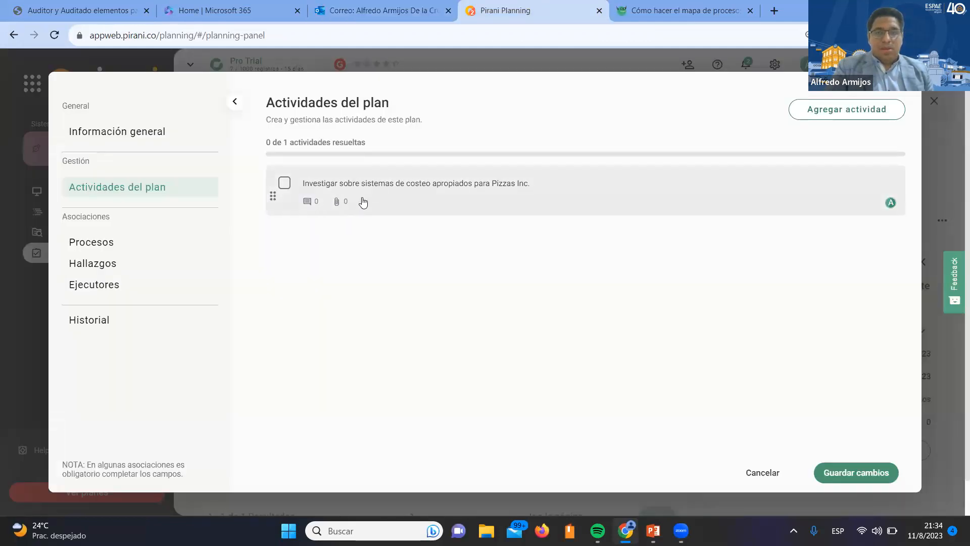
pyautogui.click(833, 117)
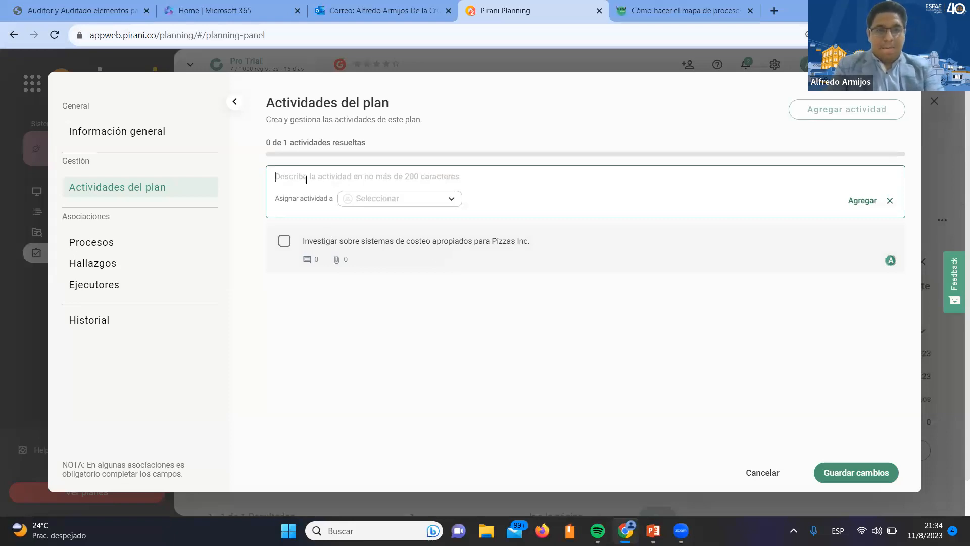
# - Add assigned activity 'Evaluar la efectividad del nuevo sistema de costeo de Pizzas Inc.' to the plan
pyautogui.write('Evaluar la efectividad del nuevo sistema ')
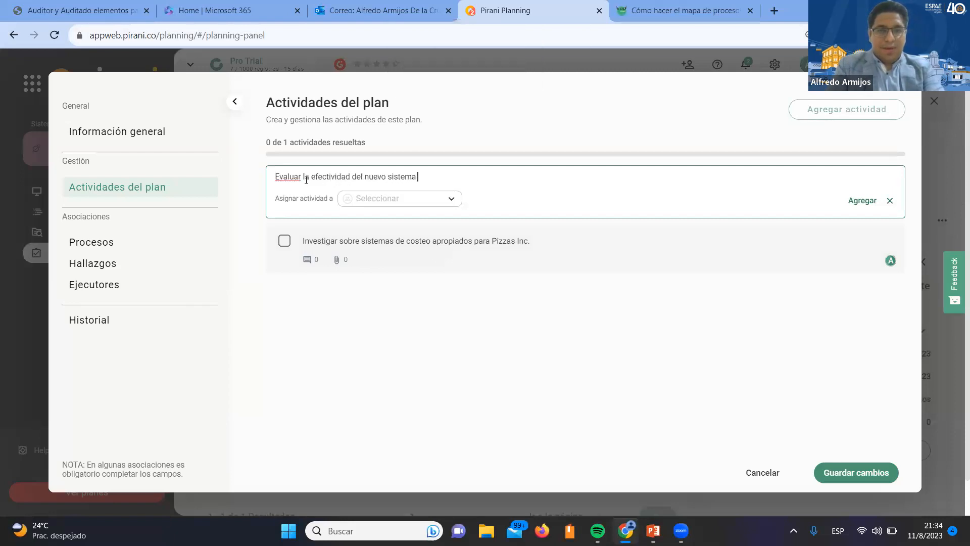
pyautogui.write('de costeo')
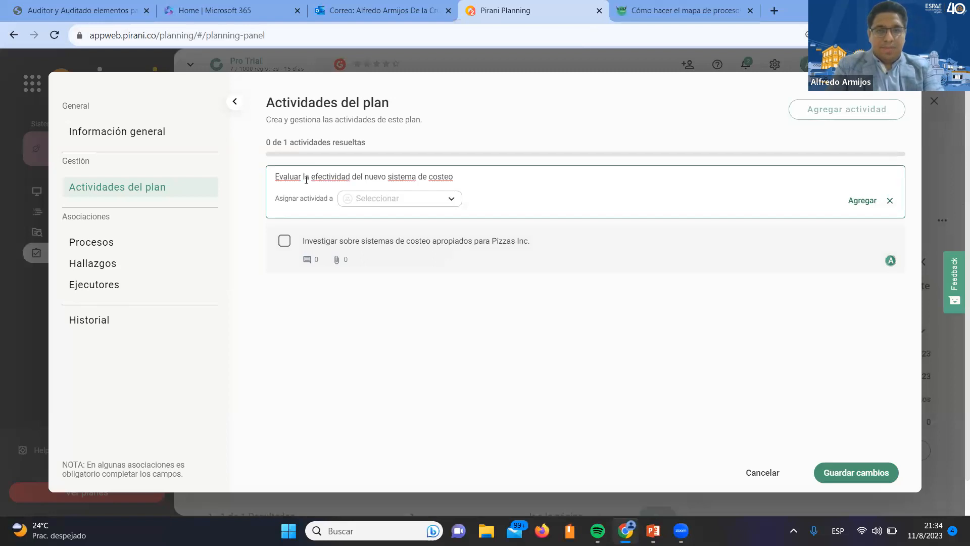
pyautogui.write(' de Pizza')
pyautogui.press('BackSpace')
pyautogui.write('zas INc.')
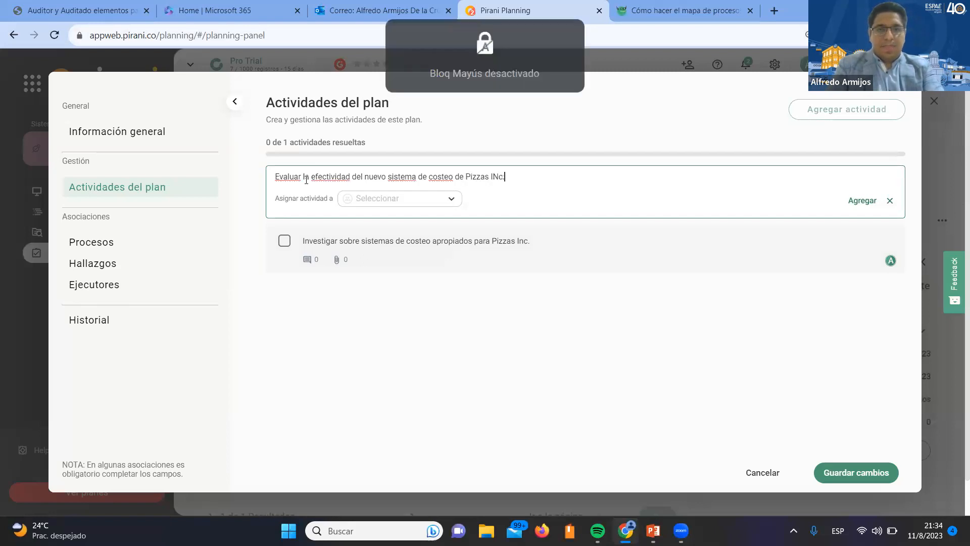
pyautogui.write('nc.')
pyautogui.click(376, 199)
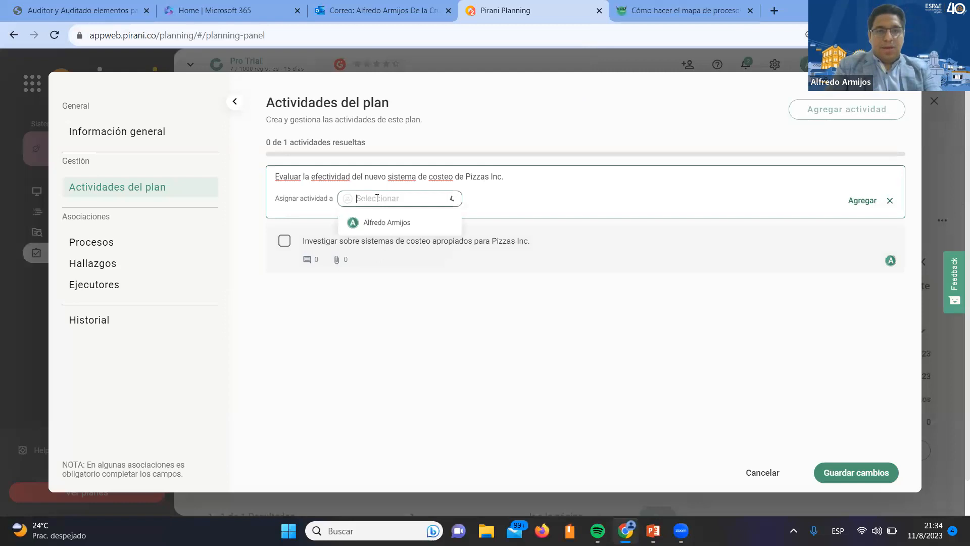
pyautogui.click(391, 218)
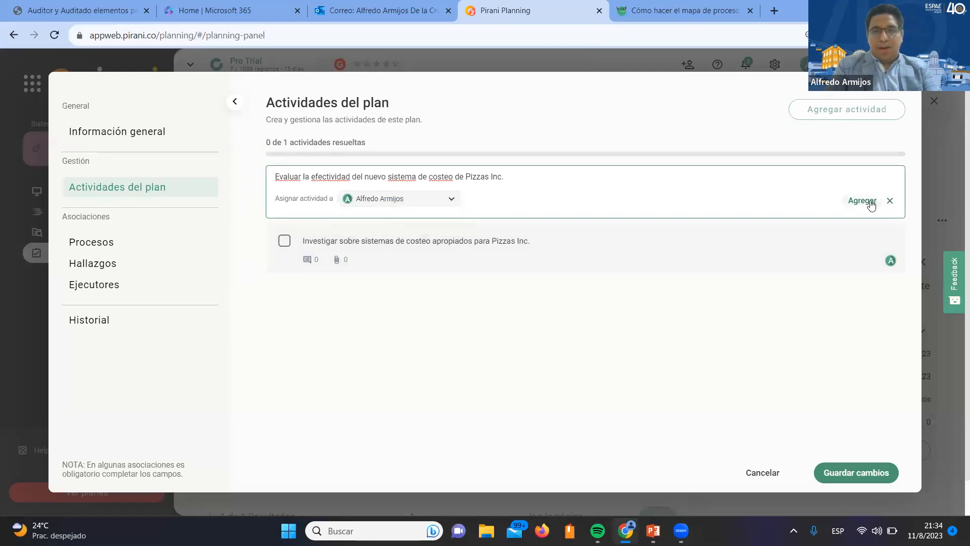
pyautogui.click(866, 202)
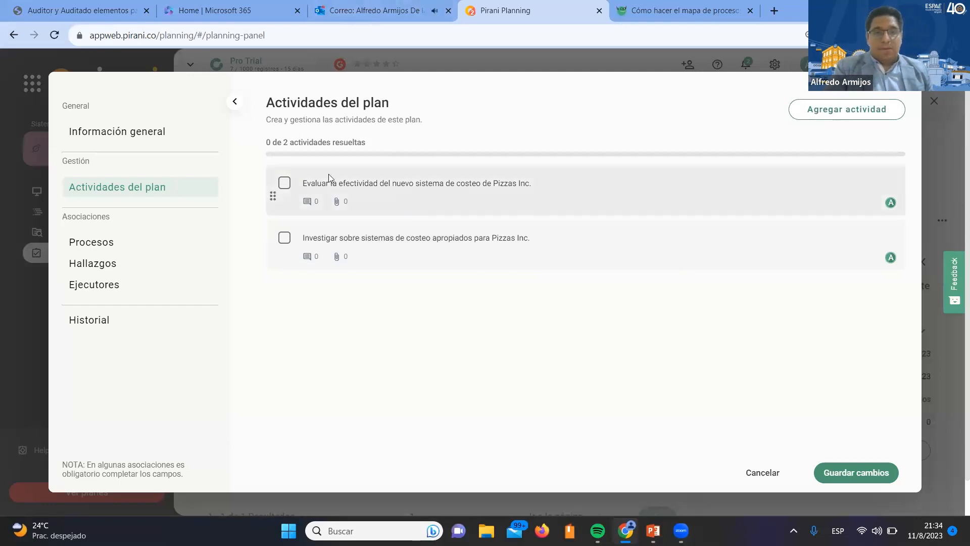
# - Read the newest assignment notification email in Outlook, then return to the Pirani plan
pyautogui.click(377, 11)
pyautogui.click(286, 181)
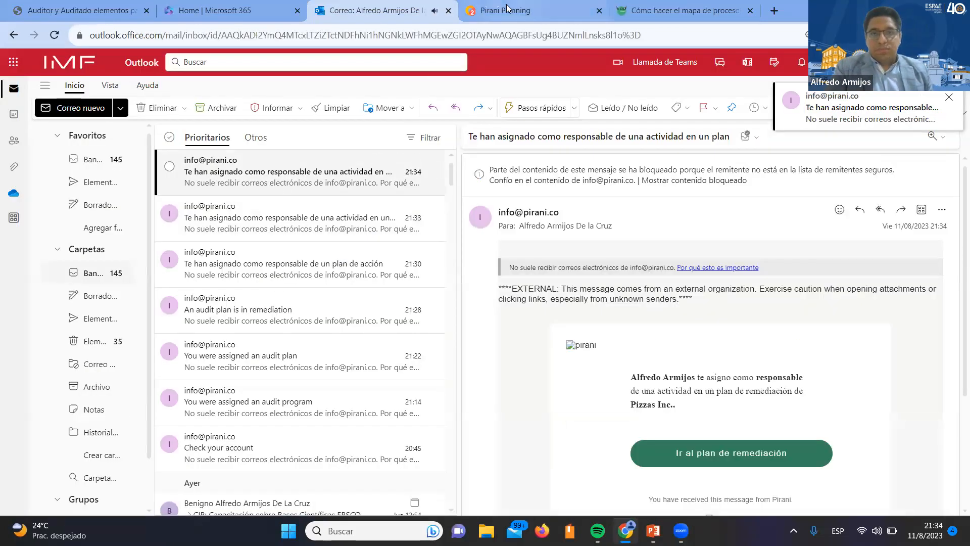
pyautogui.click(508, 11)
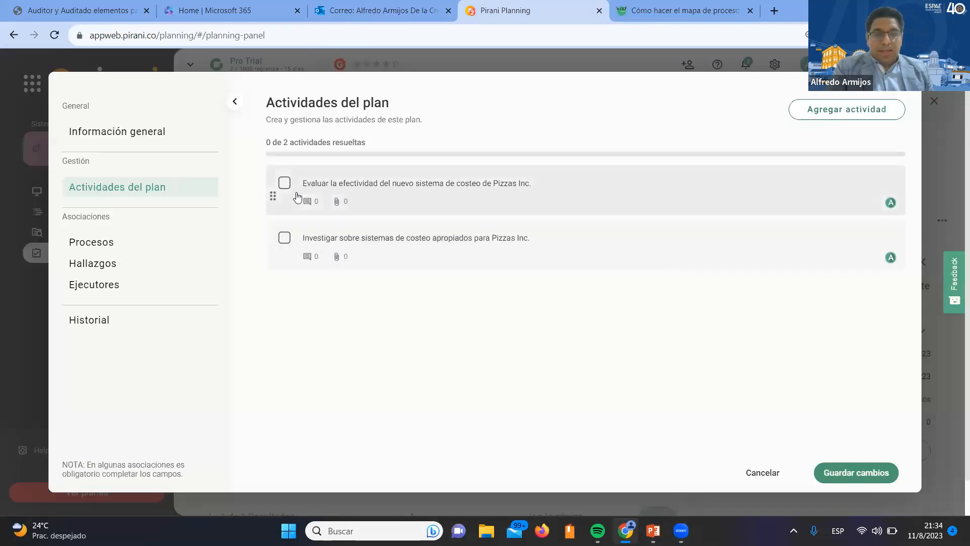
# - Mark both AUD-1 activities as resolved, bringing the plan to 2 of 2
pyautogui.click(285, 183)
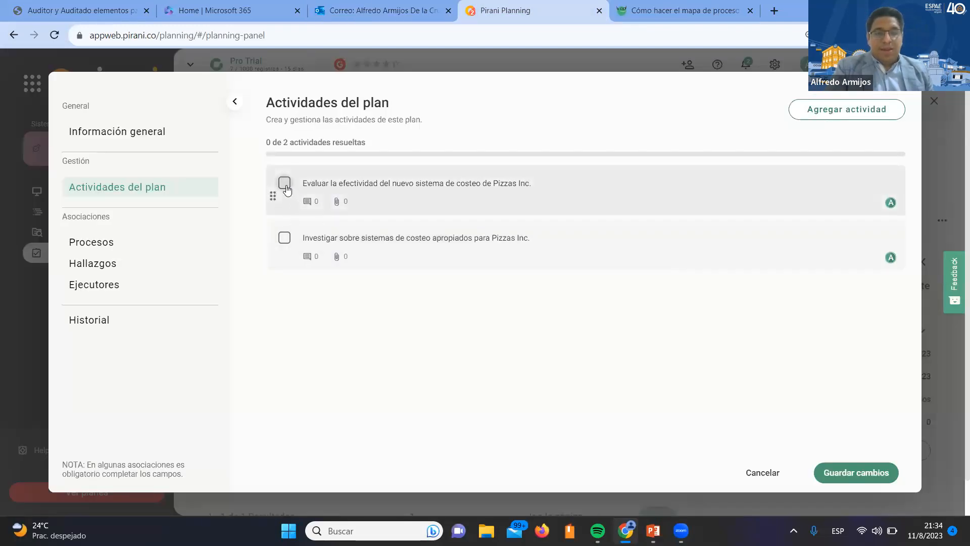
pyautogui.click(285, 239)
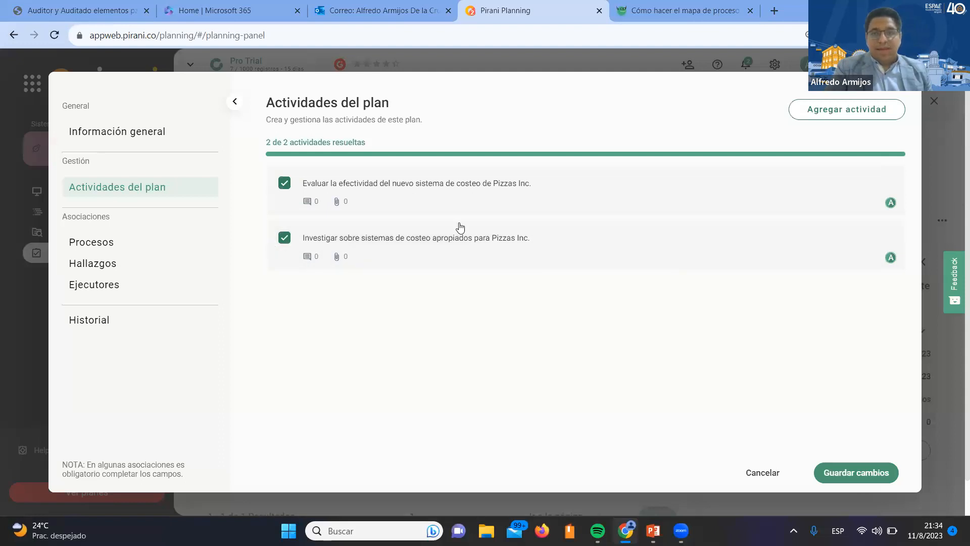
pyautogui.click(283, 187)
pyautogui.click(285, 239)
pyautogui.click(285, 239)
pyautogui.click(284, 184)
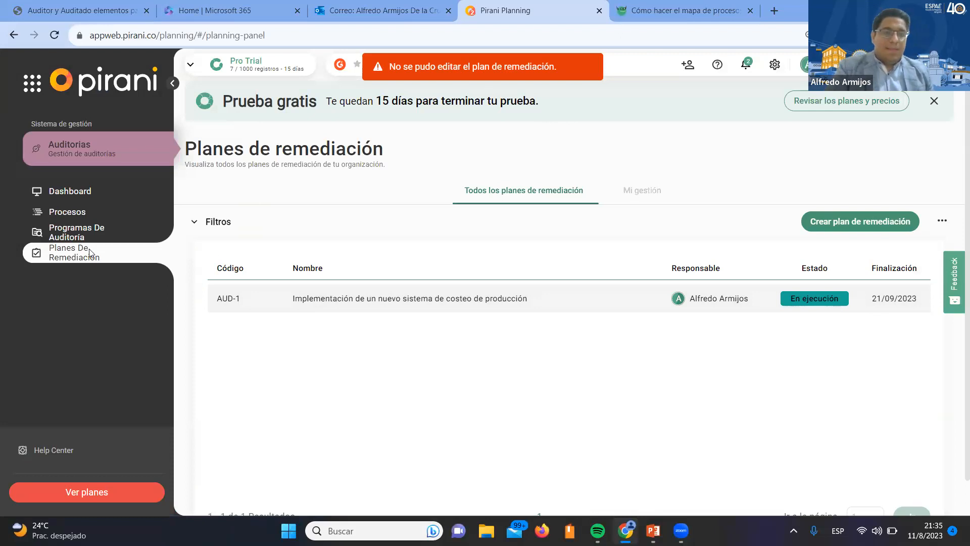
# - Reopen AUD-1's activities to verify both are resolved, then exit the plan without saving
pyautogui.click(549, 309)
pyautogui.click(825, 455)
pyautogui.click(328, 169)
pyautogui.click(158, 192)
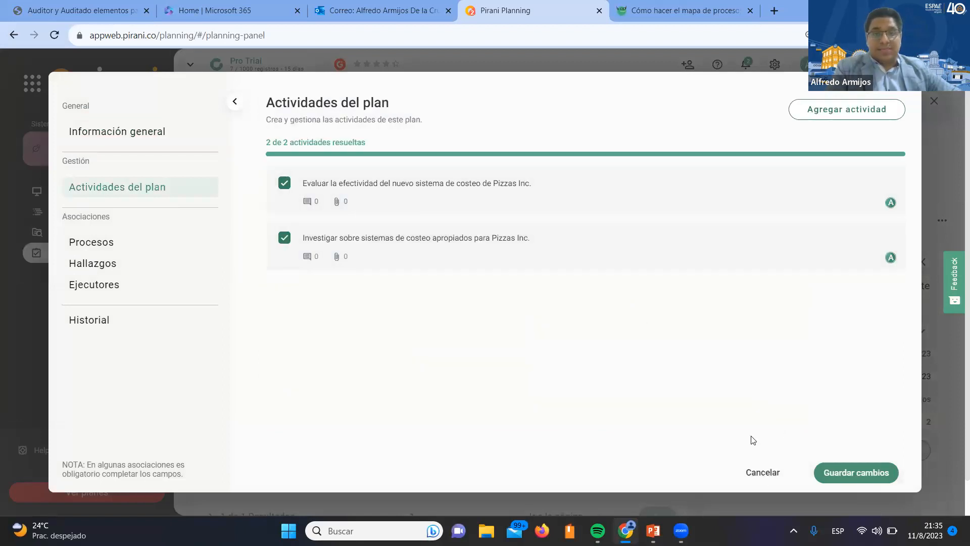
pyautogui.click(763, 472)
pyautogui.click(567, 338)
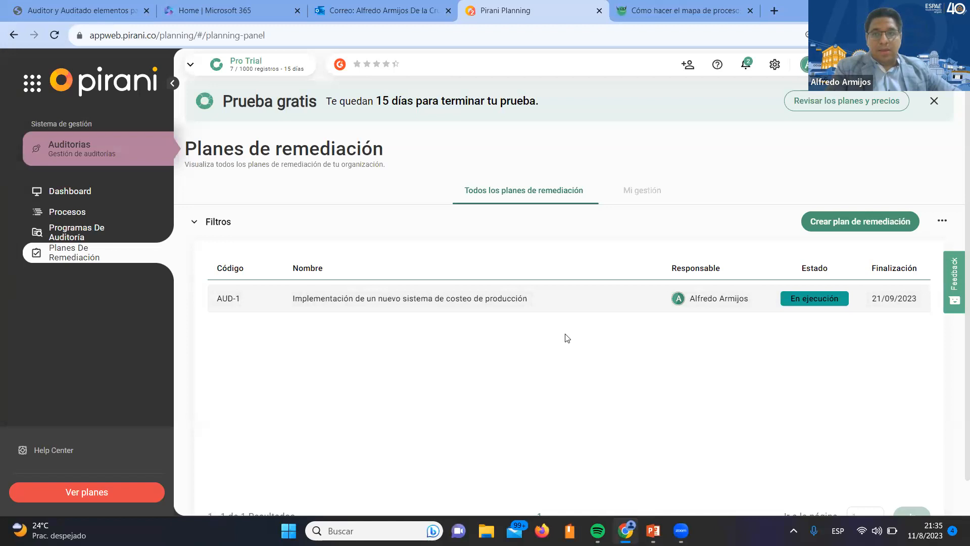
pyautogui.click(79, 238)
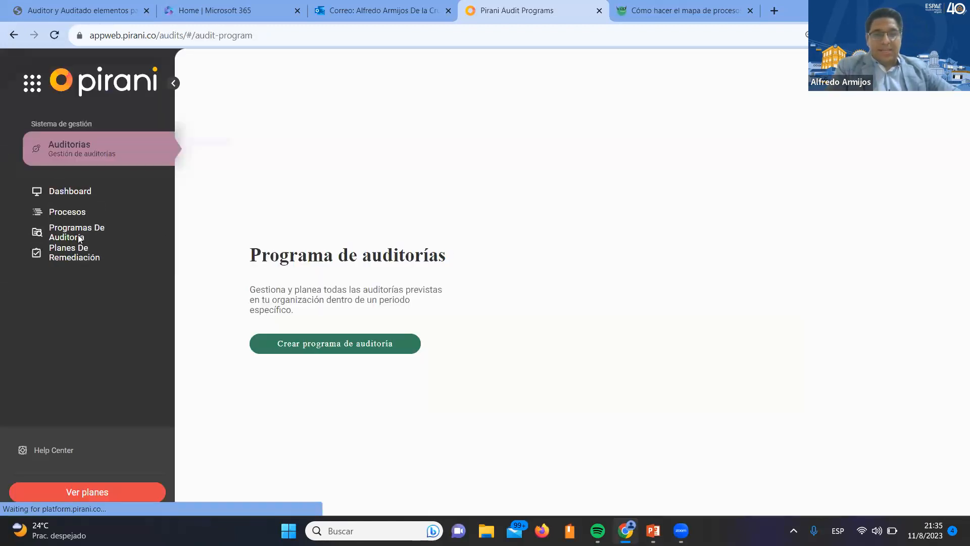
# - Open the Pizzas Inc. AUD-1 program's audit plan and bring up the Finalizar auditoría dialog
pyautogui.click(325, 267)
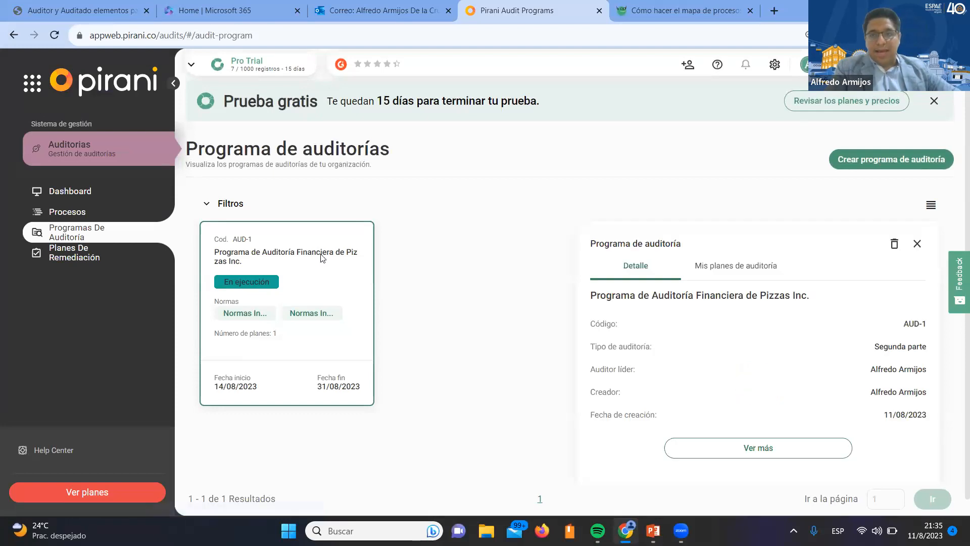
pyautogui.click(756, 448)
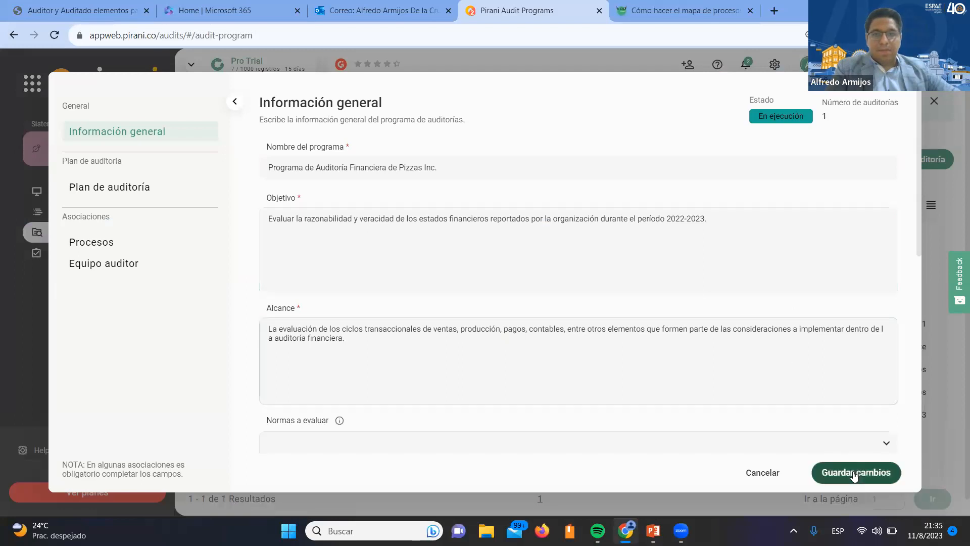
pyautogui.click(173, 194)
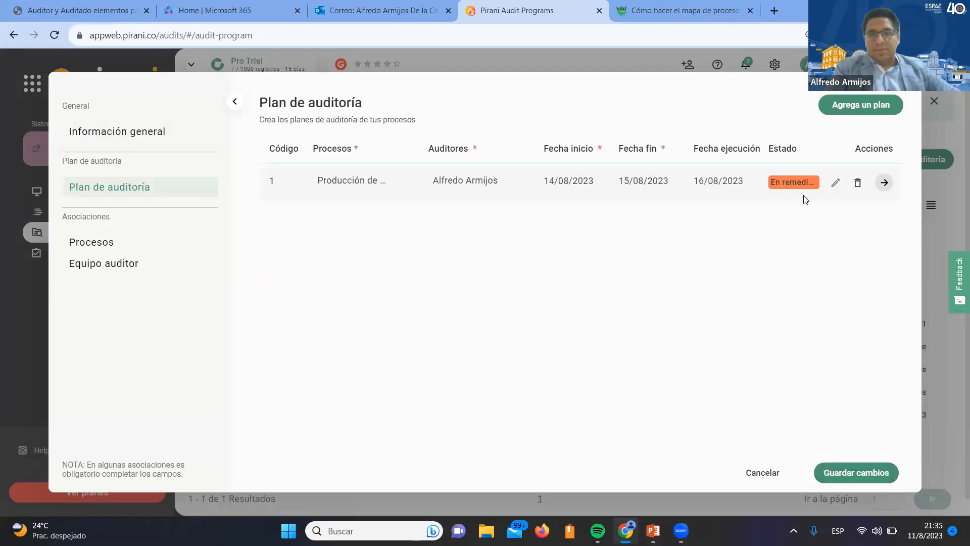
pyautogui.click(884, 182)
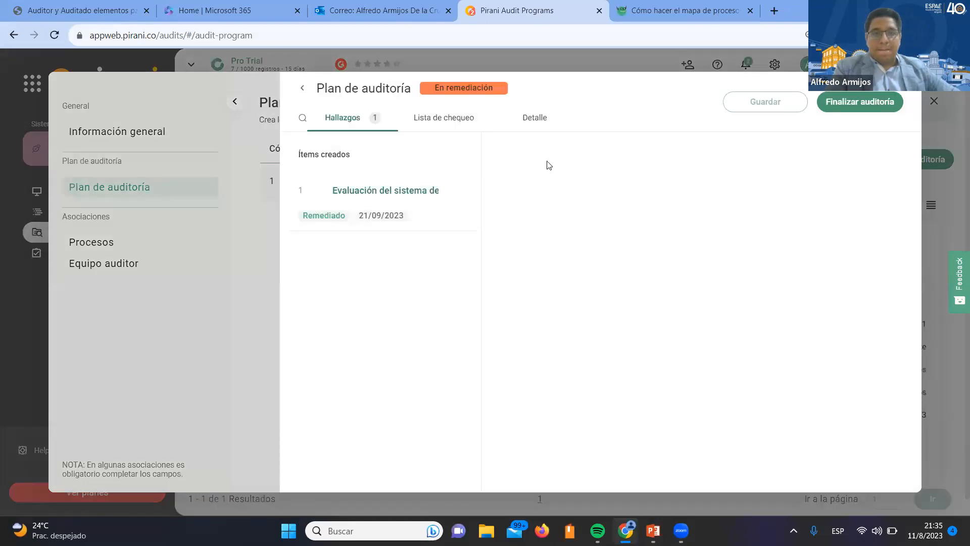
pyautogui.click(861, 105)
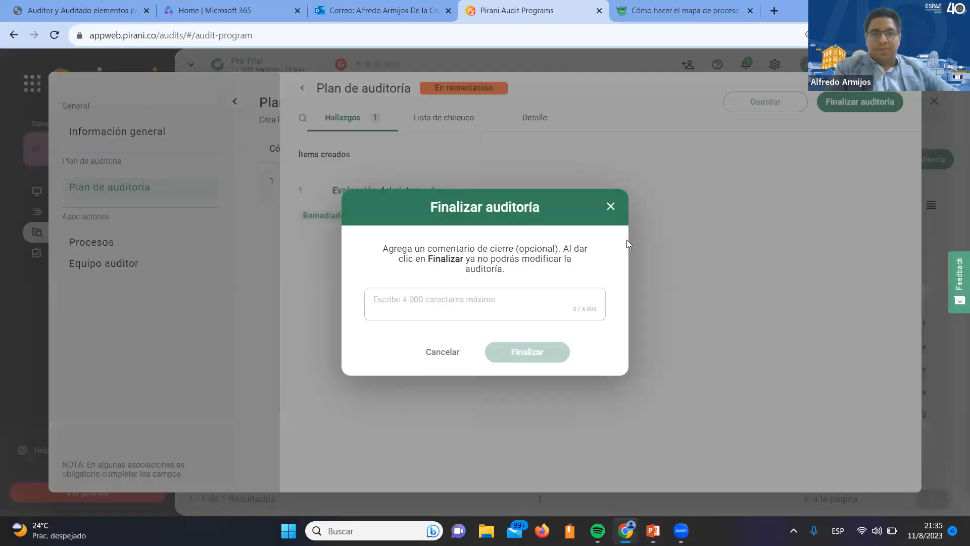
# - Write closing comment 'La auditoría ha sido finalizada acorde a las normas pertinentes...' mentioning senior management agreement
pyautogui.click(407, 314)
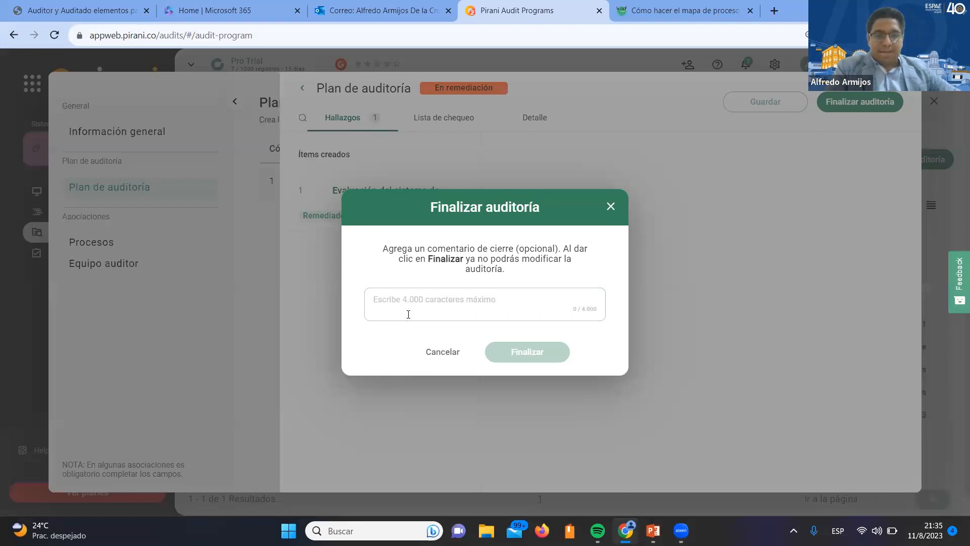
pyautogui.press('capslock')
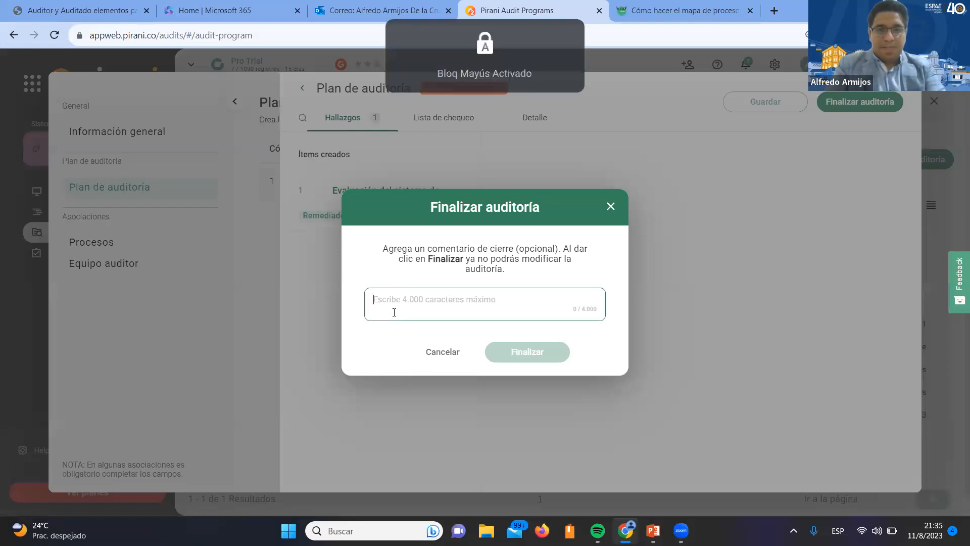
pyautogui.write('L')
pyautogui.press('capslock')
pyautogui.write('a auditorpia')
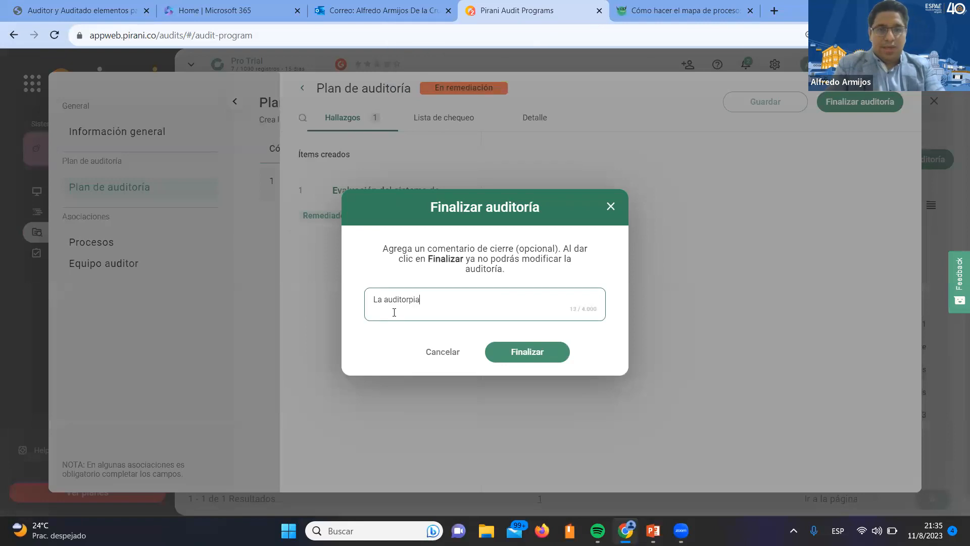
pyautogui.press('BackSpace')
pyautogui.press('BackSpace')
pyautogui.press('BackSpace')
pyautogui.press('BackSpace')
pyautogui.press('BackSpace')
pyautogui.press('BackSpace')
pyautogui.press('BackSpace')
pyautogui.press('BackSpace')
pyautogui.press('BackSpace')
pyautogui.press('BackSpace')
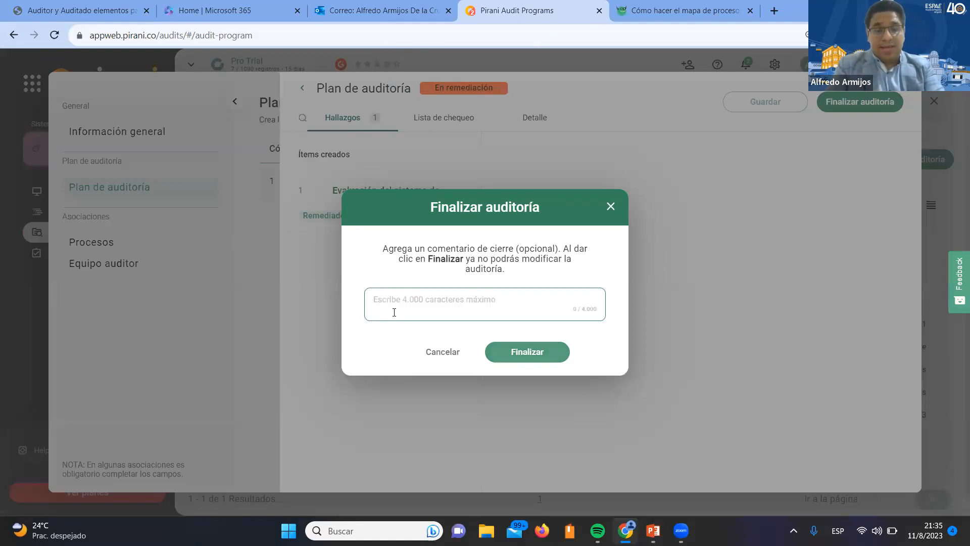
pyautogui.press('capslock')
pyautogui.write('L')
pyautogui.press('capslock')
pyautogui.write('a auditor')
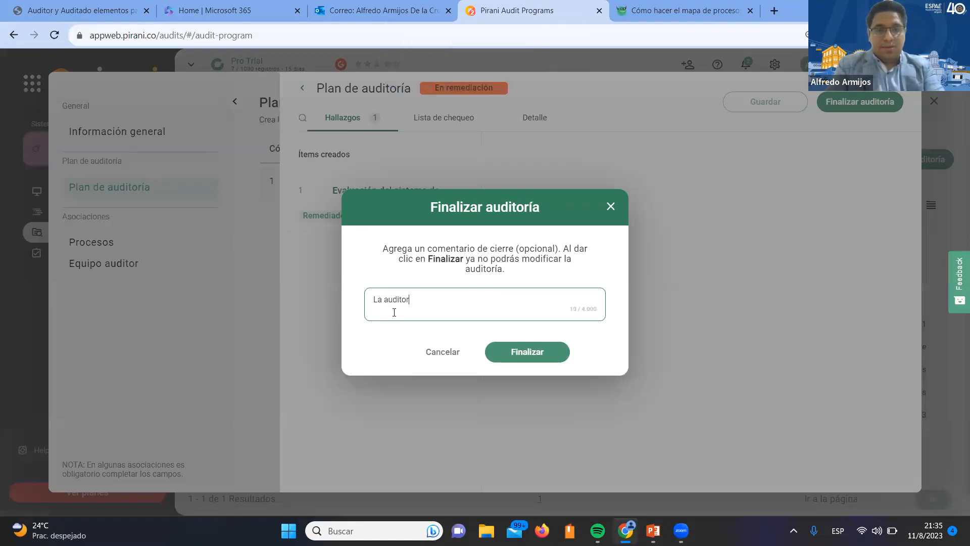
pyautogui.press('BackSpace')
pyautogui.press('BackSpace')
pyautogui.write('ría ha sido finalizada acorde a la')
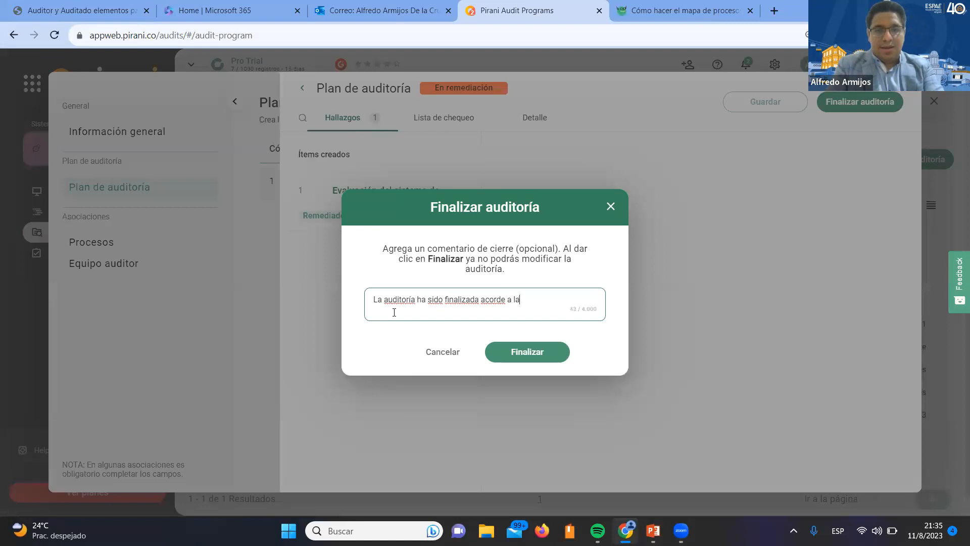
pyautogui.write('s normas ')
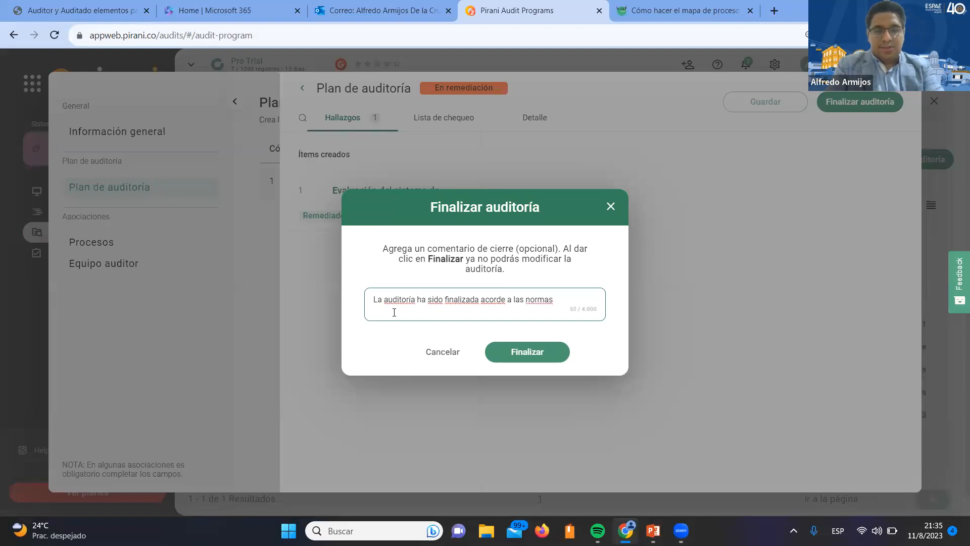
pyautogui.write('pertinentes y bajo mutuo acuerdo c')
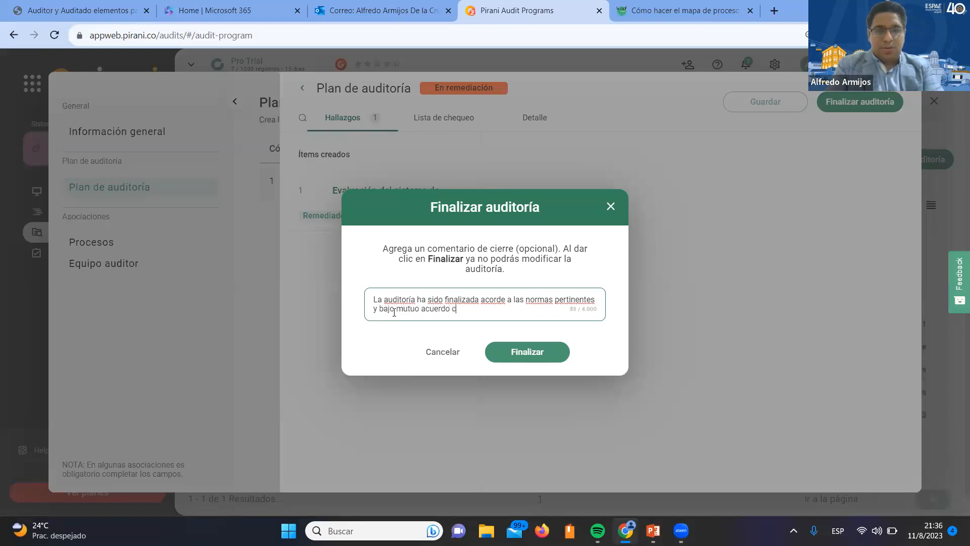
pyautogui.press('BackSpace')
pyautogui.press('BackSpace')
pyautogui.press('BackSpace')
pyautogui.press('BackSpace')
pyautogui.press('BackSpace')
pyautogui.write('a alta direcic')
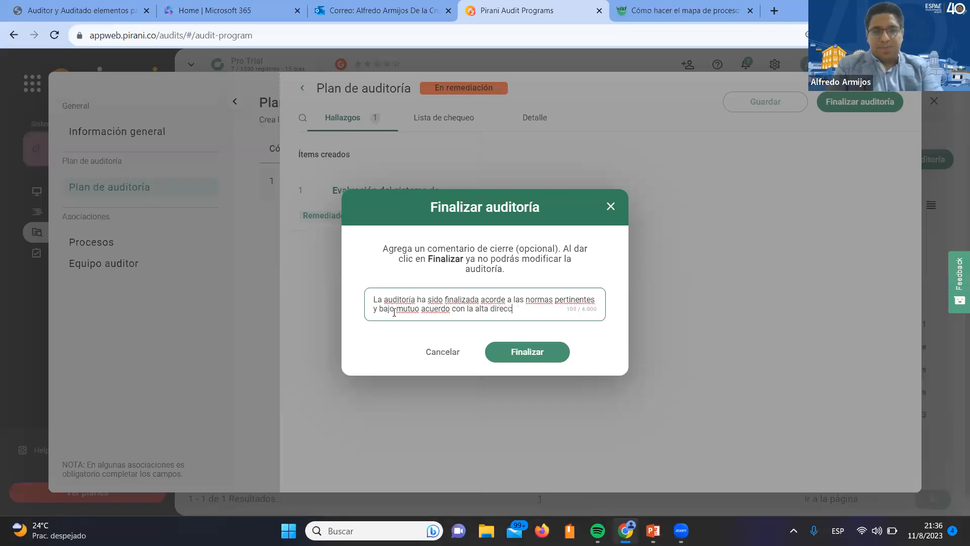
# - Finalize the audit plan and open the 'An audit plan has been finalized!' email in Outlook
pyautogui.click(514, 351)
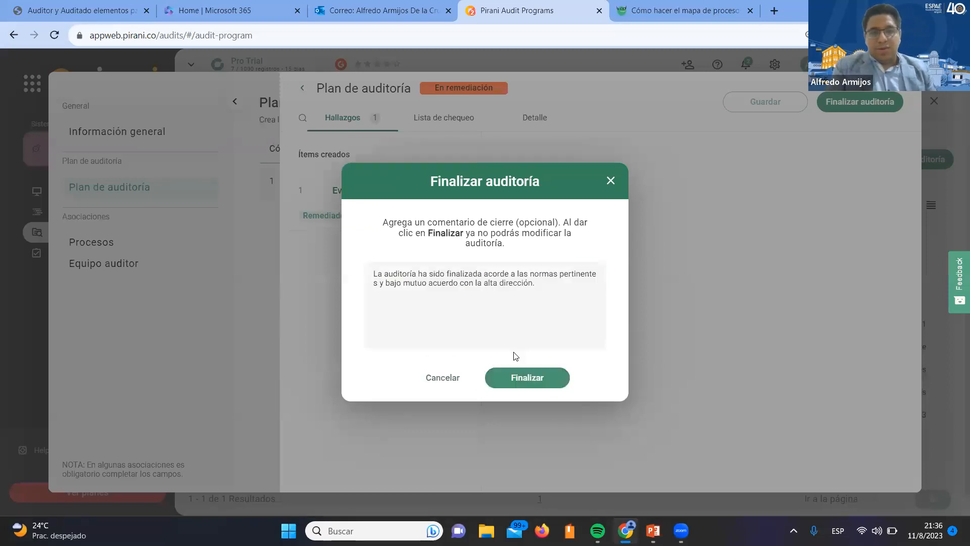
pyautogui.click(538, 379)
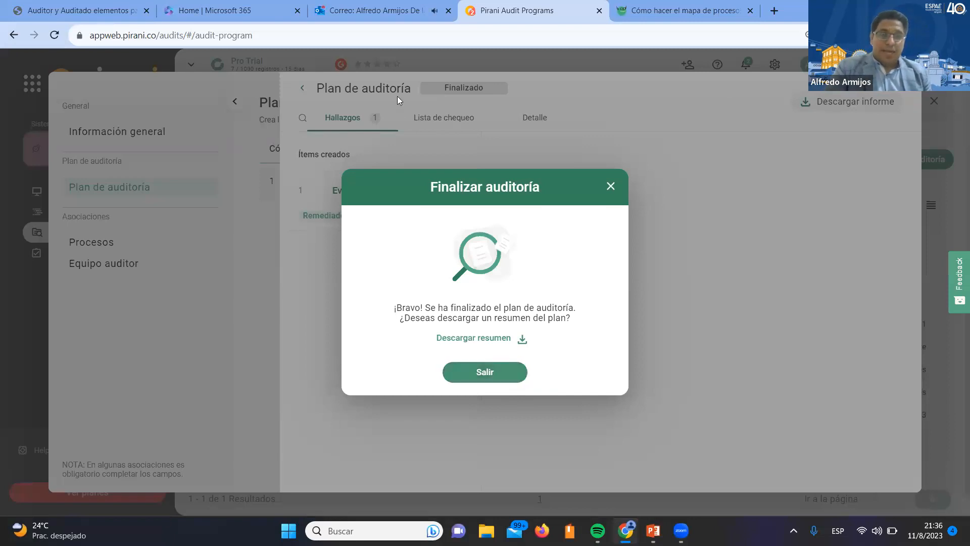
pyautogui.hotkey('ctrl', 'shift', 'Tab')
pyautogui.click(290, 173)
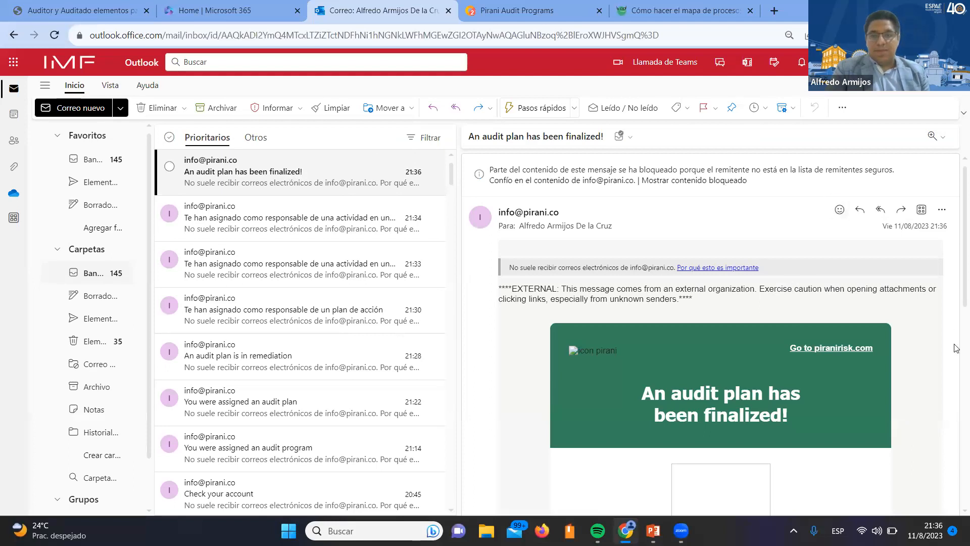
# - Scroll through the email to review 'Evaluación del sistema de costeo' remediated on 21/09/2023
pyautogui.scroll(-5, 957, 348)
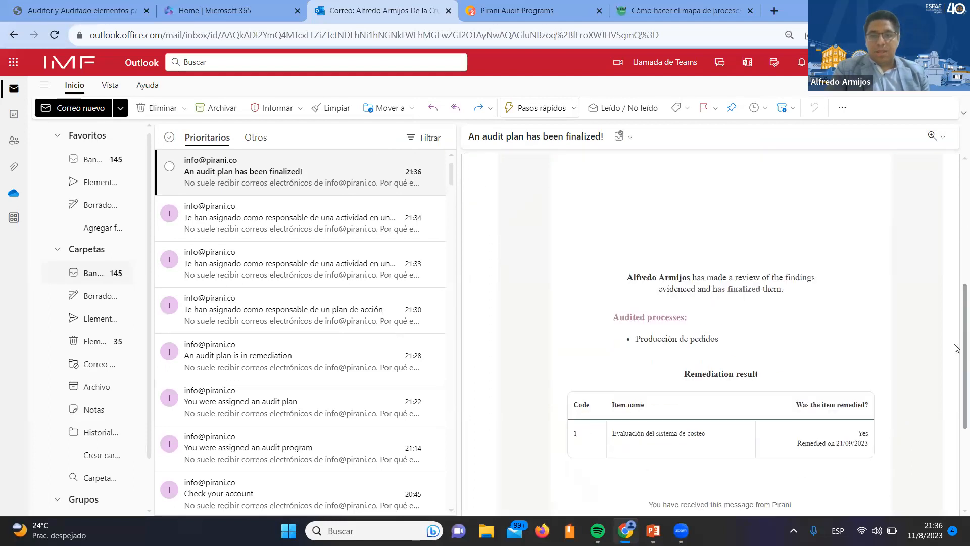
pyautogui.scroll(5, 957, 346)
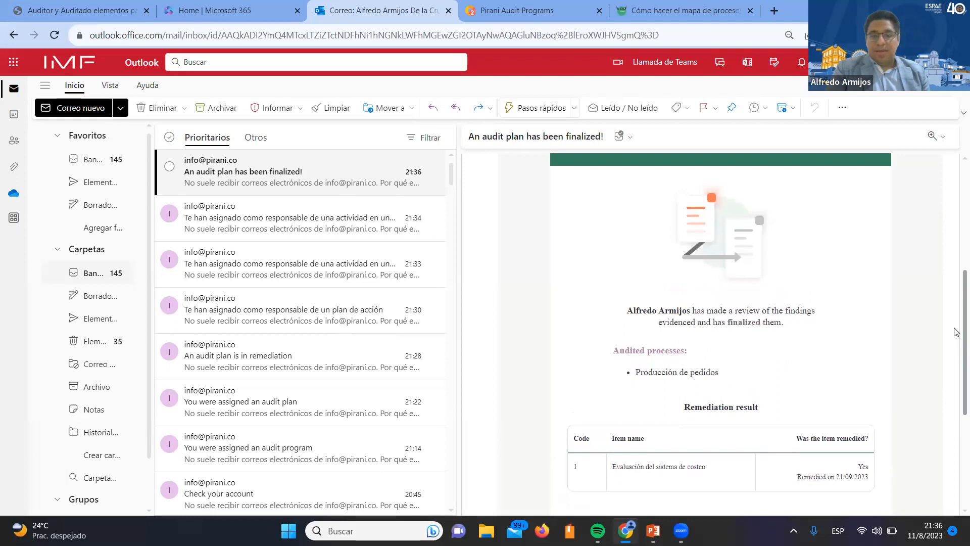
# - Download the audit plan closing summary with Descargar resumen and open the PDF
pyautogui.click(520, 11)
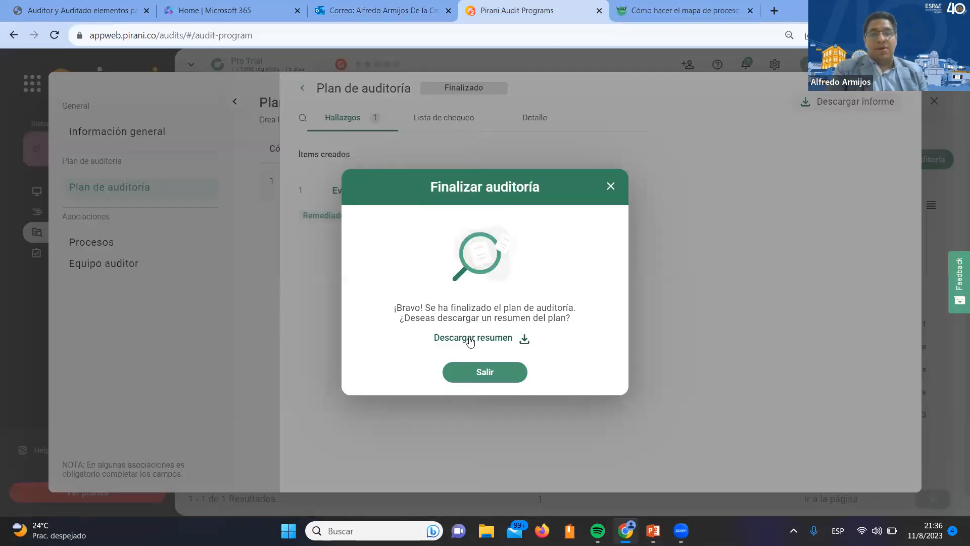
pyautogui.click(470, 339)
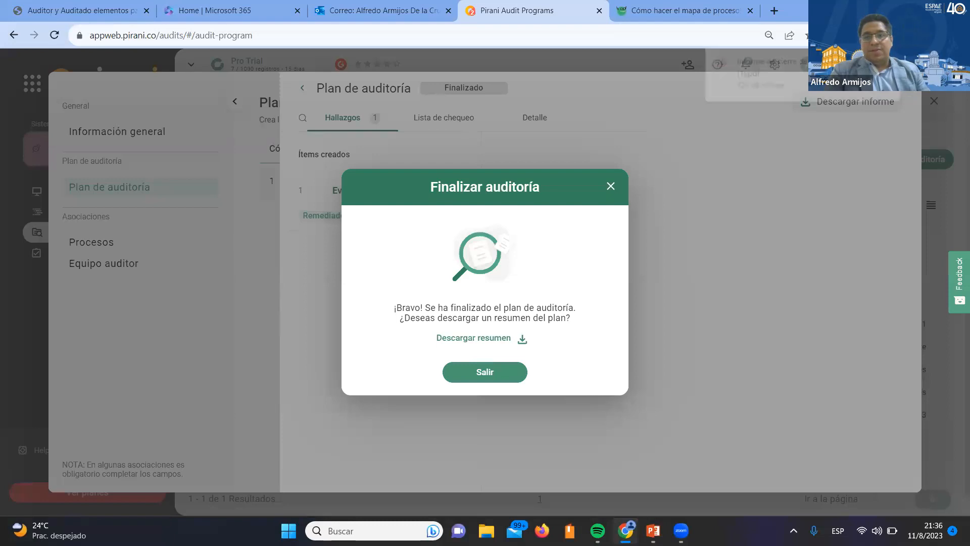
pyautogui.click(758, 61)
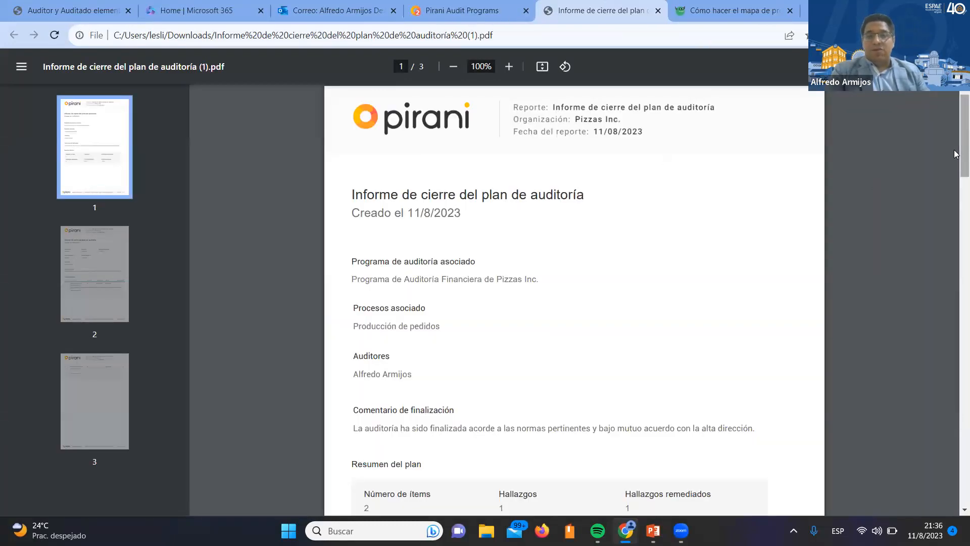
# - Scroll through the 3-page audit plan closing report in the PDF viewer
pyautogui.moveTo(957, 155); pyautogui.dragTo(956, 103)
# - Save the audit plan changes and reopen the AUD-1 Pizzas Inc. program's full general information
pyautogui.click(489, 5)
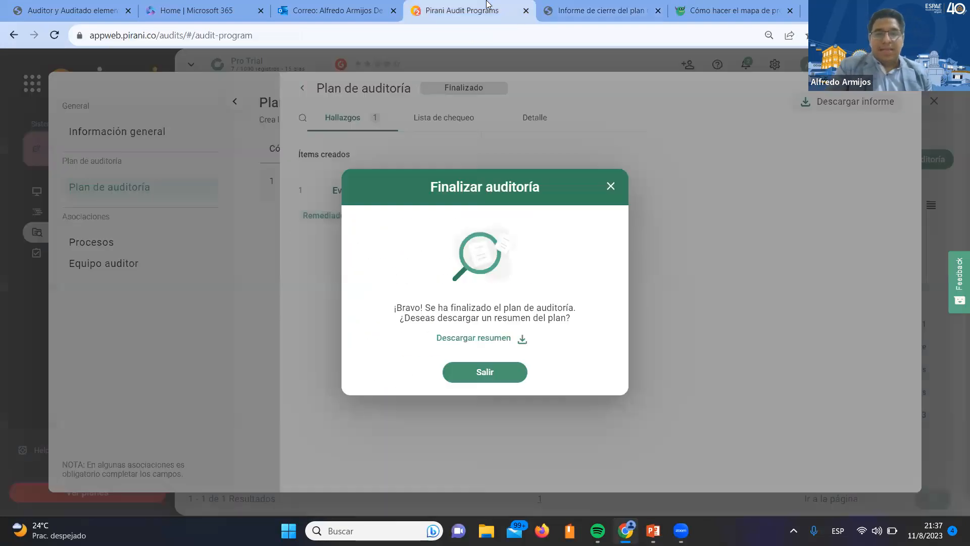
pyautogui.click(488, 374)
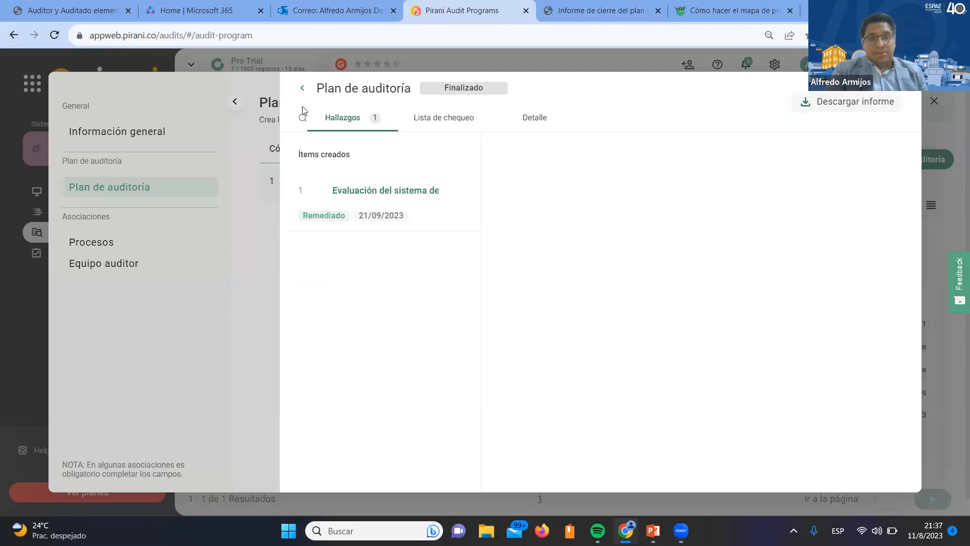
pyautogui.click(303, 89)
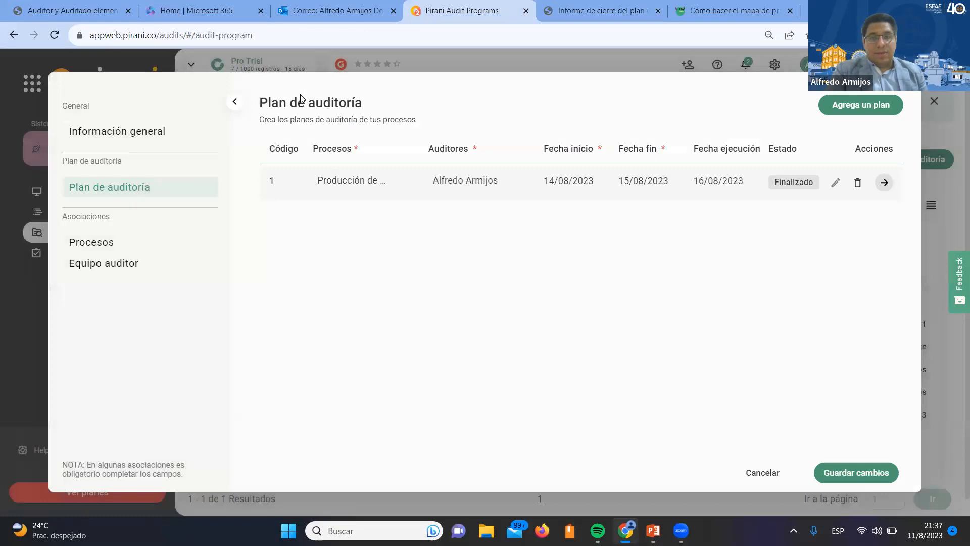
pyautogui.click(854, 472)
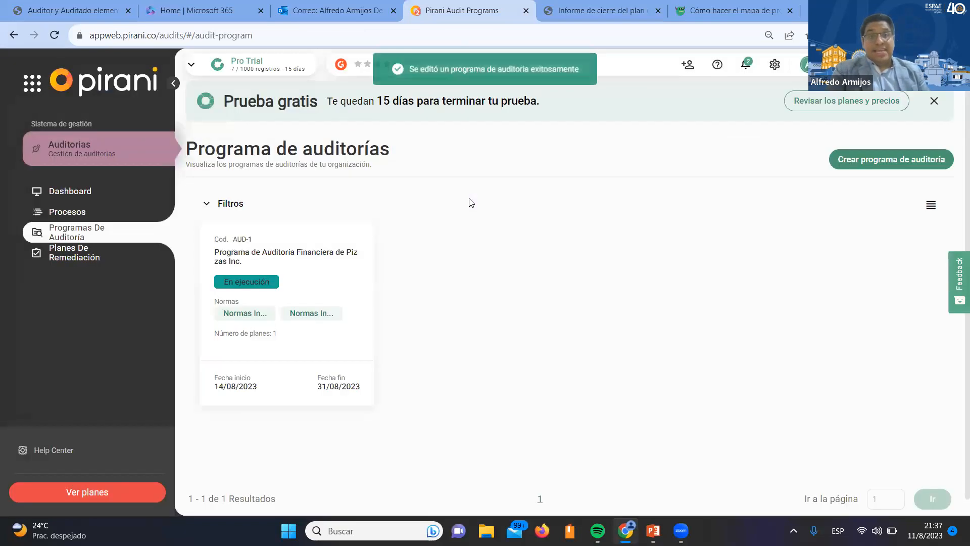
pyautogui.click(324, 236)
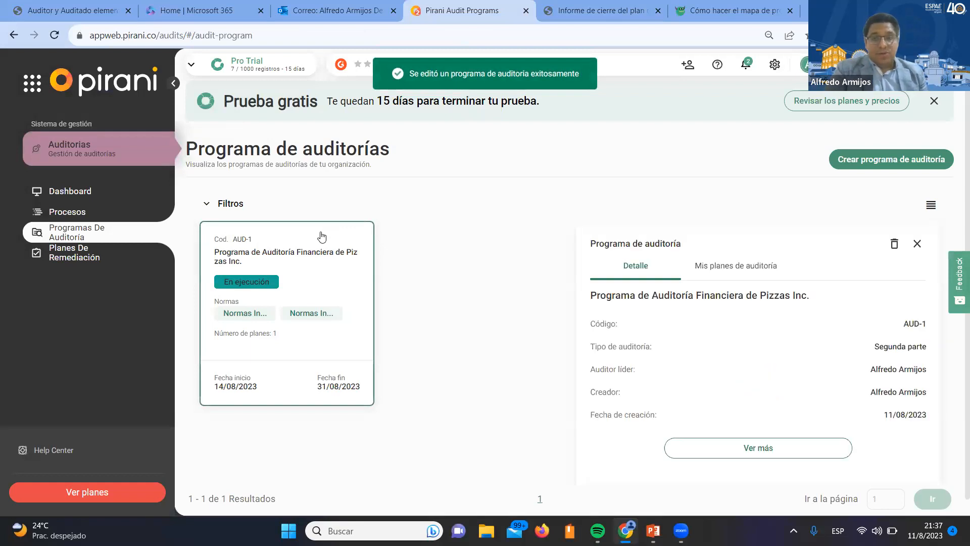
pyautogui.click(788, 451)
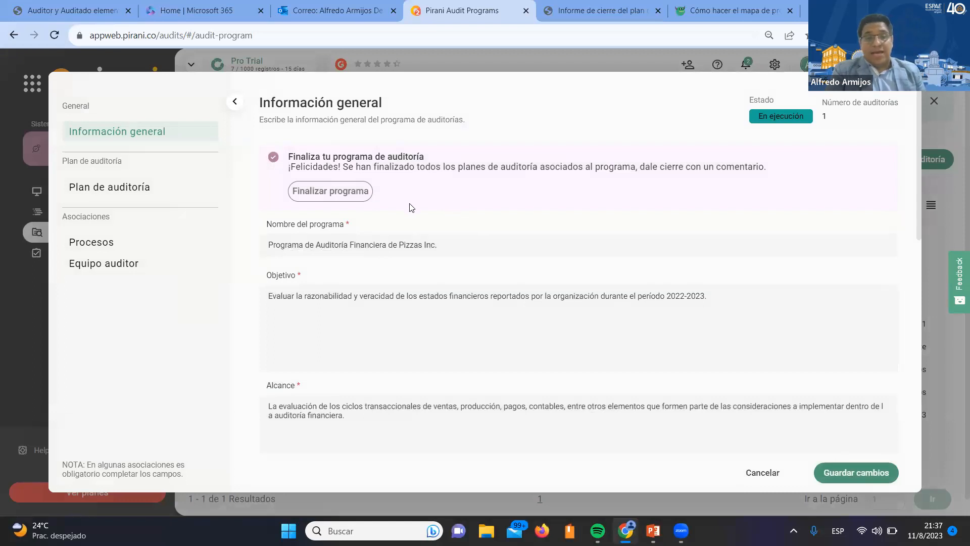
# - Finalize the program with the comment 'El programa de auditoría ha sido culminado acorde a los diversos compromisos de la carta de encargo.'
pyautogui.click(352, 197)
pyautogui.click(460, 314)
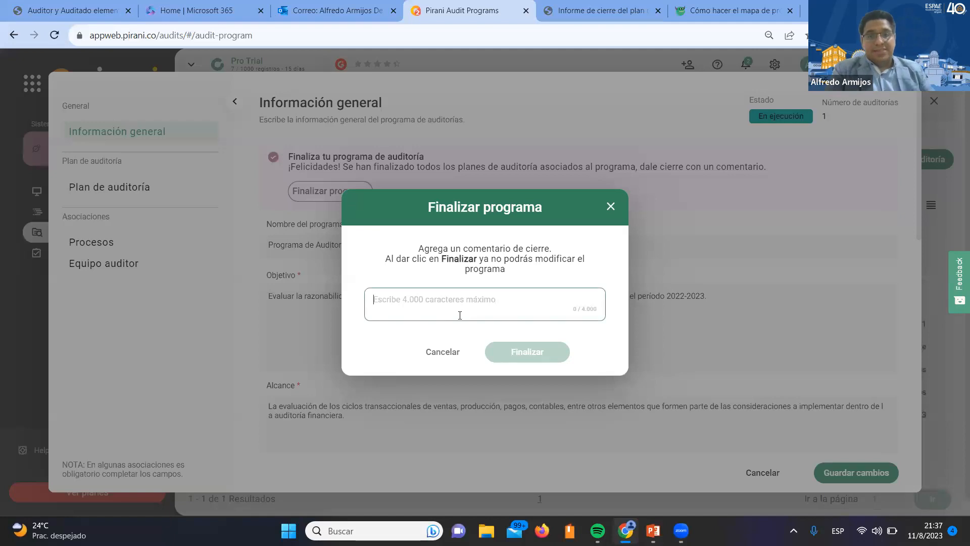
pyautogui.write('El program')
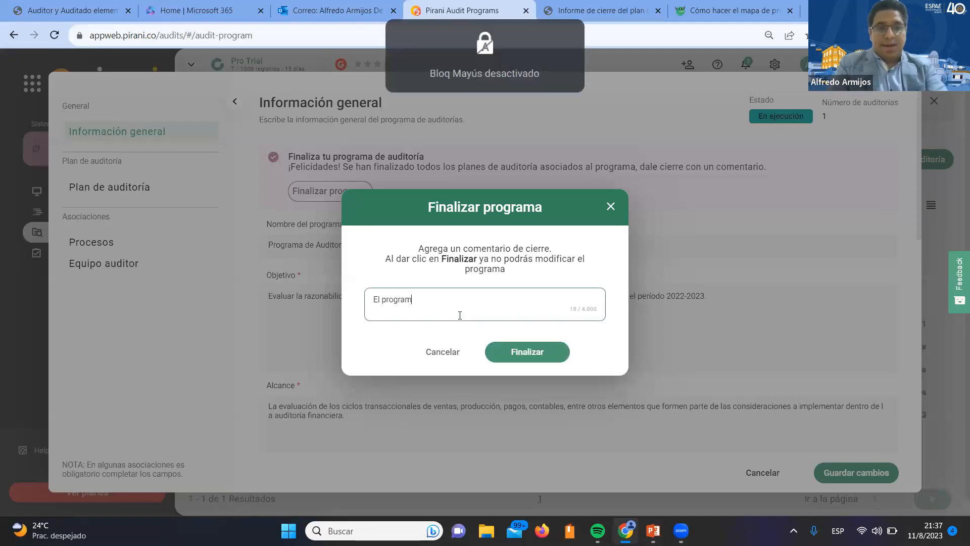
pyautogui.write('a de auditoría ha ')
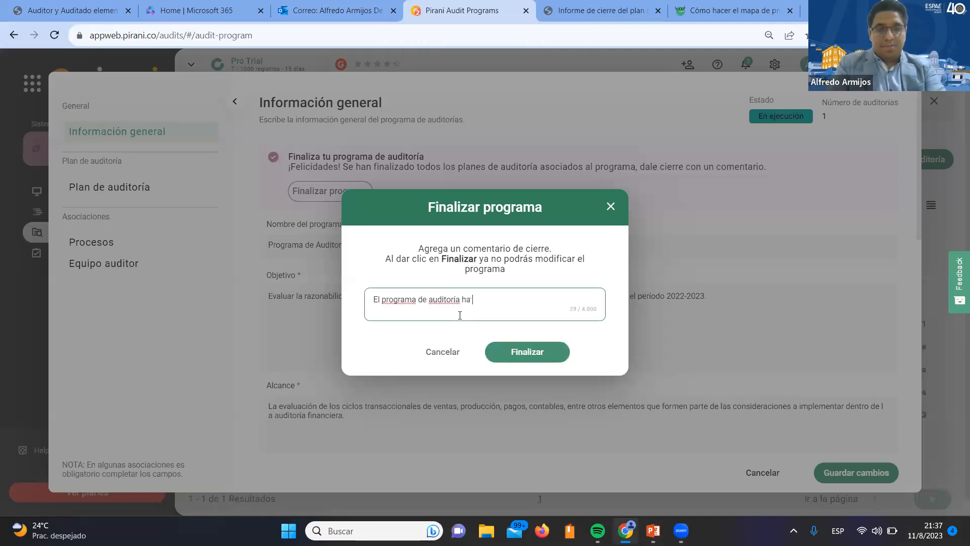
pyautogui.write('sido culminado acorde a la')
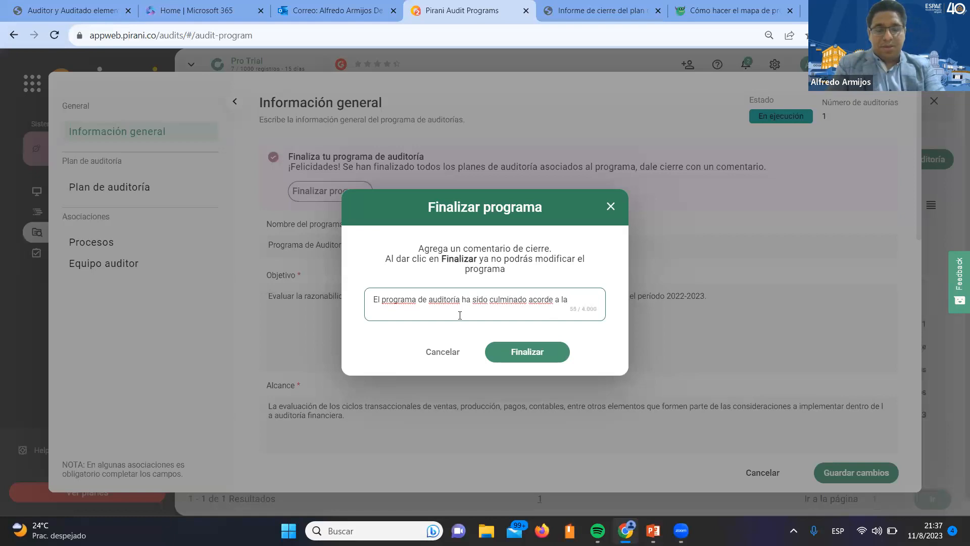
pyautogui.write('  diversas ')
pyautogui.write('activdade')
pyautogui.press('BackSpace')
pyautogui.press('BackSpace')
pyautogui.press('BackSpace')
pyautogui.press('BackSpace')
pyautogui.press('BackSpace')
pyautogui.press('BackSpace')
pyautogui.press('BackSpace')
pyautogui.press('BackSpace')
pyautogui.press('BackSpace')
pyautogui.press('BackSpace')
pyautogui.press('BackSpace')
pyautogui.press('BackSpace')
pyautogui.press('BackSpace')
pyautogui.press('BackSpace')
pyautogui.write('os diversos compromisos')
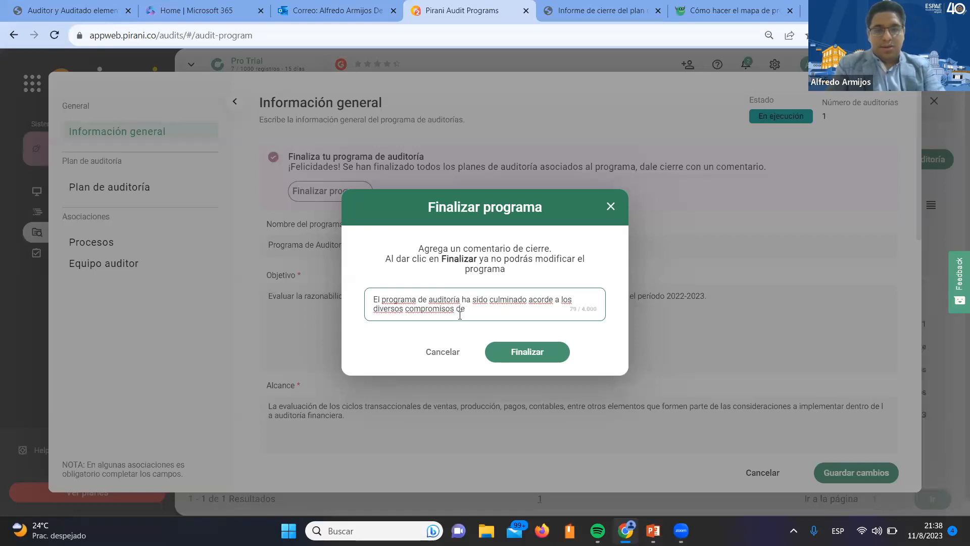
pyautogui.write('del')
pyautogui.press('BackSpace')
pyautogui.press('BackSpace')
pyautogui.write('la carta de encargo.')
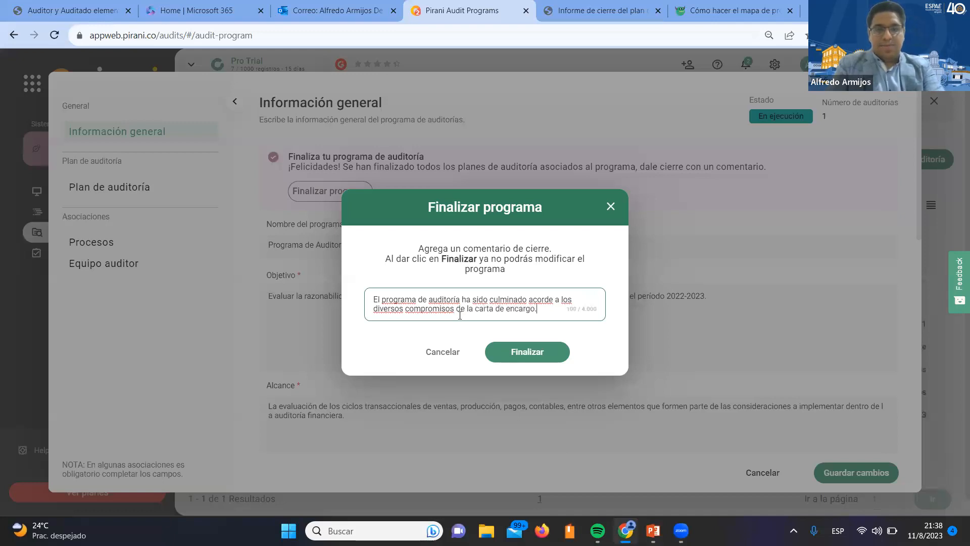
pyautogui.click(515, 354)
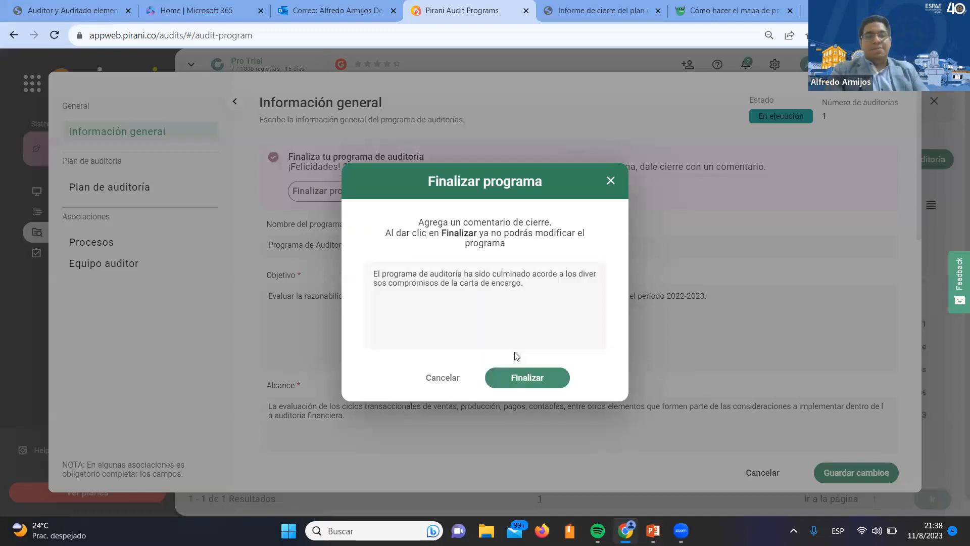
pyautogui.click(540, 378)
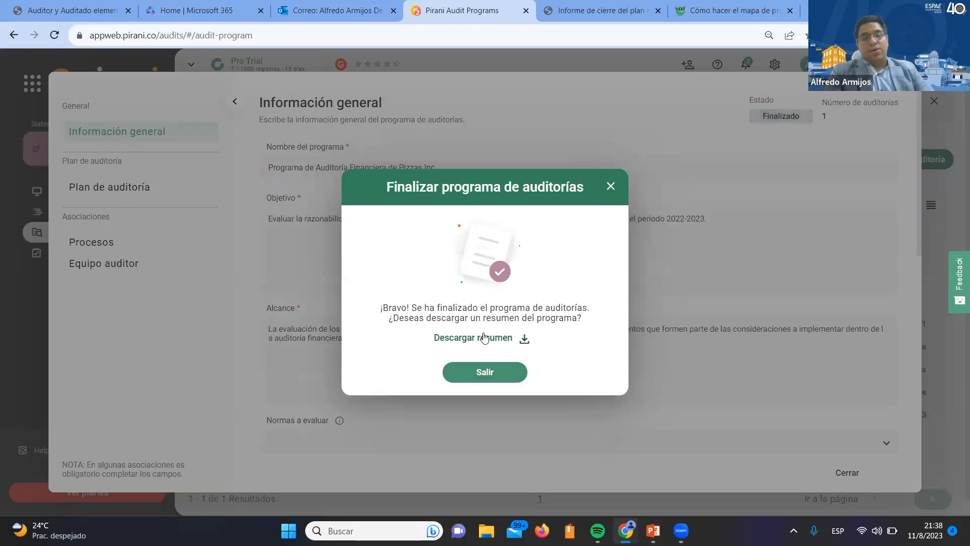
# - Download the closing summary 'Informe de cierre de auditorías.pdf' and open it
pyautogui.click(484, 337)
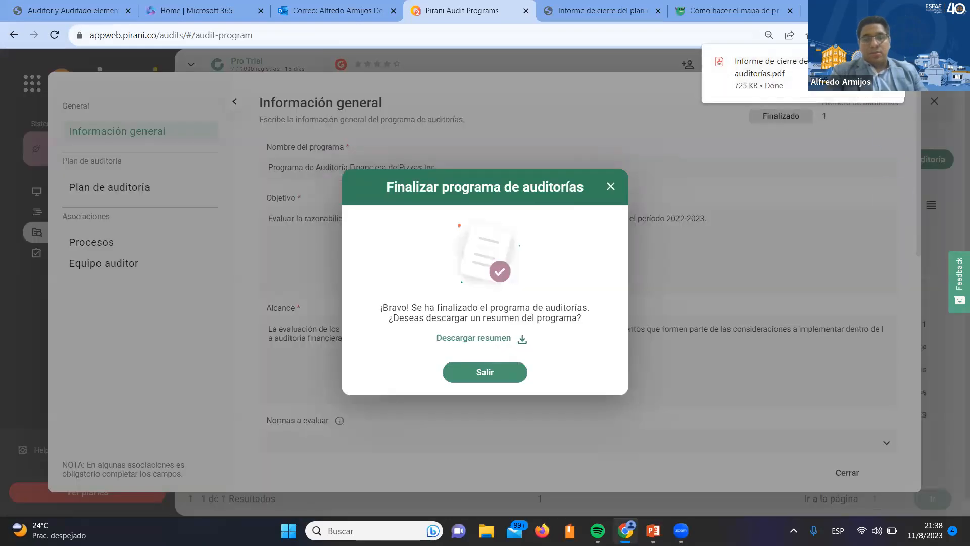
pyautogui.click(758, 66)
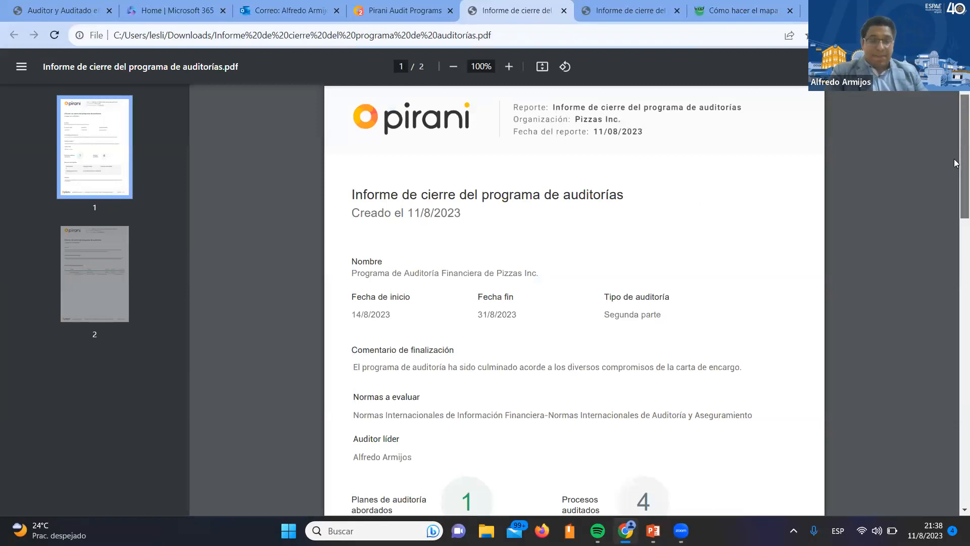
# - Compare both report tabs, then scroll through the 2-page program closing report
pyautogui.click(596, 7)
pyautogui.click(528, 6)
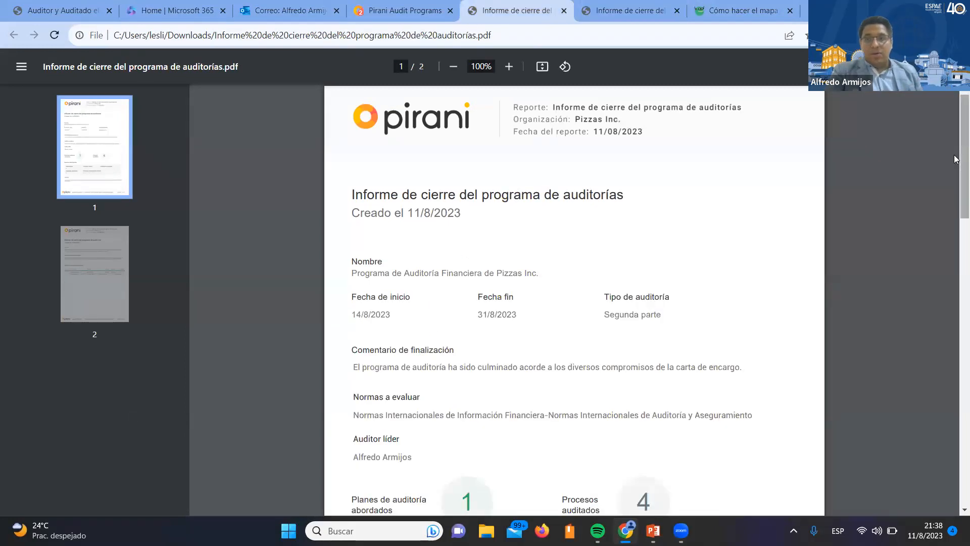
pyautogui.scroll(-4, 956, 202)
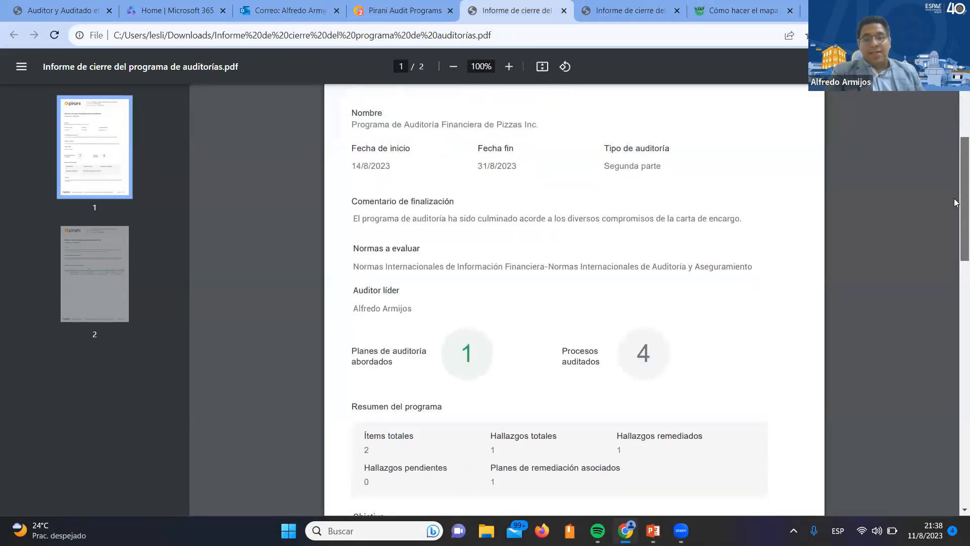
pyautogui.scroll(-2, 957, 202)
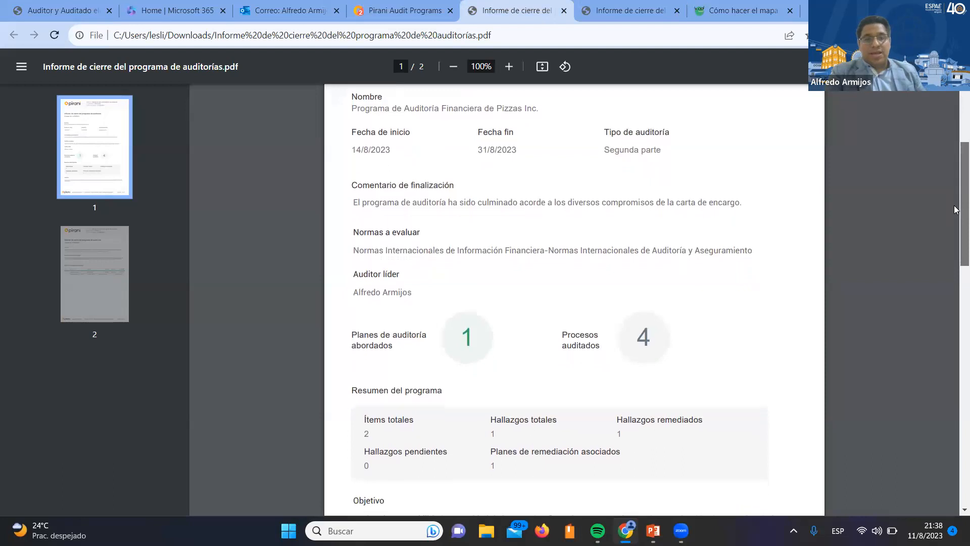
pyautogui.moveTo(956, 228); pyautogui.dragTo(955, 156)
# - Back in Pirani, dismiss the success message, close the general information and reload Audit Programs
pyautogui.click(402, 9)
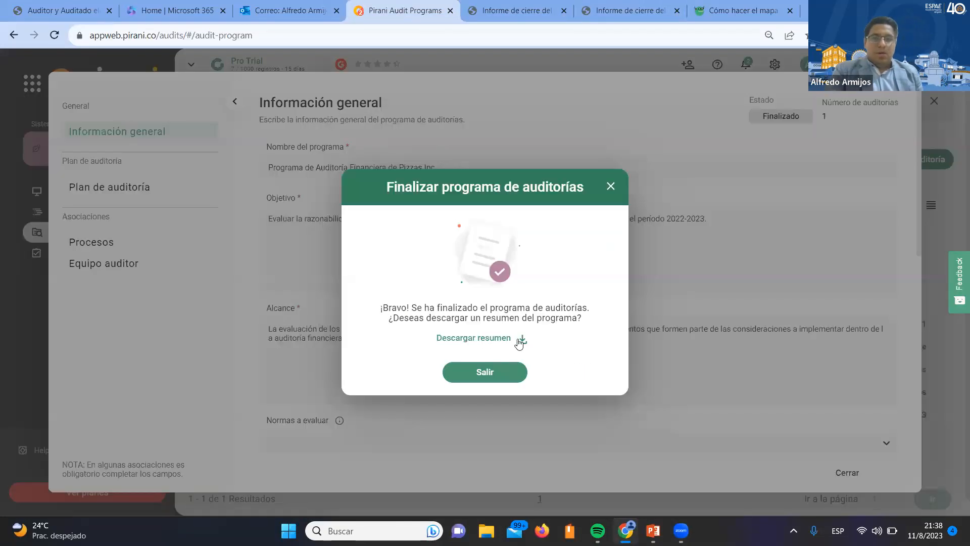
pyautogui.click(495, 374)
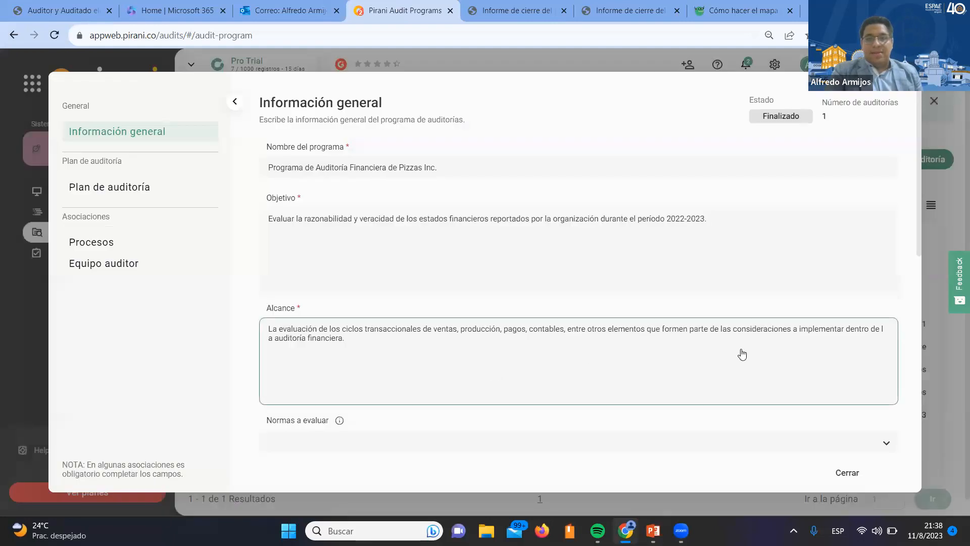
pyautogui.click(854, 482)
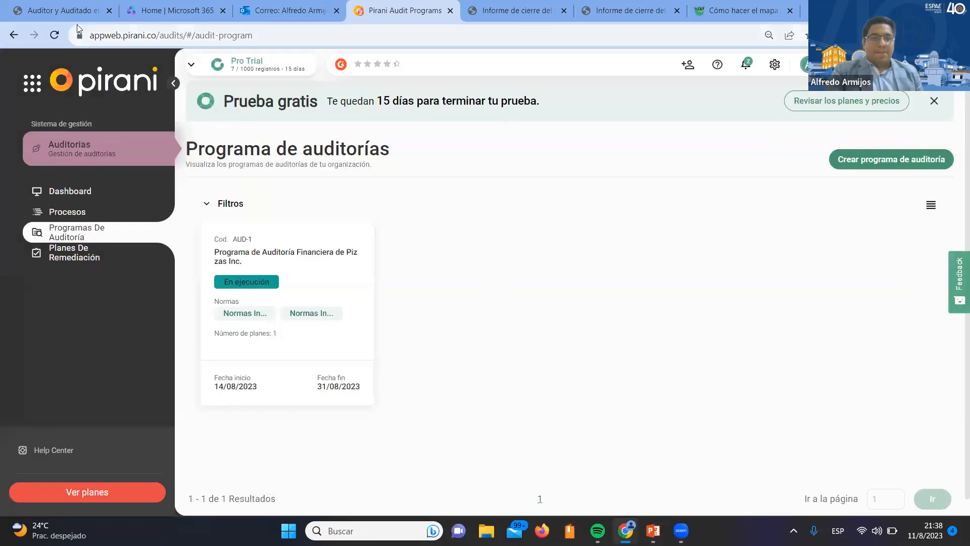
pyautogui.click(54, 35)
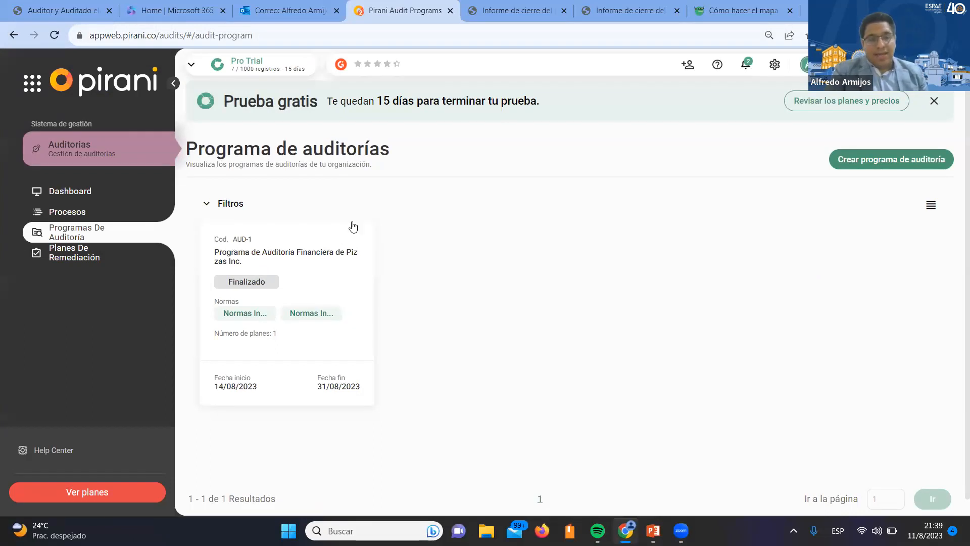
# - Check the AUD-1 program's single finished plan, then go to Planes De Remediación
pyautogui.click(314, 234)
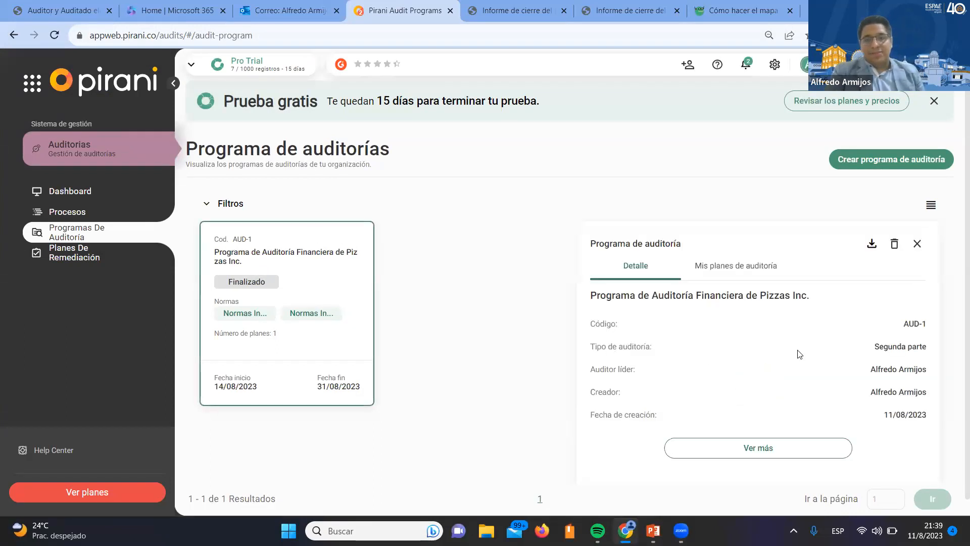
pyautogui.click(739, 271)
pyautogui.click(656, 275)
pyautogui.click(732, 268)
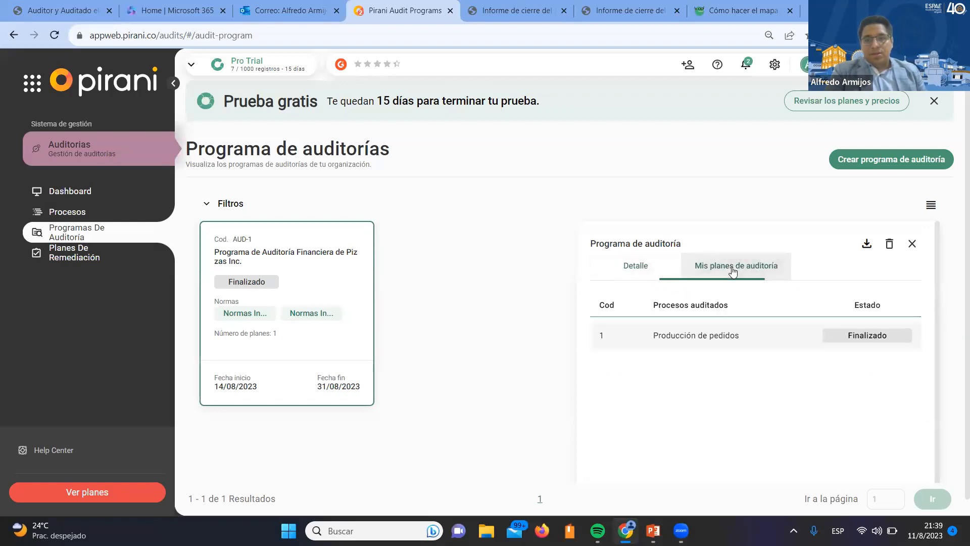
pyautogui.click(913, 244)
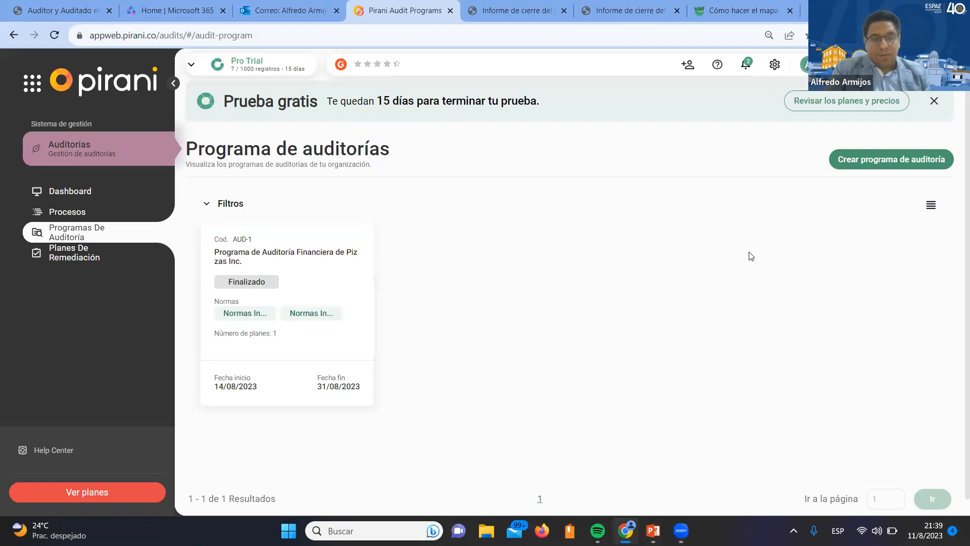
pyautogui.click(78, 255)
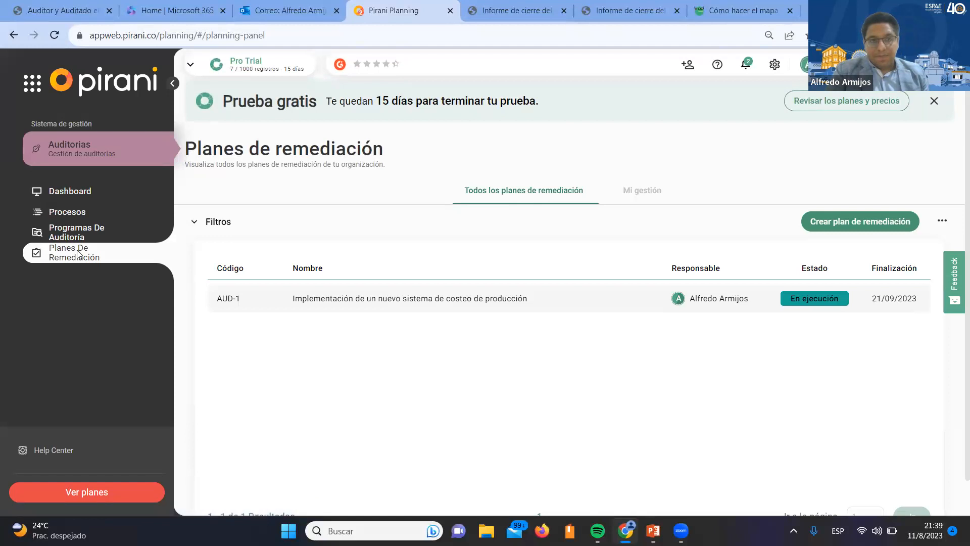
# - Look over the audit Dashboard's Organización completa checklist, then return to the 'Sistema de gestión de auditoría' slide
pyautogui.click(57, 195)
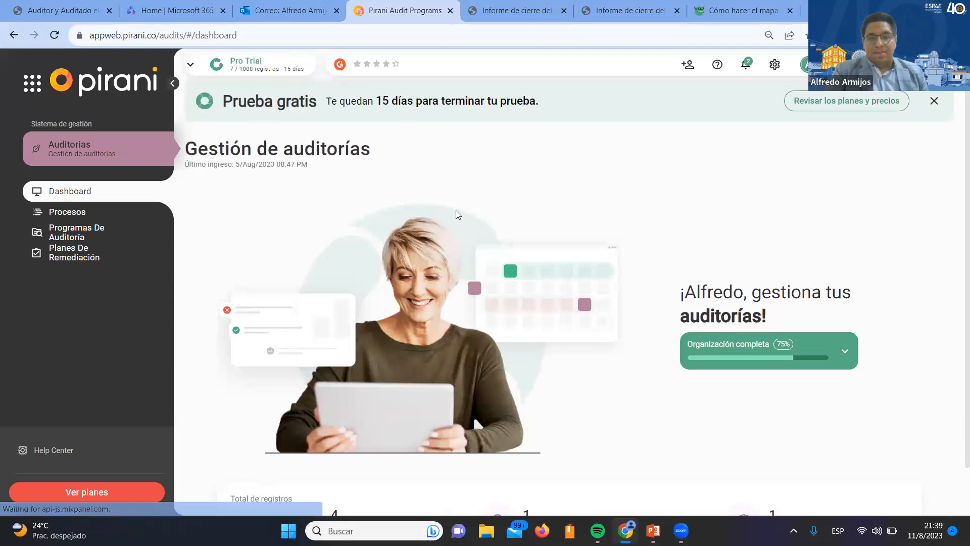
pyautogui.click(844, 356)
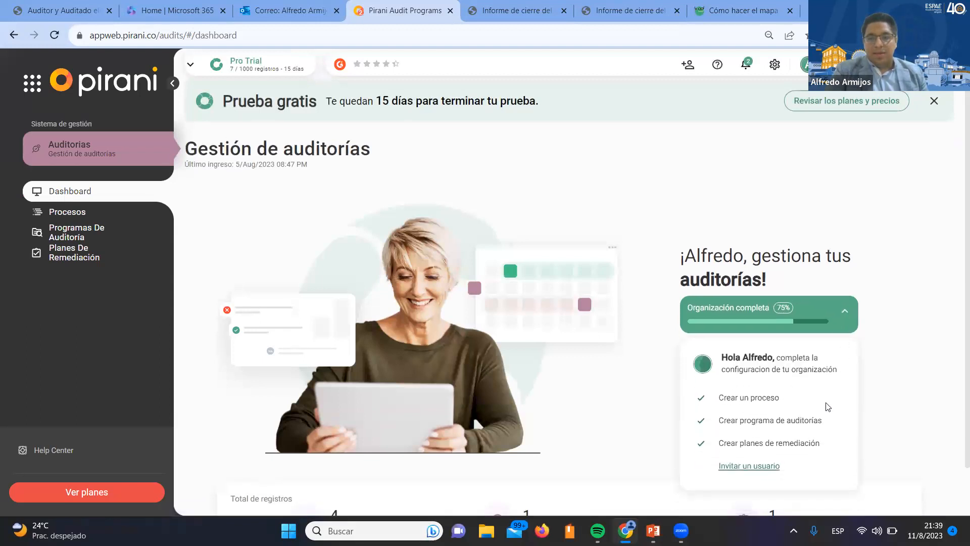
pyautogui.click(846, 316)
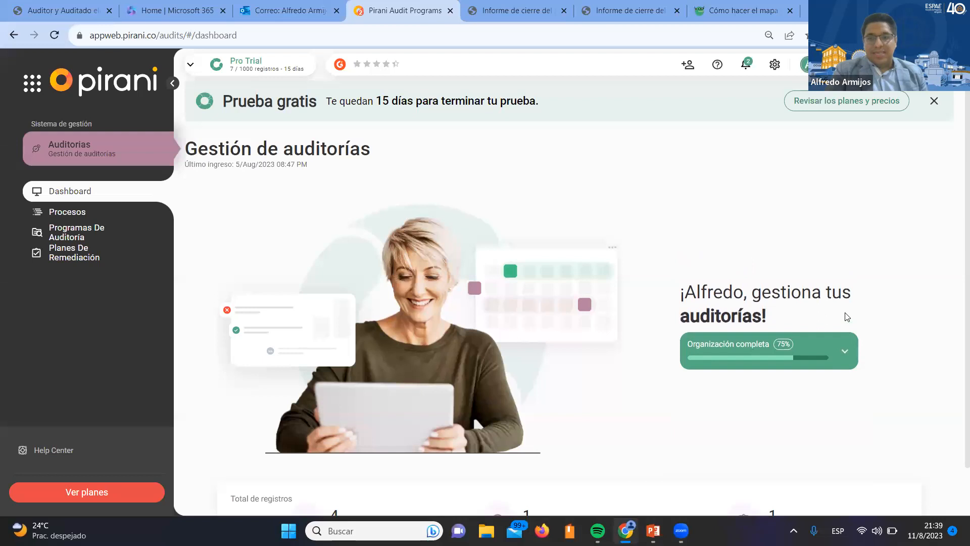
pyautogui.scroll(-1, 956, 255)
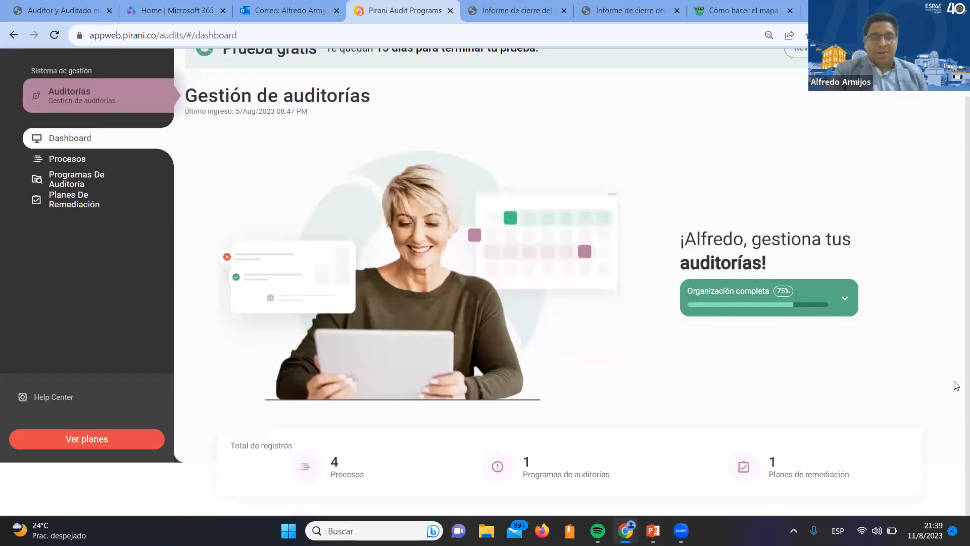
pyautogui.scroll(1, 957, 361)
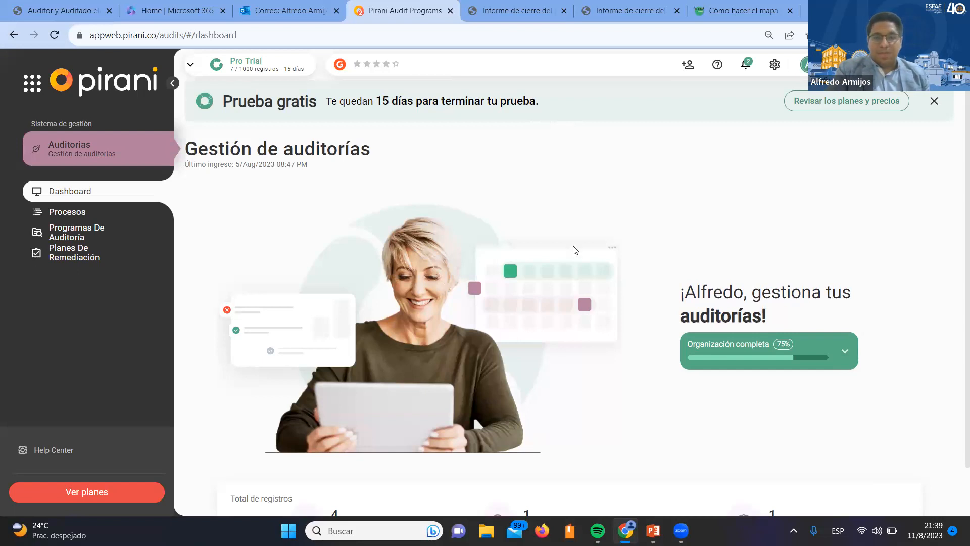
pyautogui.moveTo(653, 531)
pyautogui.click(723, 460)
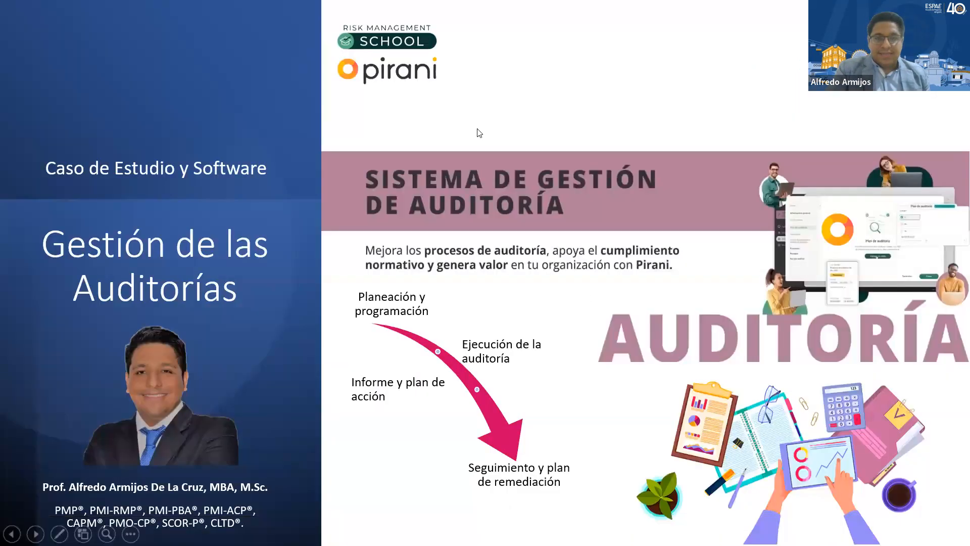